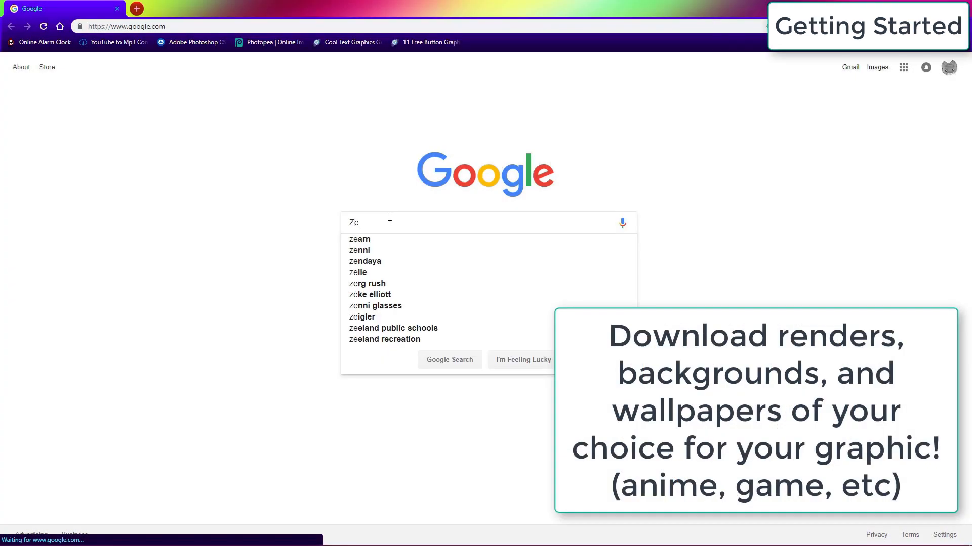
Step: Search Google for "Zero Two render" and show the image results
{"action": "type", "text": "ro Two render"}
{"action": "key", "text": "Return"}
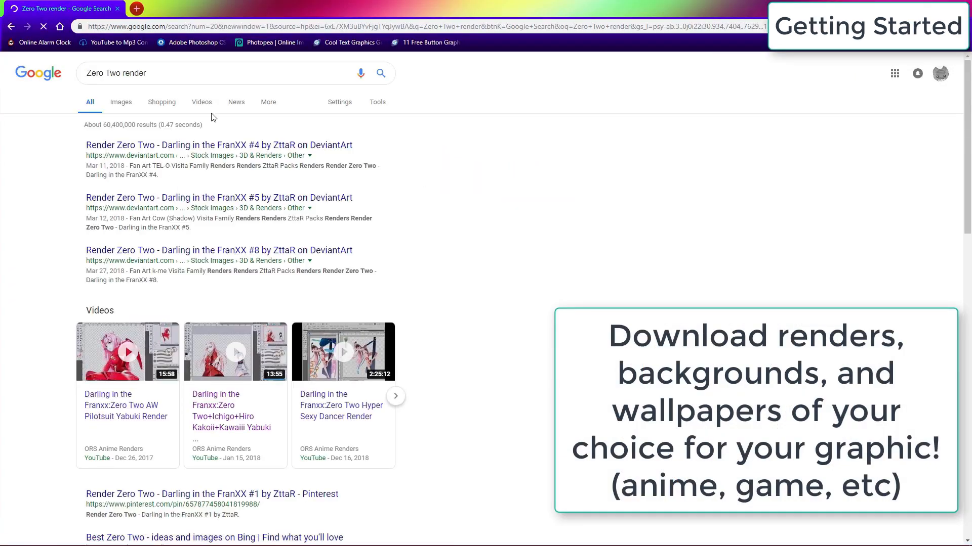
{"action": "left_click", "coordinate": [120, 105]}
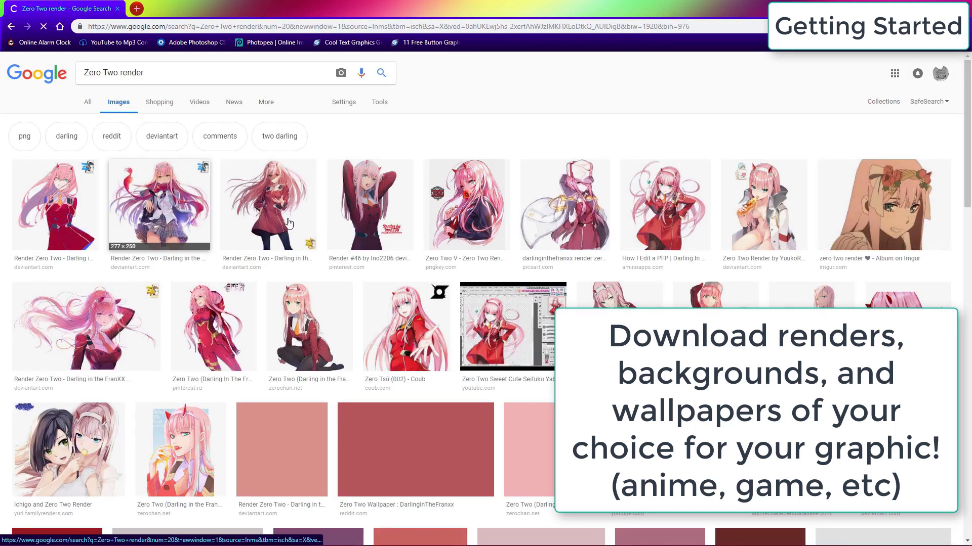
{"action": "left_click", "coordinate": [384, 213]}
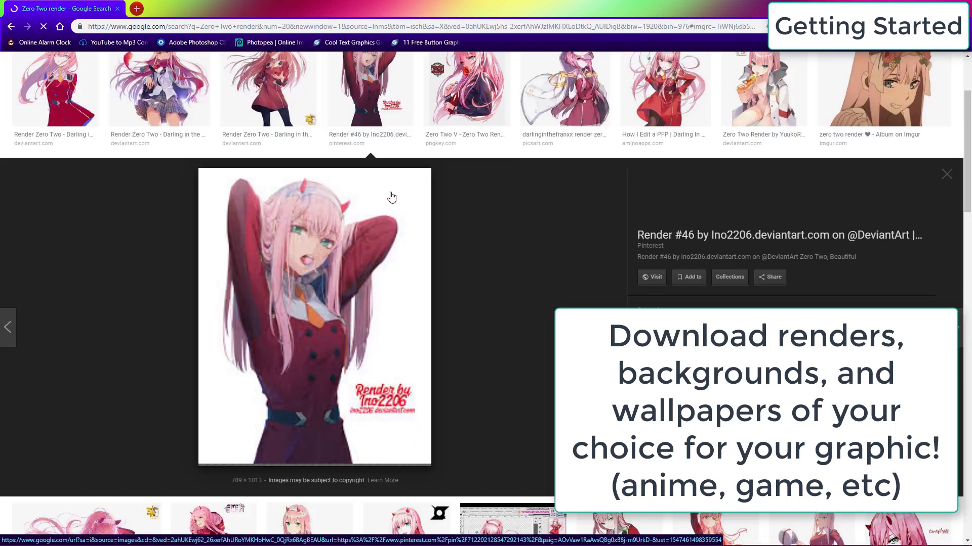
{"action": "right_click", "coordinate": [327, 238]}
{"action": "left_click", "coordinate": [405, 328]}
Step: Open the 391 Starry Sky HD Wallpapers preview from the "star anime background" image results and bring up the image's options
{"action": "scroll", "coordinate": [384, 303], "scroll_direction": "up", "scroll_amount": 3}
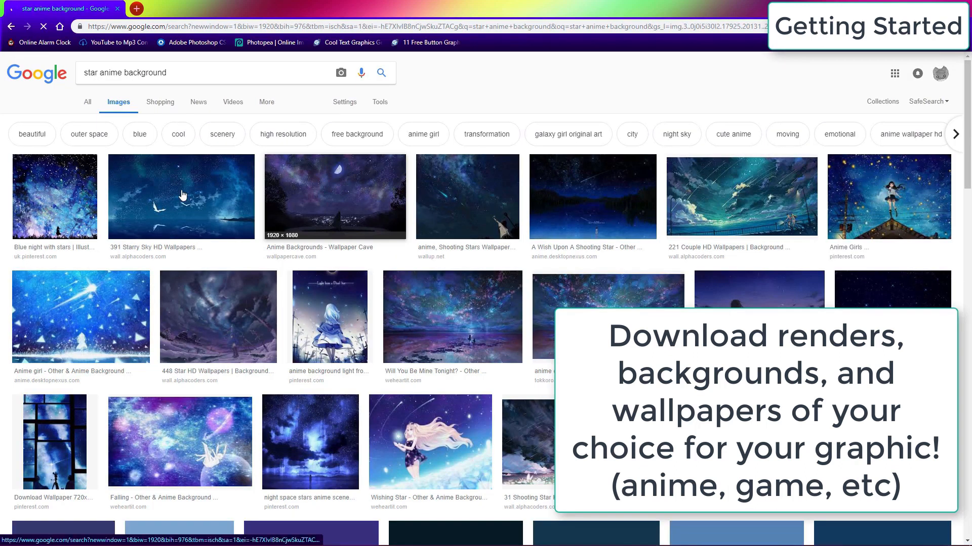
{"action": "left_click", "coordinate": [182, 196]}
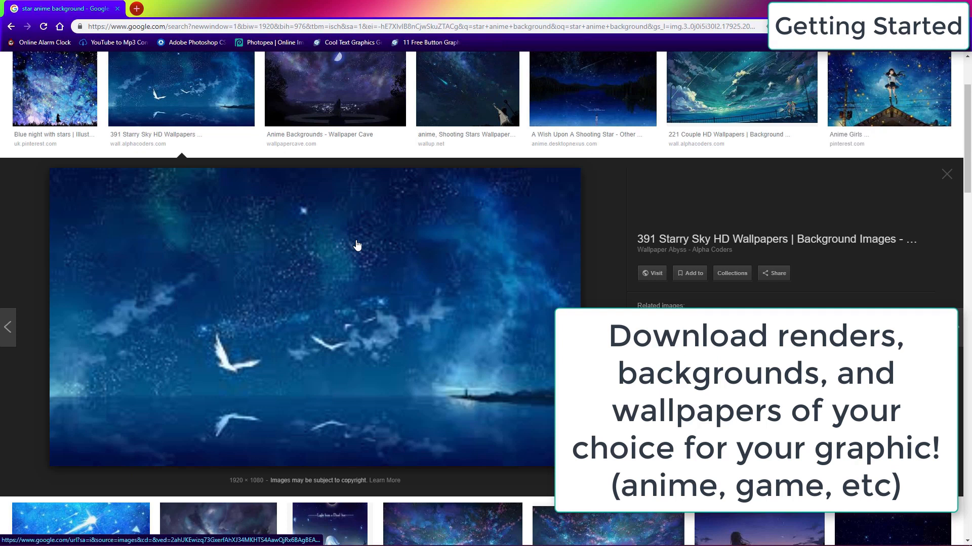
{"action": "right_click", "coordinate": [366, 237]}
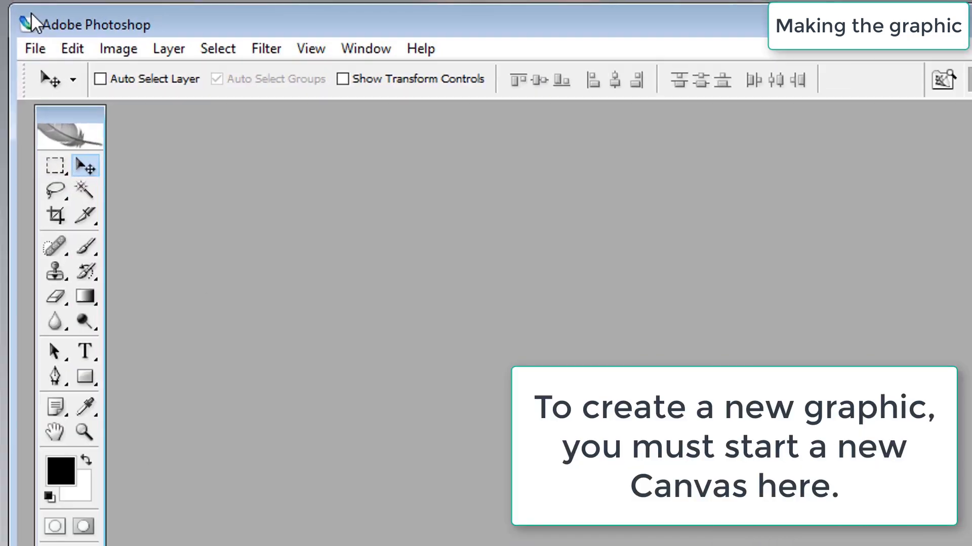
Step: Create a new Adobe Photoshop document 798 pixels wide and 900 pixels high with a white background
{"action": "left_click", "coordinate": [33, 49]}
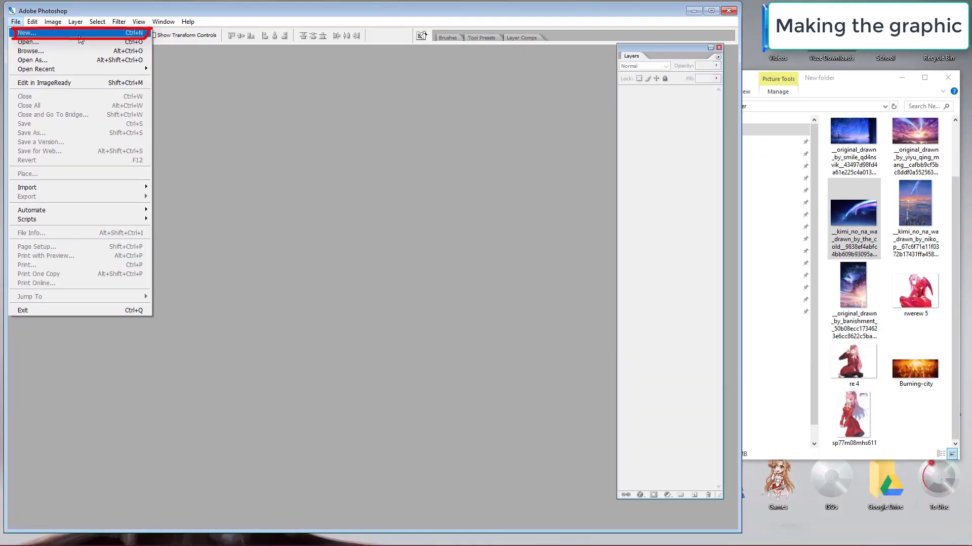
{"action": "left_click", "coordinate": [79, 35]}
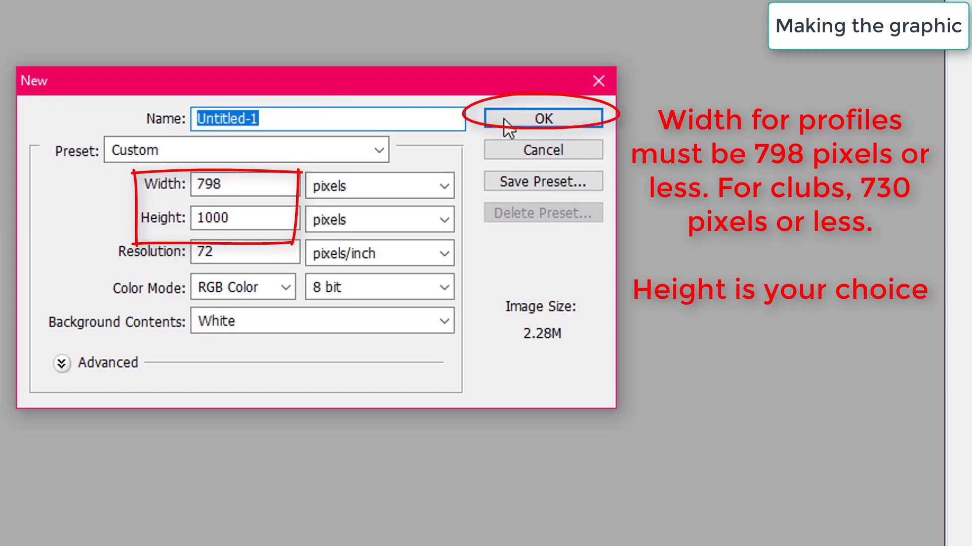
{"action": "left_click", "coordinate": [231, 219]}
{"action": "left_click", "coordinate": [167, 217]}
{"action": "type", "text": "900"}
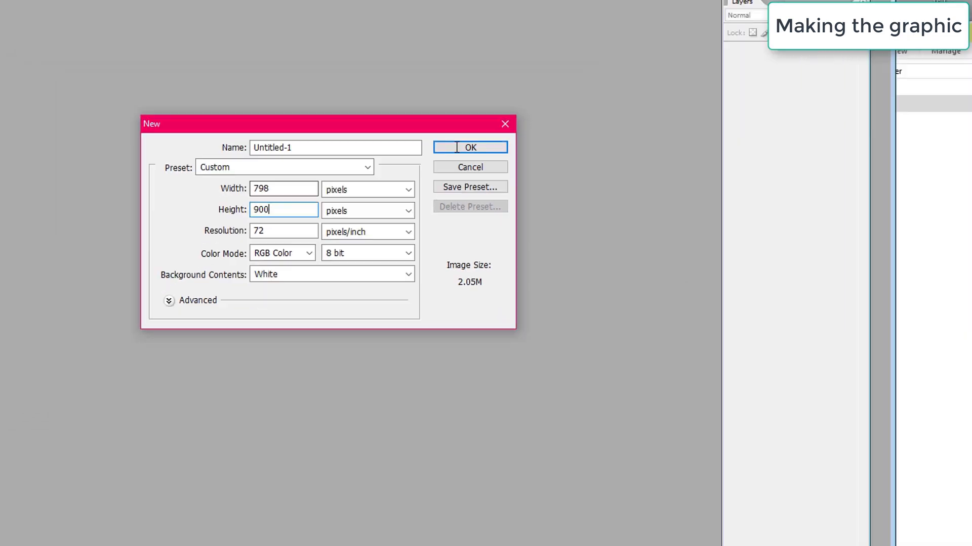
{"action": "left_click", "coordinate": [522, 119]}
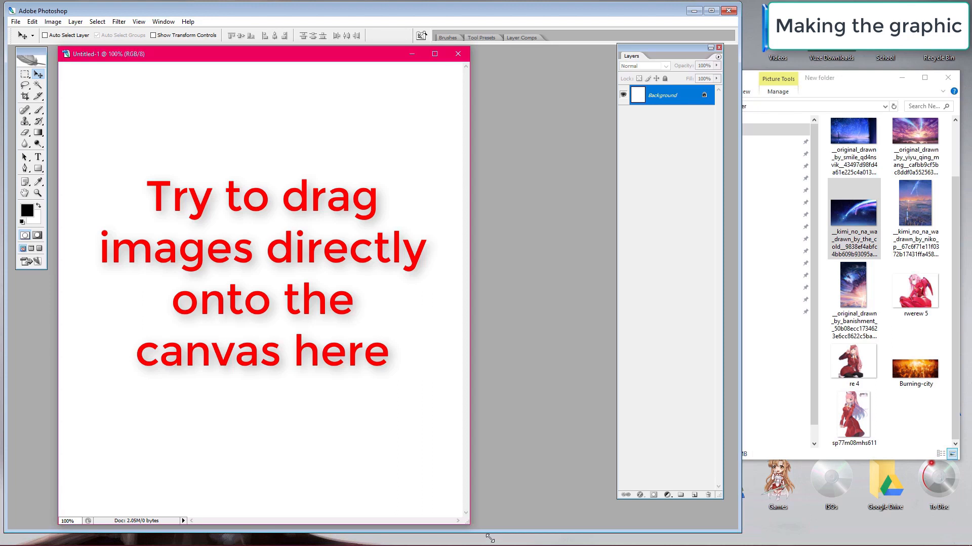
Step: Enlarge the blank canvas window slightly, shift it over, and open the illyasviel image from New folder in Photoshop
{"action": "left_click_drag", "start_coordinate": [470, 525], "coordinate": [478, 531]}
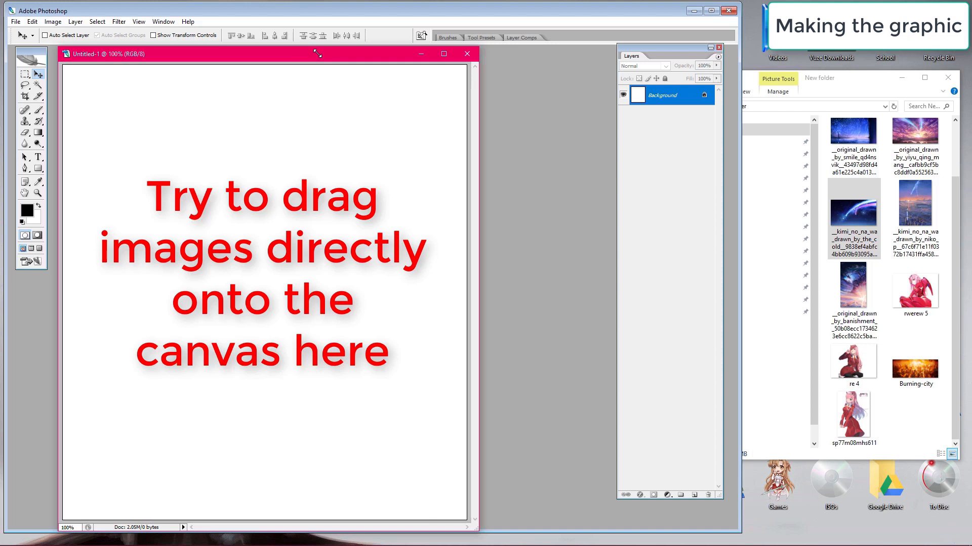
{"action": "left_click_drag", "start_coordinate": [318, 53], "coordinate": [329, 52]}
{"action": "scroll", "coordinate": [856, 167], "scroll_direction": "up", "scroll_amount": 1}
{"action": "left_click", "coordinate": [855, 167]}
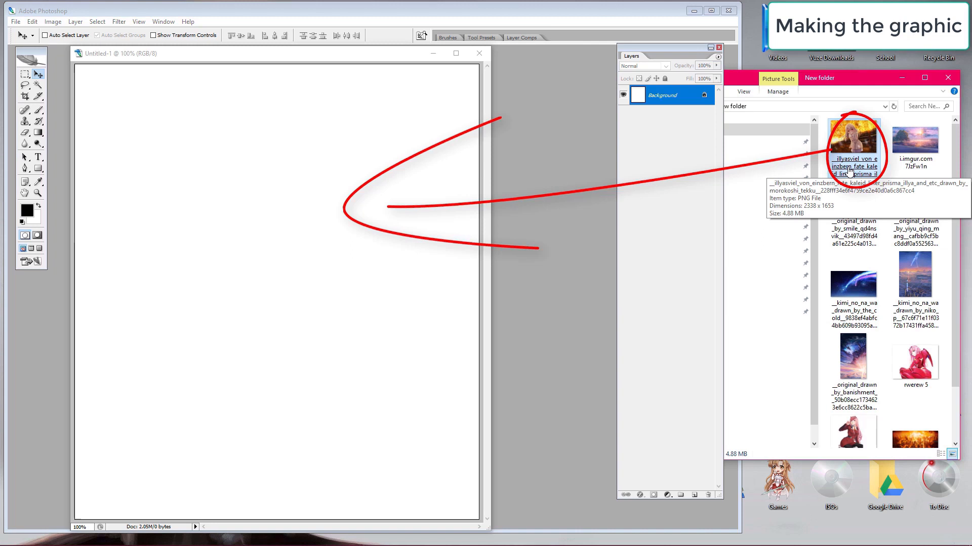
{"action": "mouse_move", "coordinate": [850, 171]}
{"action": "left_mouse_down"}
{"action": "mouse_move", "coordinate": [854, 160]}
{"action": "mouse_move", "coordinate": [521, 152]}
{"action": "mouse_move", "coordinate": [269, 254]}
{"action": "mouse_move", "coordinate": [259, 292]}
{"action": "left_mouse_up"}
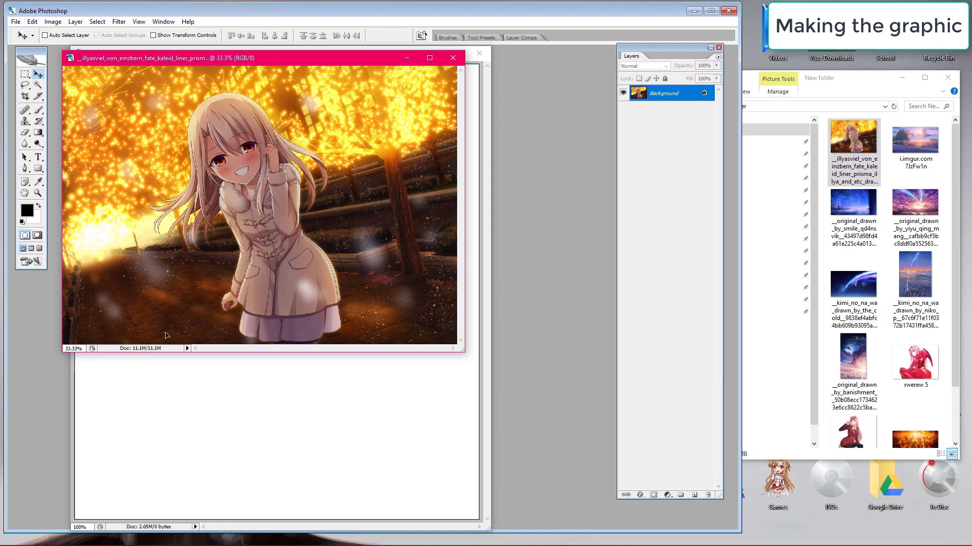
Step: Copy the illyasviel image onto the Untitled-1 canvas as a layer and move it so the face sits toward the canvas's right side
{"action": "left_click_drag", "start_coordinate": [167, 336], "coordinate": [273, 435]}
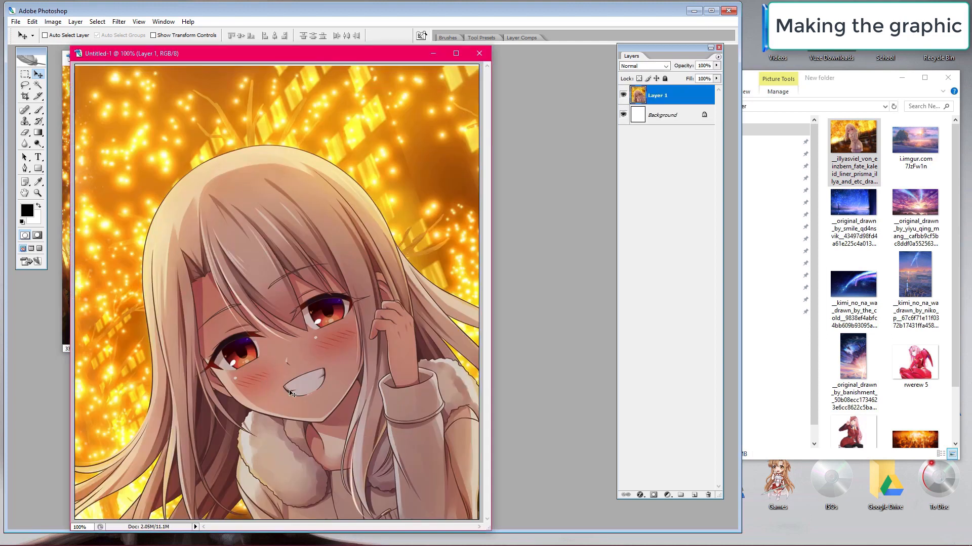
{"action": "left_click_drag", "start_coordinate": [279, 394], "coordinate": [324, 315]}
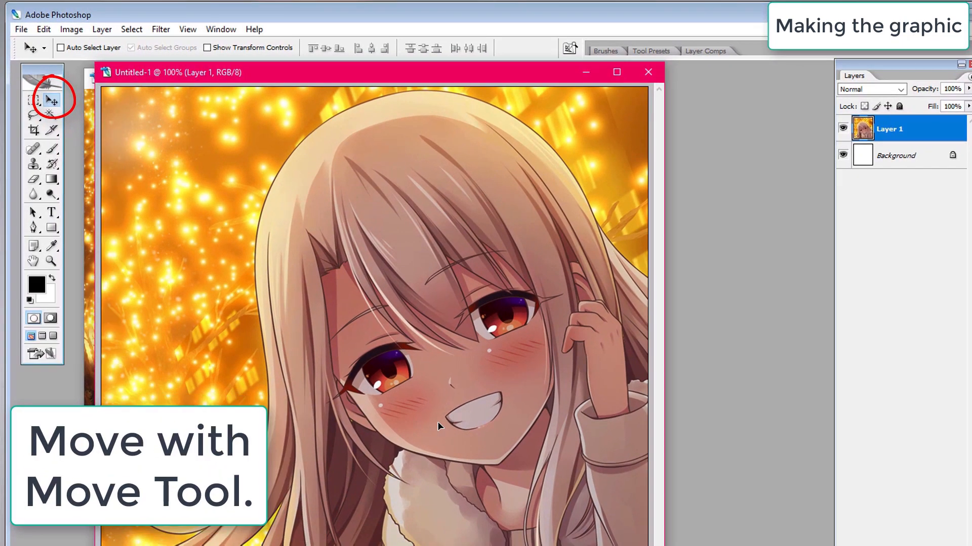
{"action": "left_click_drag", "start_coordinate": [437, 423], "coordinate": [514, 426]}
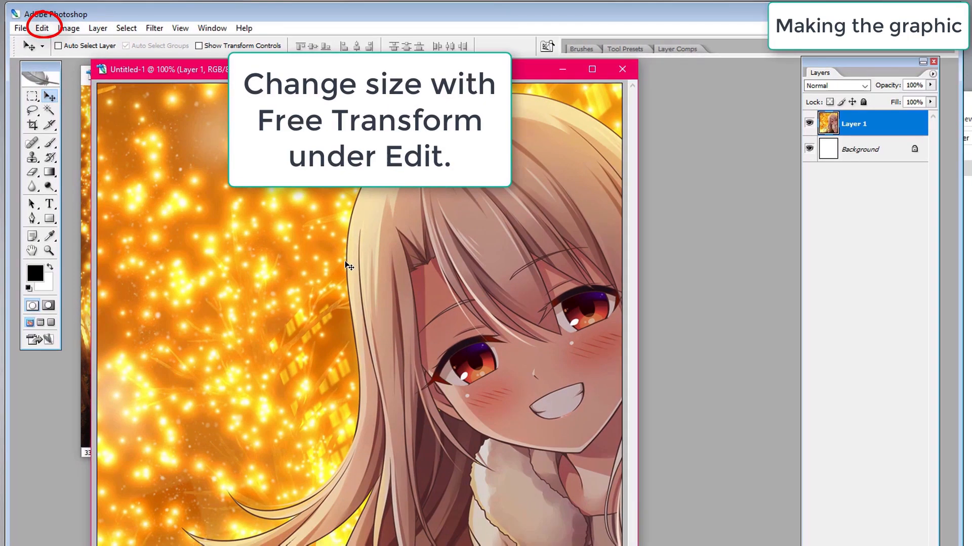
Step: Free-transform the illyasviel layer with linked width and height, scaling it down to 82%
{"action": "left_click", "coordinate": [42, 28]}
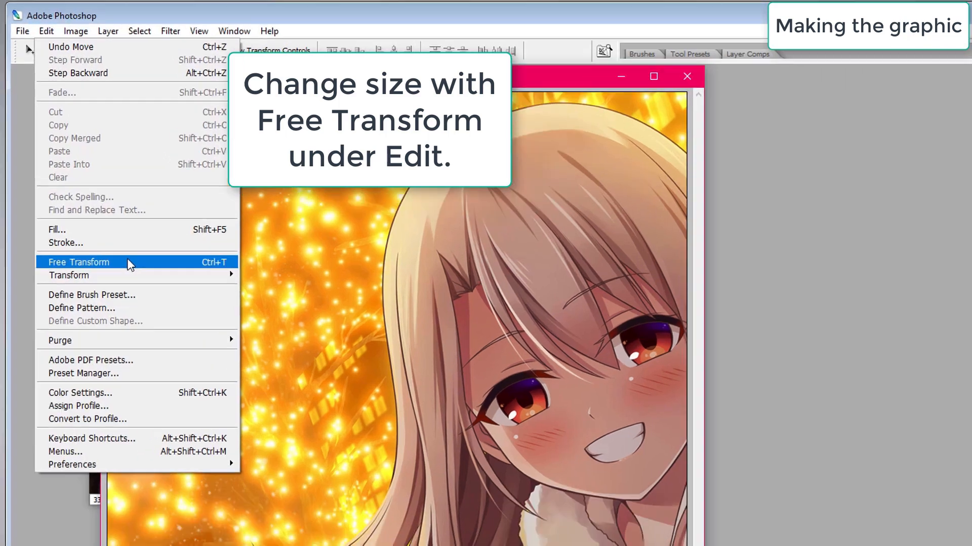
{"action": "left_click", "coordinate": [115, 238]}
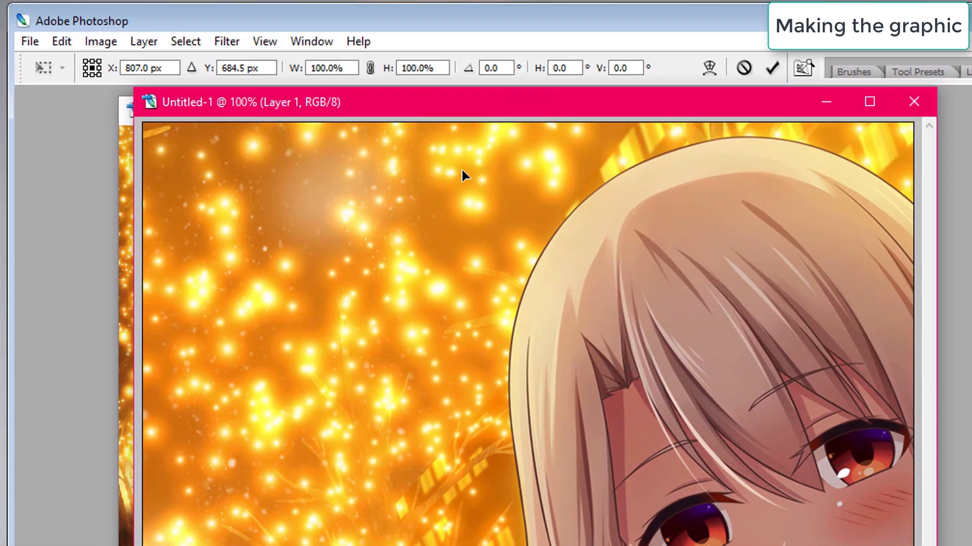
{"action": "left_click", "coordinate": [371, 69]}
{"action": "left_click", "coordinate": [317, 66]}
{"action": "key", "text": "Down"}
{"action": "key", "text": "Down"}
{"action": "key", "text": "Down"}
{"action": "key", "text": "Down"}
{"action": "key", "text": "Down"}
{"action": "key", "text": "Down"}
{"action": "key", "text": "Down"}
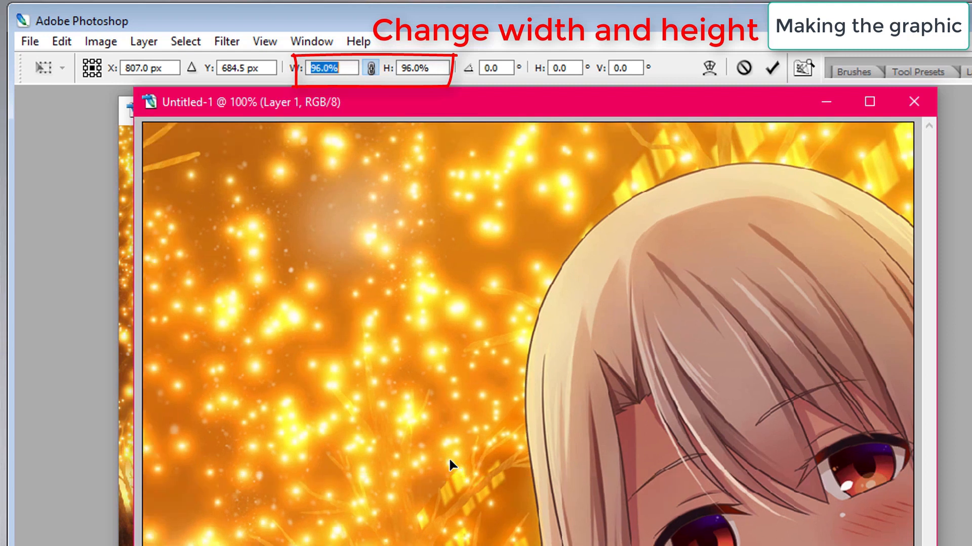
{"action": "key", "text": "Down"}
{"action": "key", "text": "Down"}
{"action": "key", "text": "Down"}
{"action": "key", "text": "Down"}
{"action": "key", "text": "Down"}
{"action": "key", "text": "Down"}
{"action": "key", "text": "Down"}
{"action": "key", "text": "Down"}
{"action": "key", "text": "Down"}
{"action": "key", "text": "Down"}
{"action": "key", "text": "Down"}
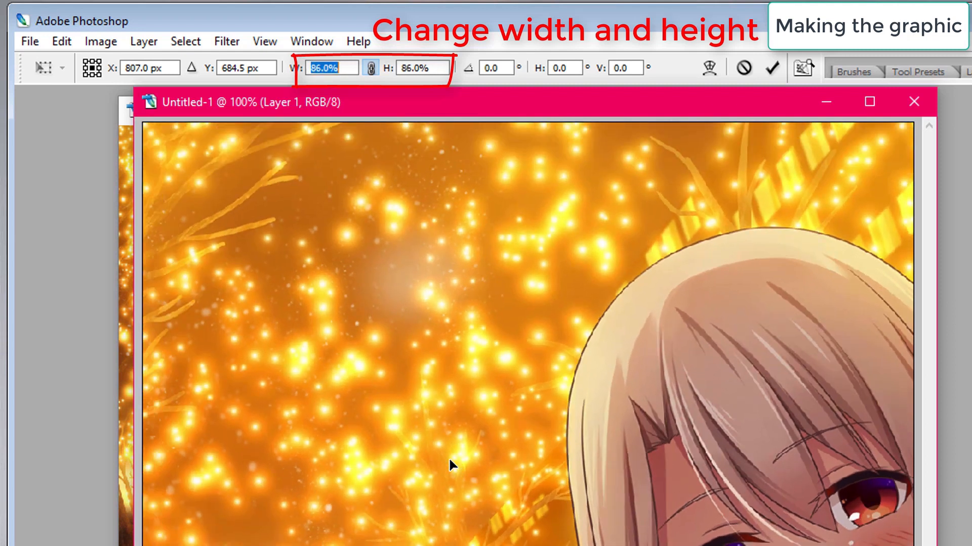
{"action": "key", "text": "Down"}
{"action": "key", "text": "Down"}
{"action": "key", "text": "Down"}
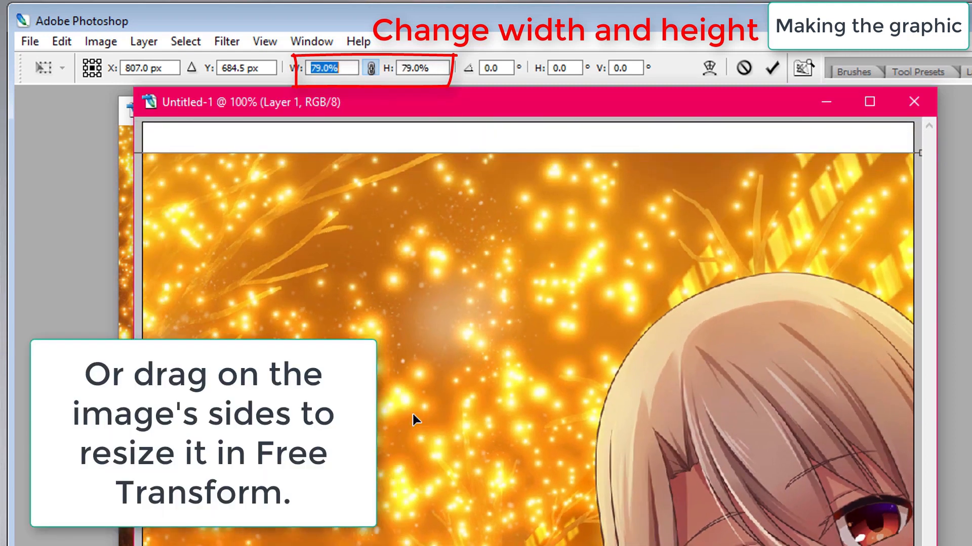
{"action": "key", "text": "Up"}
{"action": "key", "text": "Up"}
{"action": "key", "text": "Up"}
Step: Move the illyasviel layer to about X 798, Y 624.5 px, reduce its scale to 78%, and finish positioning it
{"action": "left_click_drag", "start_coordinate": [669, 542], "coordinate": [673, 516]}
{"action": "key", "text": "Return"}
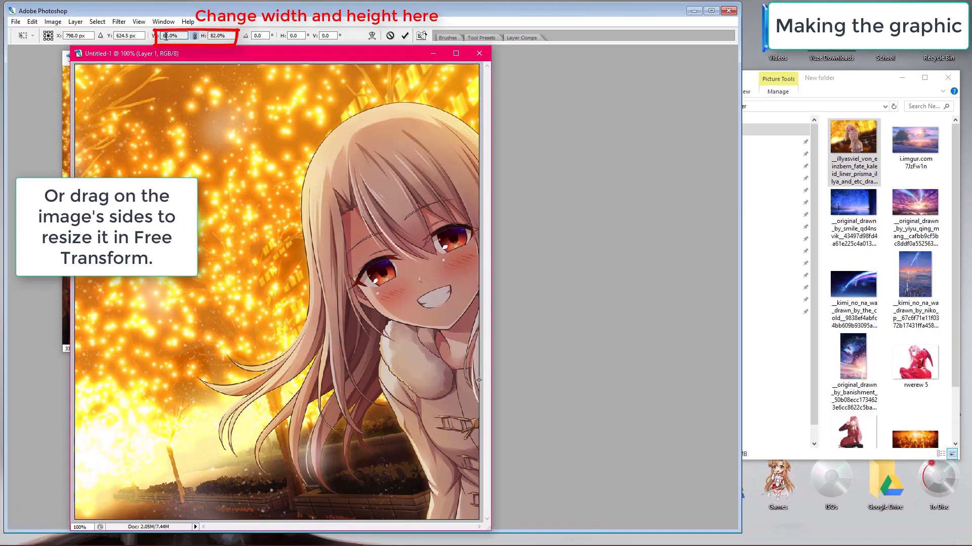
{"action": "scroll", "coordinate": [166, 35], "scroll_direction": "down", "scroll_amount": 4}
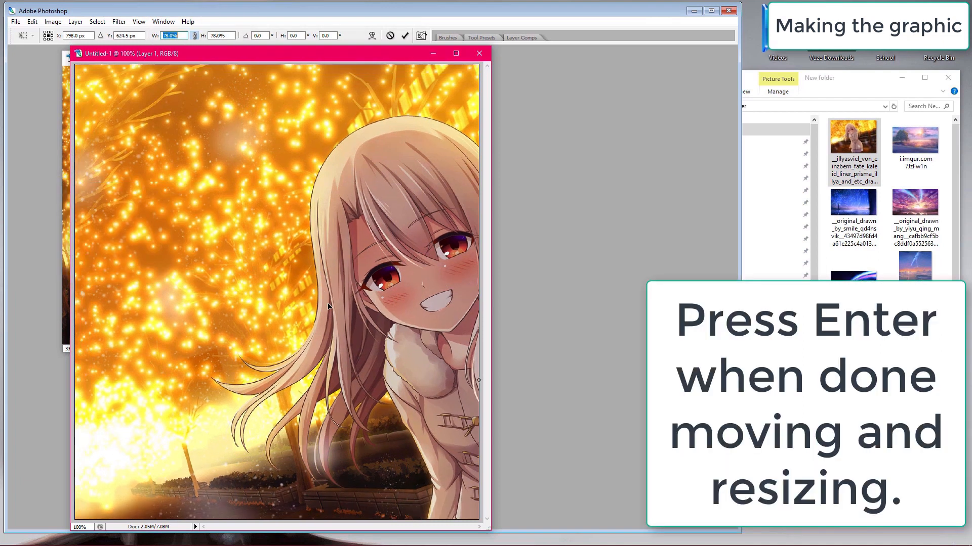
{"action": "mouse_move", "coordinate": [335, 306]}
{"action": "left_mouse_down"}
{"action": "mouse_move", "coordinate": [316, 302]}
{"action": "mouse_move", "coordinate": [332, 304]}
{"action": "left_mouse_up"}
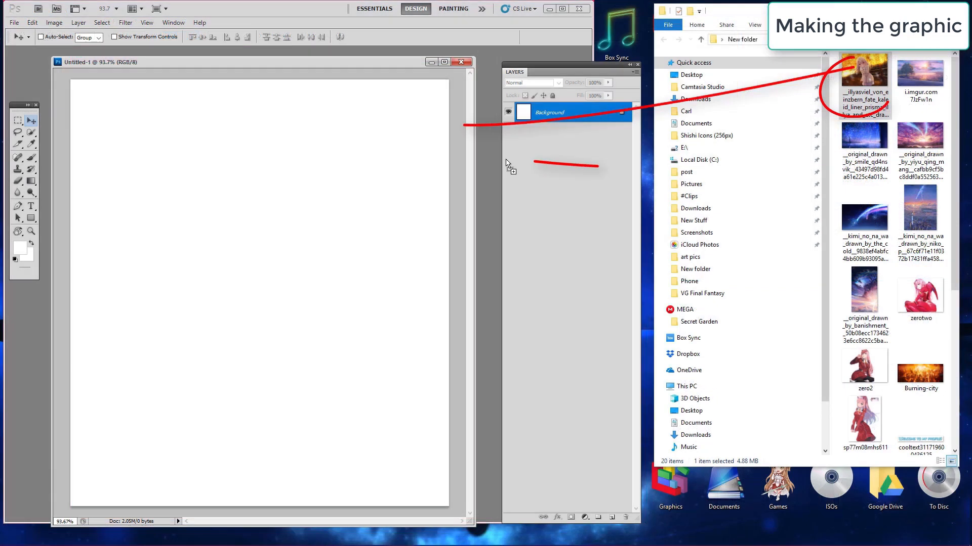
Step: In the newer Photoshop version, place the illyasviel image on the blank canvas, link width and height, and move it to about Y 292 px
{"action": "mouse_move", "coordinate": [507, 164]}
{"action": "left_mouse_down"}
{"action": "mouse_move", "coordinate": [359, 187]}
{"action": "mouse_move", "coordinate": [210, 237]}
{"action": "left_mouse_up"}
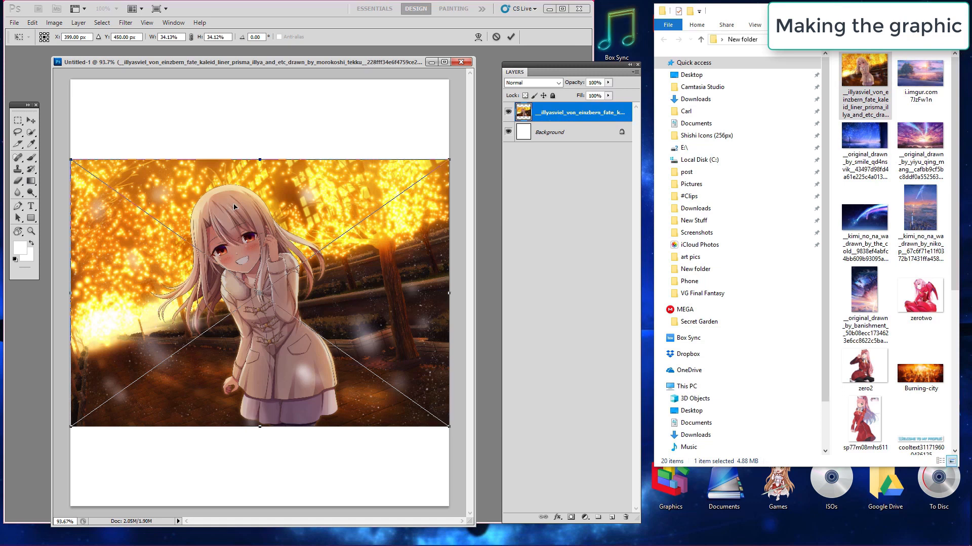
{"action": "left_click_drag", "start_coordinate": [236, 216], "coordinate": [235, 210]}
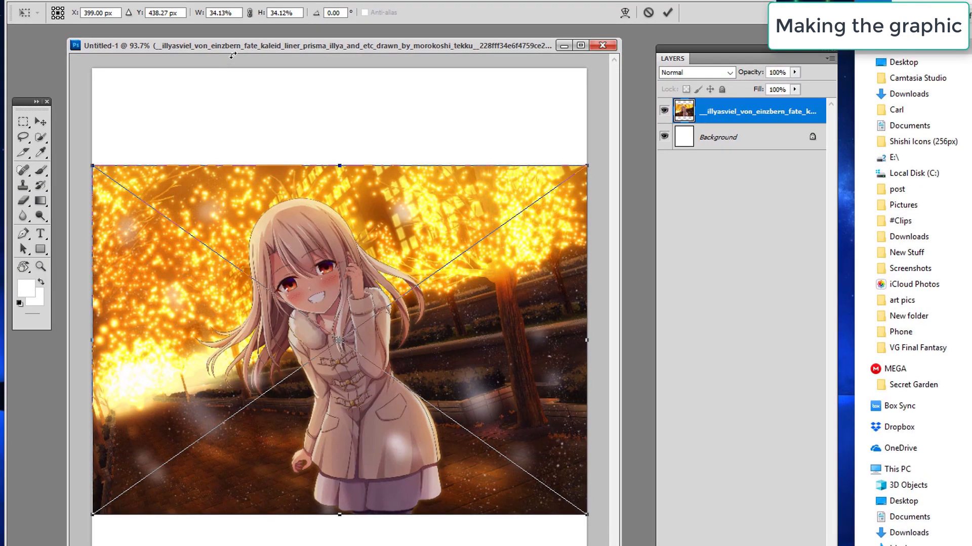
{"action": "left_click", "coordinate": [250, 13]}
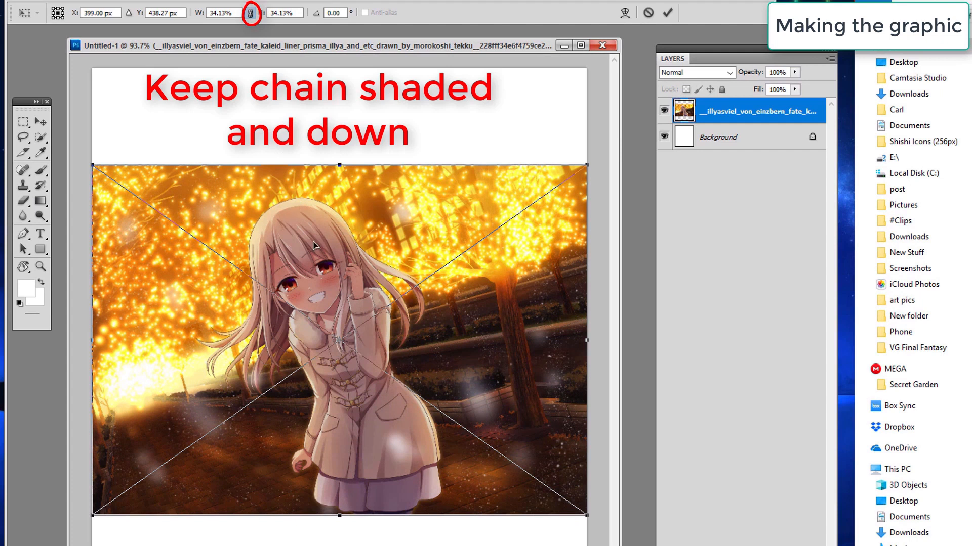
{"action": "left_click_drag", "start_coordinate": [314, 246], "coordinate": [312, 155]}
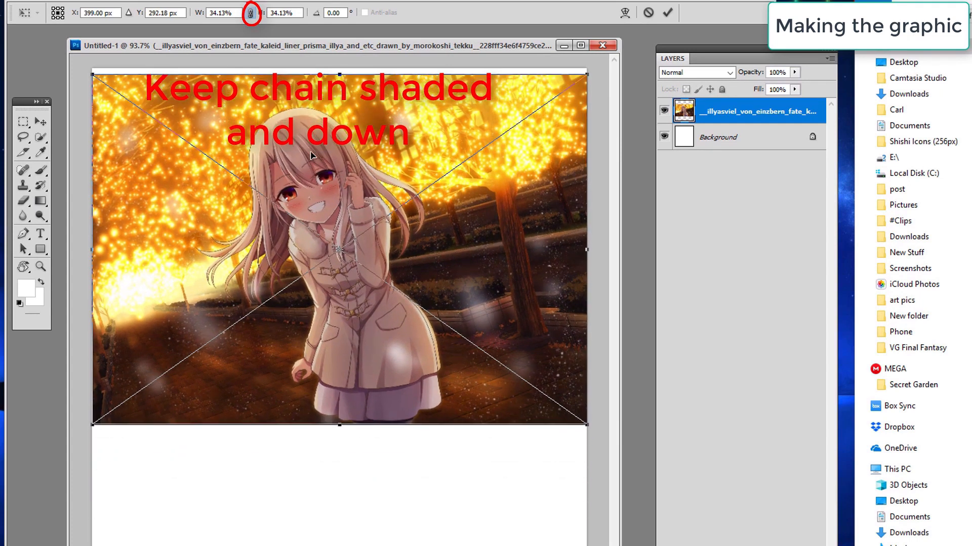
Step: Scale the placed illyasviel image proportionally to 56.13%
{"action": "left_click", "coordinate": [212, 13]}
{"action": "key", "text": "Up"}
{"action": "key", "text": "Up"}
{"action": "key", "text": "Up"}
{"action": "key", "text": "Up"}
{"action": "key", "text": "Up"}
{"action": "key", "text": "Up"}
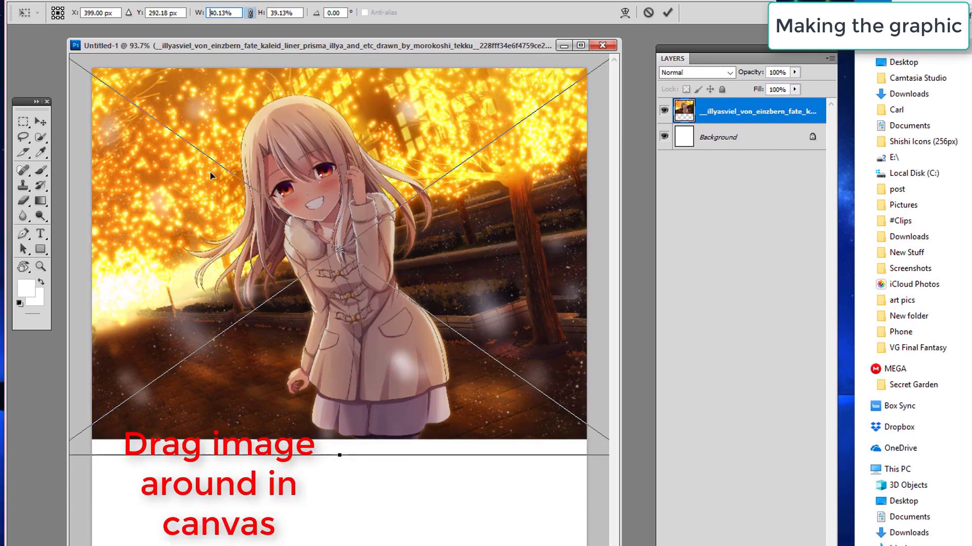
{"action": "key", "text": "Up"}
{"action": "key", "text": "Up"}
{"action": "key", "text": "Up"}
{"action": "key", "text": "Up"}
{"action": "key", "text": "Up"}
{"action": "key", "text": "Up"}
{"action": "key", "text": "Up"}
{"action": "key", "text": "Up"}
{"action": "key", "text": "Up"}
{"action": "key", "text": "Up"}
{"action": "key", "text": "Up"}
{"action": "key", "text": "Up"}
{"action": "key", "text": "Up"}
{"action": "key", "text": "Up"}
{"action": "key", "text": "Up"}
{"action": "key", "text": "Up"}
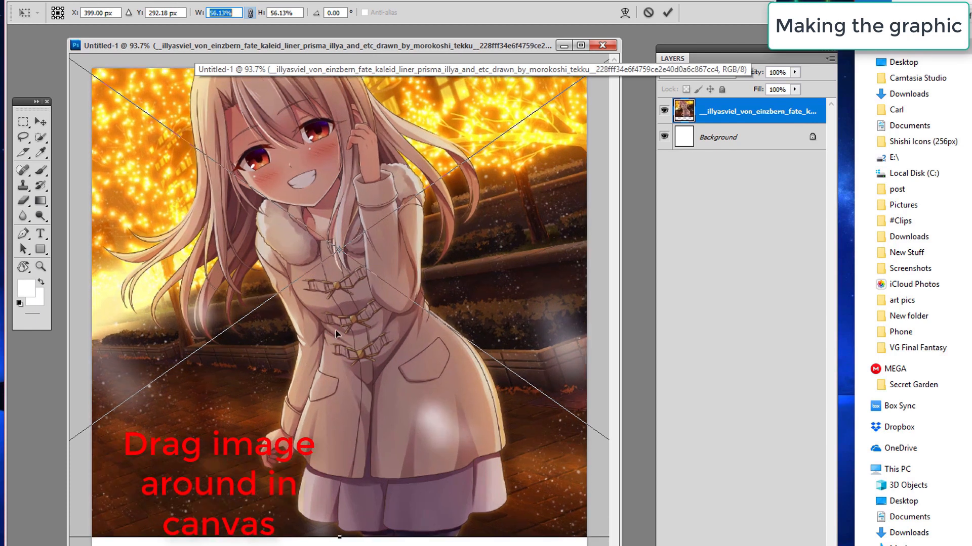
Step: Move the placed image down and right to about X 609, Y 436 px so it covers the top of the canvas
{"action": "left_click_drag", "start_coordinate": [335, 330], "coordinate": [344, 441]}
{"action": "left_click_drag", "start_coordinate": [265, 183], "coordinate": [279, 163]}
{"action": "left_click_drag", "start_coordinate": [364, 145], "coordinate": [472, 143]}
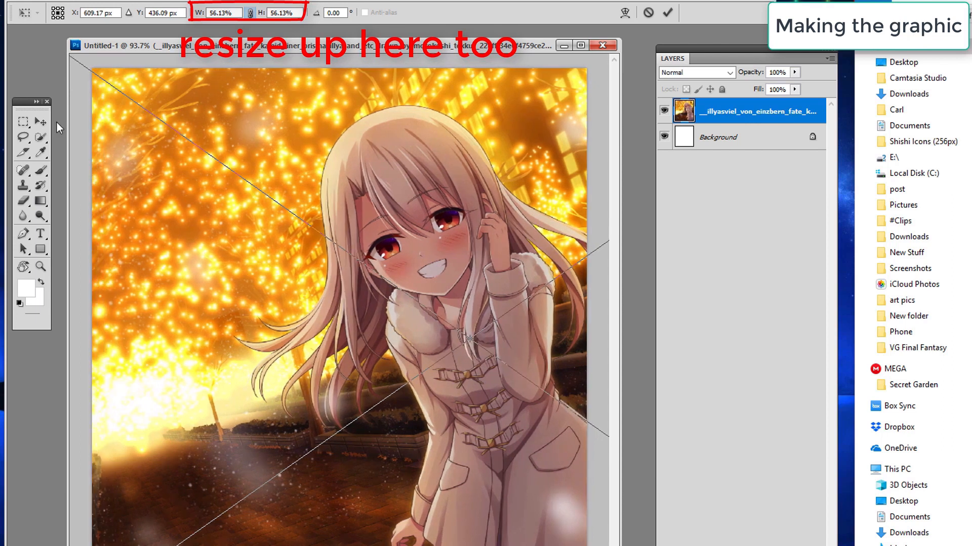
Step: Scale the placed image to 62.13% and move it to about X 707, Y 429 px
{"action": "left_click", "coordinate": [210, 13]}
{"action": "type", "text": "62.13"}
{"action": "key", "text": "Return"}
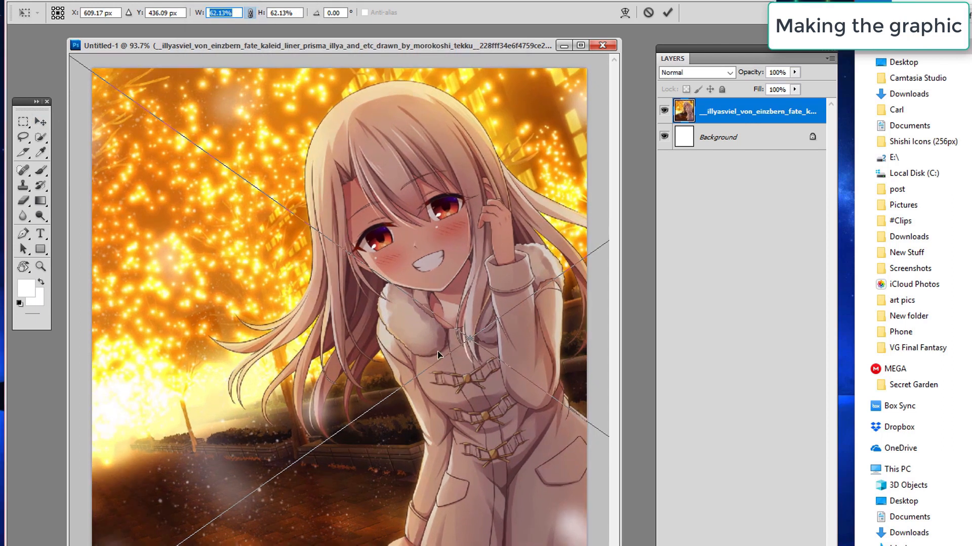
{"action": "left_click_drag", "start_coordinate": [330, 355], "coordinate": [392, 351]}
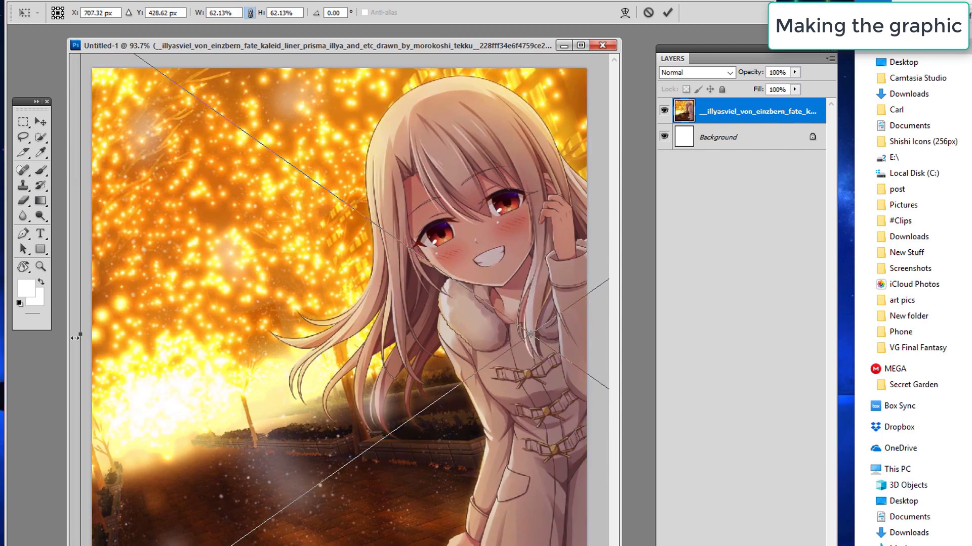
Step: Stretch the placed image's left edge outward to about 66.56% width, and relink its width and height
{"action": "left_click_drag", "start_coordinate": [79, 332], "coordinate": [29, 335]}
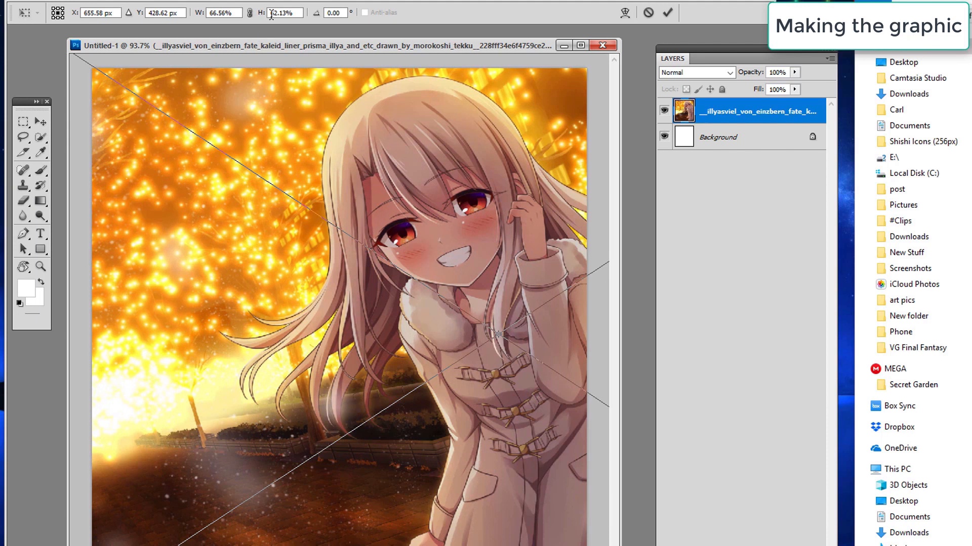
{"action": "left_click", "coordinate": [251, 15]}
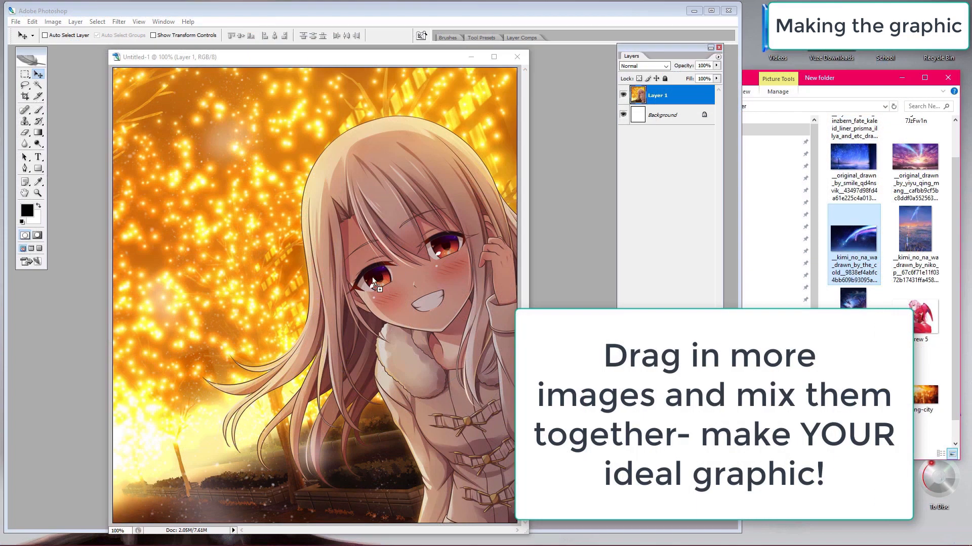
Step: Open the kimi_no_na_wa comet image, copy it onto the Untitled-1 canvas, position it to cover the canvas, and close the source image
{"action": "left_click_drag", "start_coordinate": [372, 277], "coordinate": [375, 275]}
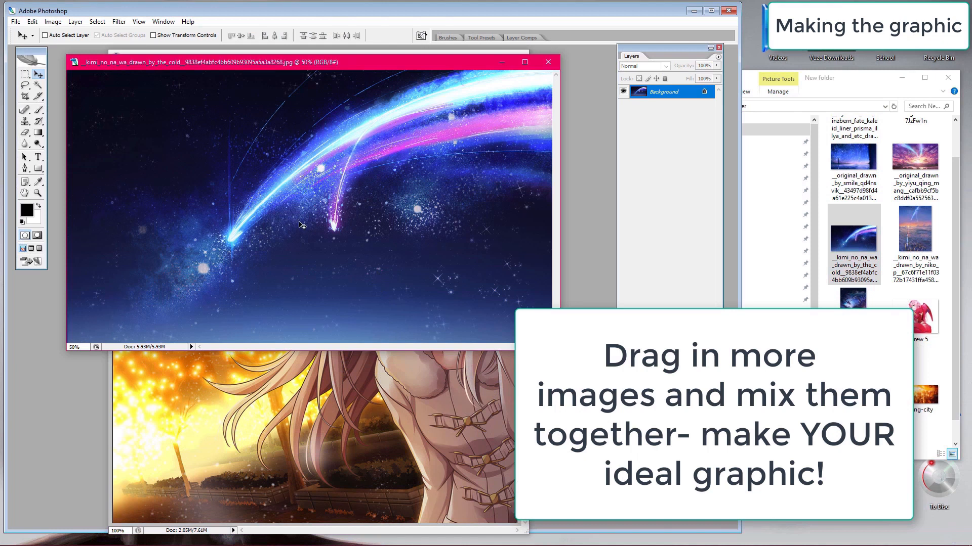
{"action": "left_click_drag", "start_coordinate": [302, 225], "coordinate": [304, 380]}
{"action": "left_click_drag", "start_coordinate": [332, 289], "coordinate": [313, 263]}
{"action": "left_click_drag", "start_coordinate": [289, 265], "coordinate": [318, 181]}
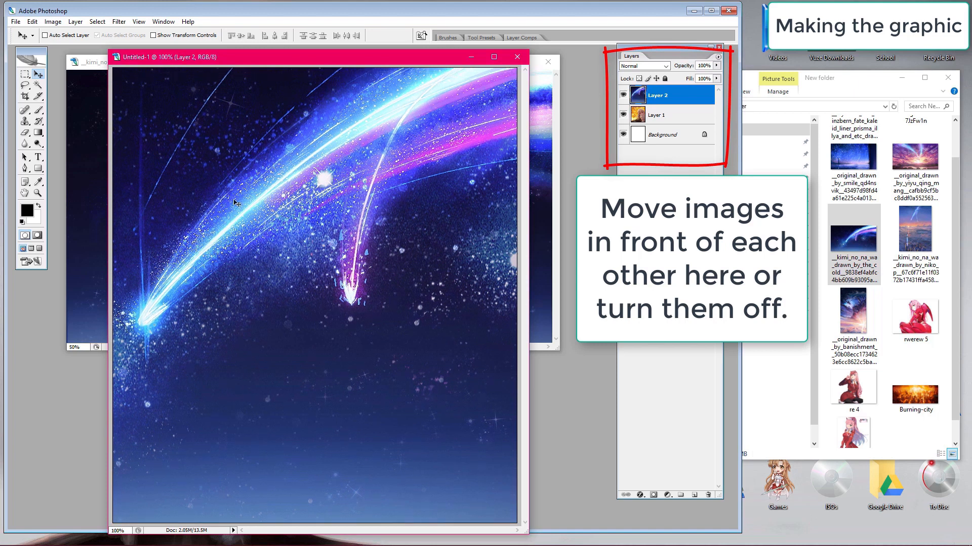
{"action": "left_click", "coordinate": [90, 215]}
{"action": "left_click", "coordinate": [360, 357]}
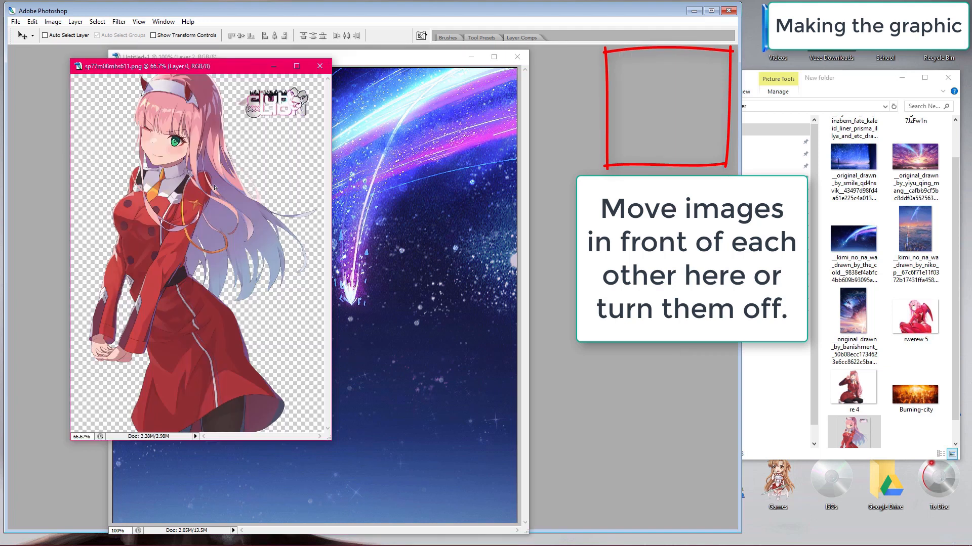
Step: Copy the pink-haired character from sp77m08mhs611.png onto the canvas, move her up so her hands show, and close the source image
{"action": "left_click_drag", "start_coordinate": [215, 187], "coordinate": [378, 273]}
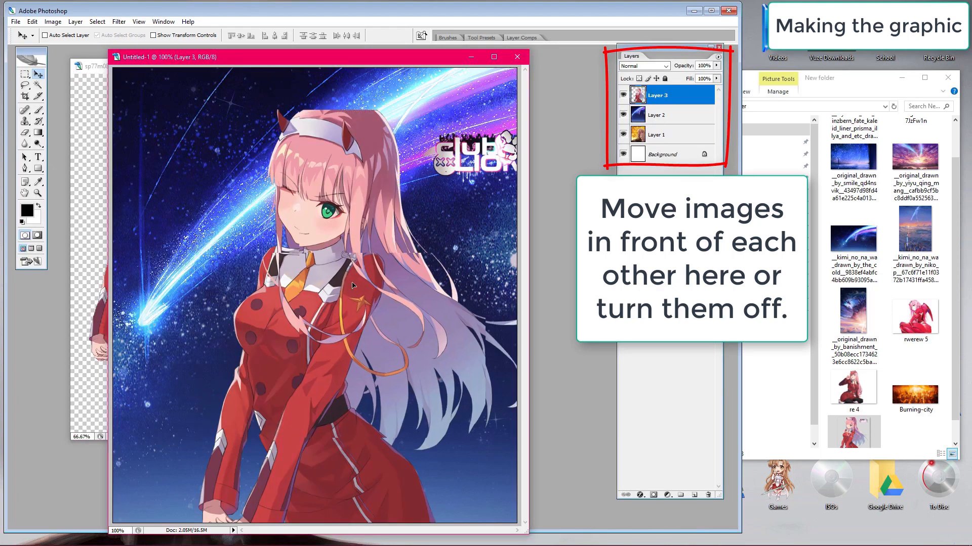
{"action": "left_click_drag", "start_coordinate": [352, 286], "coordinate": [362, 249]}
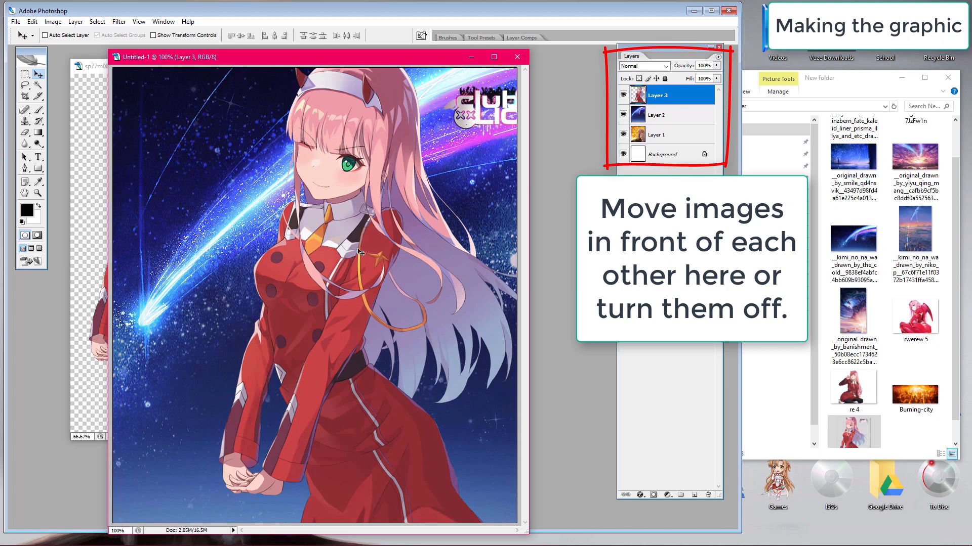
{"action": "left_click", "coordinate": [100, 273]}
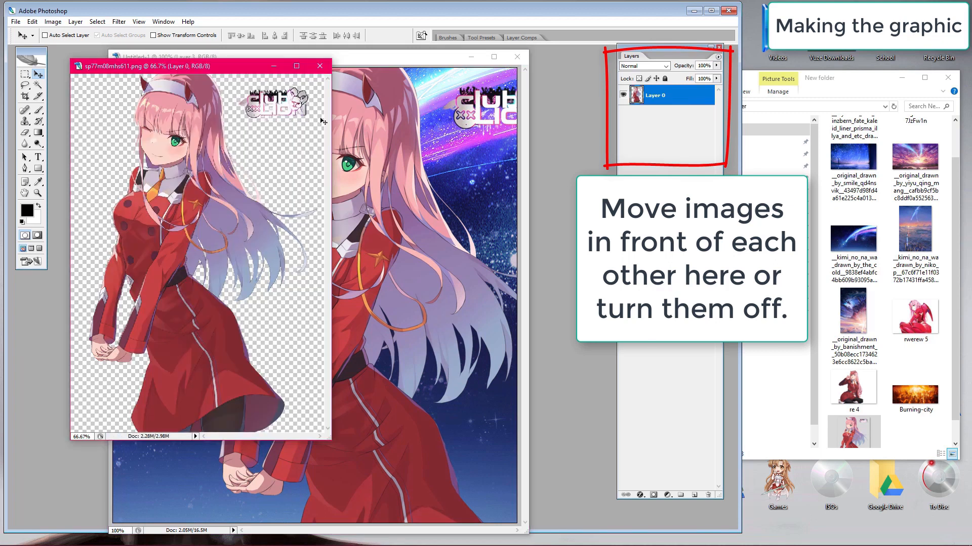
{"action": "left_click", "coordinate": [318, 67]}
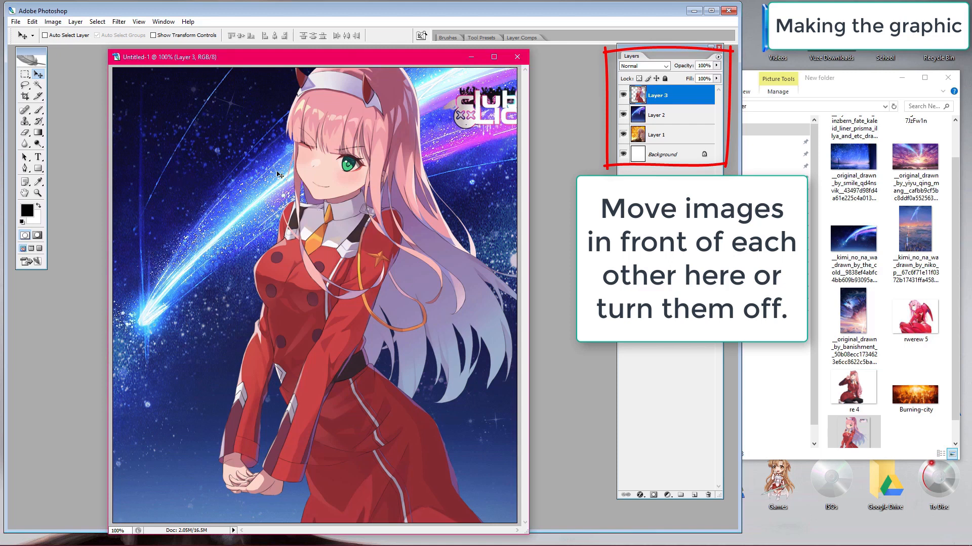
{"action": "key", "text": "F7"}
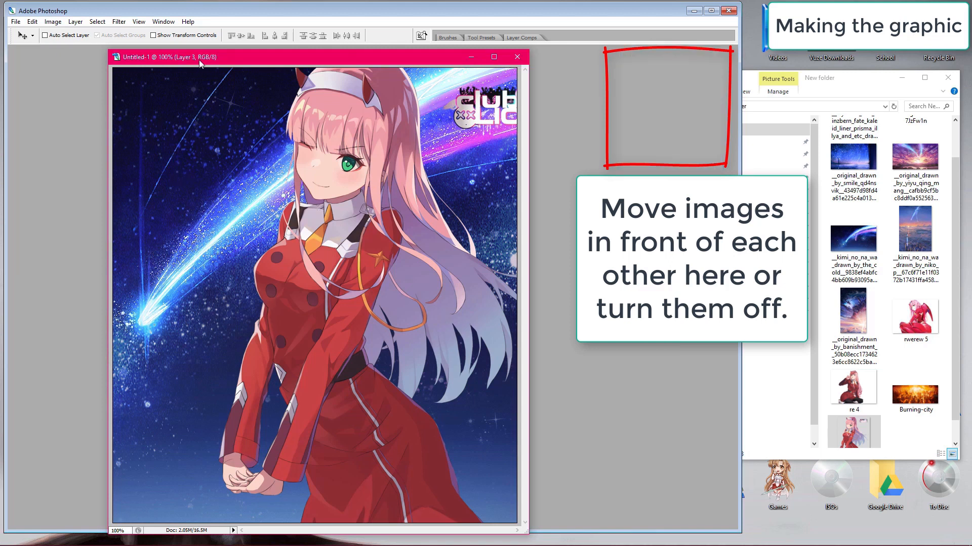
{"action": "key", "text": "Tab"}
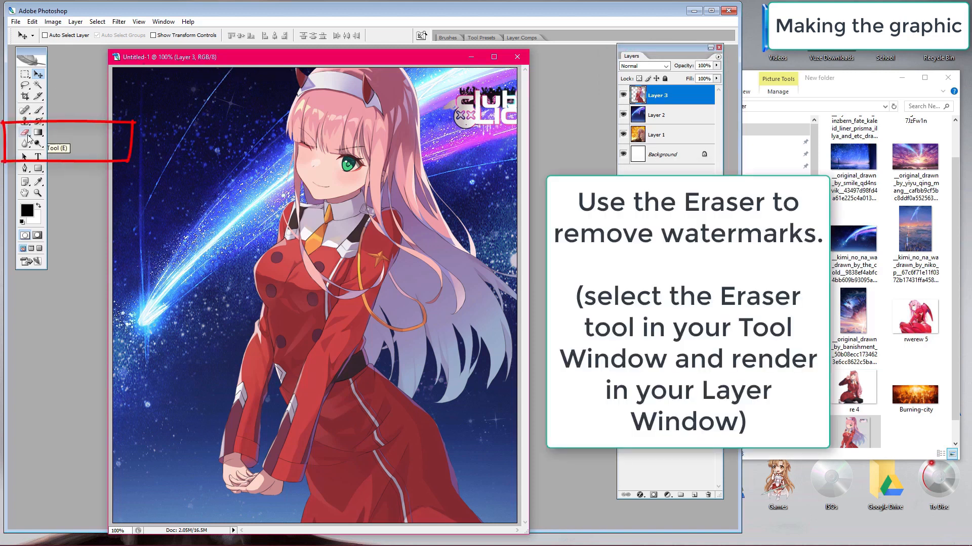
Step: Remove the watermark beside the character on Layer 3 with the Eraser tool
{"action": "left_click", "coordinate": [28, 136]}
{"action": "key", "text": "Tab"}
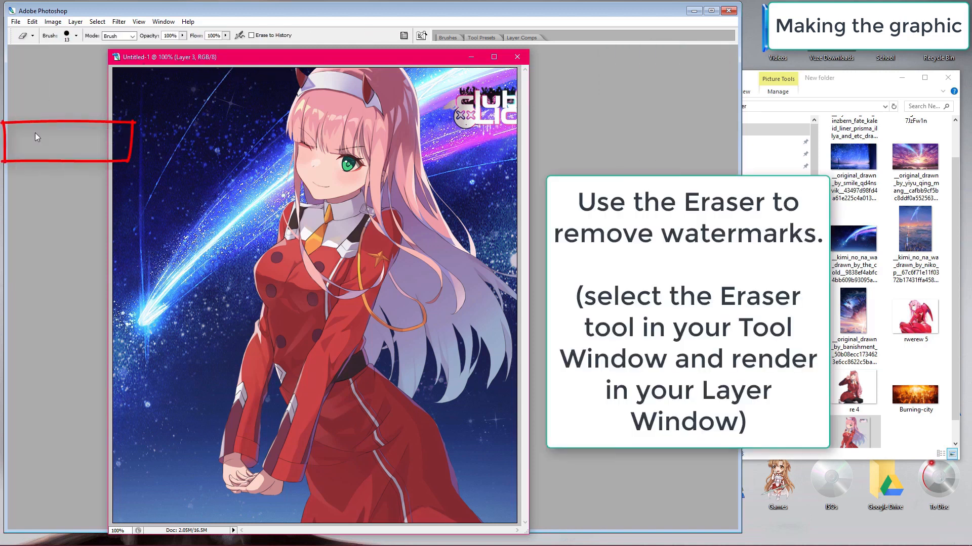
{"action": "mouse_move", "coordinate": [459, 116]}
{"action": "left_mouse_down"}
{"action": "mouse_move", "coordinate": [459, 81]}
{"action": "mouse_move", "coordinate": [463, 114]}
{"action": "mouse_move", "coordinate": [473, 96]}
{"action": "mouse_move", "coordinate": [452, 115]}
{"action": "mouse_move", "coordinate": [472, 98]}
{"action": "mouse_move", "coordinate": [463, 136]}
{"action": "mouse_move", "coordinate": [464, 91]}
{"action": "mouse_move", "coordinate": [448, 110]}
{"action": "mouse_move", "coordinate": [475, 116]}
{"action": "mouse_move", "coordinate": [487, 86]}
{"action": "mouse_move", "coordinate": [473, 106]}
{"action": "mouse_move", "coordinate": [482, 117]}
{"action": "mouse_move", "coordinate": [478, 91]}
{"action": "left_mouse_up"}
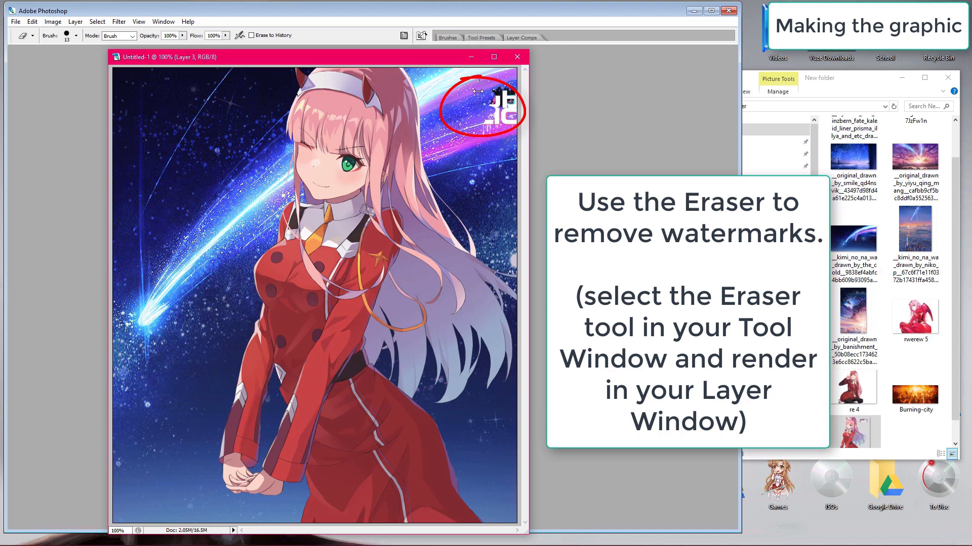
{"action": "left_click", "coordinate": [72, 33]}
{"action": "left_click_drag", "start_coordinate": [32, 60], "coordinate": [43, 61]}
{"action": "left_click_drag", "start_coordinate": [493, 107], "coordinate": [483, 99]}
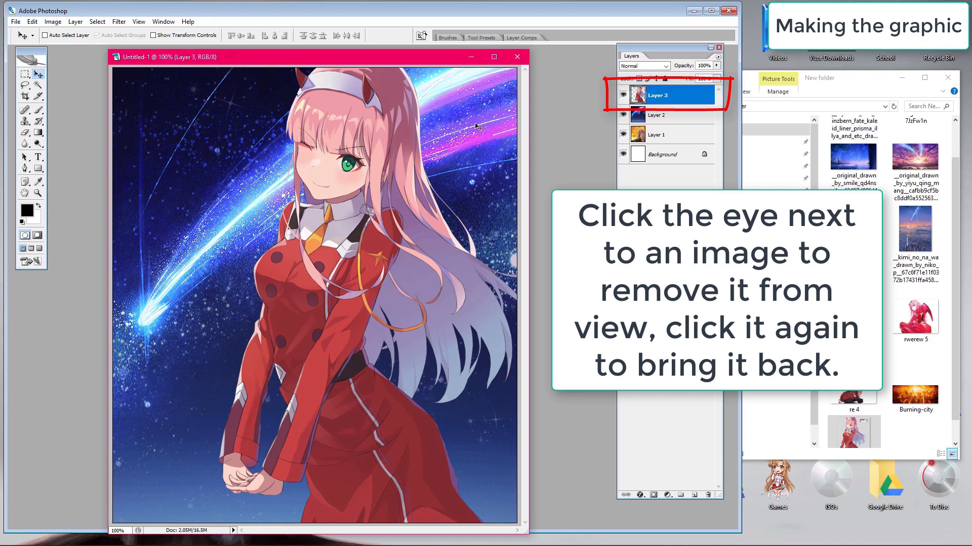
Step: Hide Layer 3, open the re 4 image, copy its character onto the canvas, and move her into view
{"action": "left_click", "coordinate": [623, 96]}
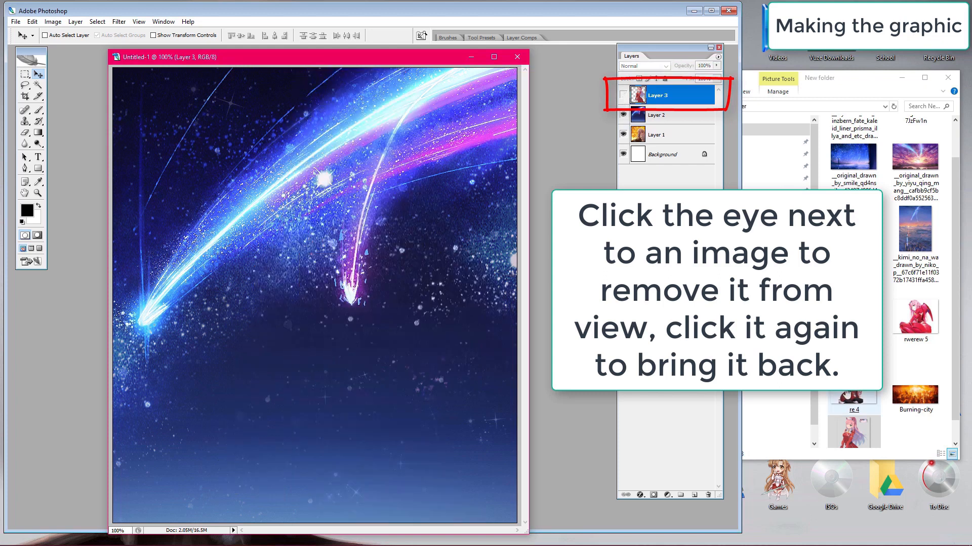
{"action": "left_click_drag", "start_coordinate": [844, 396], "coordinate": [354, 340]}
{"action": "left_click_drag", "start_coordinate": [345, 245], "coordinate": [343, 490]}
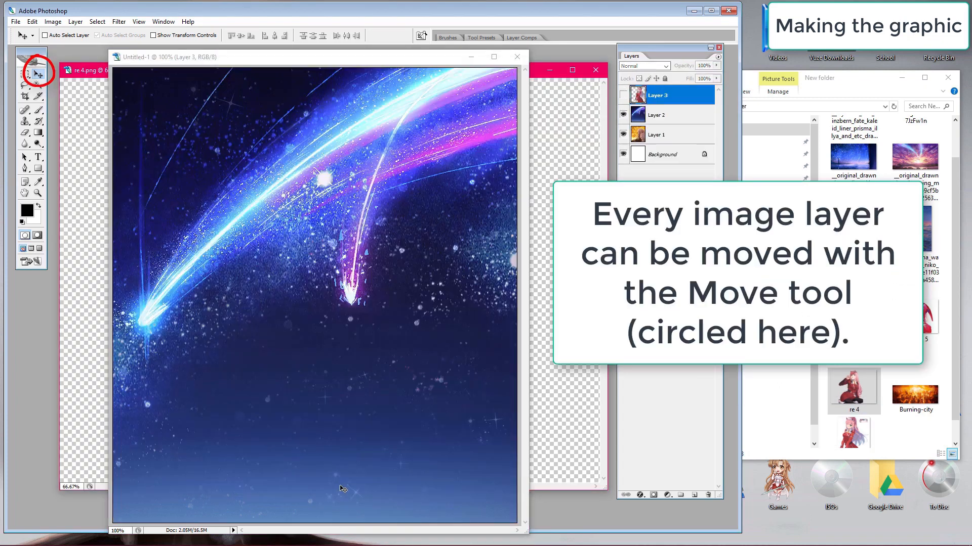
{"action": "left_click_drag", "start_coordinate": [356, 314], "coordinate": [381, 204]}
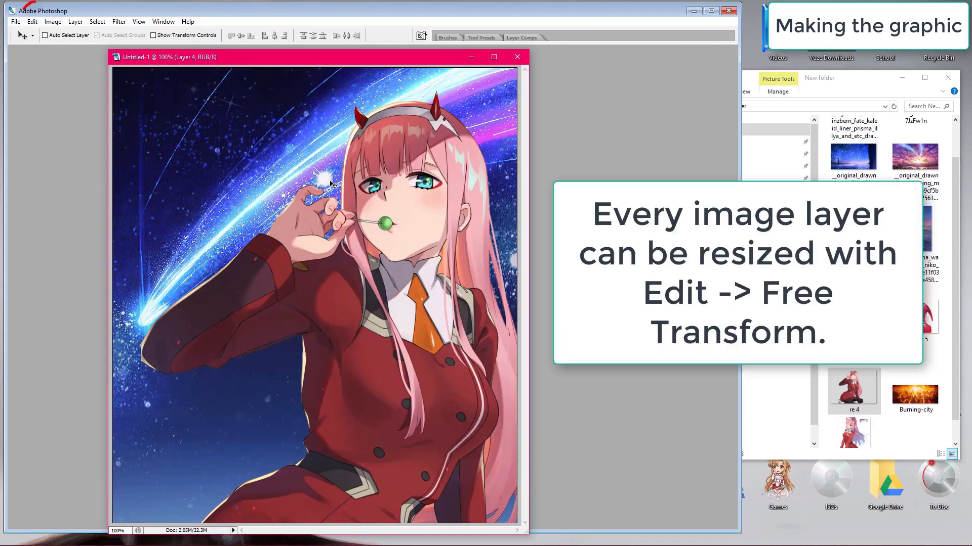
Step: Scale the re 4 character proportionally to 74% with Free Transform and move her up so her seated pose fits the canvas
{"action": "left_click", "coordinate": [52, 22]}
{"action": "mouse_move", "coordinate": [35, 24]}
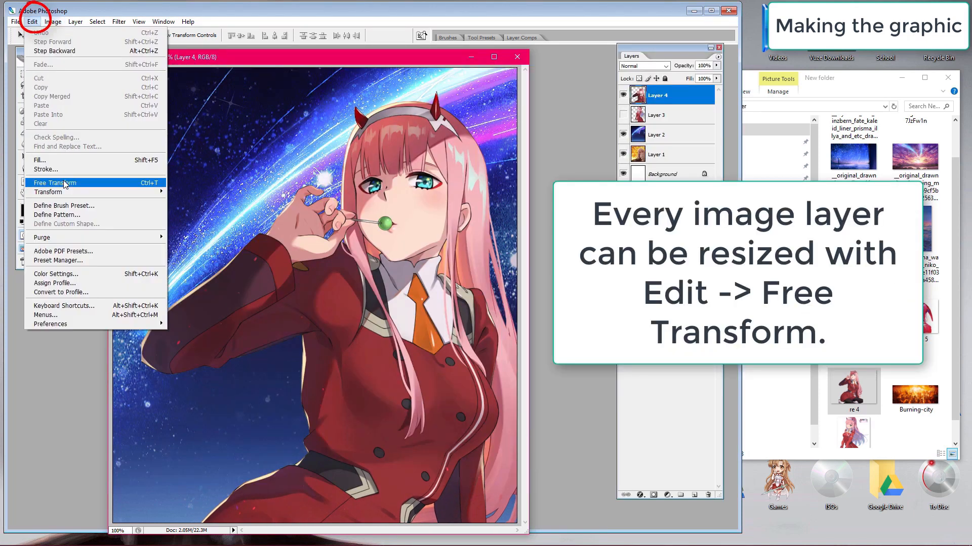
{"action": "left_click", "coordinate": [67, 183]}
{"action": "left_click_drag", "start_coordinate": [142, 91], "coordinate": [254, 178]}
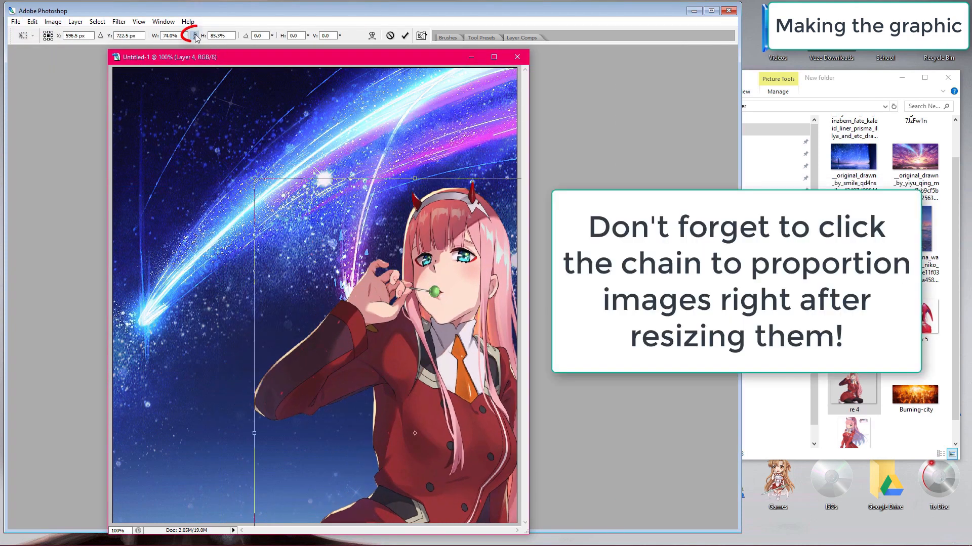
{"action": "left_click", "coordinate": [195, 35]}
{"action": "left_click_drag", "start_coordinate": [432, 312], "coordinate": [393, 205]}
{"action": "key", "text": "Return"}
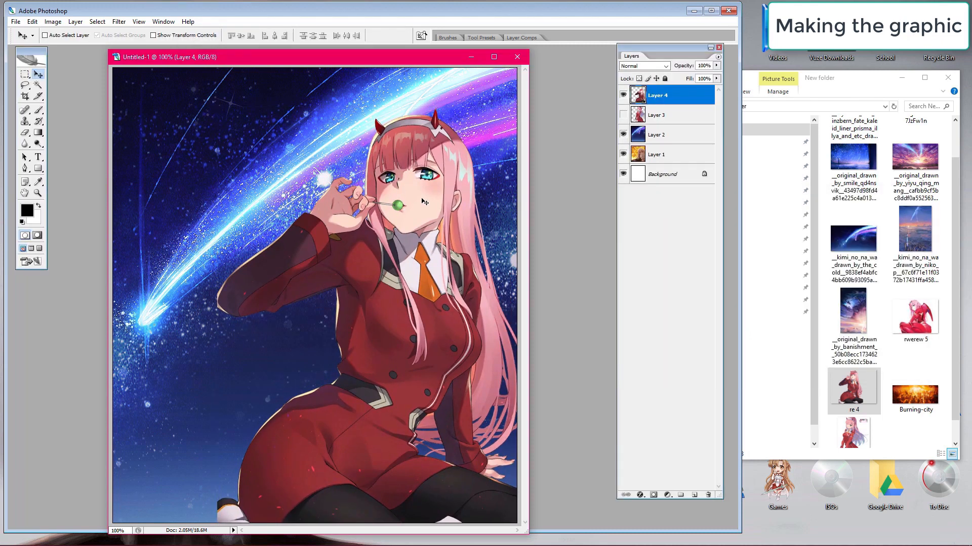
Step: Open the star-trail night sky image, copy it onto the canvas to cover it, and close the source image
{"action": "scroll", "coordinate": [885, 253], "scroll_direction": "down", "scroll_amount": 1}
{"action": "mouse_move", "coordinate": [854, 152]}
{"action": "left_mouse_down"}
{"action": "mouse_move", "coordinate": [264, 195]}
{"action": "mouse_move", "coordinate": [287, 394]}
{"action": "mouse_move", "coordinate": [296, 402]}
{"action": "mouse_move", "coordinate": [335, 334]}
{"action": "mouse_move", "coordinate": [355, 262]}
{"action": "mouse_move", "coordinate": [471, 255]}
{"action": "mouse_move", "coordinate": [313, 261]}
{"action": "mouse_move", "coordinate": [293, 242]}
{"action": "mouse_move", "coordinate": [235, 224]}
{"action": "mouse_move", "coordinate": [237, 310]}
{"action": "mouse_move", "coordinate": [238, 268]}
{"action": "left_mouse_up"}
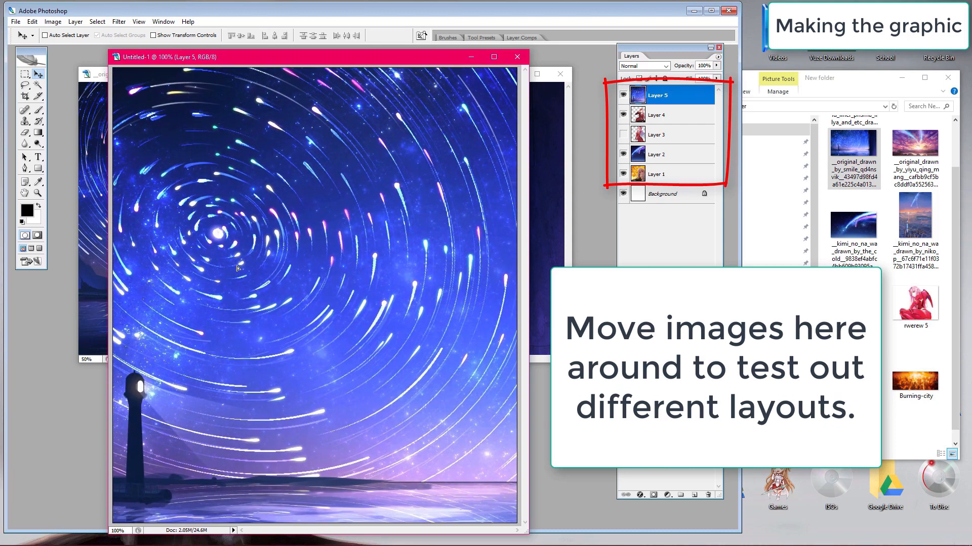
{"action": "left_click", "coordinate": [101, 188]}
{"action": "left_click", "coordinate": [560, 74]}
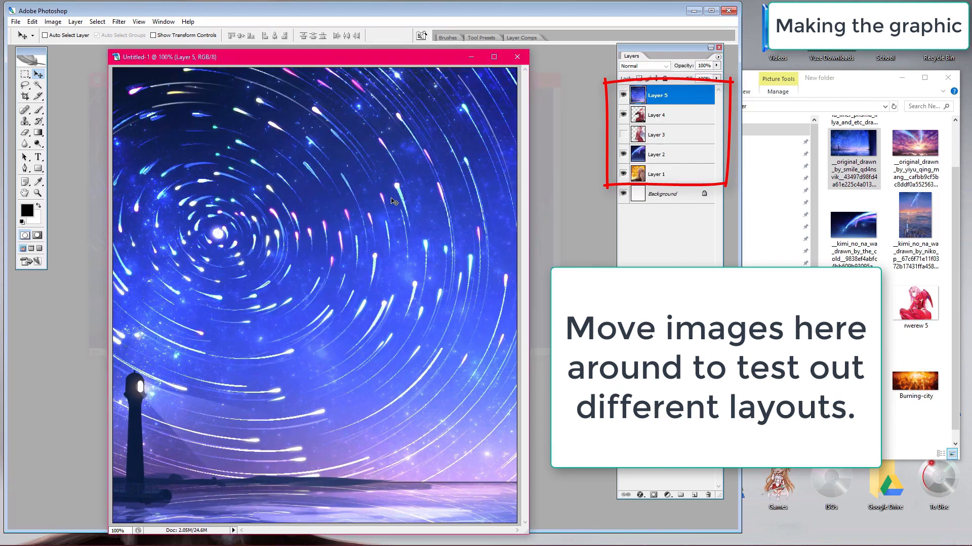
Step: Reorder the layers as Layer 3, Layer 4, Layer 2, Layer 5, Layer 1 and hide the star-trail Layer 5
{"action": "left_click_drag", "start_coordinate": [669, 96], "coordinate": [674, 146]}
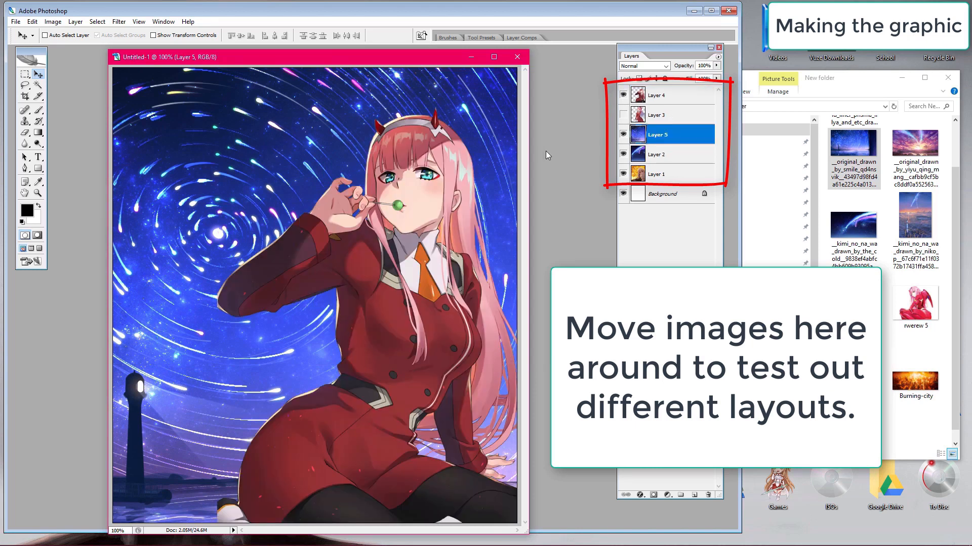
{"action": "mouse_move", "coordinate": [652, 137]}
{"action": "left_mouse_down"}
{"action": "mouse_move", "coordinate": [667, 164]}
{"action": "mouse_move", "coordinate": [677, 125]}
{"action": "mouse_move", "coordinate": [661, 141]}
{"action": "left_mouse_up"}
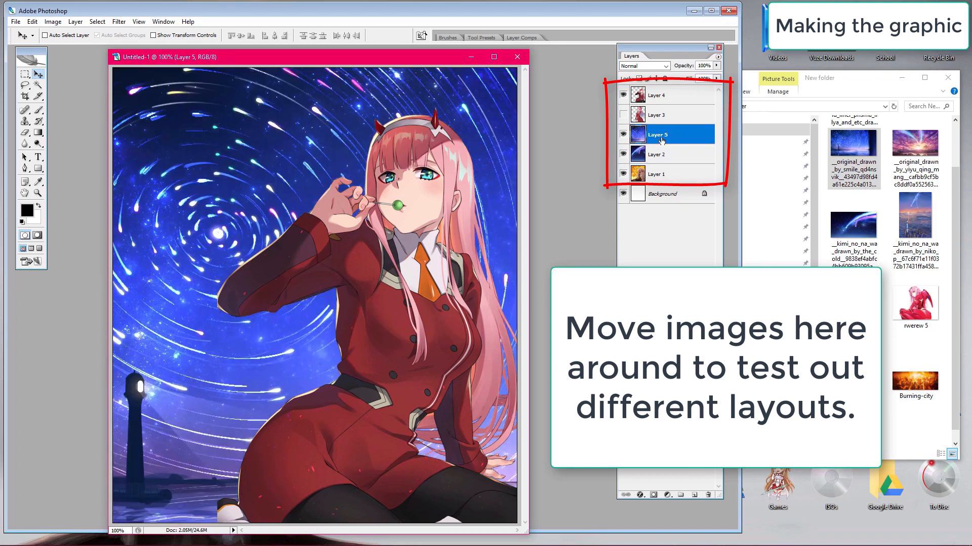
{"action": "left_click", "coordinate": [622, 137]}
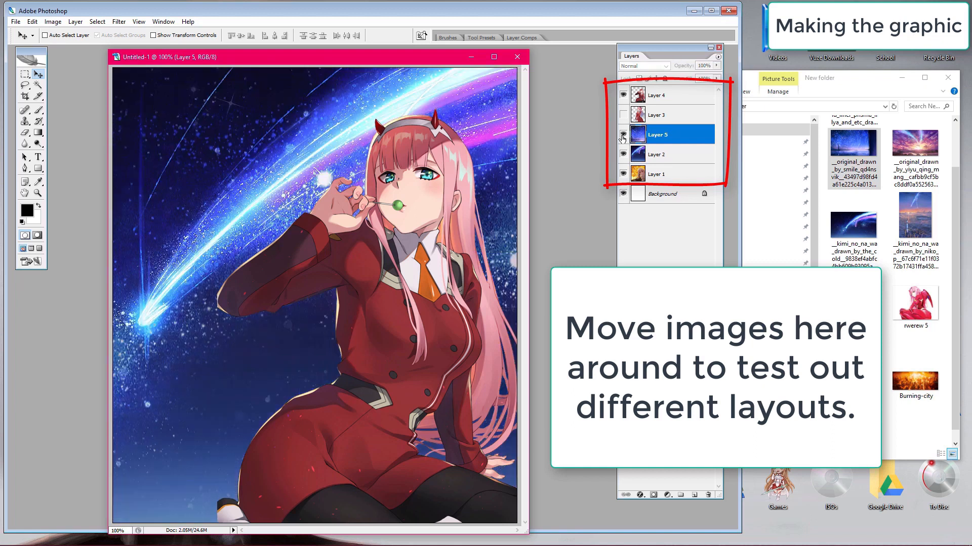
{"action": "left_click", "coordinate": [622, 138]}
{"action": "left_click", "coordinate": [622, 138]}
{"action": "left_click", "coordinate": [119, 21]}
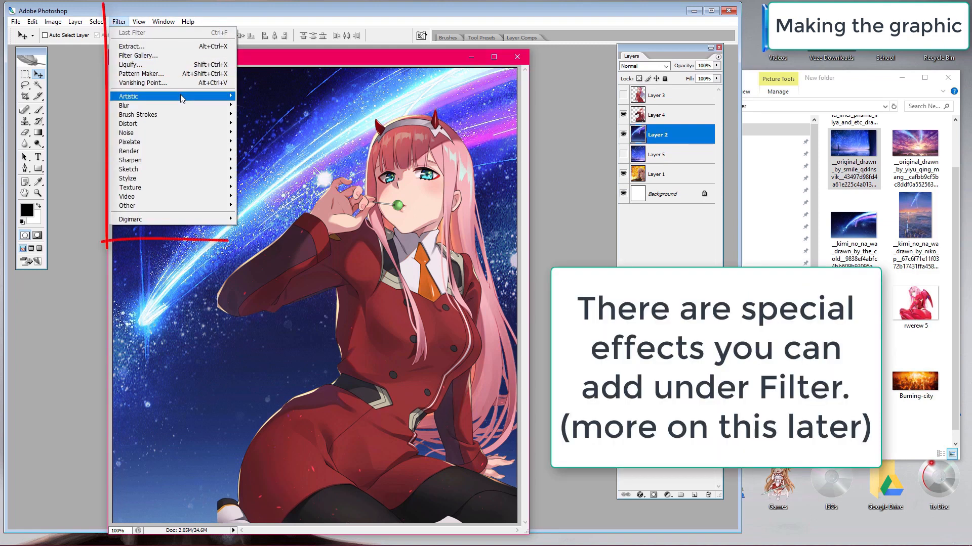
{"action": "mouse_move", "coordinate": [181, 97]}
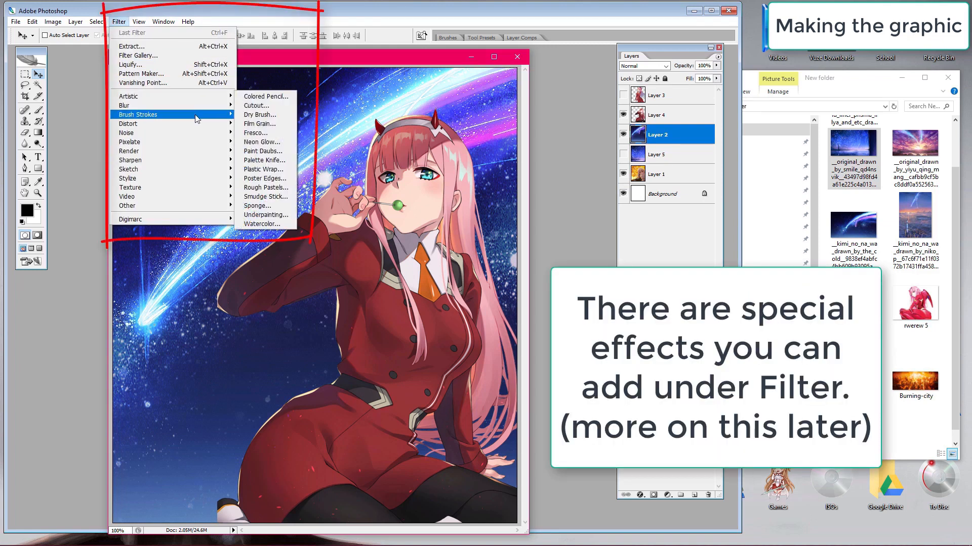
{"action": "mouse_move", "coordinate": [206, 152]}
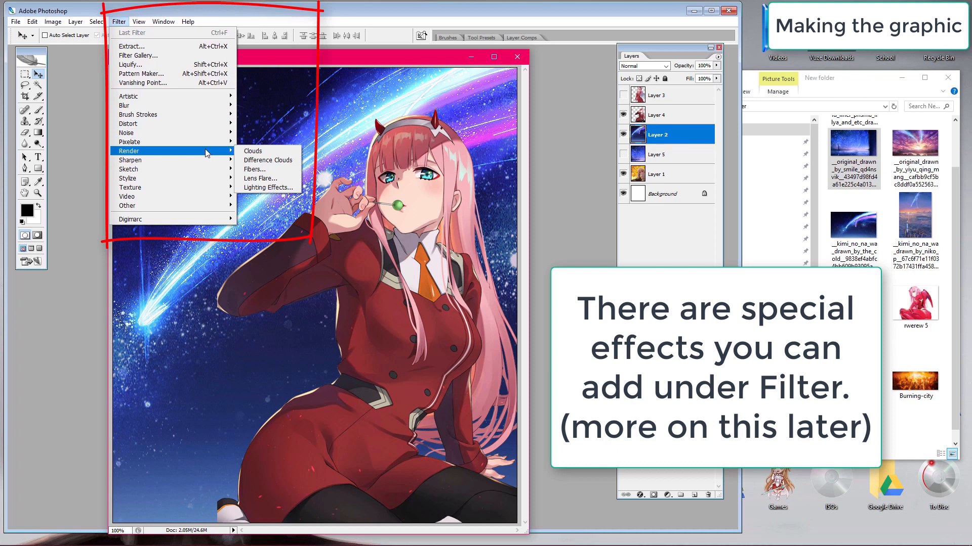
{"action": "left_click", "coordinate": [707, 135]}
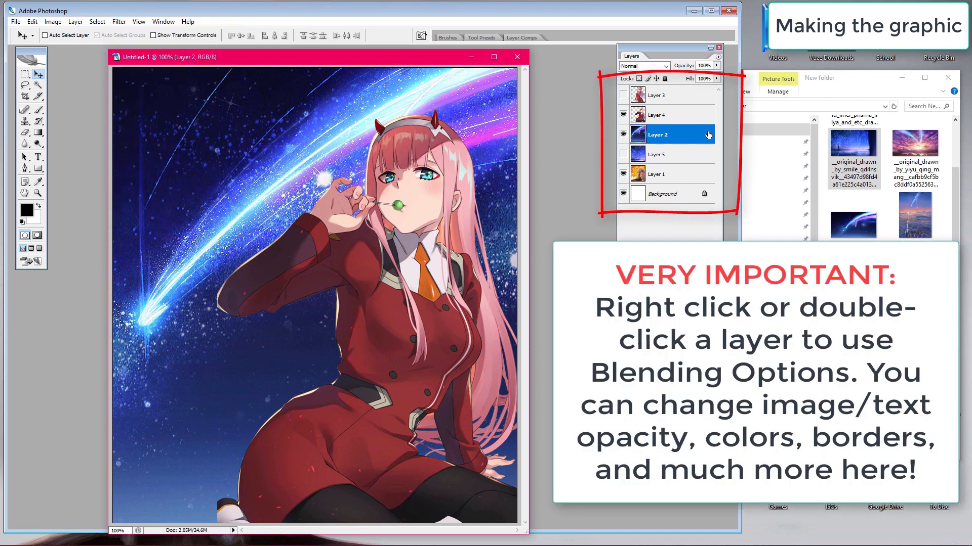
Step: Open the Blending Options of Layer 4, move the dialog off the character, and try out the layer's opacity
{"action": "left_click", "coordinate": [681, 118]}
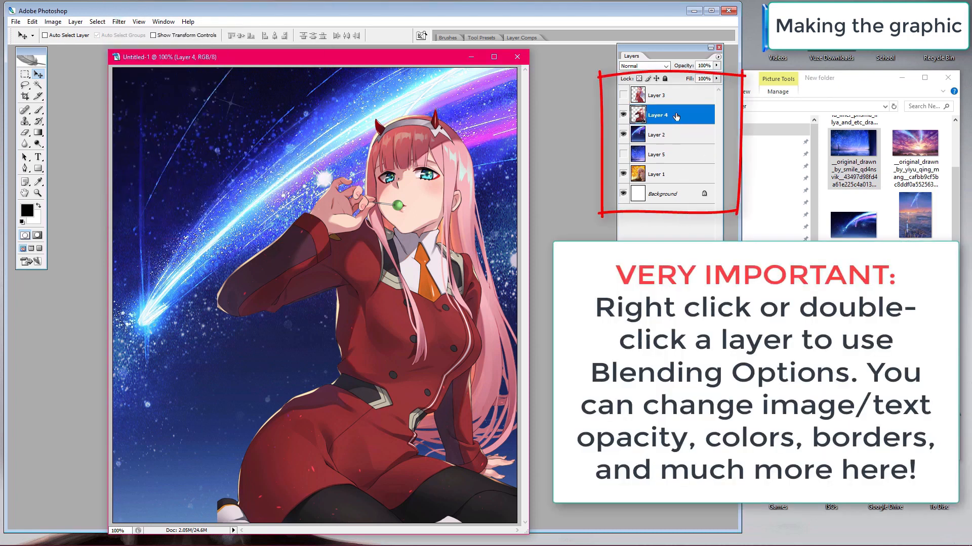
{"action": "double_click", "coordinate": [680, 117]}
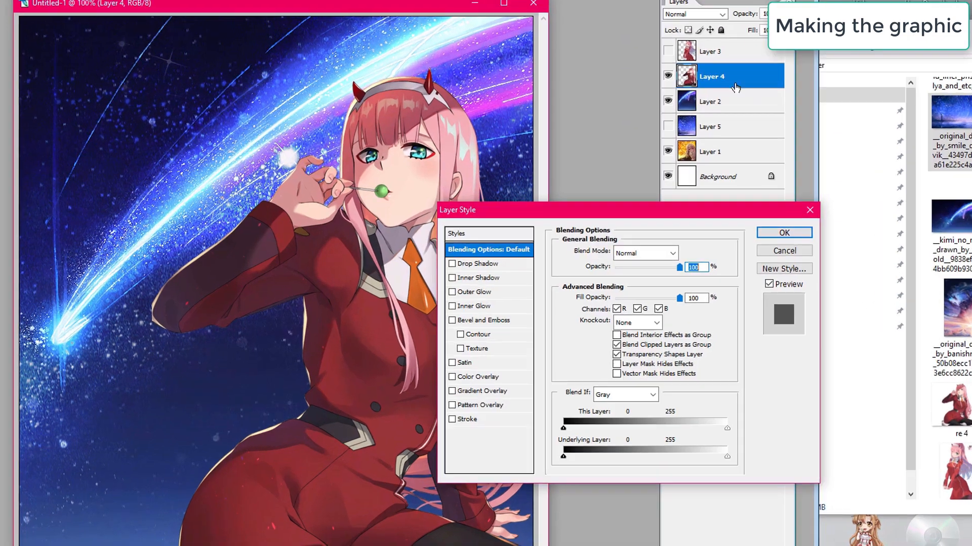
{"action": "left_click_drag", "start_coordinate": [626, 207], "coordinate": [699, 221]}
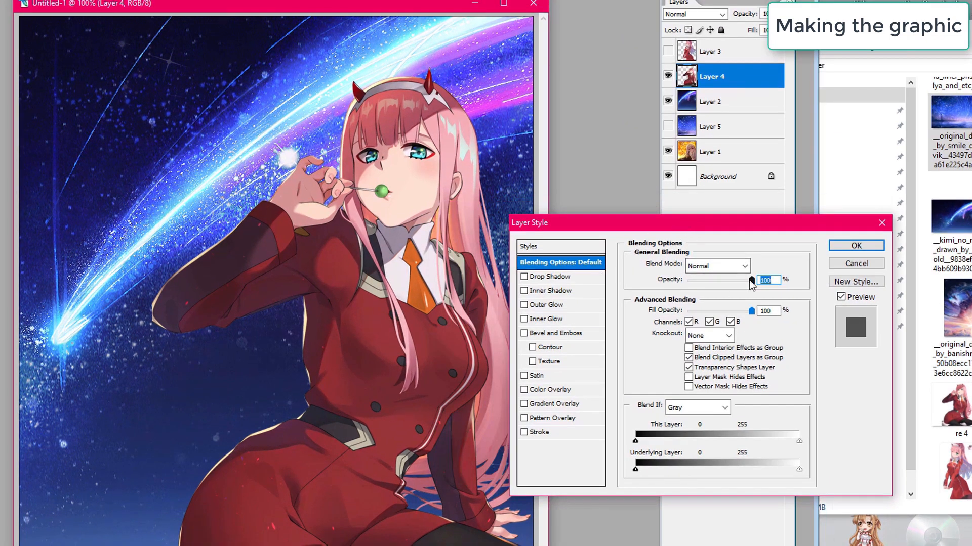
{"action": "mouse_move", "coordinate": [750, 282]}
{"action": "left_mouse_down"}
{"action": "mouse_move", "coordinate": [720, 280]}
{"action": "mouse_move", "coordinate": [759, 282]}
{"action": "left_mouse_up"}
Step: Add an Outer Glow to Layer 4 with the color white (ffffff) and a size of 103 px
{"action": "left_click", "coordinate": [541, 306]}
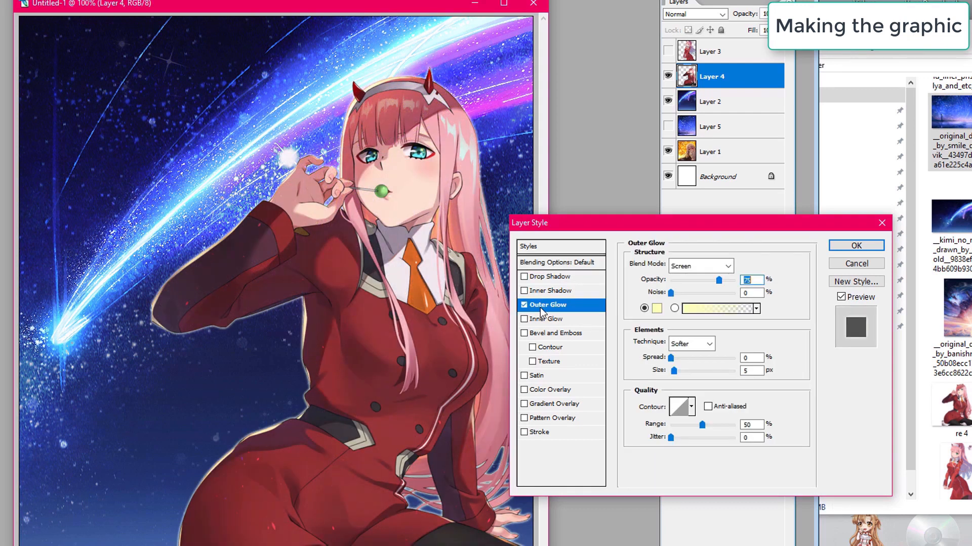
{"action": "left_click", "coordinate": [657, 308]}
{"action": "left_click_drag", "start_coordinate": [527, 359], "coordinate": [338, 302]}
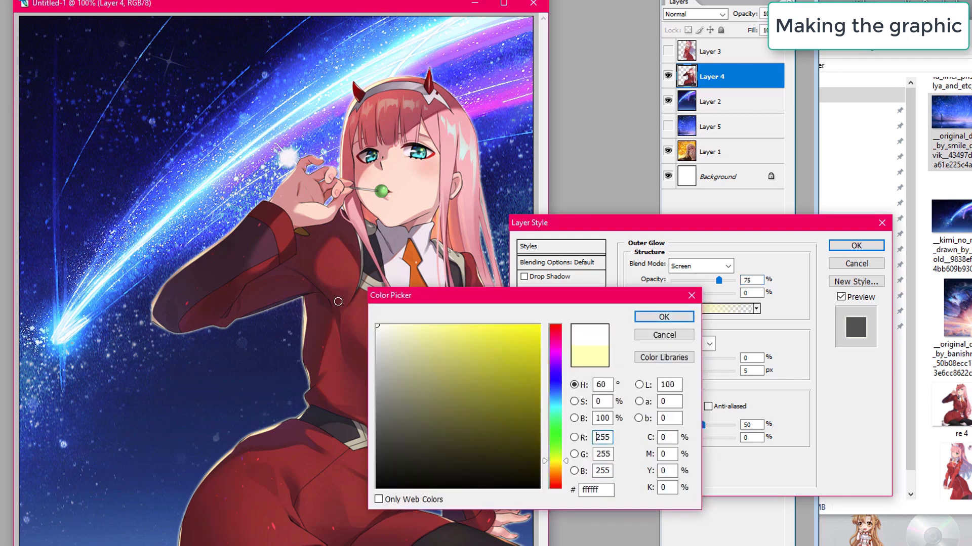
{"action": "left_click", "coordinate": [663, 317]}
{"action": "left_click_drag", "start_coordinate": [673, 372], "coordinate": [701, 378]}
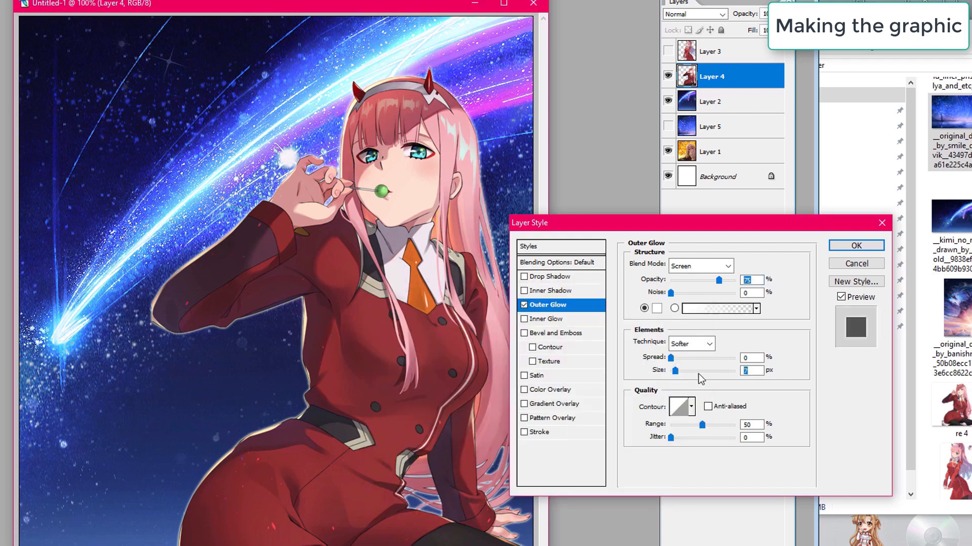
Step: Try a red color for Layer 4's outer glow and switch the Outer Glow effect off again
{"action": "left_click", "coordinate": [657, 313]}
{"action": "left_click_drag", "start_coordinate": [518, 364], "coordinate": [560, 326]}
{"action": "left_click", "coordinate": [560, 337]}
{"action": "left_click", "coordinate": [664, 317]}
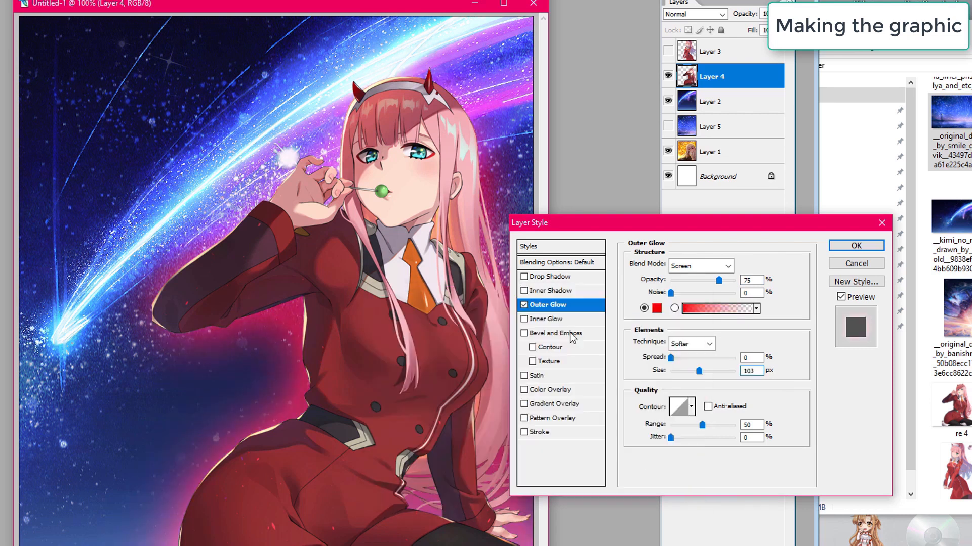
{"action": "left_click", "coordinate": [524, 305]}
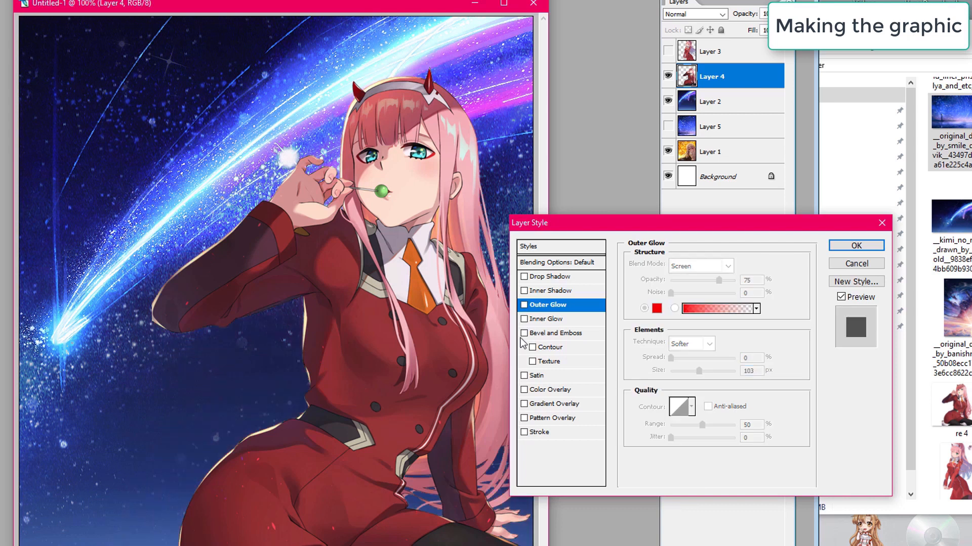
Step: Try a Satin effect on Layer 4 and change its color to purple
{"action": "left_click", "coordinate": [524, 376]}
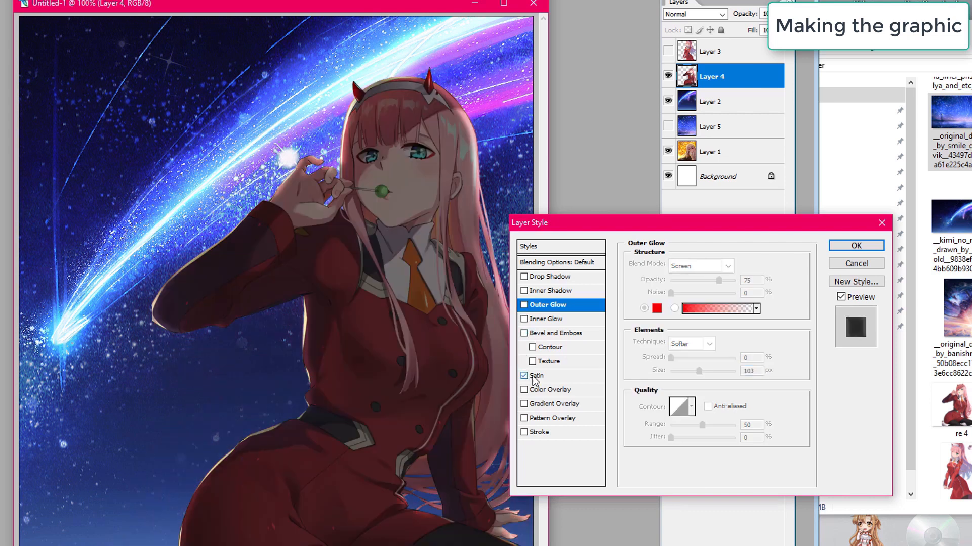
{"action": "left_click", "coordinate": [550, 378]}
{"action": "left_click", "coordinate": [745, 266]}
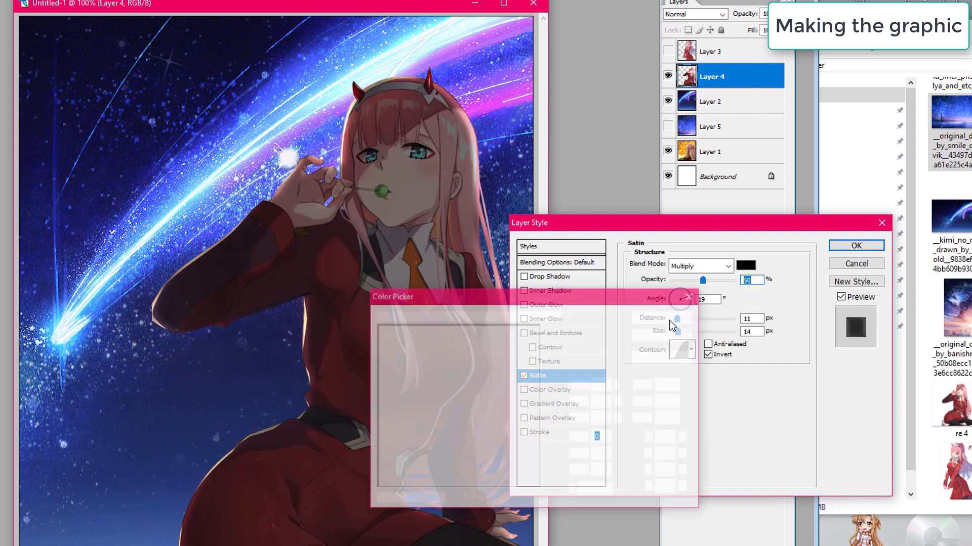
{"action": "left_click", "coordinate": [557, 358]}
{"action": "left_click", "coordinate": [537, 326]}
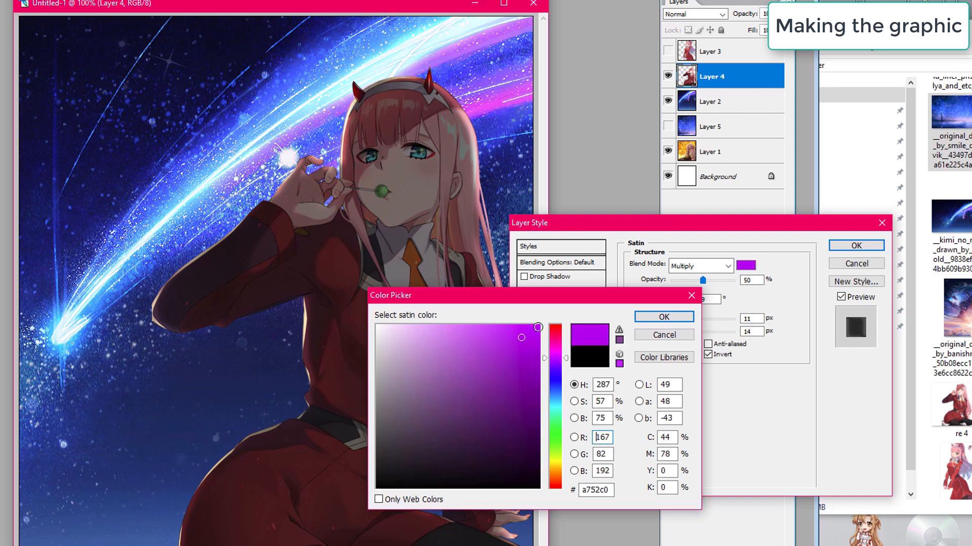
{"action": "left_click", "coordinate": [652, 318]}
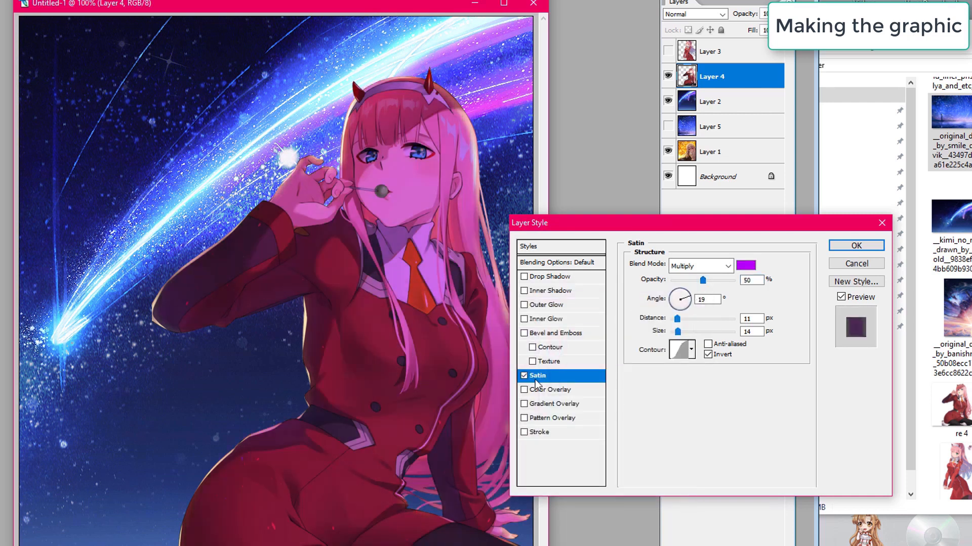
Step: Try a satin angle of 84° and a size of 92 px on Layer 4, and switch the Satin effect off again
{"action": "left_click_drag", "start_coordinate": [683, 302], "coordinate": [680, 293]}
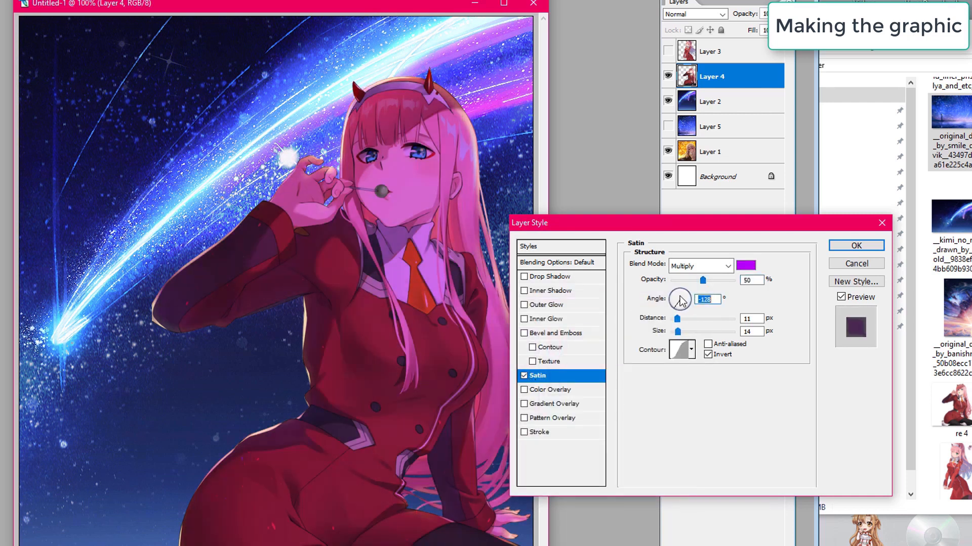
{"action": "left_click_drag", "start_coordinate": [678, 332], "coordinate": [696, 332]}
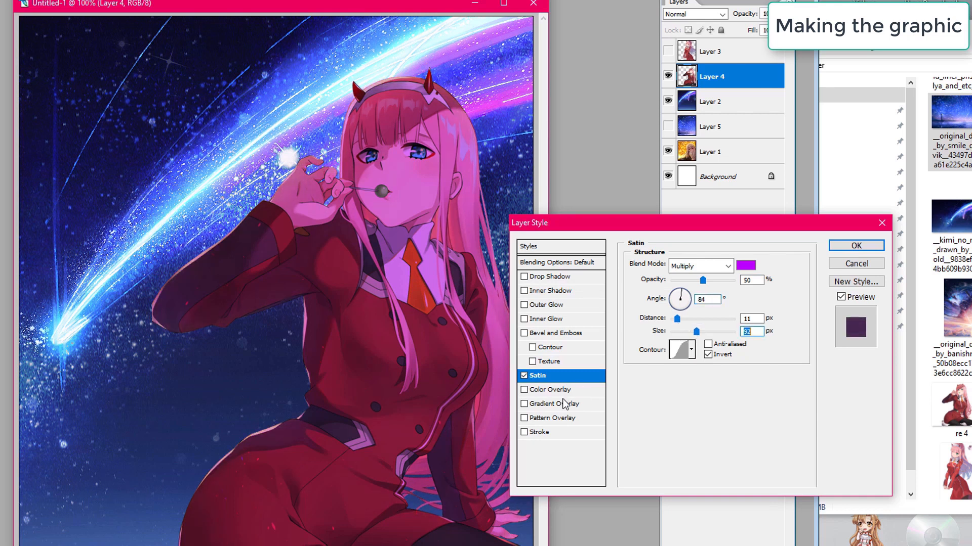
{"action": "left_click", "coordinate": [524, 376]}
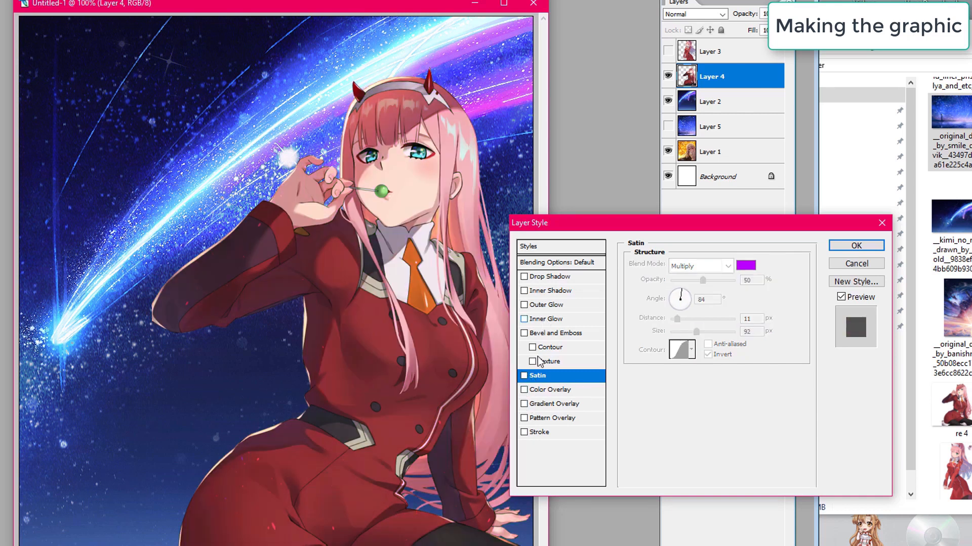
Step: Try a 3 px black outside Stroke on Layer 4, switch it off again, and close the layer style settings
{"action": "left_click", "coordinate": [538, 434]}
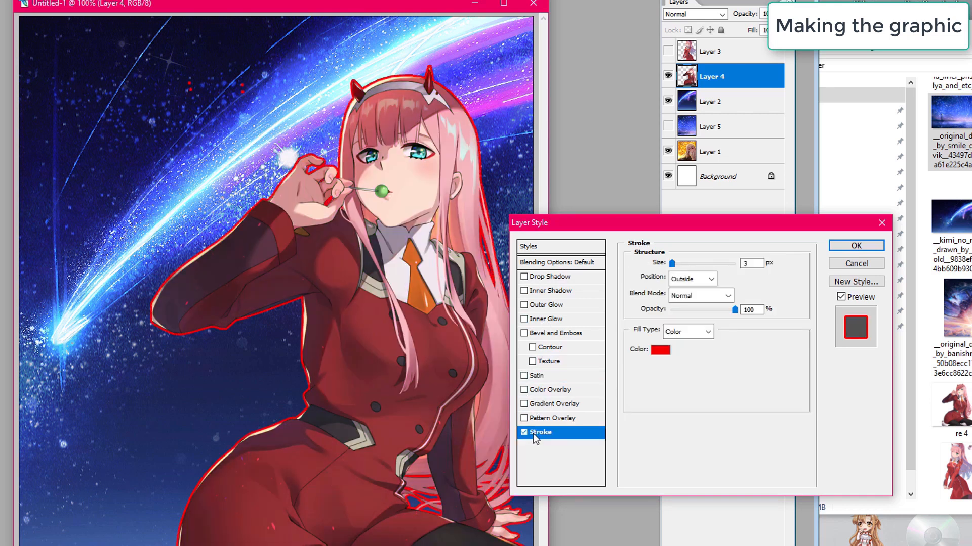
{"action": "left_click", "coordinate": [656, 354]}
{"action": "mouse_move", "coordinate": [471, 405]}
{"action": "left_mouse_down"}
{"action": "mouse_move", "coordinate": [462, 402]}
{"action": "mouse_move", "coordinate": [390, 462]}
{"action": "mouse_move", "coordinate": [377, 488]}
{"action": "left_mouse_up"}
{"action": "left_click", "coordinate": [642, 320]}
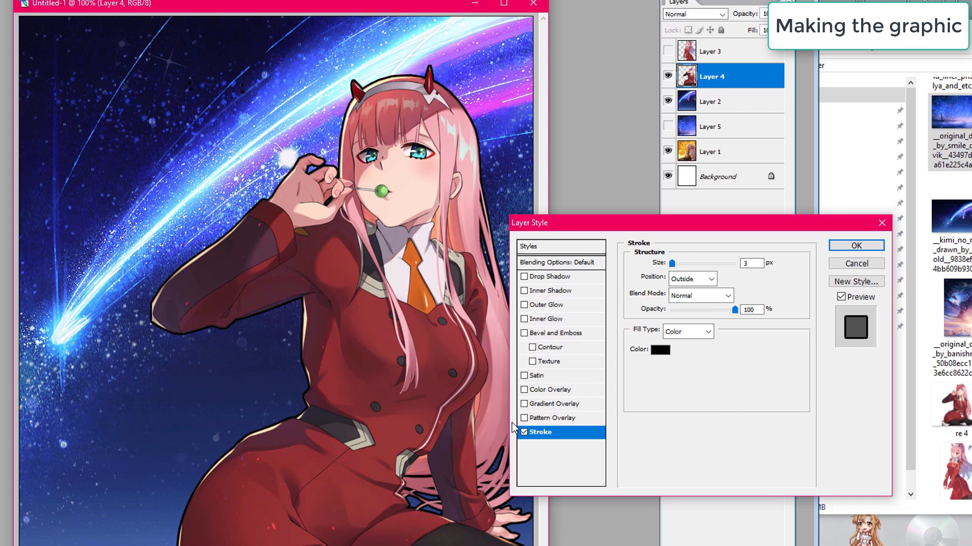
{"action": "left_click", "coordinate": [524, 433]}
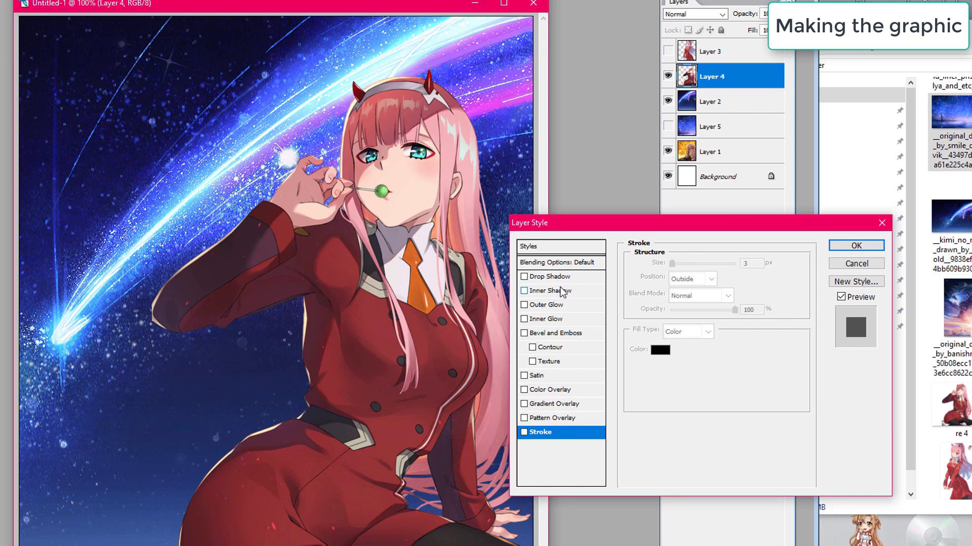
{"action": "left_click", "coordinate": [852, 247]}
Step: Show the star-trail Layer 5 and lower the opacity of the comet background Layer 2 to about 68%
{"action": "left_click", "coordinate": [668, 126]}
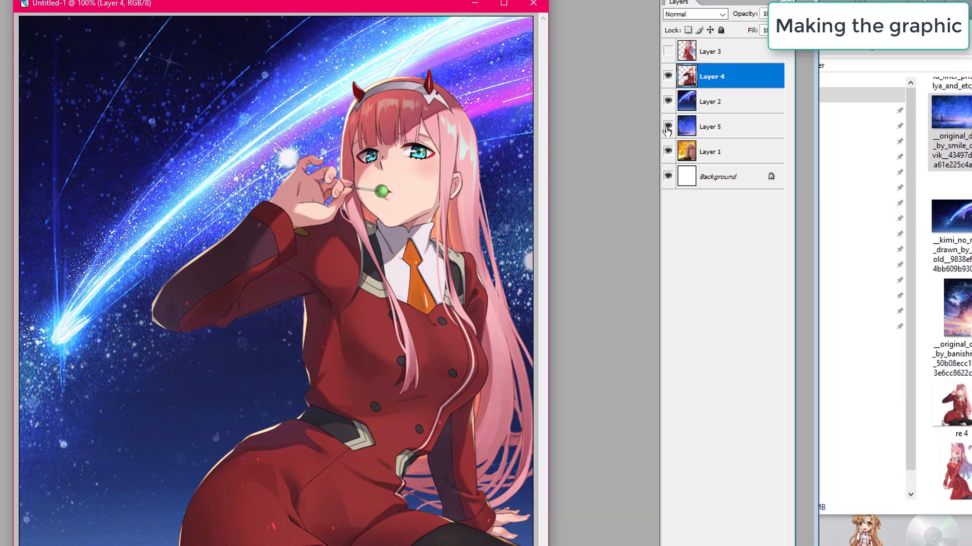
{"action": "left_click", "coordinate": [738, 104]}
{"action": "double_click", "coordinate": [740, 106]}
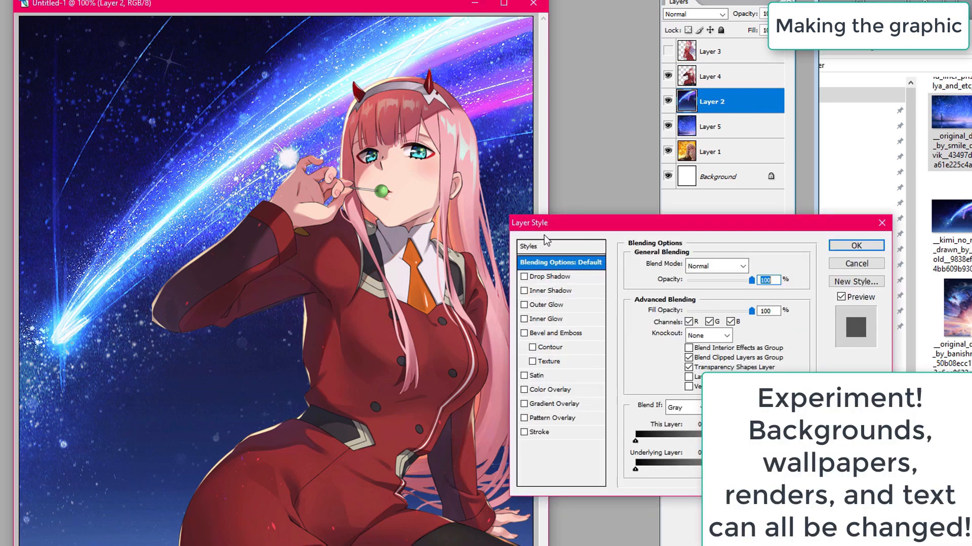
{"action": "left_click_drag", "start_coordinate": [751, 283], "coordinate": [732, 286]}
{"action": "left_click", "coordinate": [848, 246]}
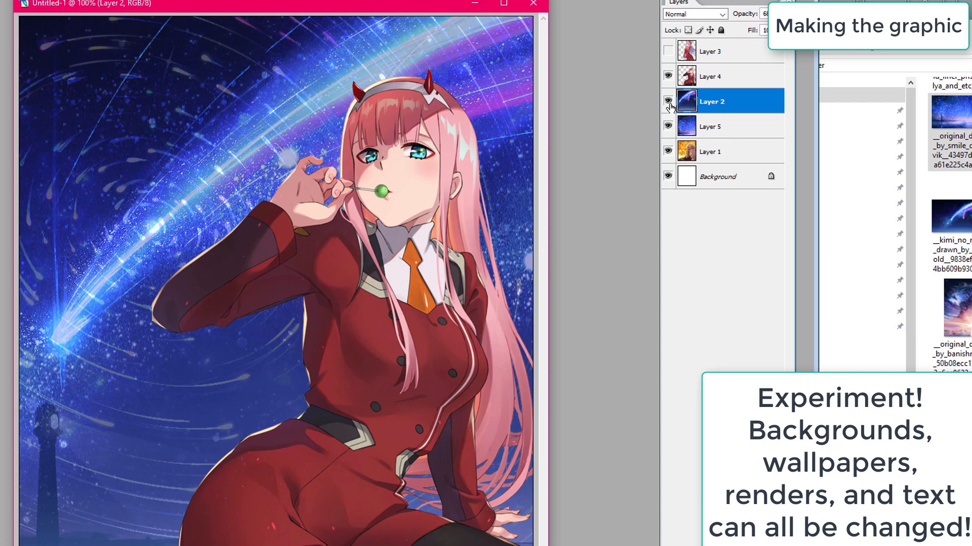
Step: Hide Layer 5 and set Layer 2's opacity back to 100%
{"action": "left_click", "coordinate": [668, 126]}
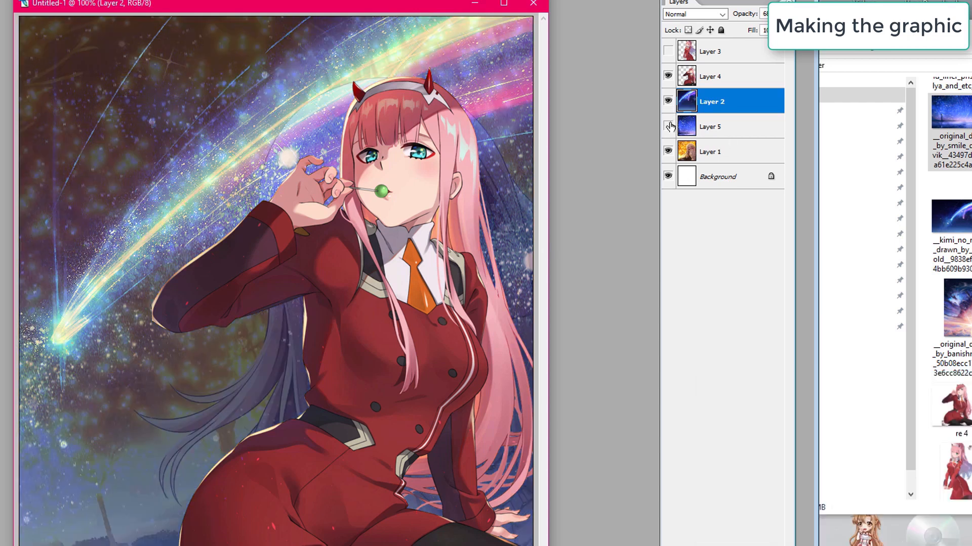
{"action": "double_click", "coordinate": [742, 109]}
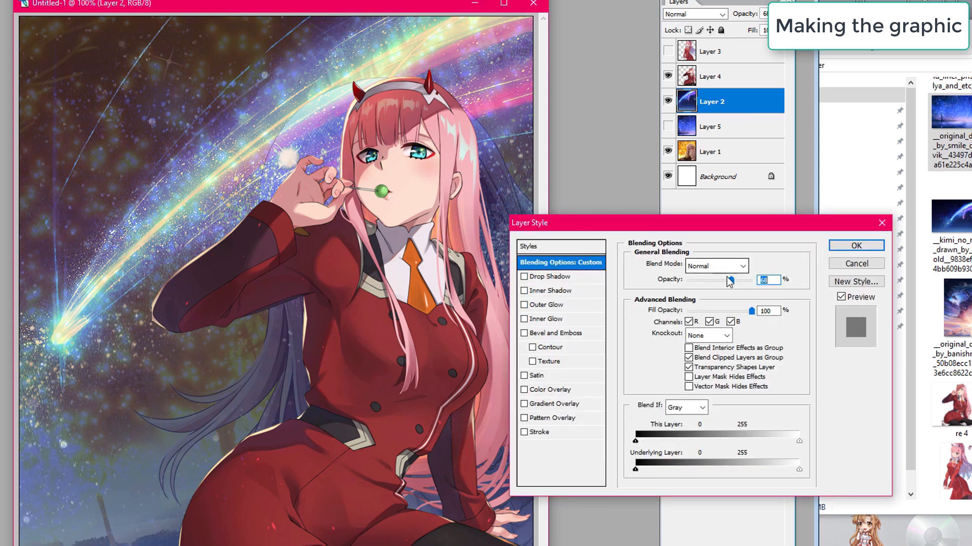
{"action": "left_click_drag", "start_coordinate": [733, 286], "coordinate": [753, 285]}
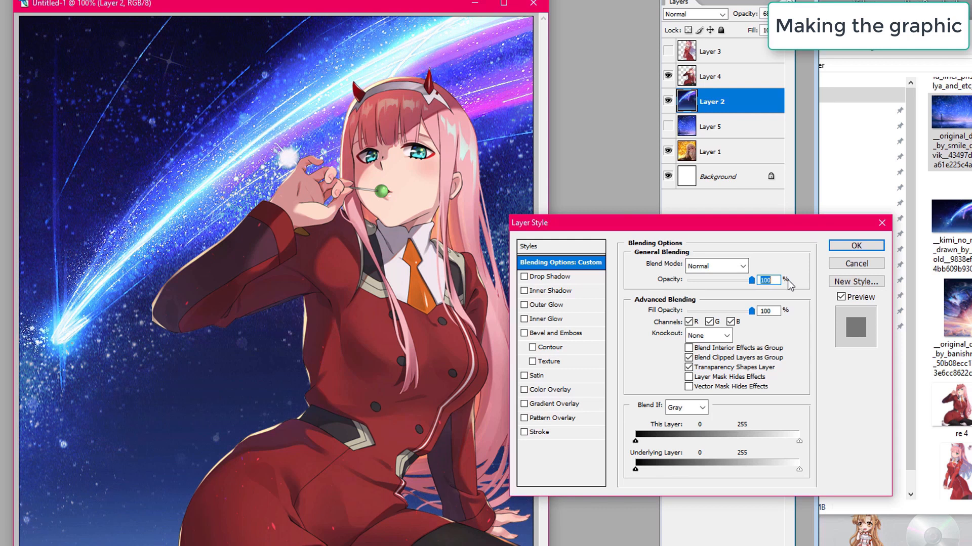
{"action": "left_click", "coordinate": [855, 246]}
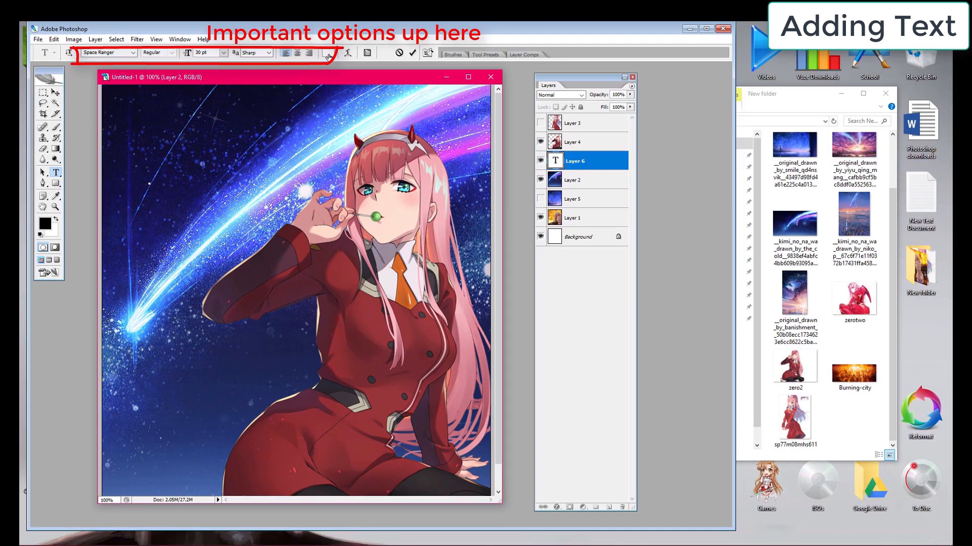
Step: Set the text color to white and write "i enjoy fantasy and scifi anime. recommend me something!" on three lines
{"action": "left_click", "coordinate": [328, 54]}
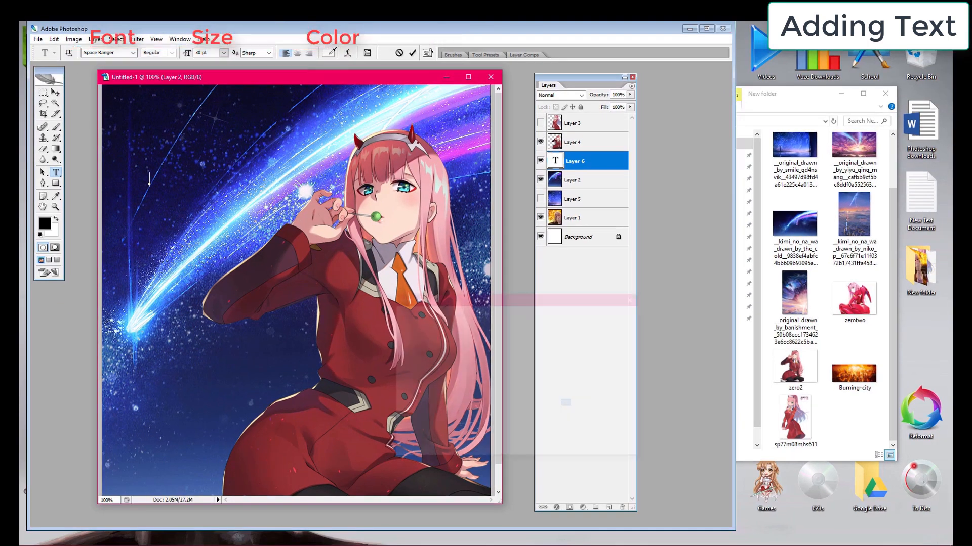
{"action": "left_click", "coordinate": [615, 314]}
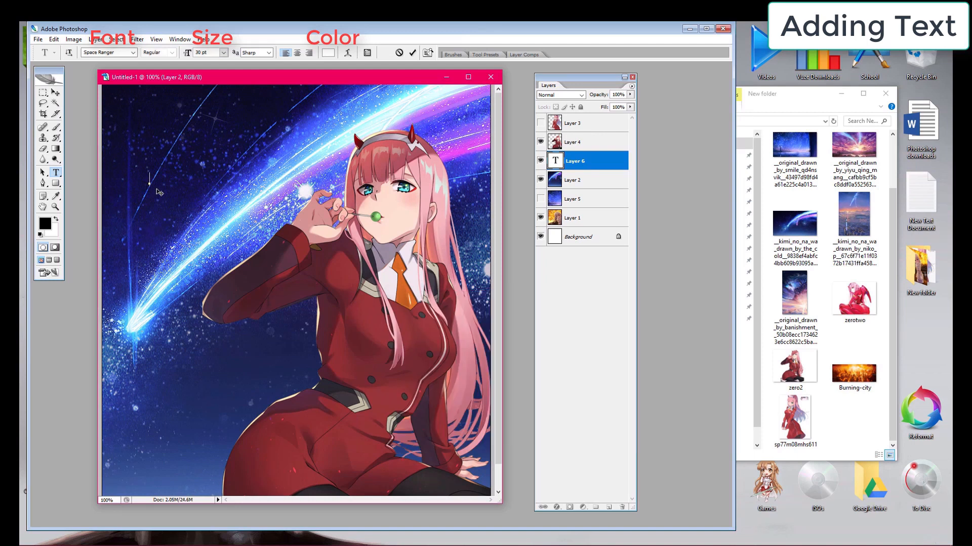
{"action": "type", "text": "i enjoy fantasy and "}
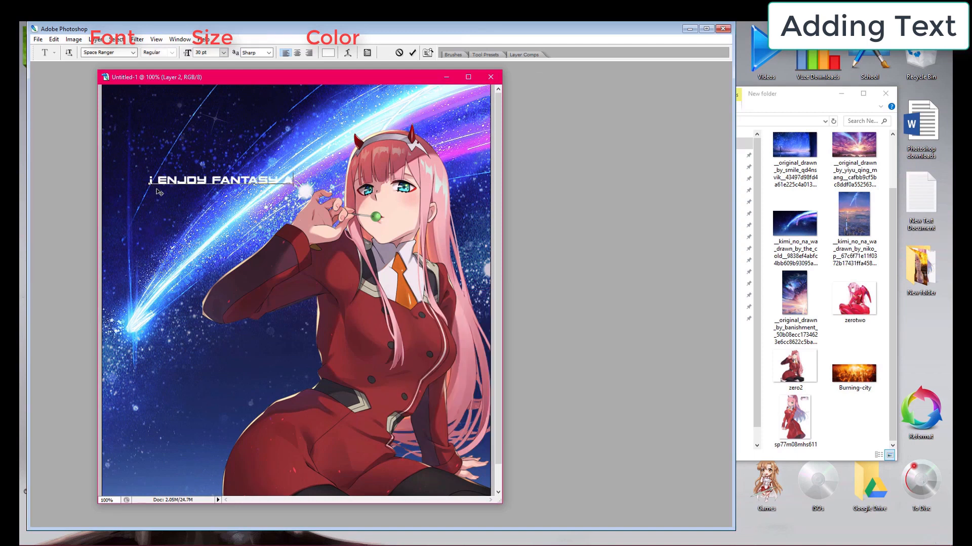
{"action": "type", "text": "scifi anime. recommend"}
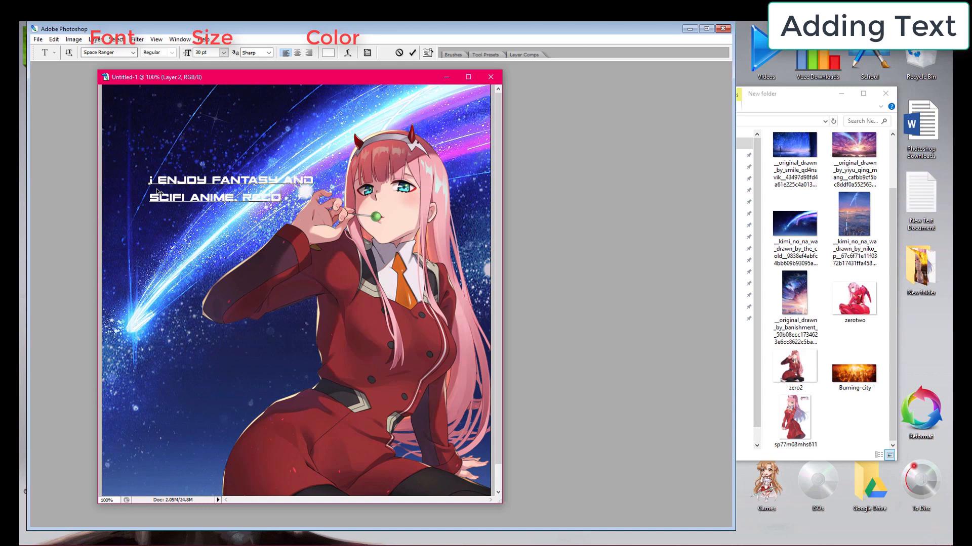
{"action": "type", "text": " me something!"}
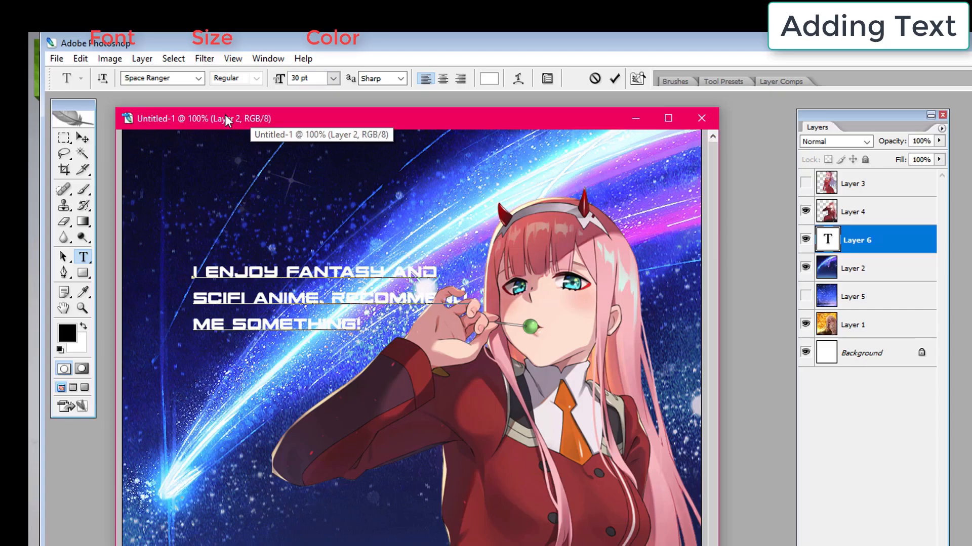
Step: Move the text up into the upper-left area of the canvas and put a line break before "recommend"
{"action": "left_click", "coordinate": [83, 138]}
{"action": "left_click_drag", "start_coordinate": [263, 303], "coordinate": [228, 231]}
{"action": "left_click", "coordinate": [82, 258]}
{"action": "left_click", "coordinate": [289, 227]}
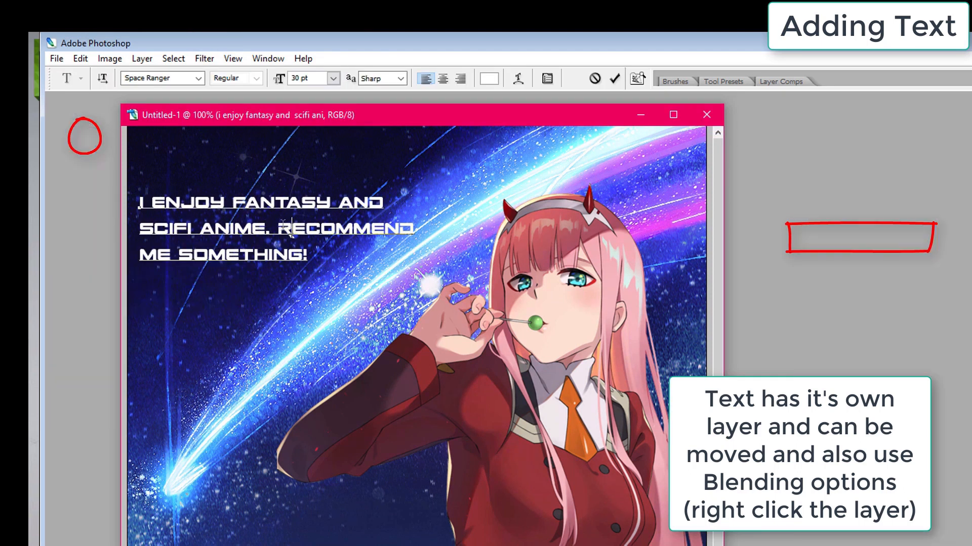
{"action": "key", "text": "Return"}
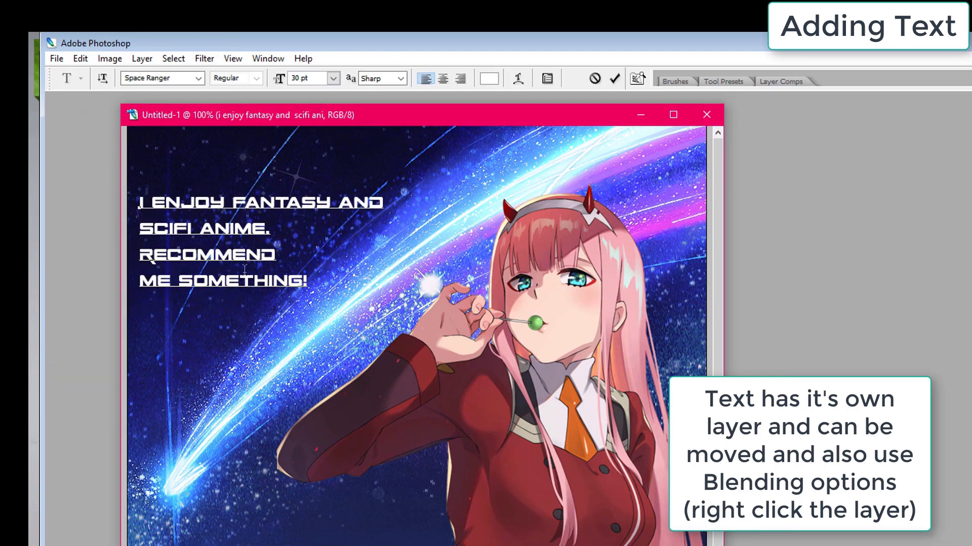
{"action": "left_click", "coordinate": [84, 137]}
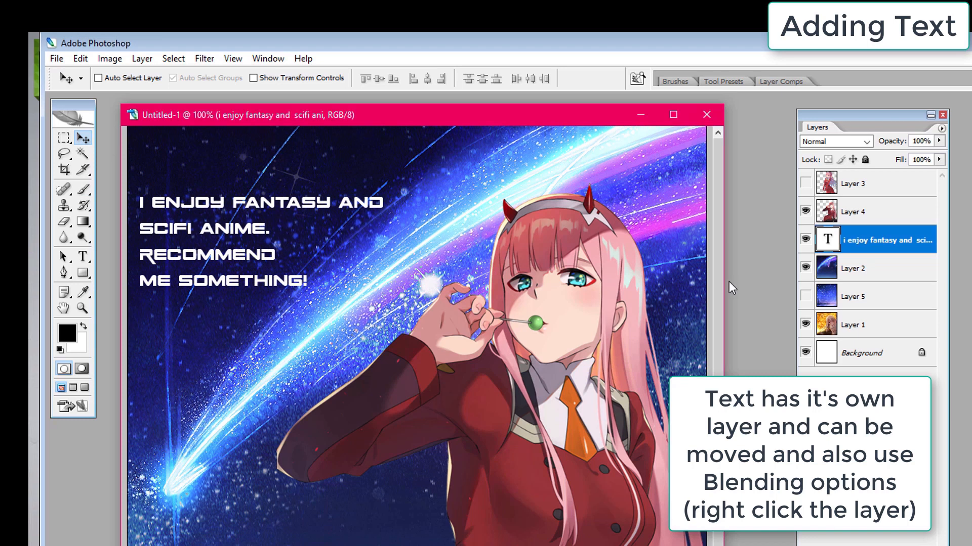
Step: Open the text layer's Blending Options and add a Drop Shadow with 100% opacity
{"action": "right_click", "coordinate": [863, 242]}
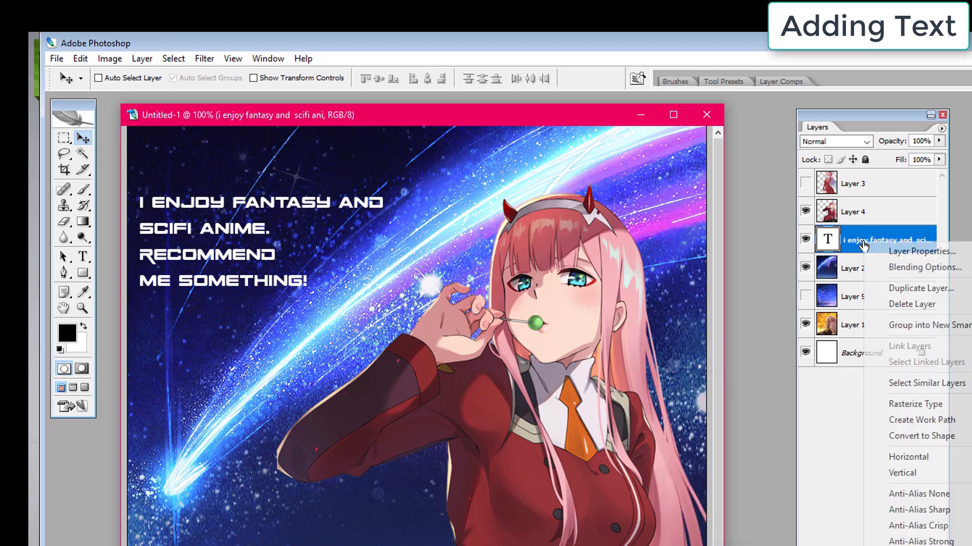
{"action": "left_click", "coordinate": [907, 260]}
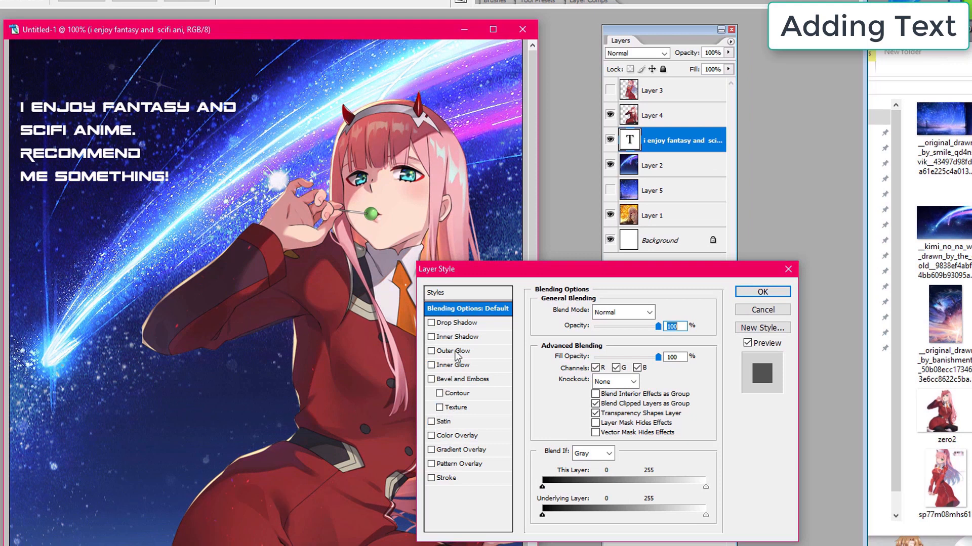
{"action": "left_click", "coordinate": [448, 324]}
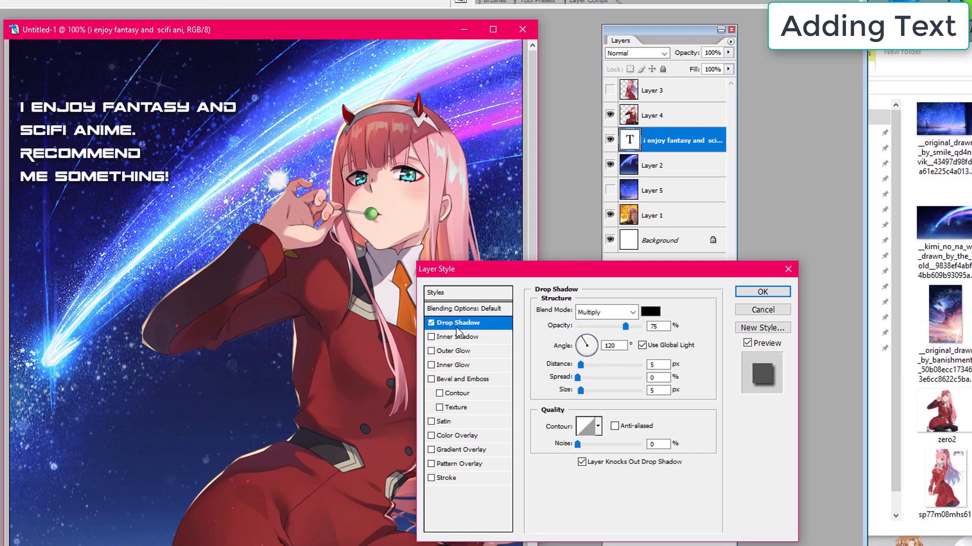
{"action": "left_click_drag", "start_coordinate": [626, 326], "coordinate": [655, 329]}
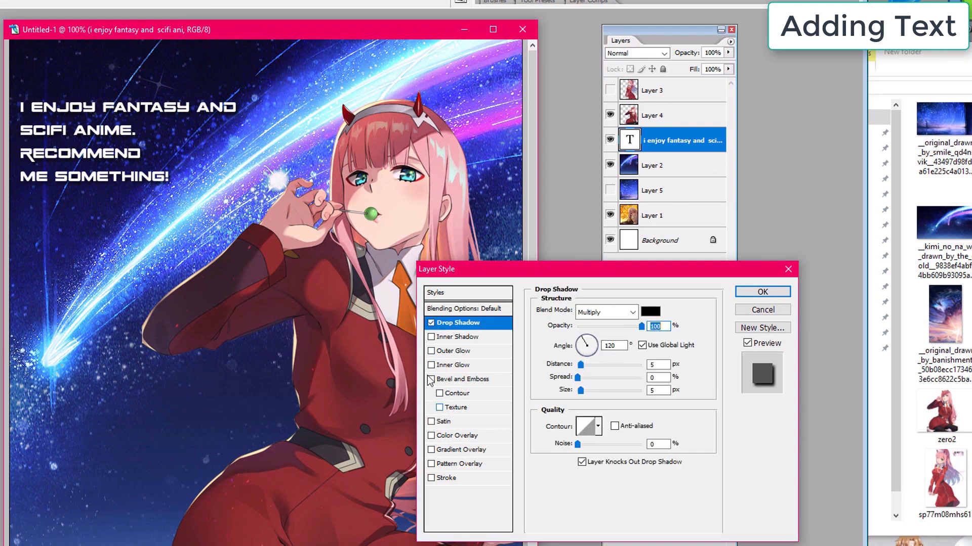
Step: Try an Inner Glow on the text, switch it off, and add an Outer Glow instead
{"action": "left_click", "coordinate": [448, 366]}
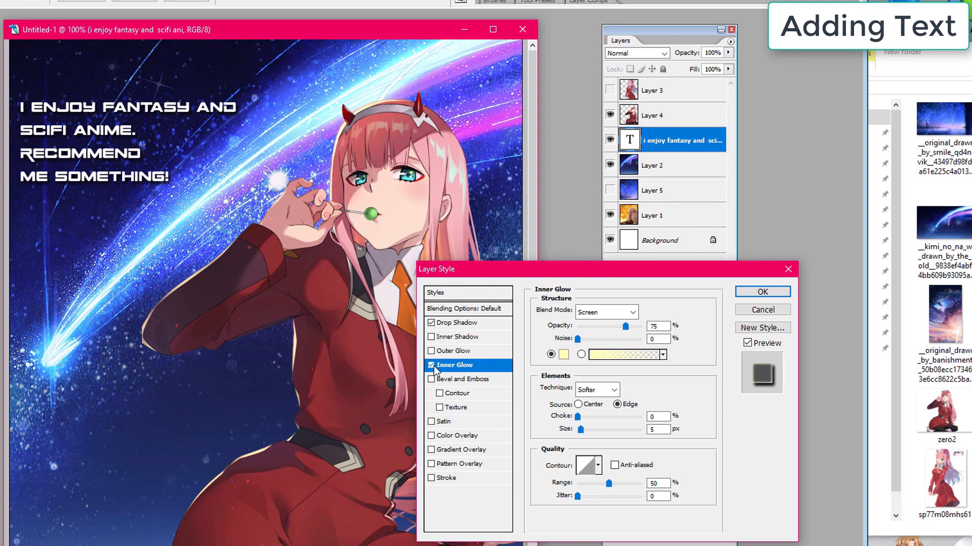
{"action": "left_click", "coordinate": [433, 366]}
{"action": "left_click", "coordinate": [432, 352]}
{"action": "left_click", "coordinate": [451, 351]}
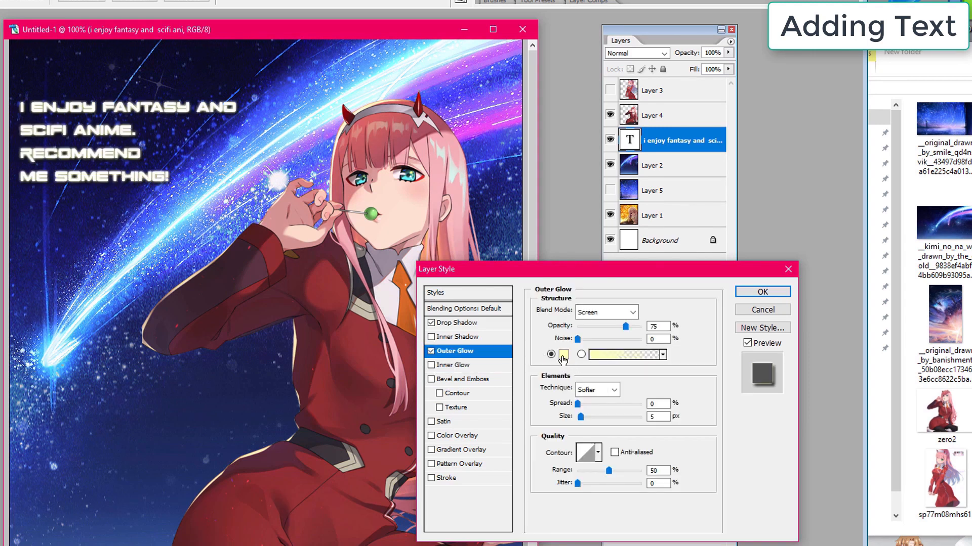
Step: Try a 3 px red Stroke and then a magenta Satin effect on the text, switching each off again
{"action": "left_click", "coordinate": [454, 477]}
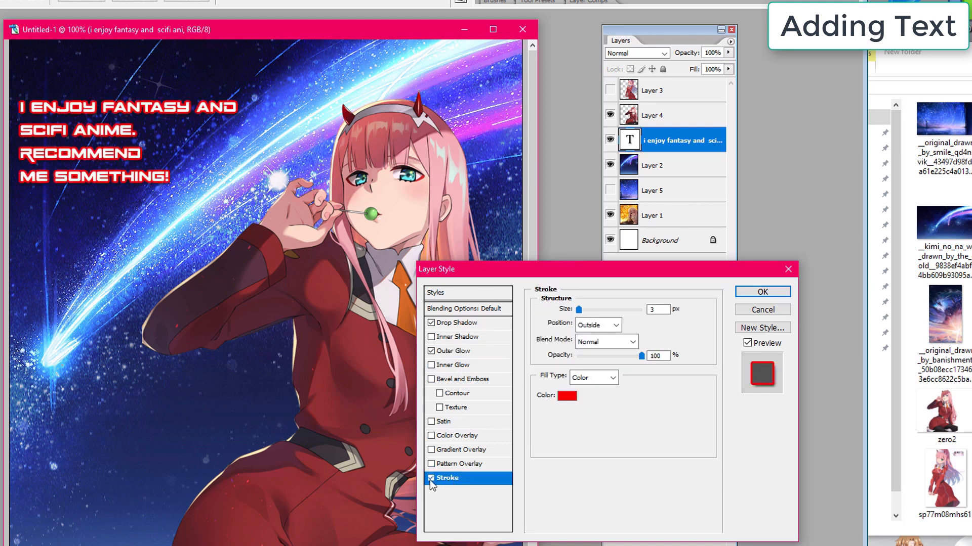
{"action": "left_click", "coordinate": [431, 478]}
{"action": "left_click", "coordinate": [437, 423]}
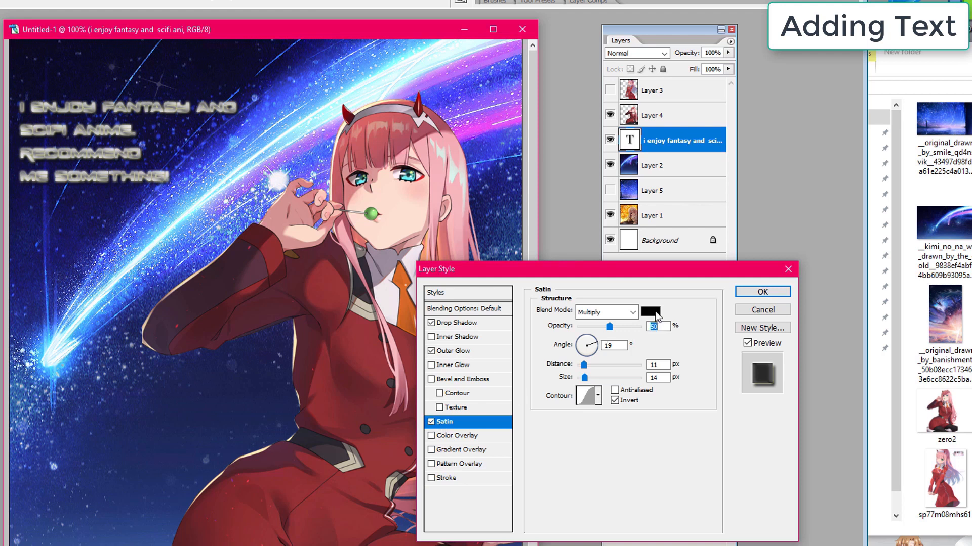
{"action": "left_click", "coordinate": [650, 312]}
{"action": "left_click", "coordinate": [601, 379]}
{"action": "left_click", "coordinate": [584, 350]}
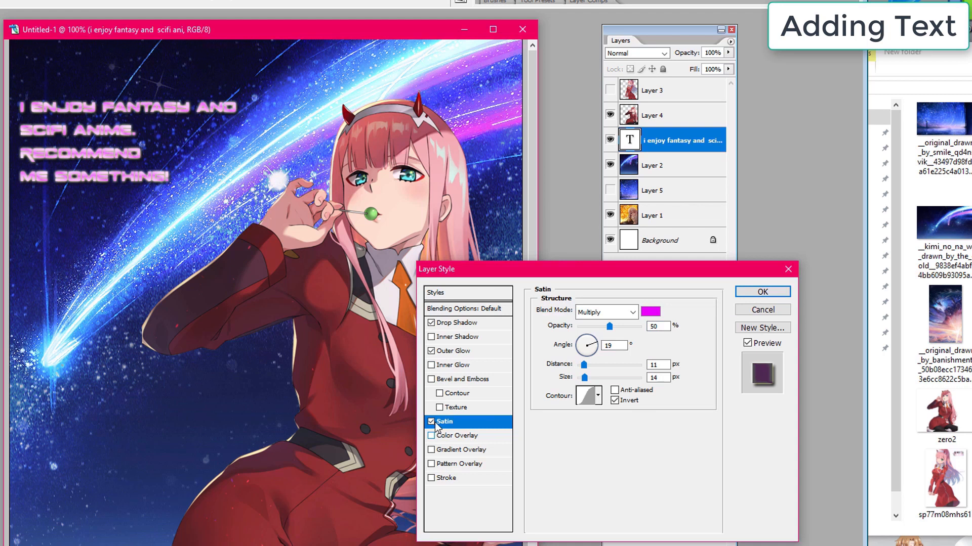
{"action": "left_click", "coordinate": [431, 421]}
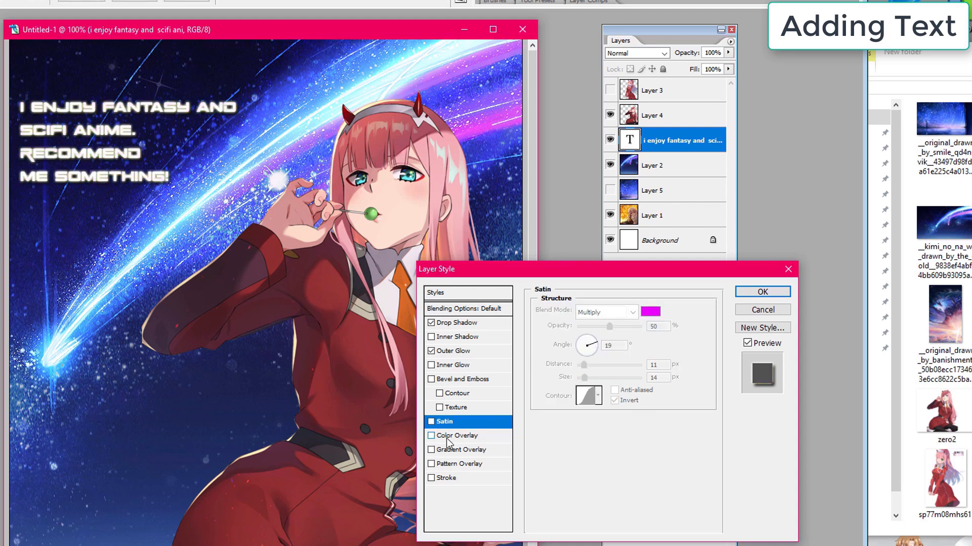
Step: Try a red Color Overlay on the text with blend modes including Pin Light, Difference, Vivid Light and Saturation, and switch it off again
{"action": "left_click", "coordinate": [446, 438]}
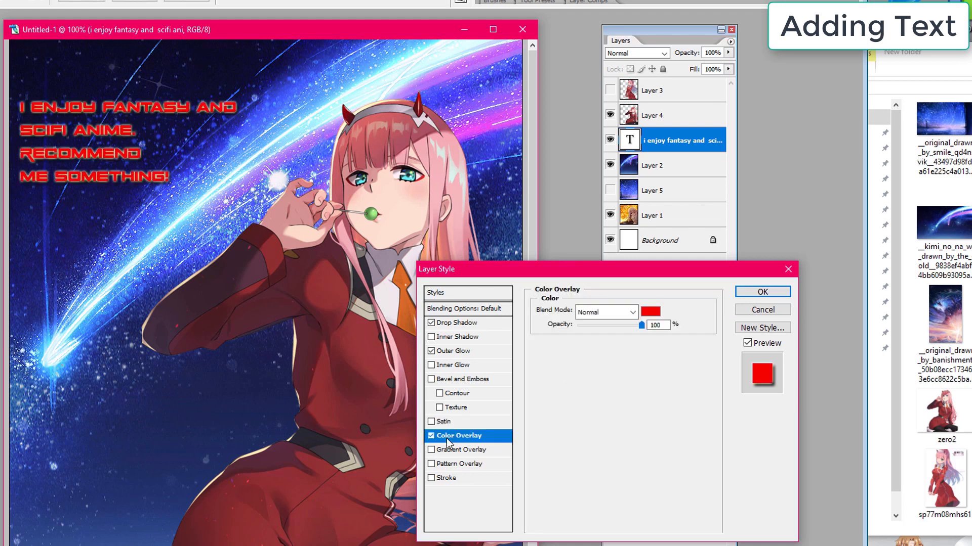
{"action": "left_click", "coordinate": [633, 314]}
{"action": "left_click", "coordinate": [590, 509]}
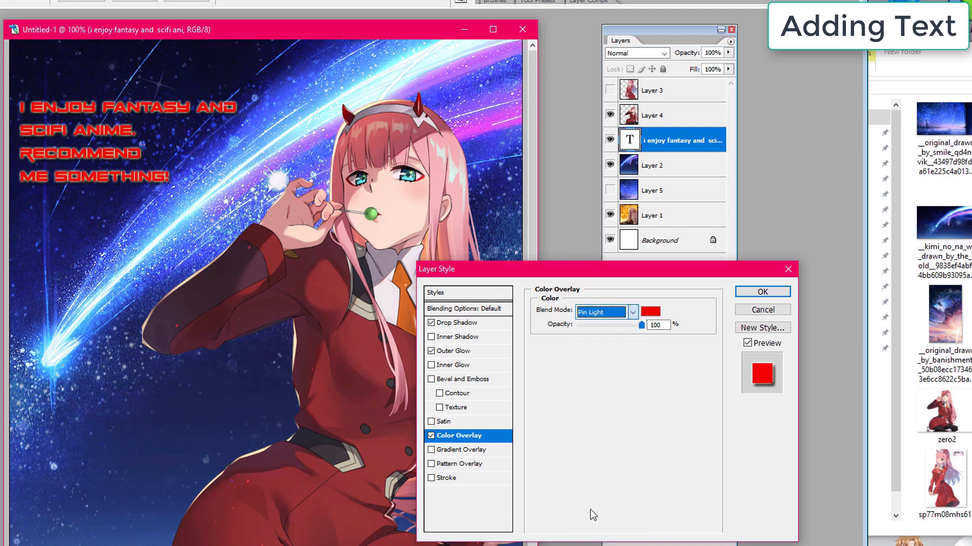
{"action": "key", "text": "Down"}
{"action": "key", "text": "Down"}
{"action": "key", "text": "Down"}
{"action": "key", "text": "Down"}
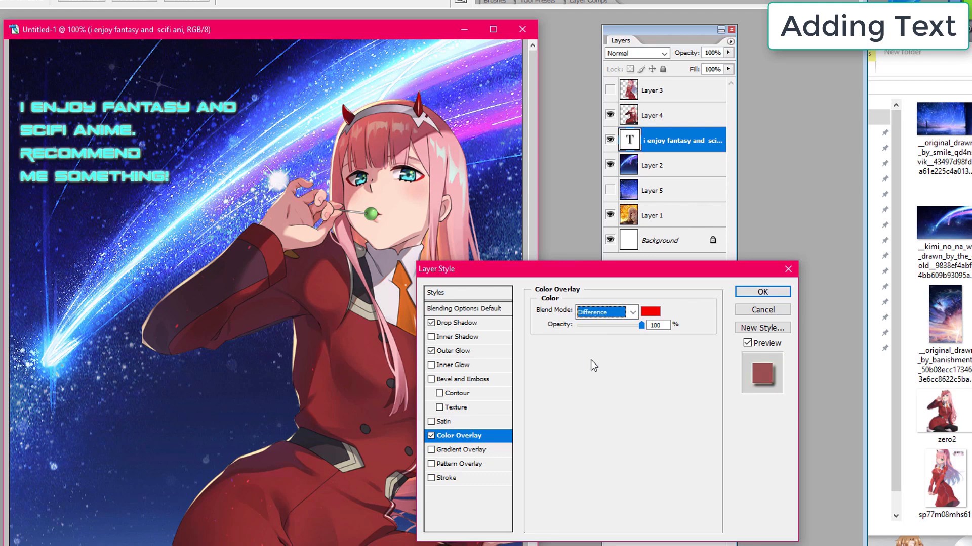
{"action": "key", "text": "Up"}
{"action": "key", "text": "Down"}
{"action": "key", "text": "Down"}
{"action": "key", "text": "Down"}
{"action": "key", "text": "Down"}
{"action": "key", "text": "Down"}
{"action": "key", "text": "Down"}
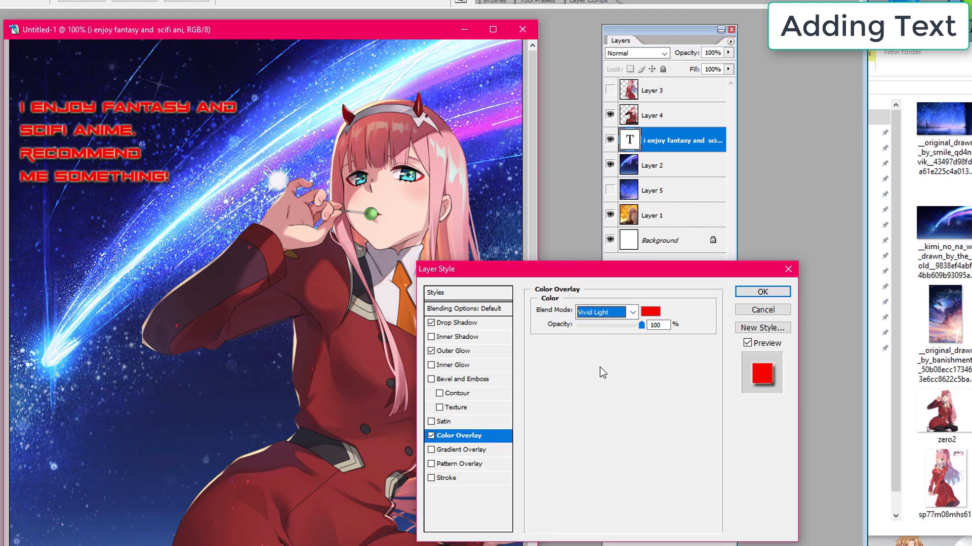
{"action": "key", "text": "Up"}
{"action": "key", "text": "Up"}
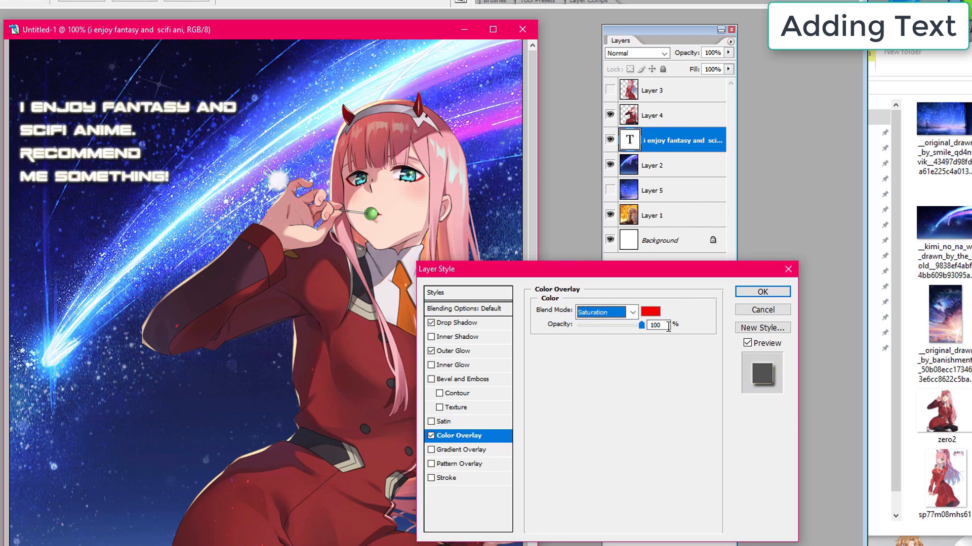
{"action": "key", "text": "Tab"}
{"action": "left_click", "coordinate": [432, 436]}
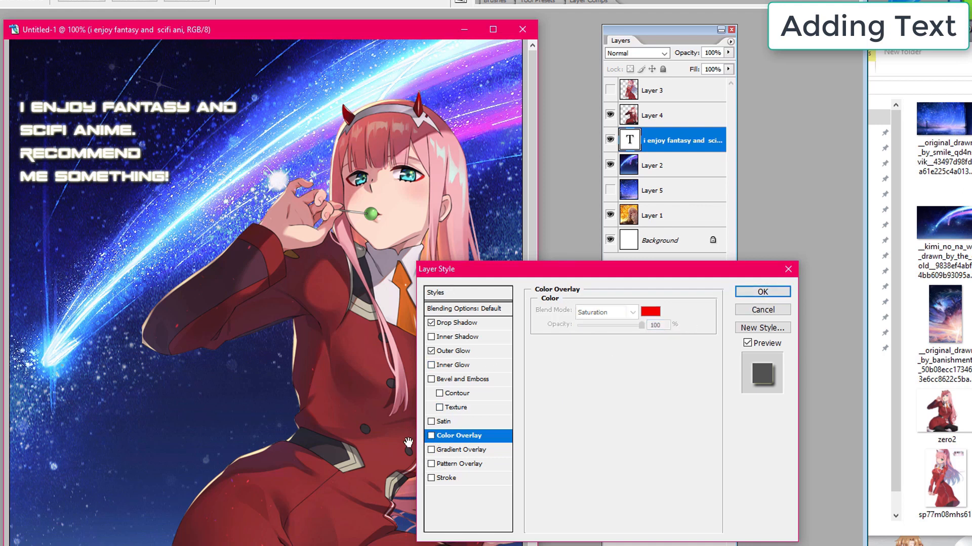
Step: Change the colour of the text's Outer Glow to bright cyan 00fcff
{"action": "left_click", "coordinate": [452, 351]}
{"action": "left_click", "coordinate": [564, 355]}
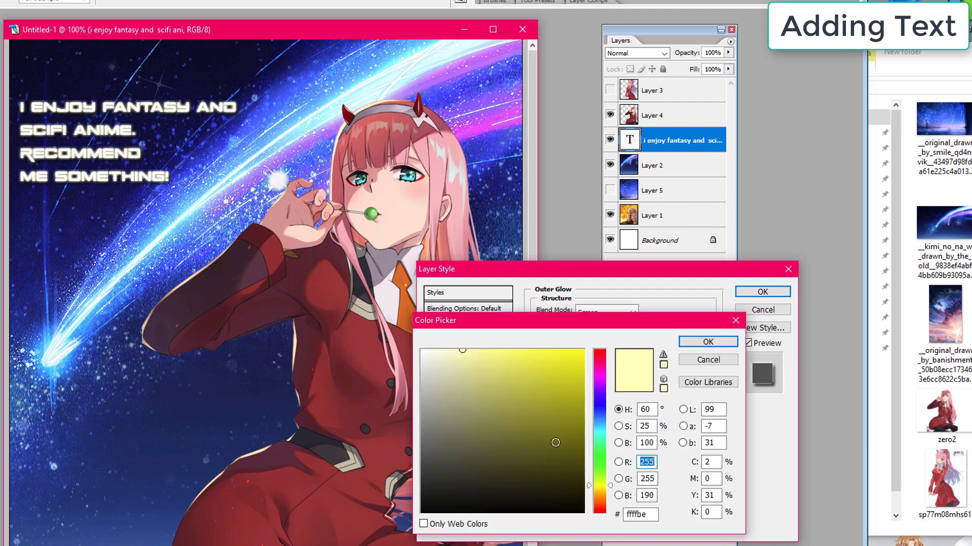
{"action": "left_click", "coordinate": [601, 431]}
{"action": "left_click_drag", "start_coordinate": [559, 420], "coordinate": [583, 359]}
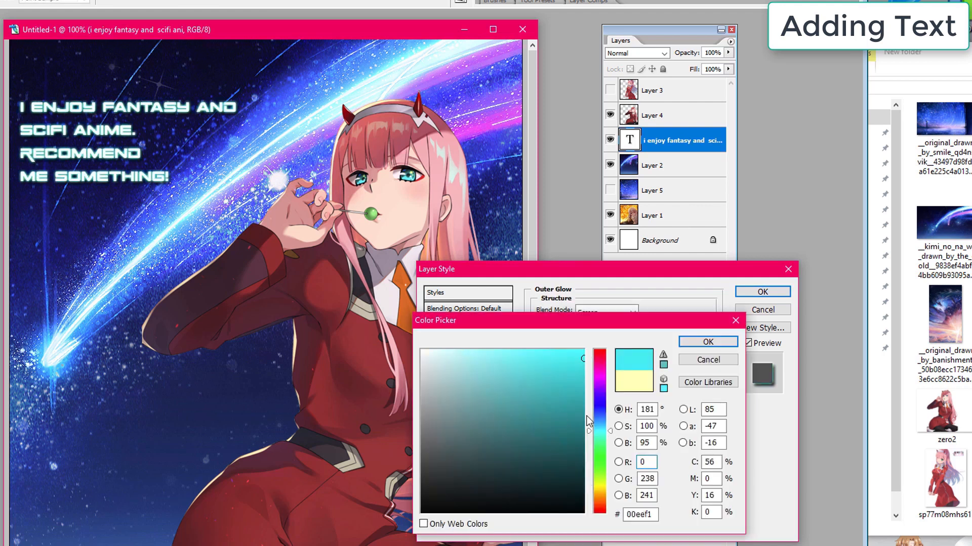
{"action": "left_click_drag", "start_coordinate": [529, 384], "coordinate": [587, 344]}
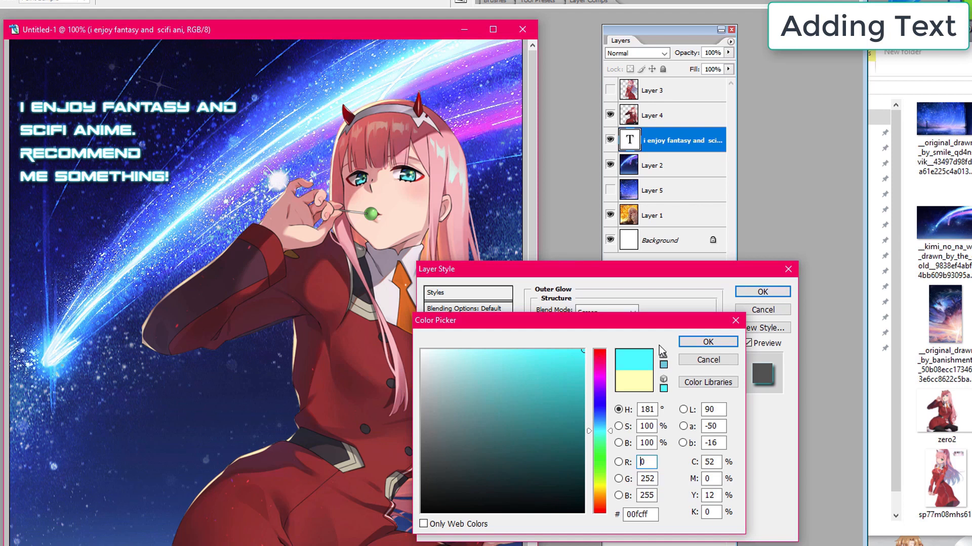
{"action": "left_click", "coordinate": [707, 343]}
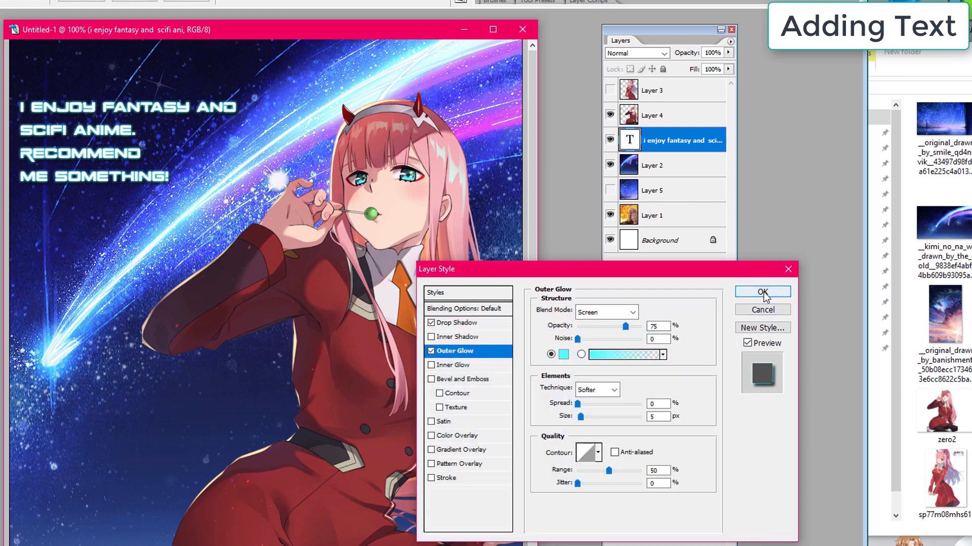
Step: Add a 1 px purple Stroke to the text, compare it off and on, and leave it enabled
{"action": "left_click", "coordinate": [444, 478]}
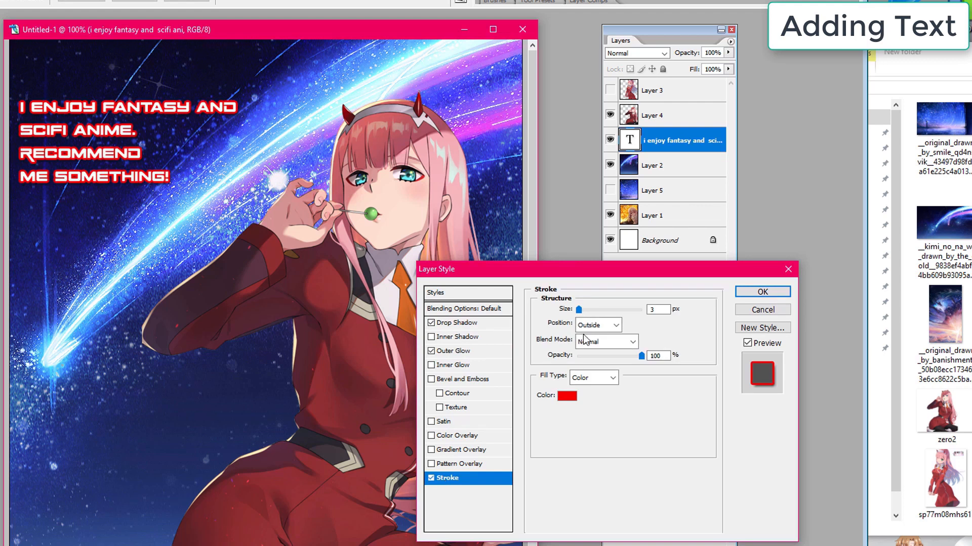
{"action": "left_click", "coordinate": [566, 397]}
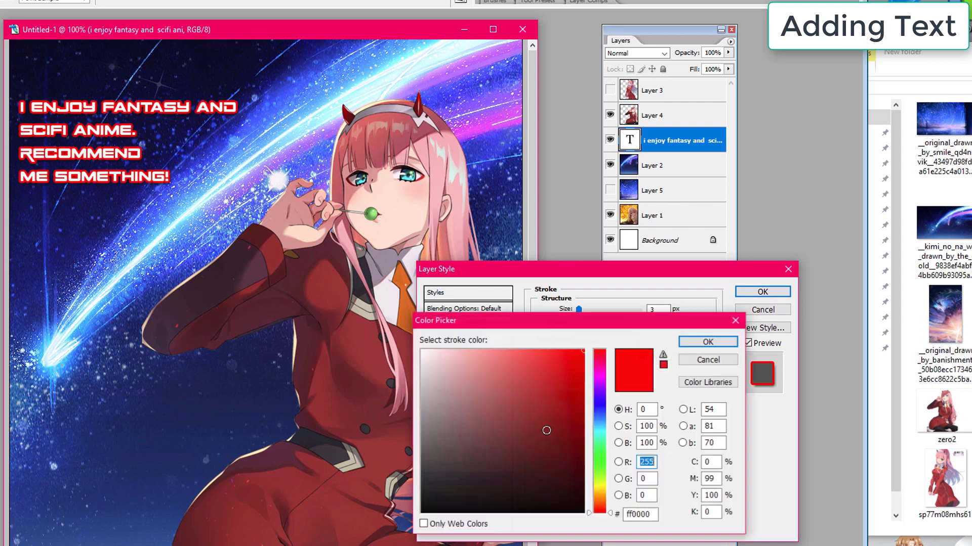
{"action": "left_click", "coordinate": [599, 384]}
{"action": "left_click", "coordinate": [701, 341]}
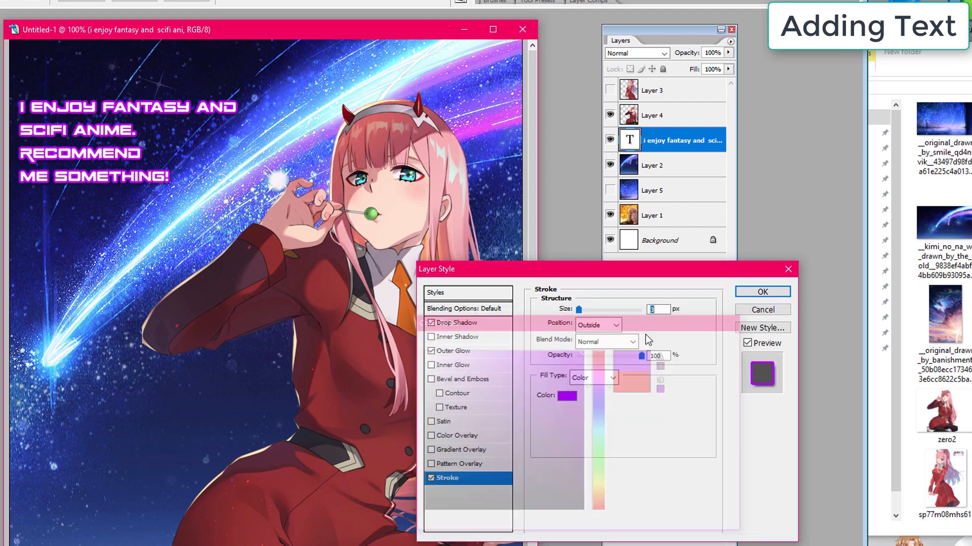
{"action": "double_click", "coordinate": [655, 308]}
{"action": "type", "text": "1"}
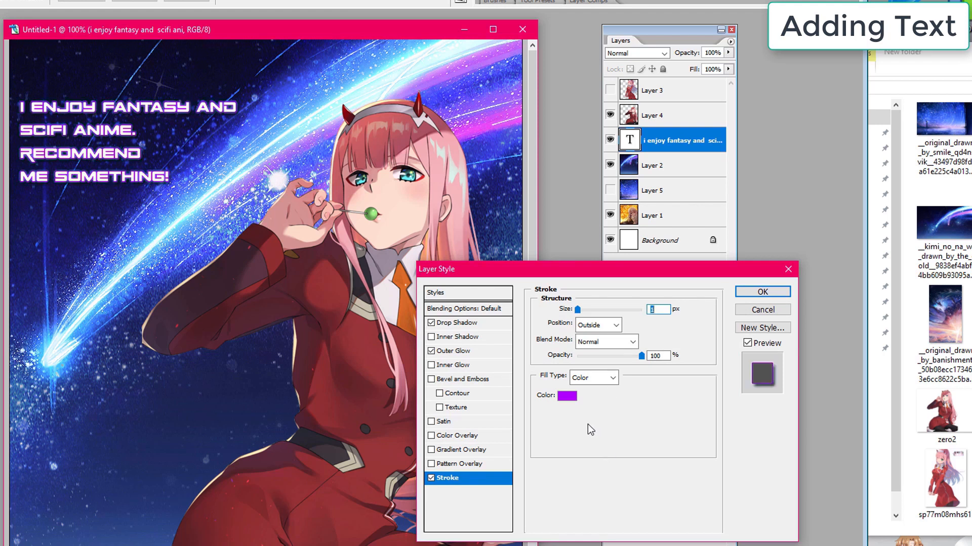
{"action": "left_click", "coordinate": [430, 478]}
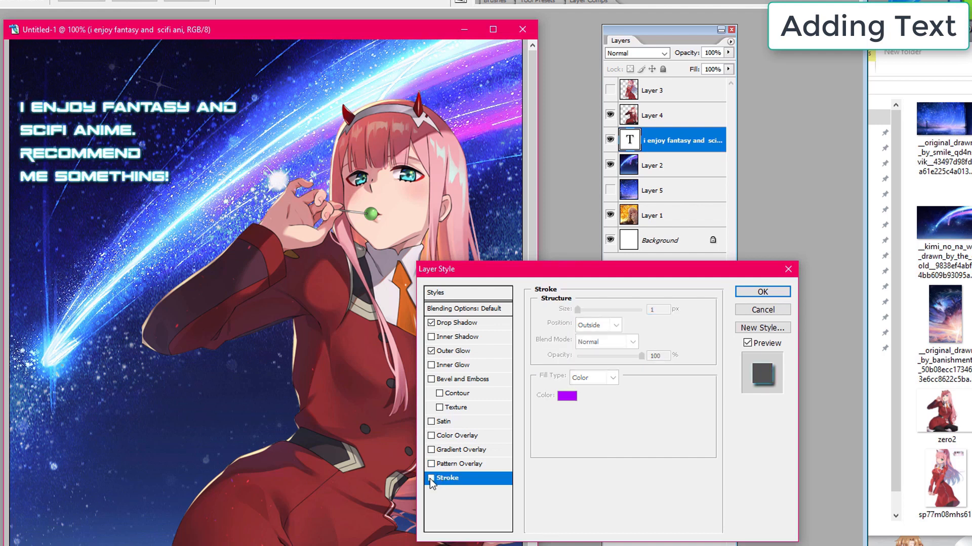
{"action": "left_click", "coordinate": [431, 478]}
{"action": "left_click", "coordinate": [431, 478]}
{"action": "left_click", "coordinate": [431, 478]}
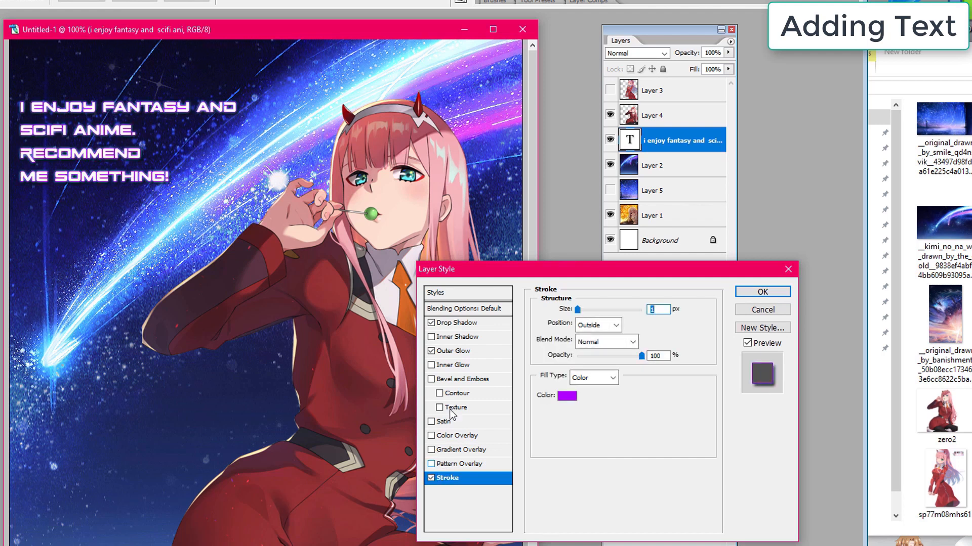
Step: Enlarge the text's Outer Glow size to about 29 px and apply the layer style
{"action": "left_click", "coordinate": [458, 351]}
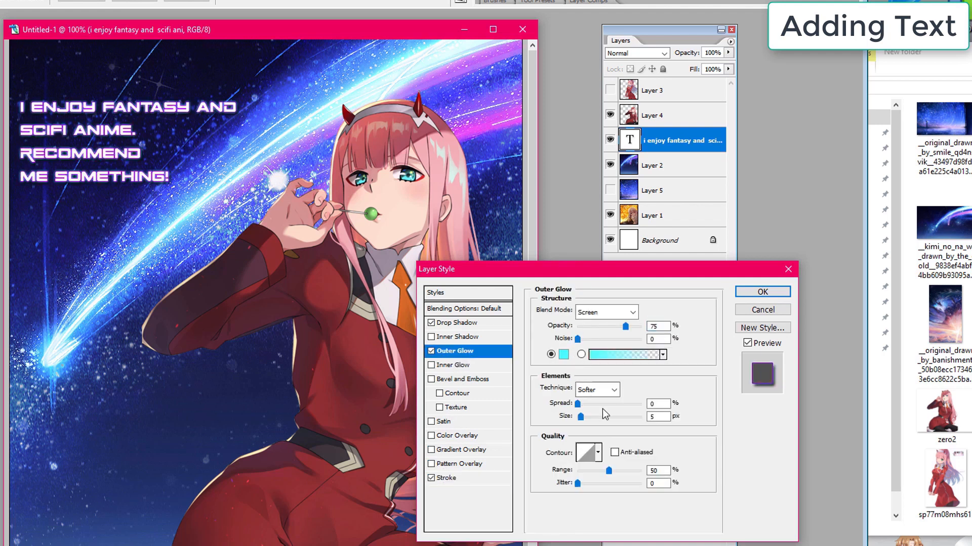
{"action": "left_click", "coordinate": [589, 417]}
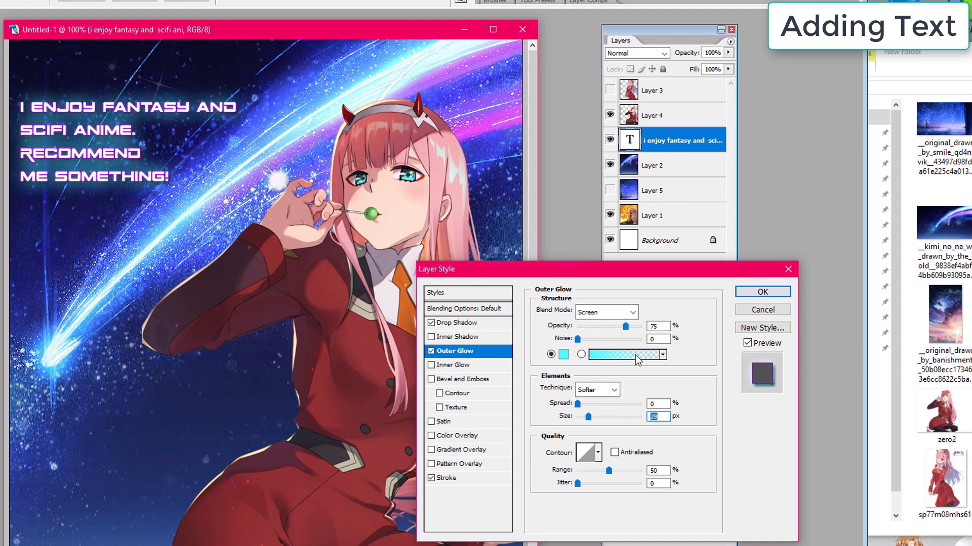
{"action": "left_click", "coordinate": [763, 292]}
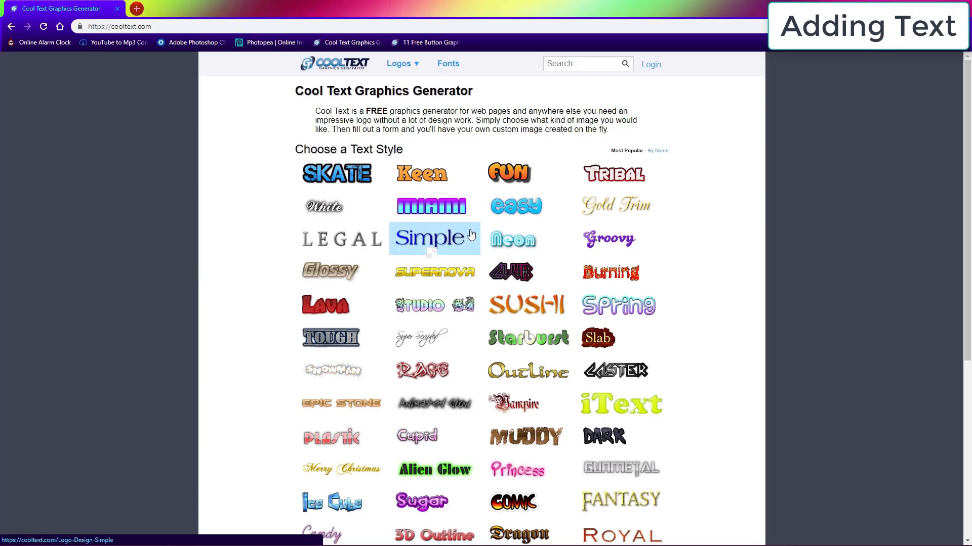
Step: On the Cool Text website, choose the Neon text style and enter "Welcome to my profile!" as the logo text
{"action": "left_click", "coordinate": [513, 239]}
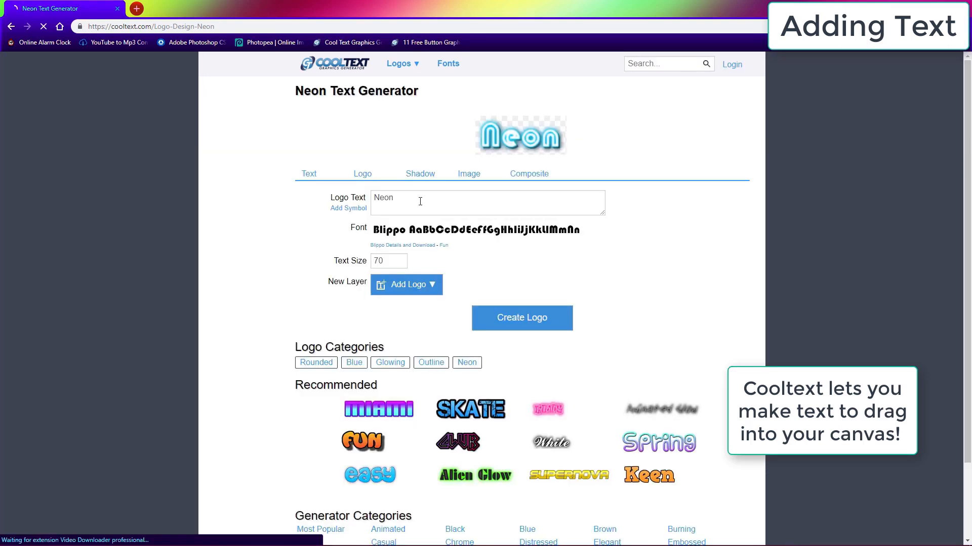
{"action": "type", "text": "Welcom"}
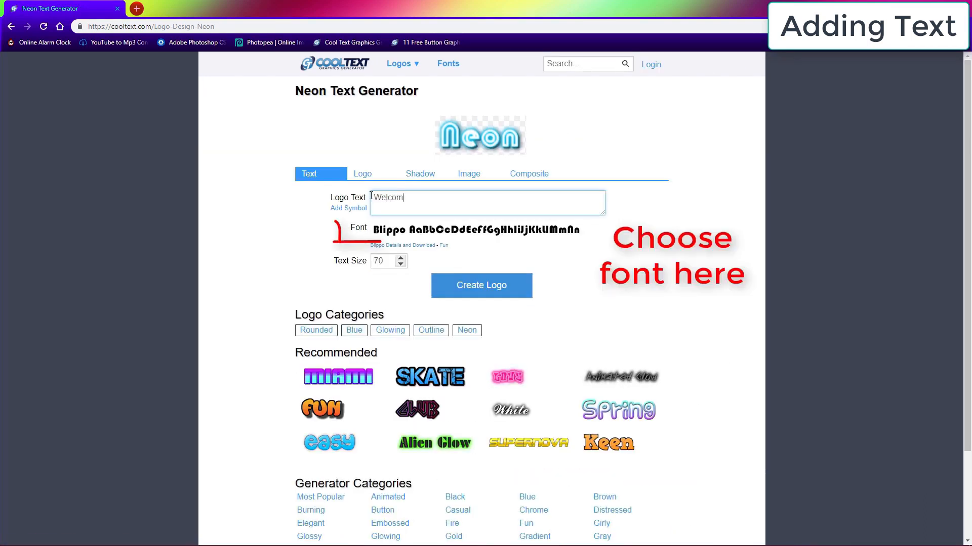
{"action": "type", "text": "e to my profile!"}
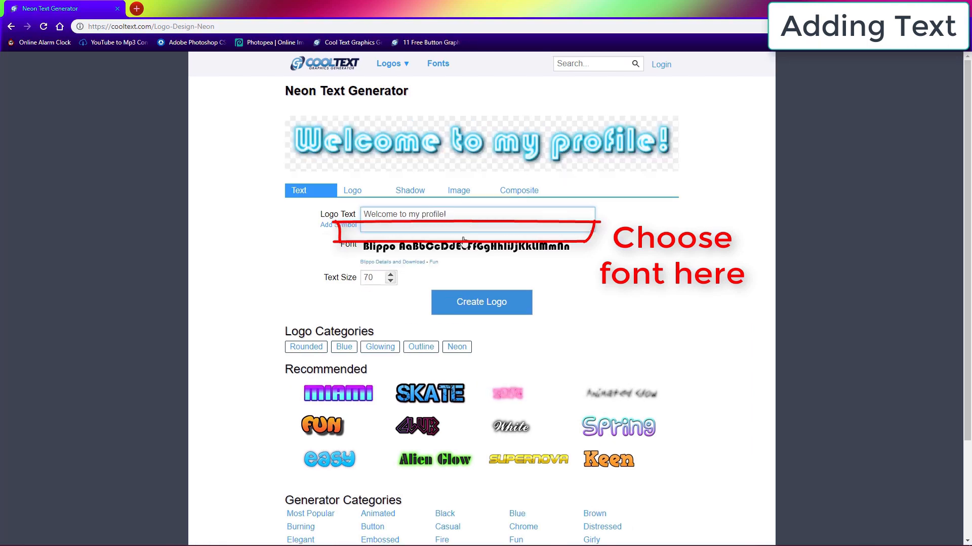
Step: Set the logo's font to Futured from the Futuristic category, and render and download the image
{"action": "left_click", "coordinate": [339, 250]}
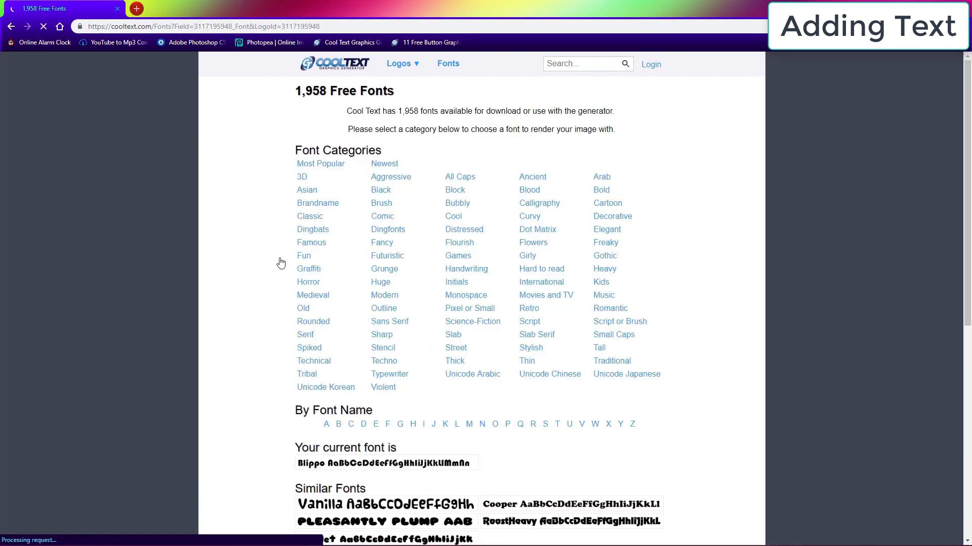
{"action": "left_click", "coordinate": [388, 256]}
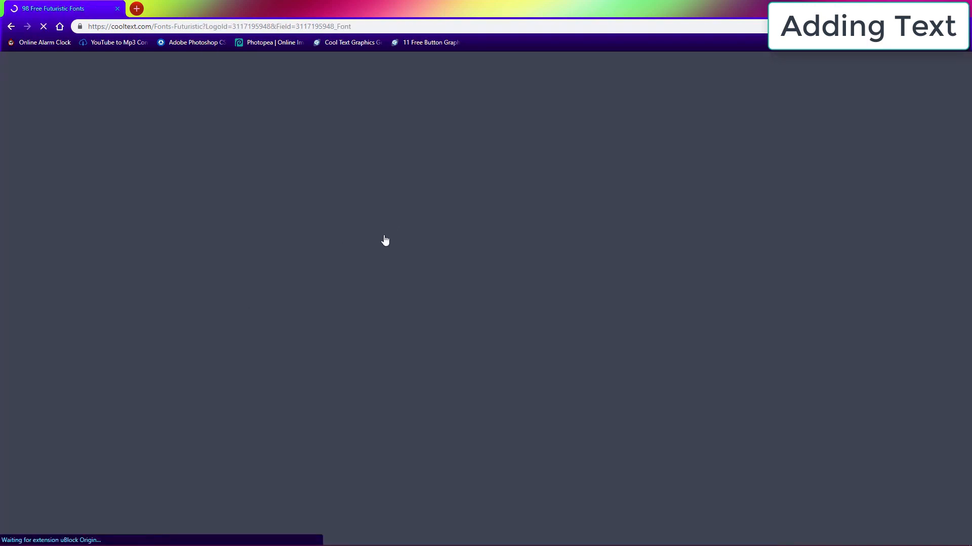
{"action": "scroll", "coordinate": [291, 269], "scroll_direction": "down", "scroll_amount": 3}
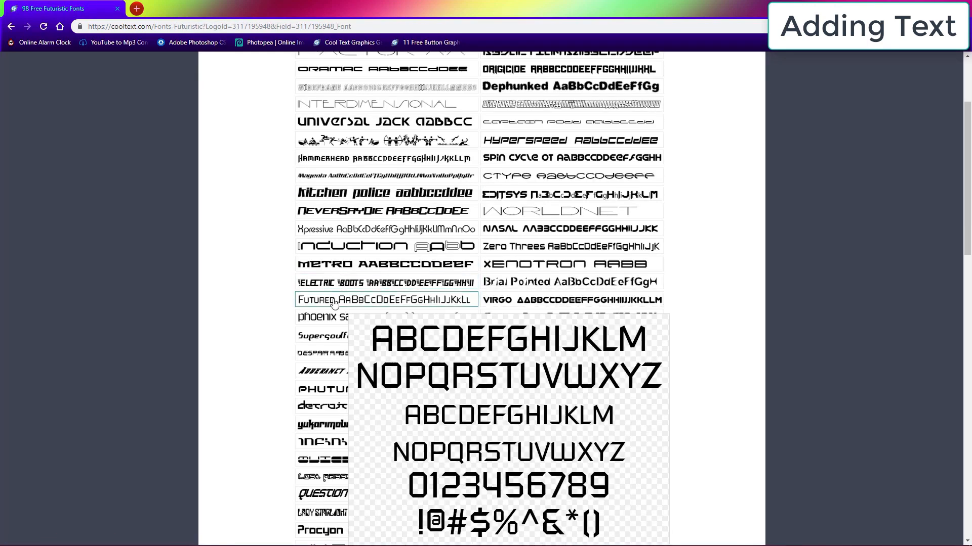
{"action": "left_click", "coordinate": [313, 300]}
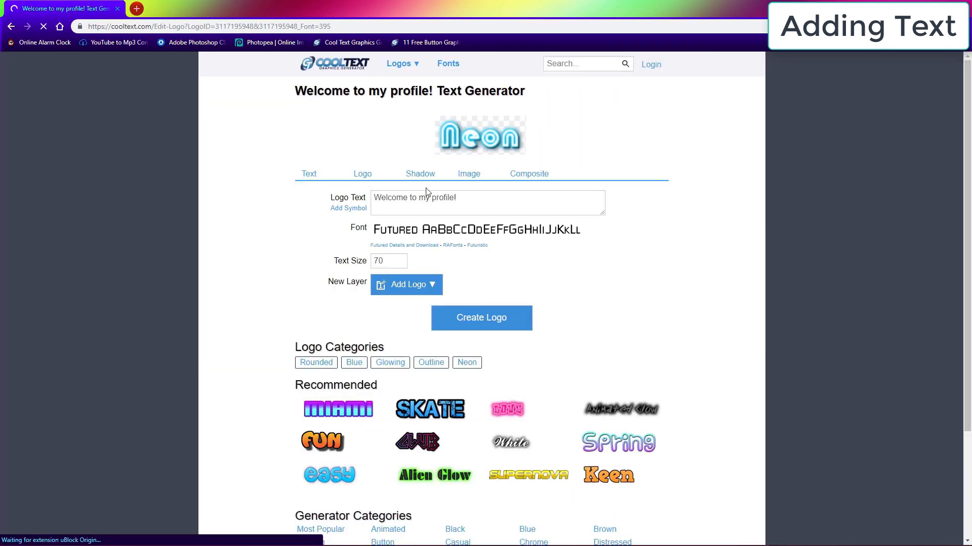
{"action": "left_click", "coordinate": [486, 298]}
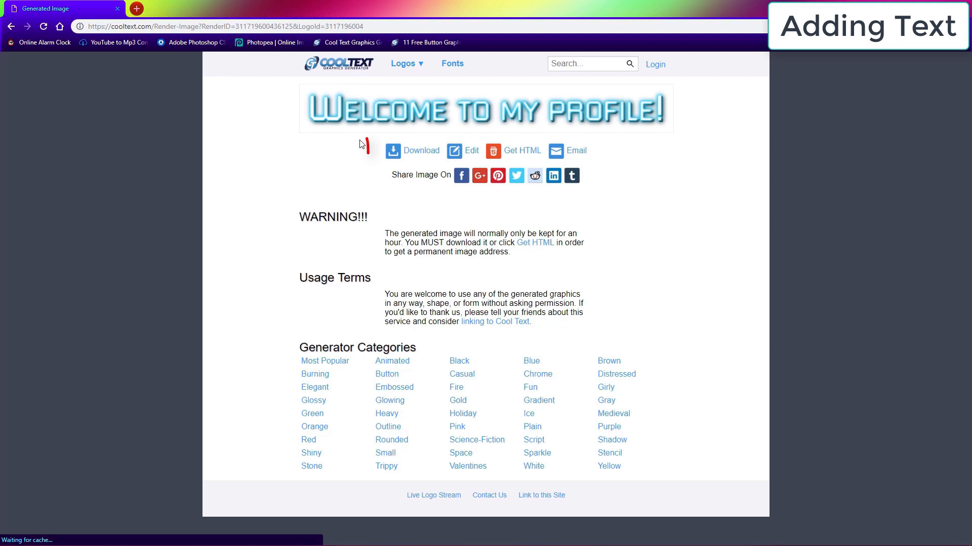
{"action": "left_click", "coordinate": [405, 151]}
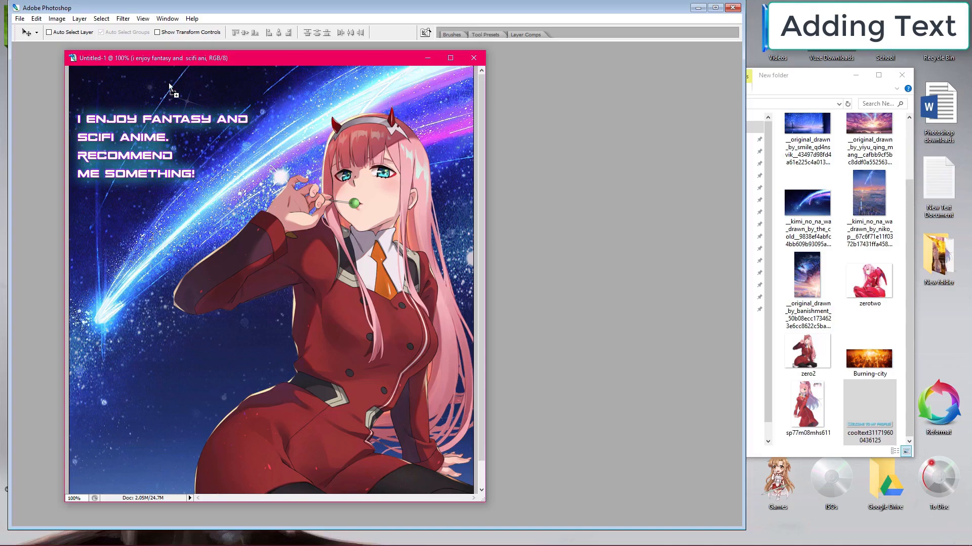
Step: Back in Photoshop, place the downloaded "Welcome to my profile!" image along the top of the canvas and minimize its source window
{"action": "mouse_move", "coordinate": [182, 87]}
{"action": "left_mouse_down"}
{"action": "mouse_move", "coordinate": [345, 110]}
{"action": "mouse_move", "coordinate": [195, 94]}
{"action": "left_mouse_up"}
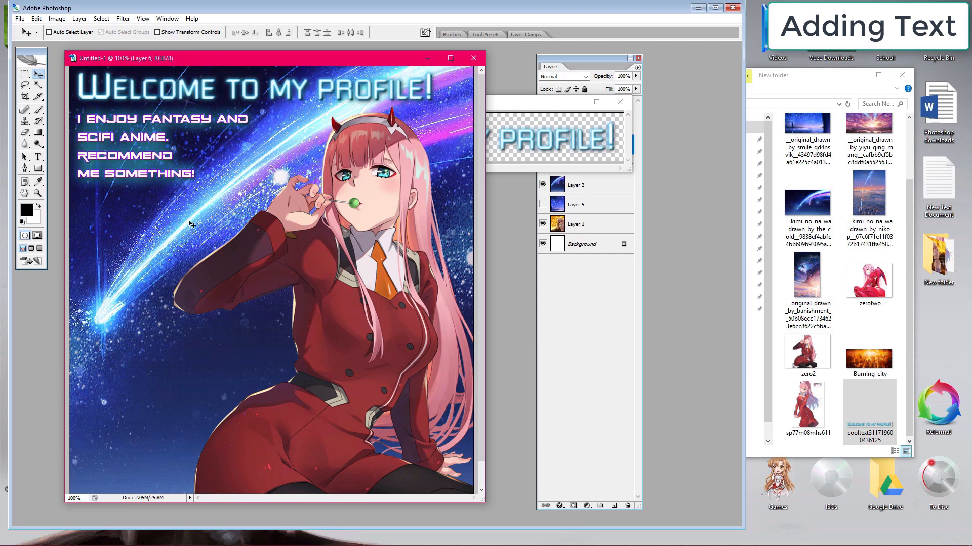
{"action": "left_click", "coordinate": [509, 141]}
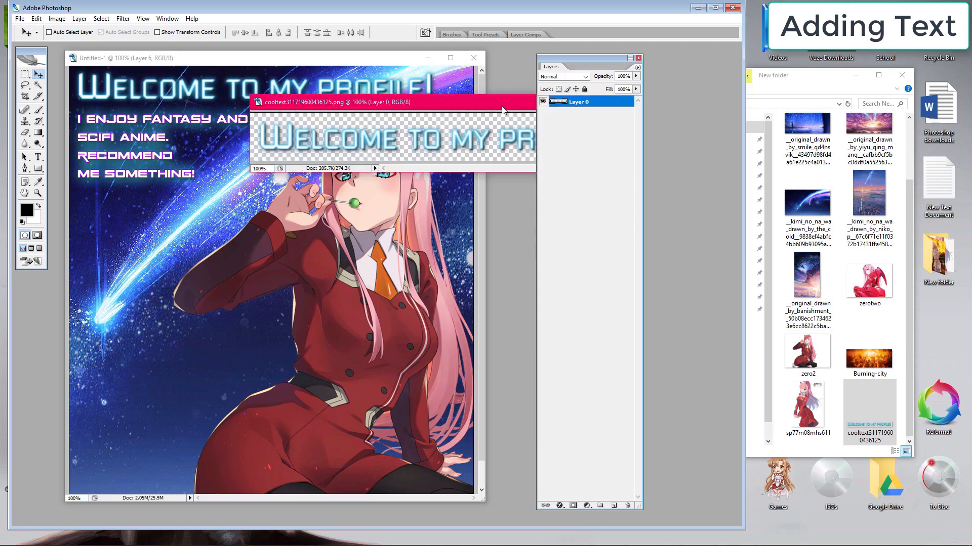
{"action": "key", "text": "Tab"}
{"action": "left_click", "coordinate": [571, 102]}
{"action": "key", "text": "Tab"}
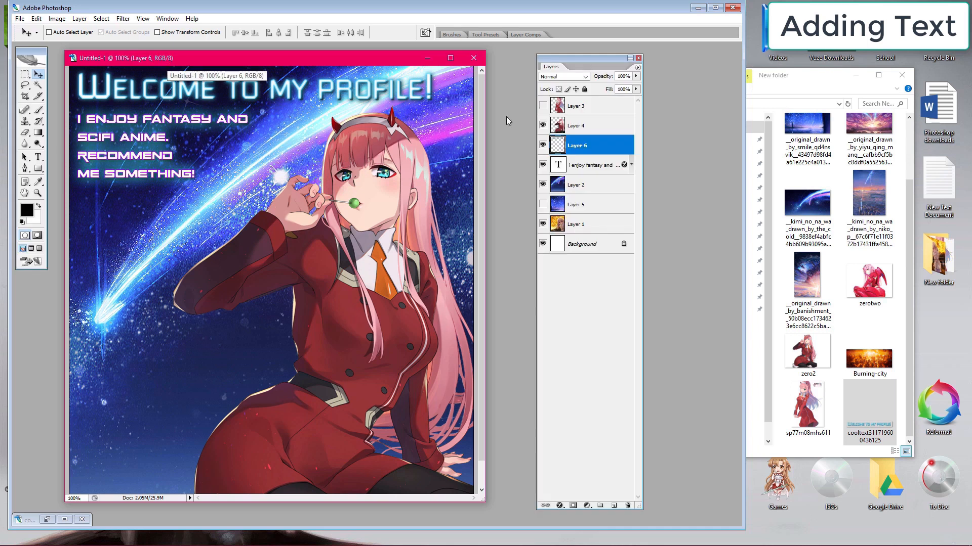
Step: Move the "i enjoy fantasy and scifi anime" text layer slightly down to leave more space below the title
{"action": "left_click", "coordinate": [581, 166]}
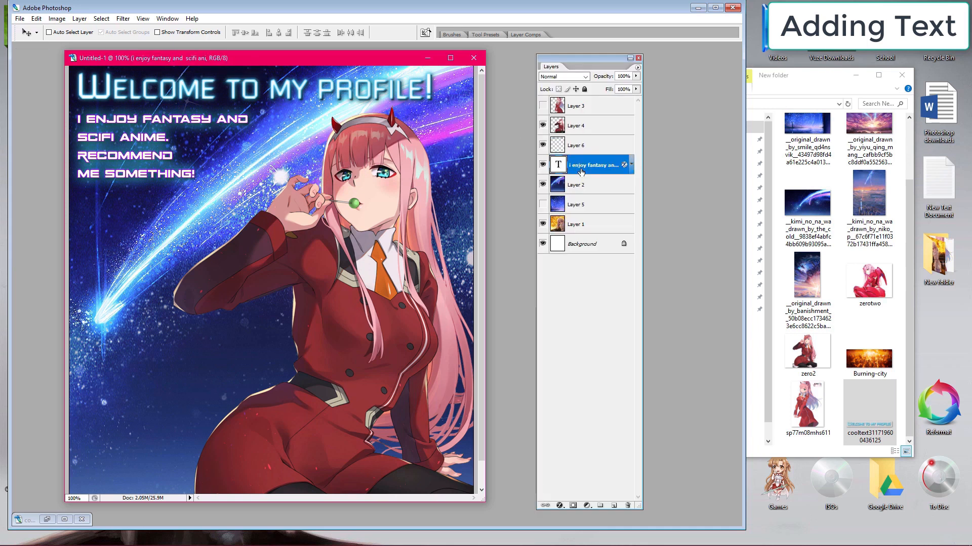
{"action": "key", "text": "Tab"}
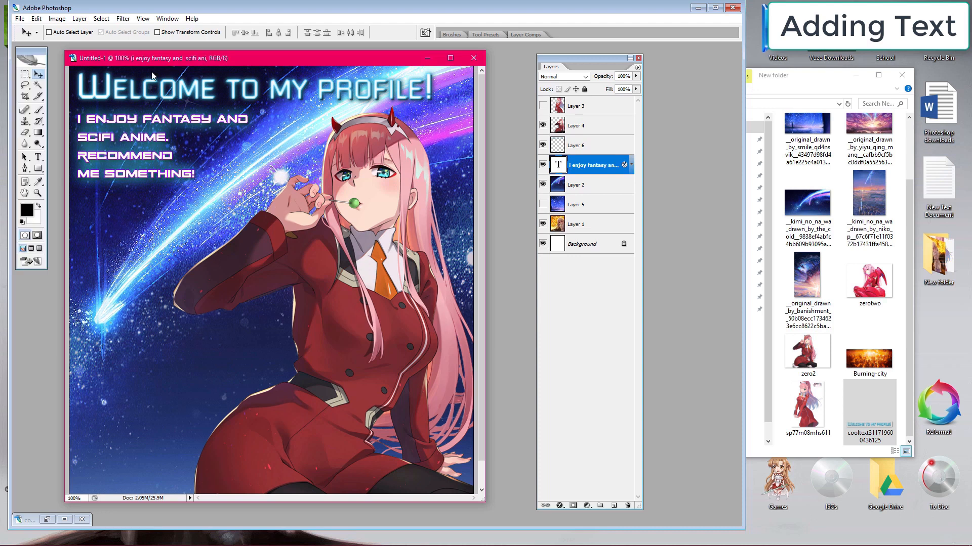
{"action": "left_click_drag", "start_coordinate": [120, 128], "coordinate": [121, 148]}
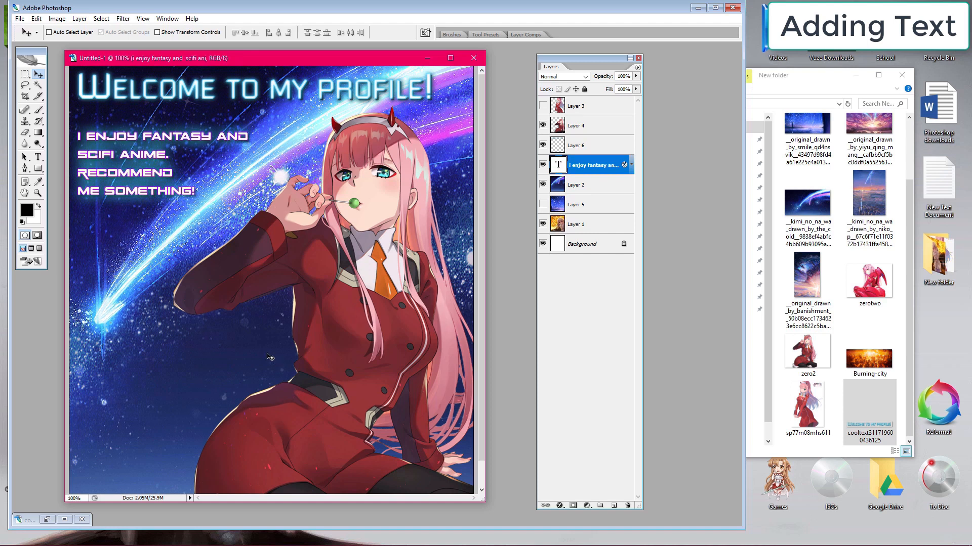
Step: Try Drop Shadow, Color Overlay, Stroke and a softened Bevel and Emboss as layer styles on the "Welcome to my profile!" title layer
{"action": "left_click", "coordinate": [600, 150]}
{"action": "right_click", "coordinate": [602, 149]}
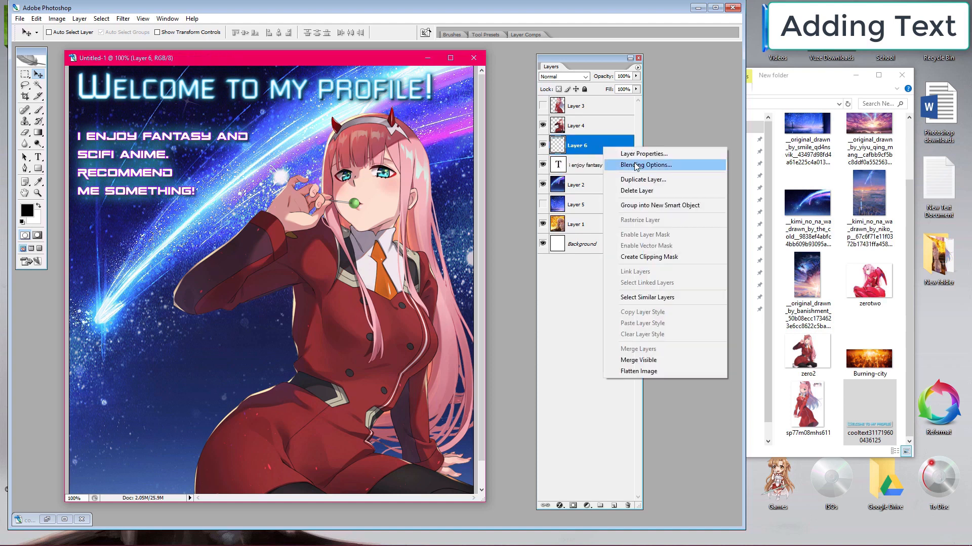
{"action": "left_click", "coordinate": [633, 165]}
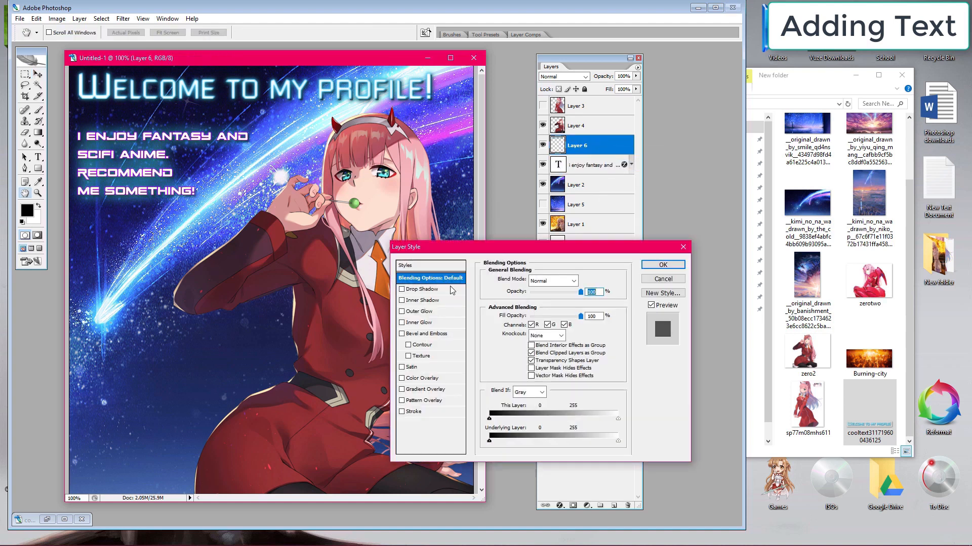
{"action": "left_click", "coordinate": [415, 290]}
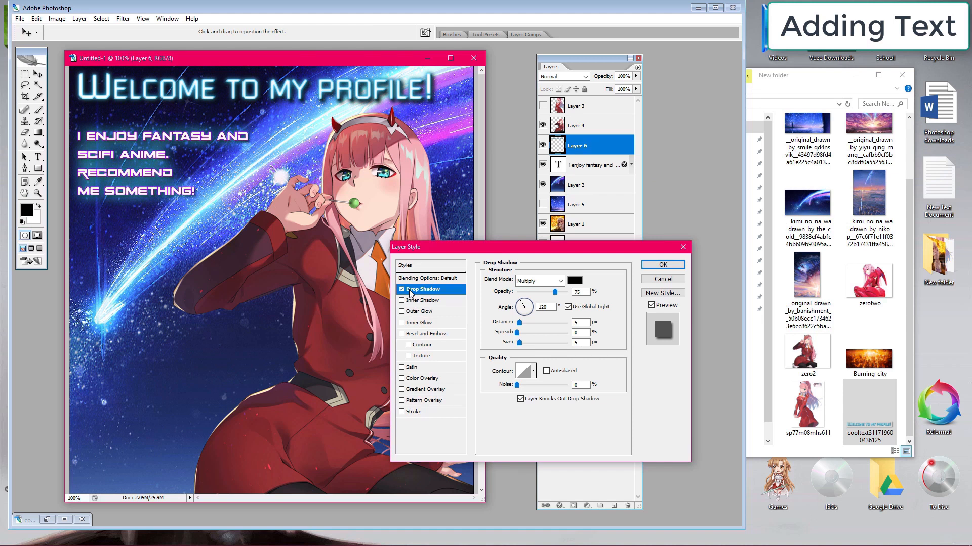
{"action": "left_click", "coordinate": [403, 290]}
{"action": "left_click", "coordinate": [414, 380]}
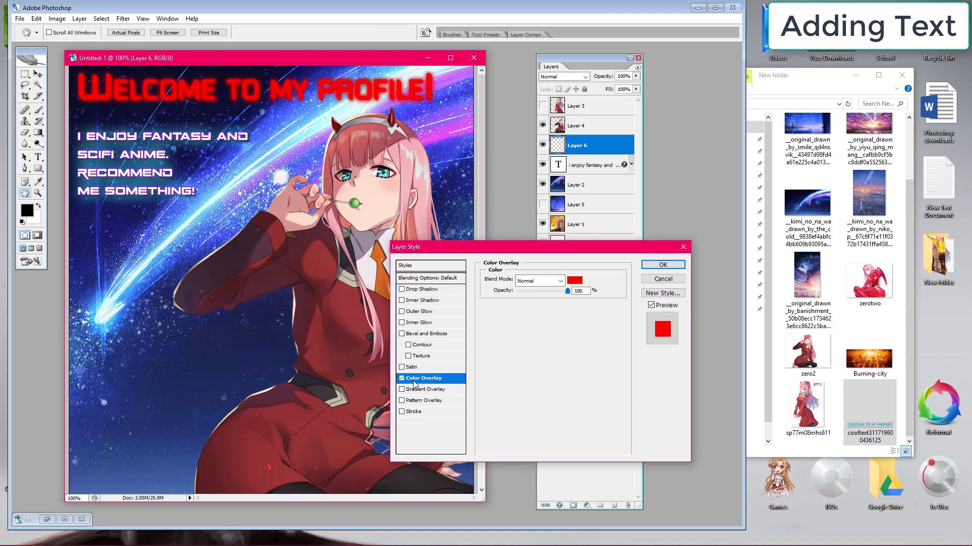
{"action": "left_click", "coordinate": [402, 379]}
{"action": "left_click", "coordinate": [412, 413]}
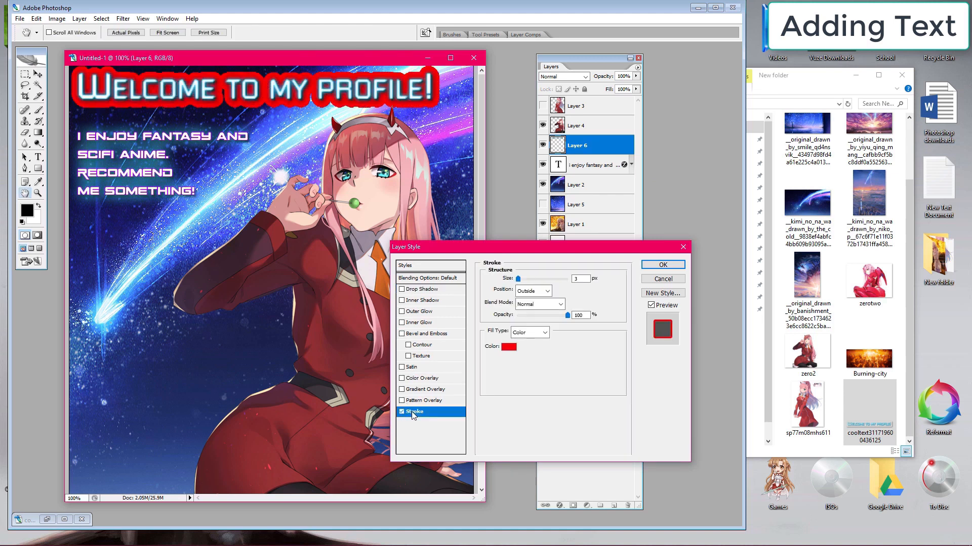
{"action": "left_click", "coordinate": [403, 412]}
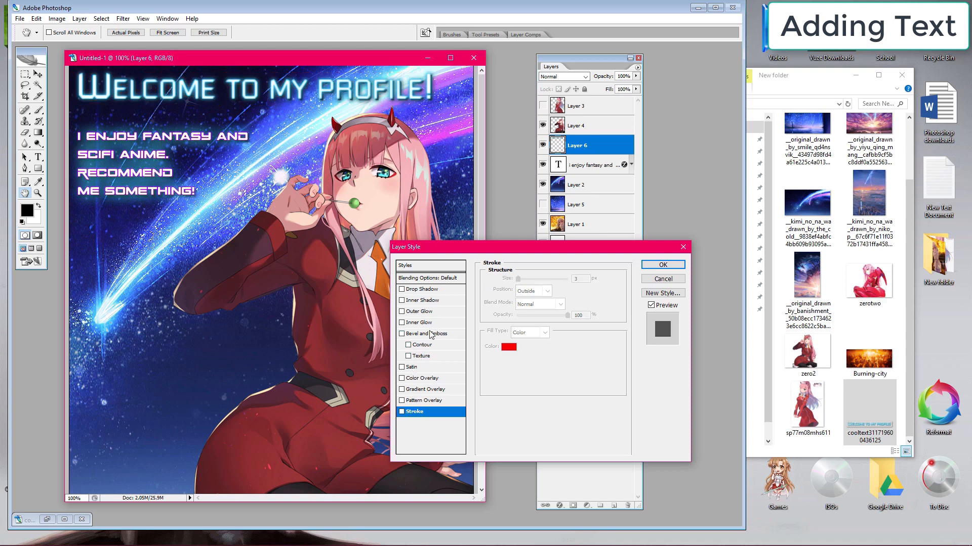
{"action": "left_click", "coordinate": [407, 336]}
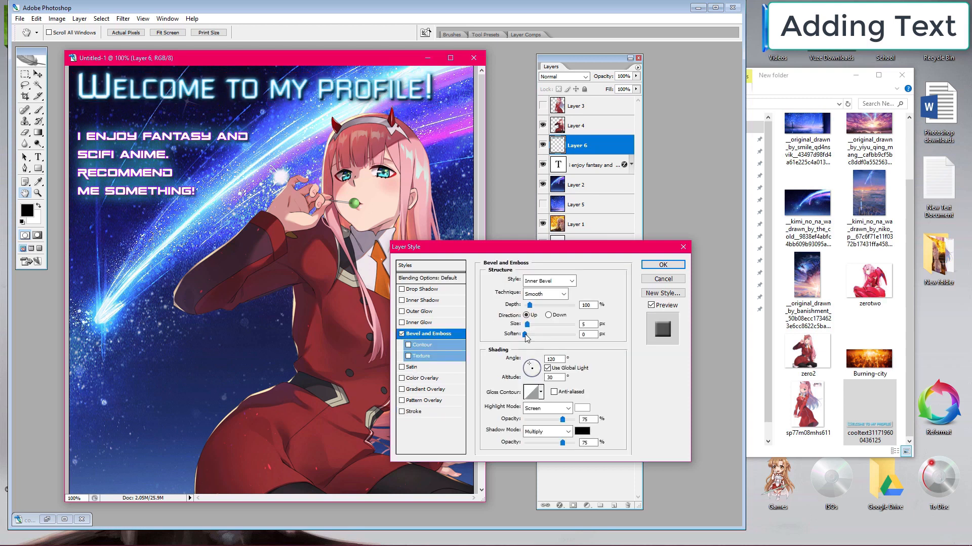
{"action": "mouse_move", "coordinate": [524, 335]}
{"action": "left_mouse_down"}
{"action": "mouse_move", "coordinate": [554, 335]}
{"action": "mouse_move", "coordinate": [553, 325]}
{"action": "mouse_move", "coordinate": [527, 326]}
{"action": "mouse_move", "coordinate": [554, 327]}
{"action": "mouse_move", "coordinate": [537, 331]}
{"action": "left_mouse_up"}
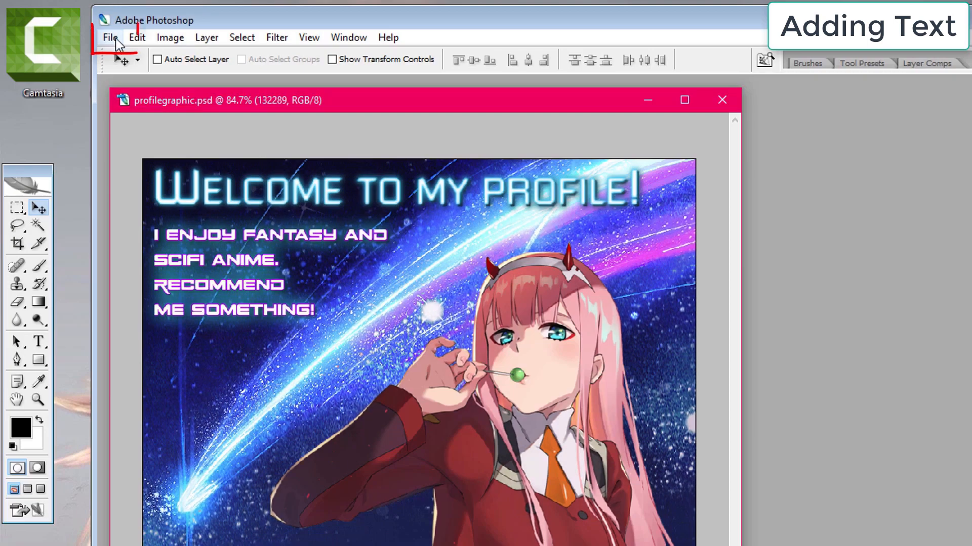
Step: Save the layered graphic to the Desktop as profilegraphic in Photoshop PSD format with maximized compatibility, and move the toolbox off the saved file
{"action": "left_click", "coordinate": [109, 40]}
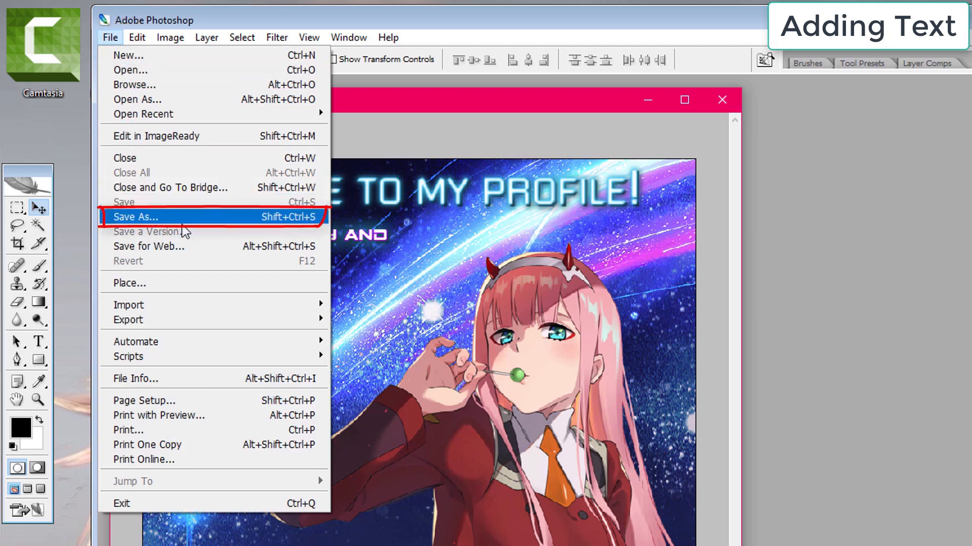
{"action": "left_click", "coordinate": [187, 216]}
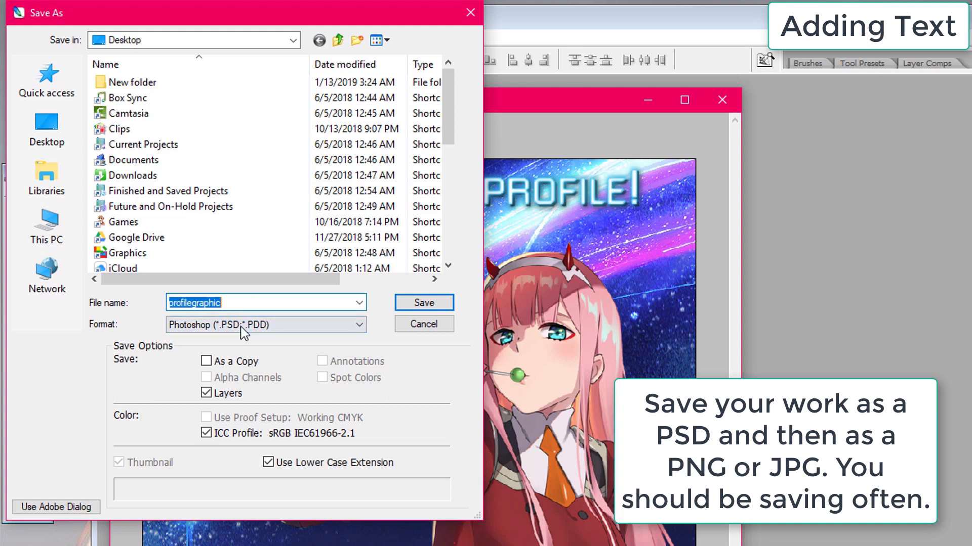
{"action": "left_click", "coordinate": [422, 303]}
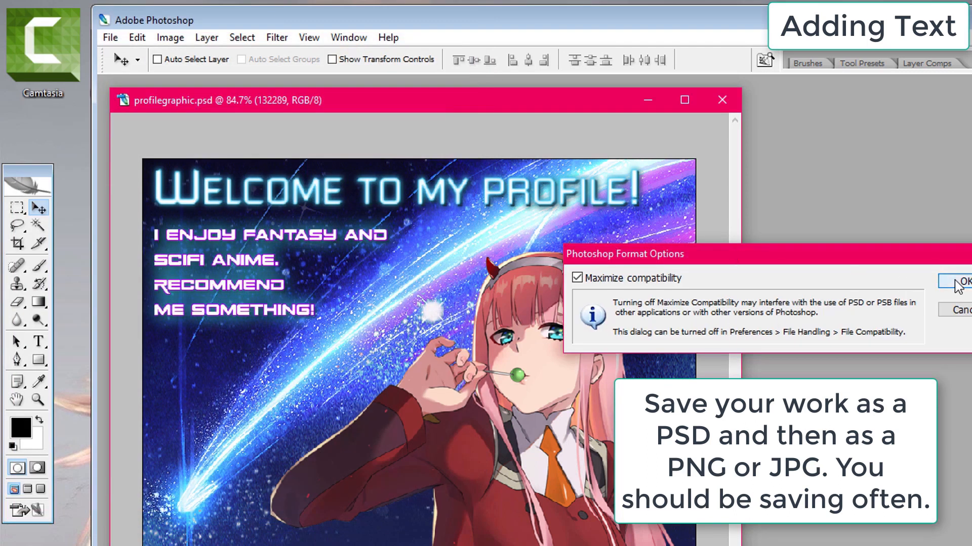
{"action": "left_click", "coordinate": [958, 283]}
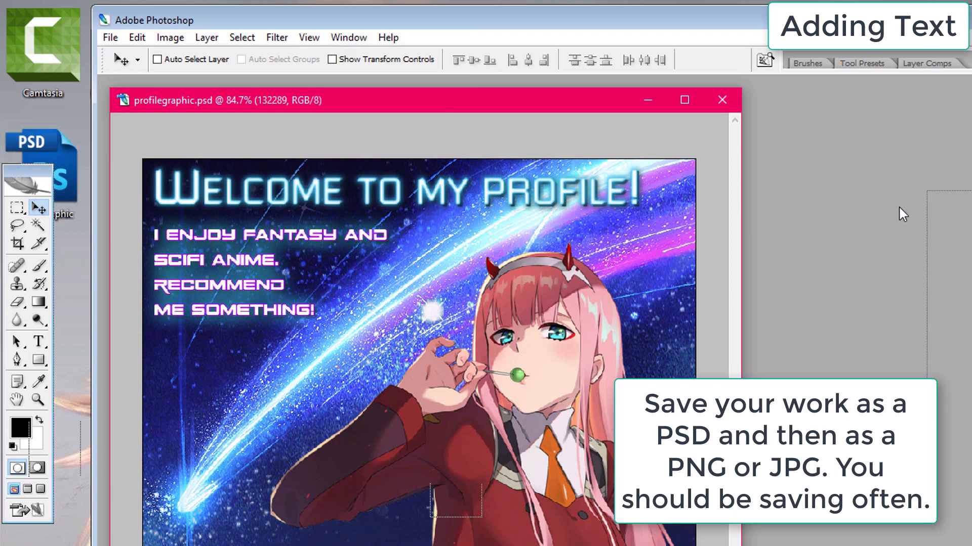
{"action": "left_click_drag", "start_coordinate": [898, 206], "coordinate": [827, 213]}
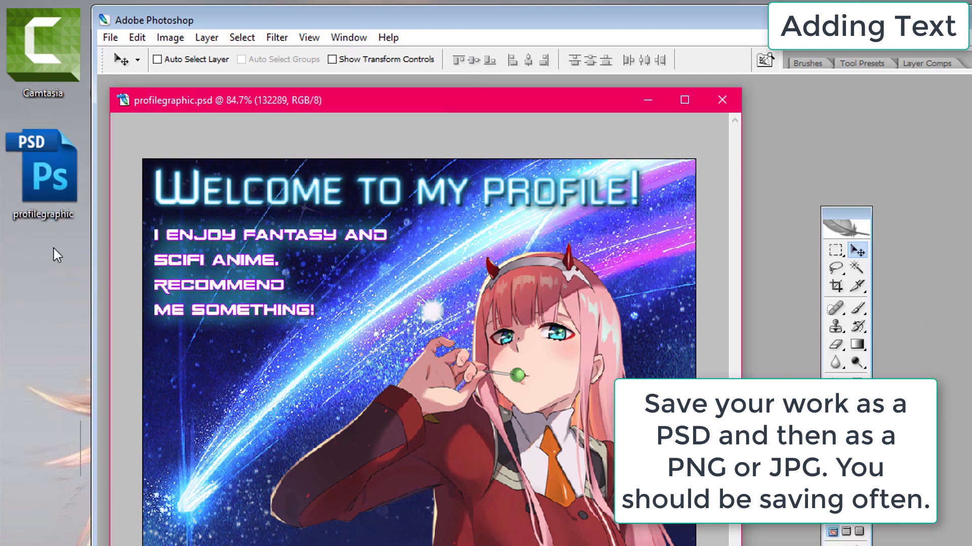
Step: Save a PNG copy of the graphic to the Desktop as "profilegraphic copy.png" without interlacing
{"action": "left_click", "coordinate": [111, 37]}
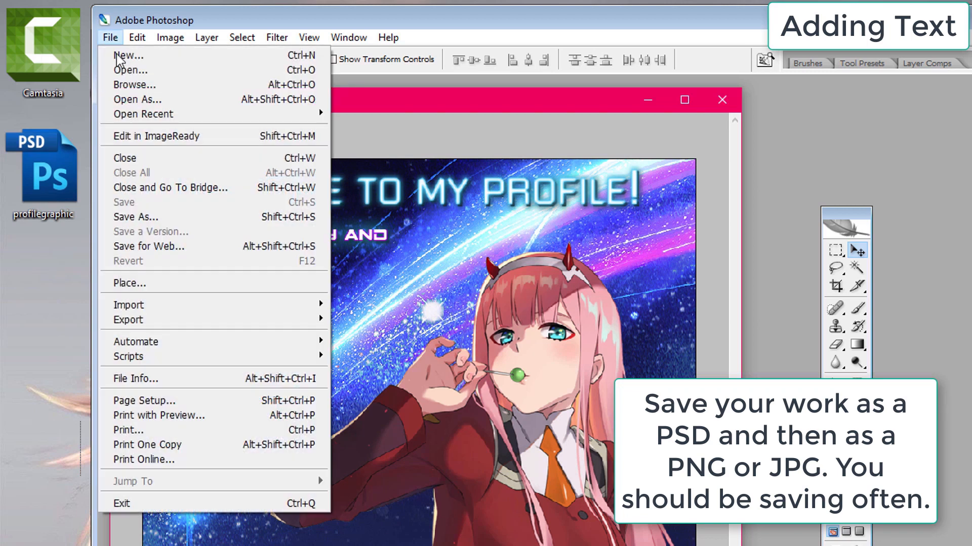
{"action": "left_click", "coordinate": [173, 218]}
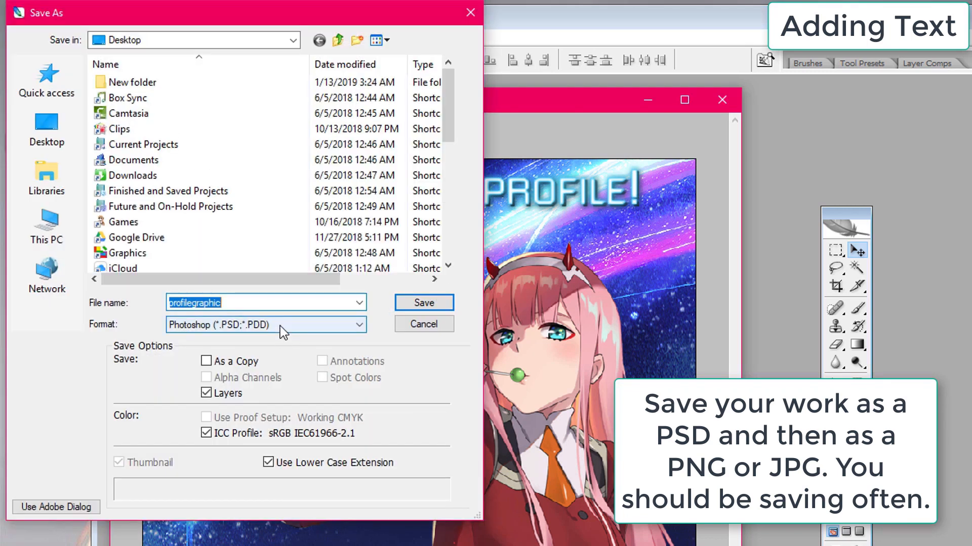
{"action": "left_click", "coordinate": [283, 332]}
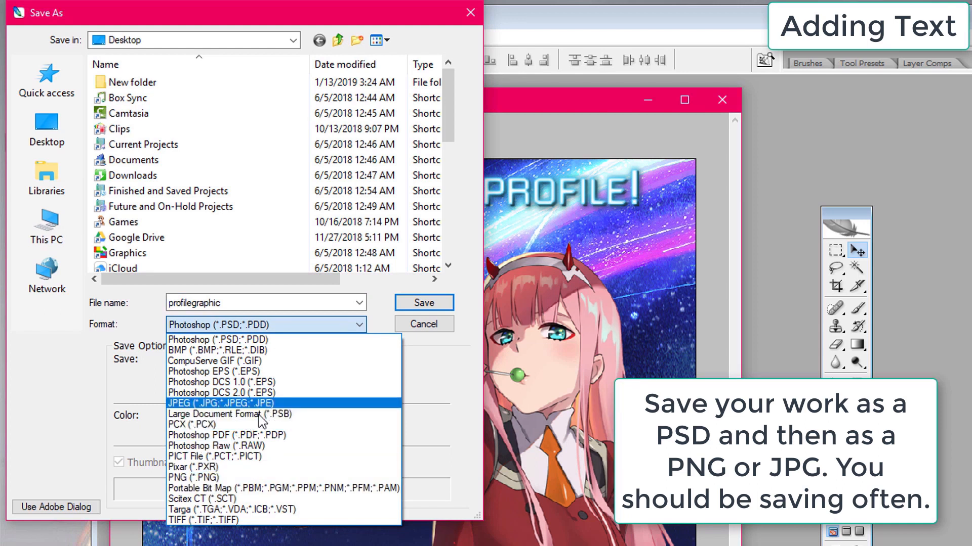
{"action": "left_click", "coordinate": [253, 477]}
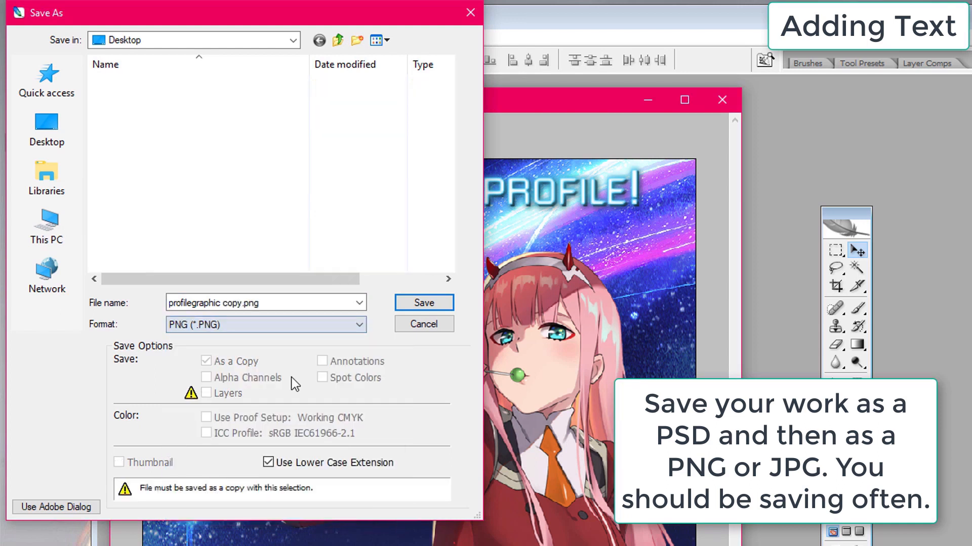
{"action": "left_click", "coordinate": [417, 306]}
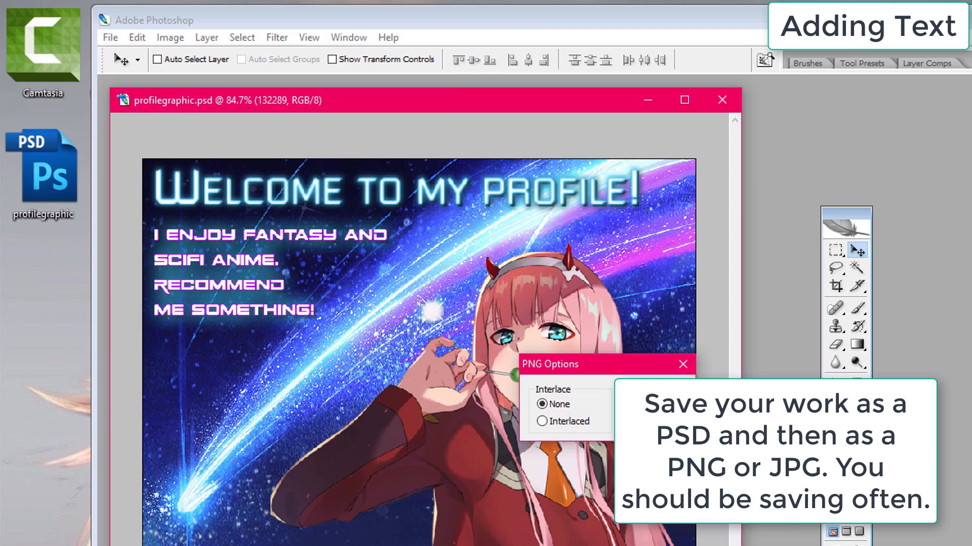
{"action": "key", "text": "Return"}
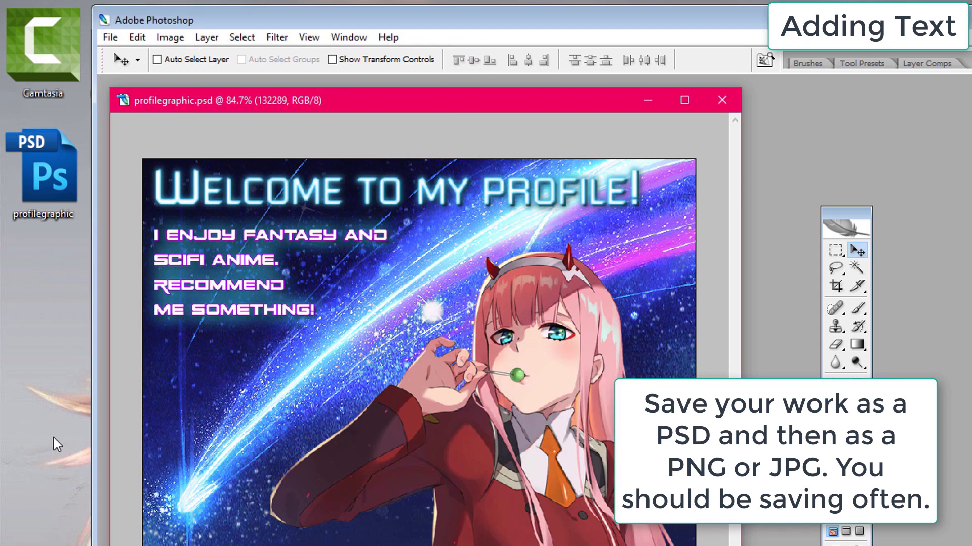
{"action": "left_click", "coordinate": [84, 411]}
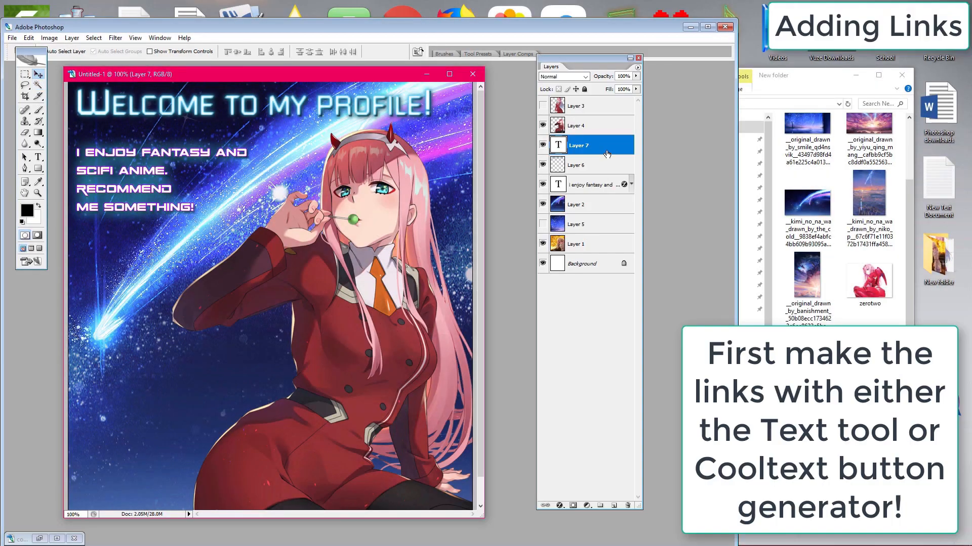
Step: Delete the empty Layer 7 text layer, add the 30 pt Space Ranger text "ANIME LIST MANGA LIST" below the comet, and move it up
{"action": "key", "text": "Delete"}
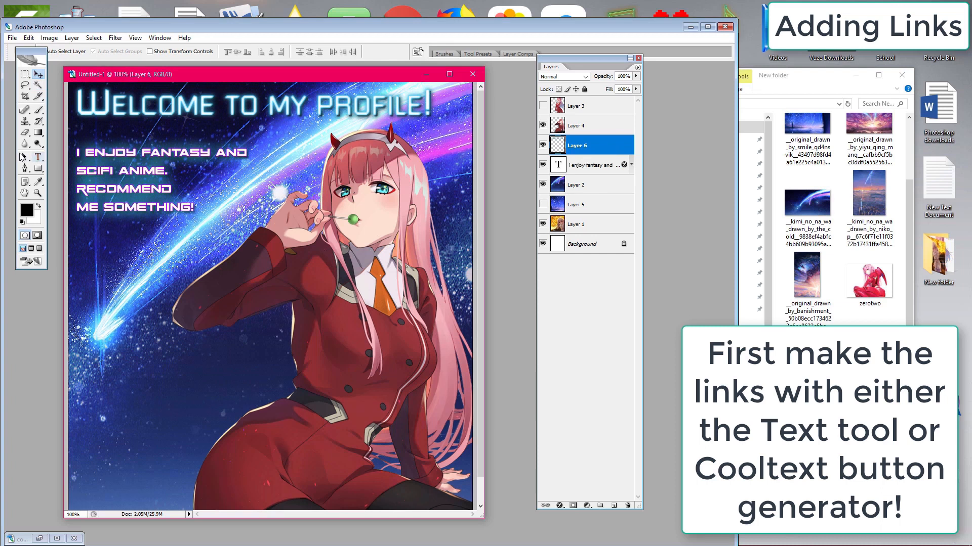
{"action": "left_click", "coordinate": [38, 157]}
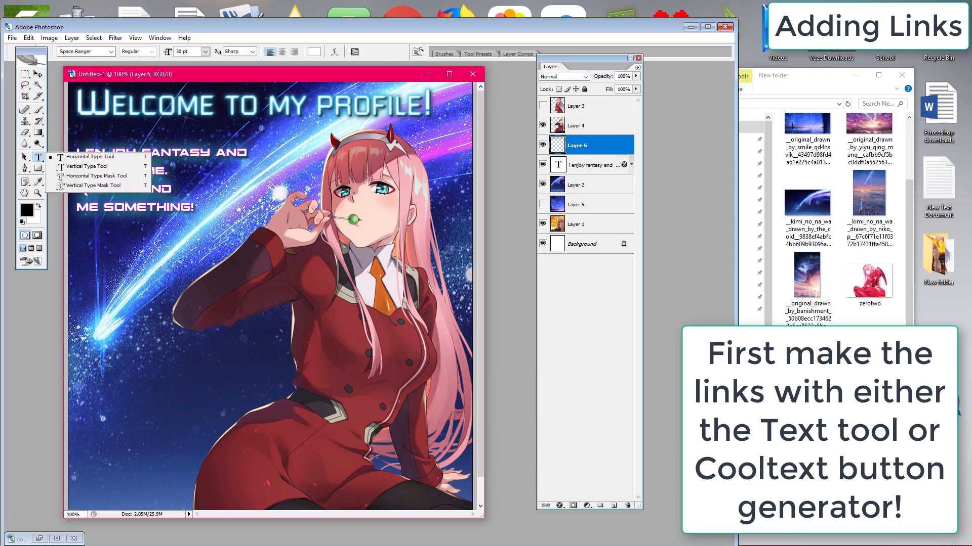
{"action": "key", "text": "Tab"}
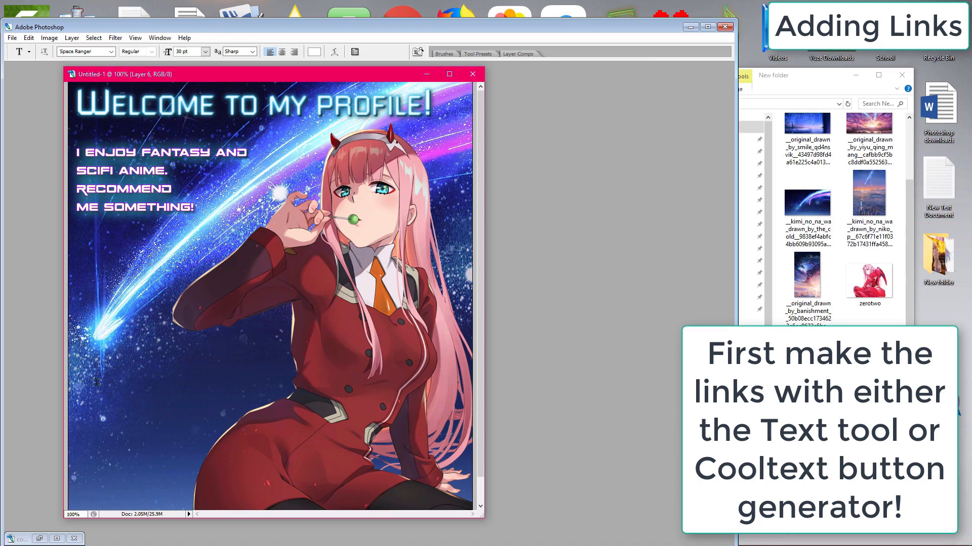
{"action": "left_click", "coordinate": [97, 382]}
{"action": "type", "text": "ANIME"}
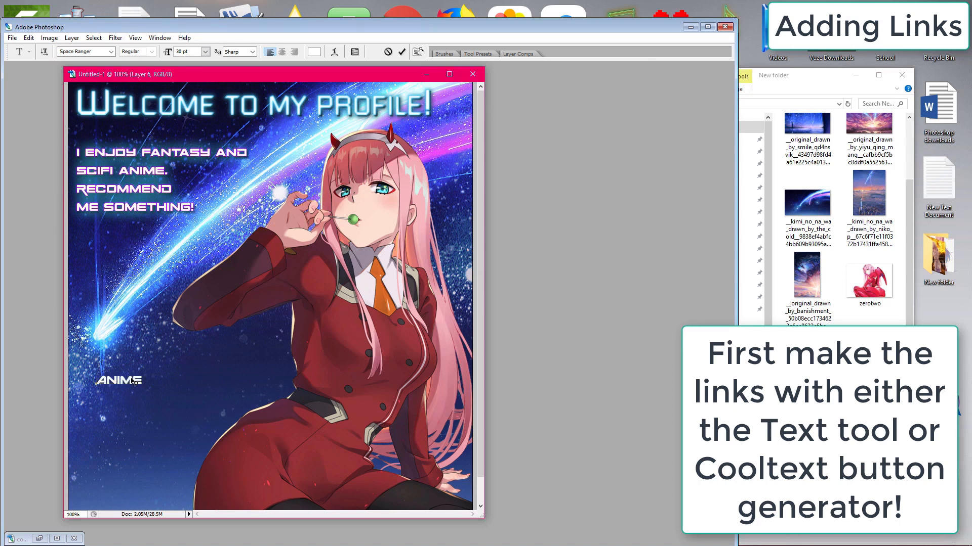
{"action": "type", "text": " LIST  MANGA LIST"}
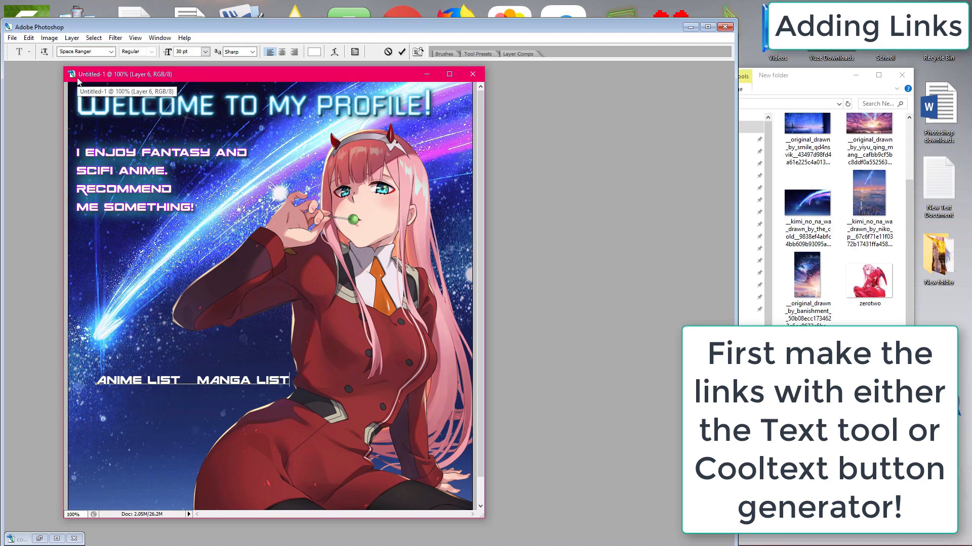
{"action": "left_click", "coordinate": [38, 74]}
{"action": "left_click_drag", "start_coordinate": [185, 392], "coordinate": [167, 247]}
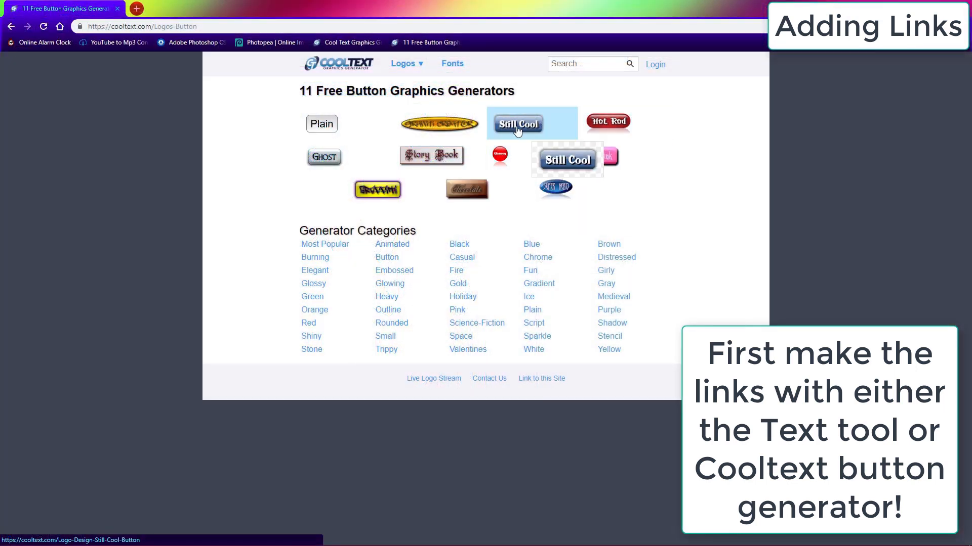
Step: On the Cool Text button generator page, choose the Still Cool style and enter "Anime List" as the logo text
{"action": "left_click", "coordinate": [518, 124]}
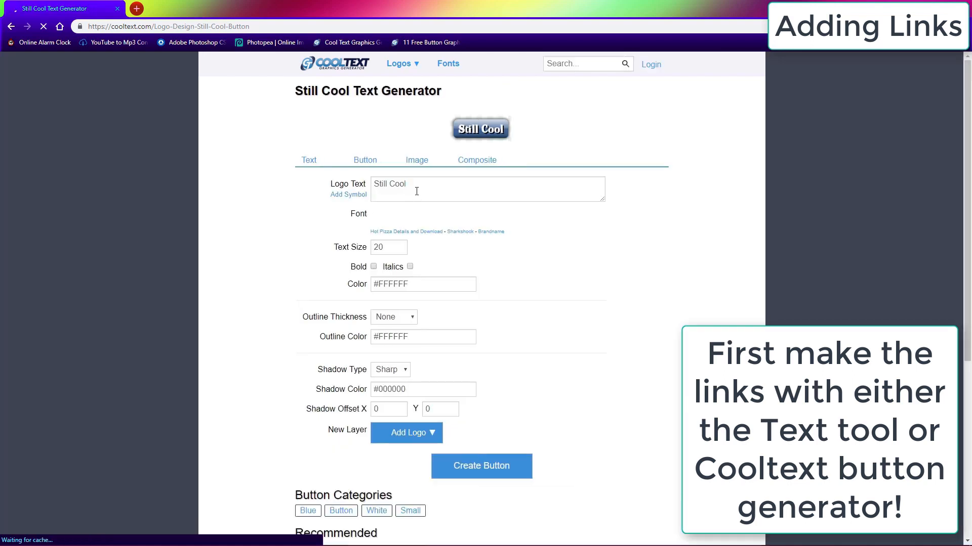
{"action": "left_click", "coordinate": [371, 190]}
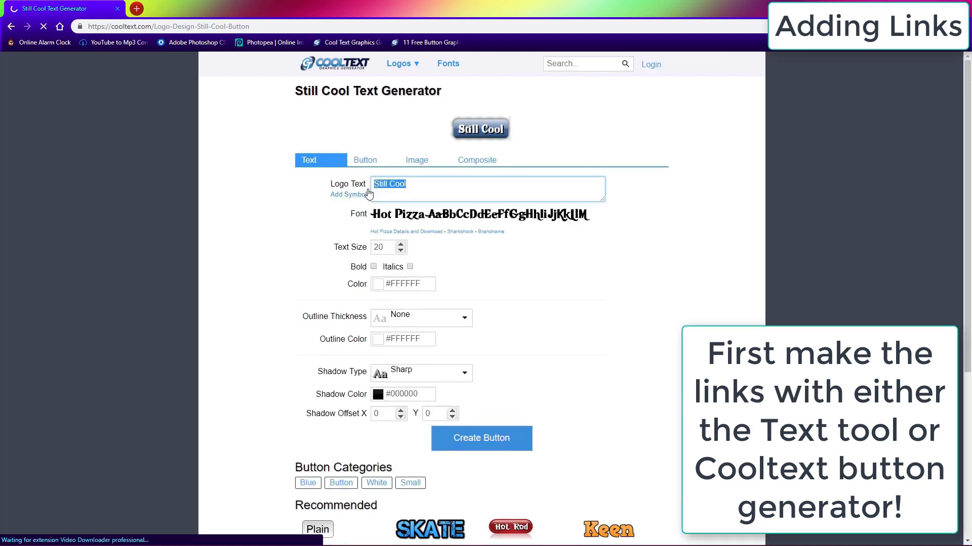
{"action": "type", "text": "Anime List"}
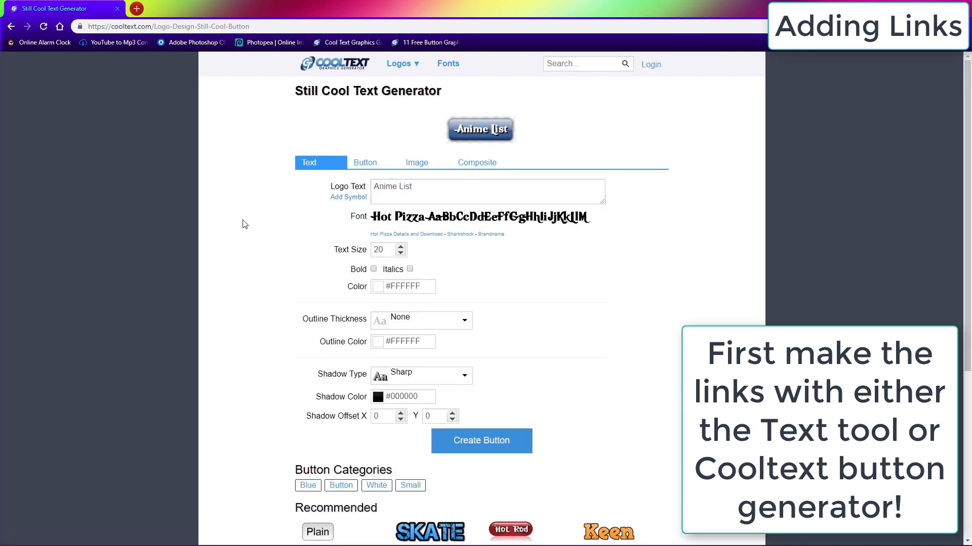
Step: Set the Anime List button's font to Futured from the Futuristic category, and render and download the button
{"action": "left_click", "coordinate": [407, 216]}
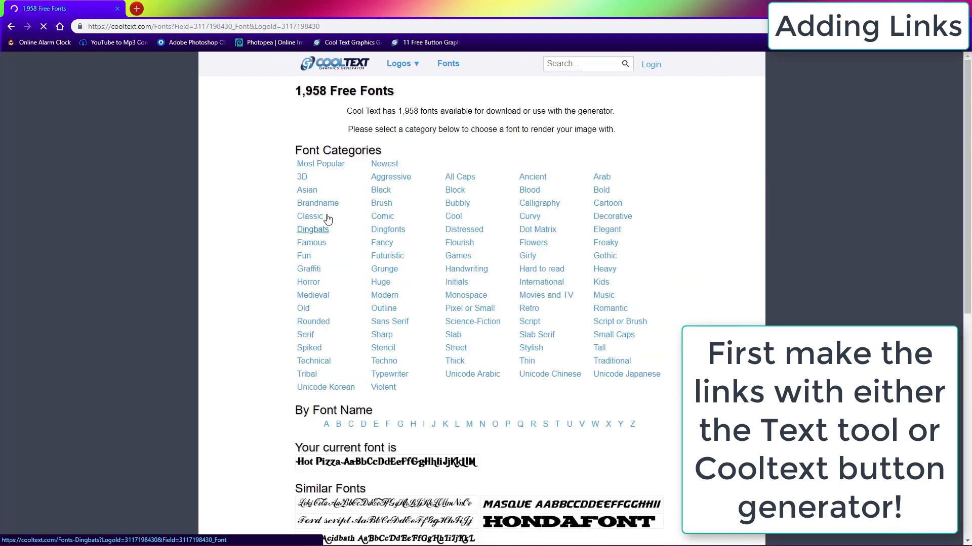
{"action": "left_click", "coordinate": [387, 256]}
{"action": "scroll", "coordinate": [238, 248], "scroll_direction": "down", "scroll_amount": 3}
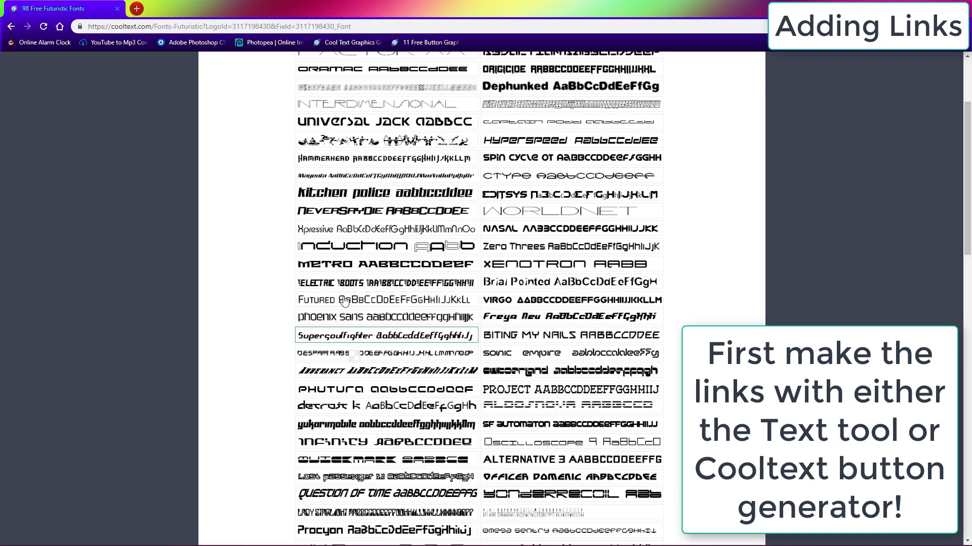
{"action": "left_click", "coordinate": [385, 299]}
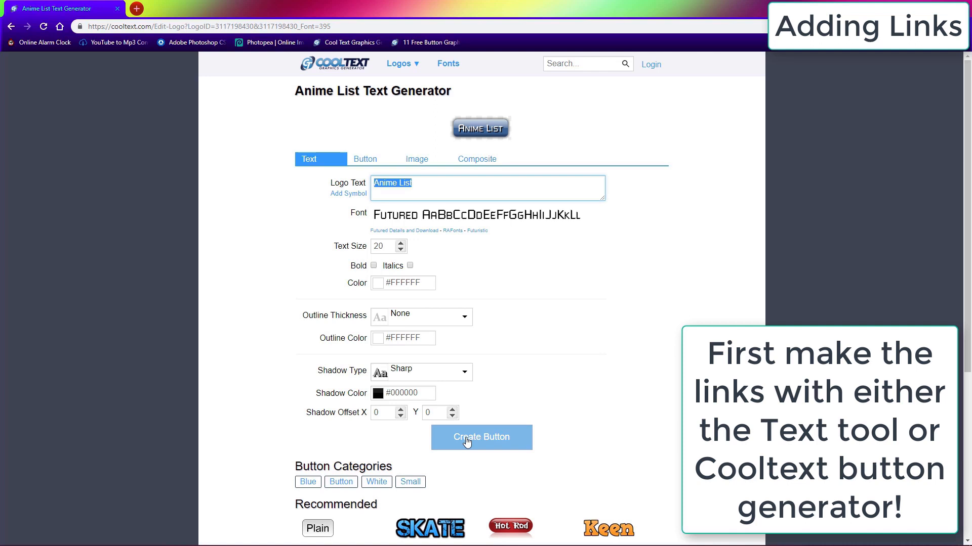
{"action": "left_click", "coordinate": [466, 443]}
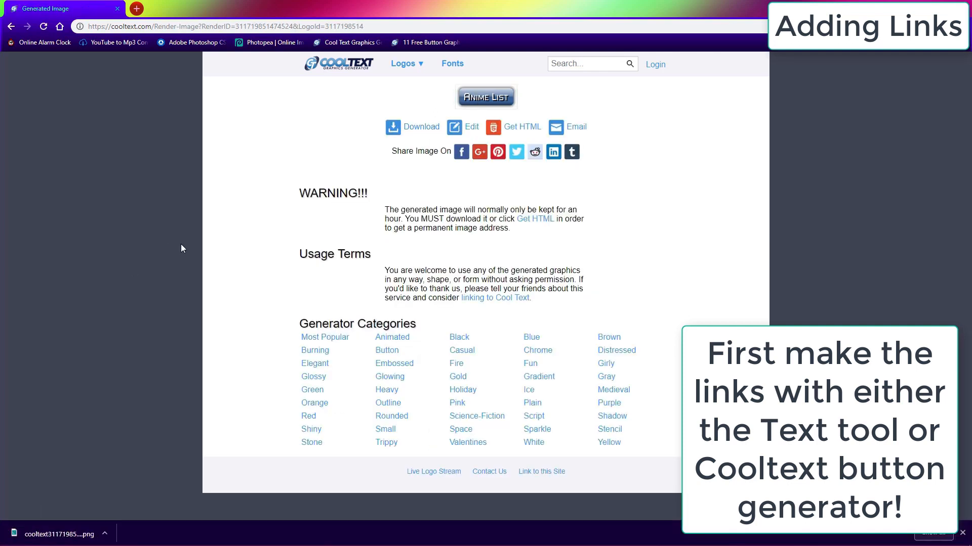
Step: Return to the button editor, change the logo text to "Manga List", and render this second button
{"action": "key", "text": "alt+Left"}
{"action": "double_click", "coordinate": [398, 183]}
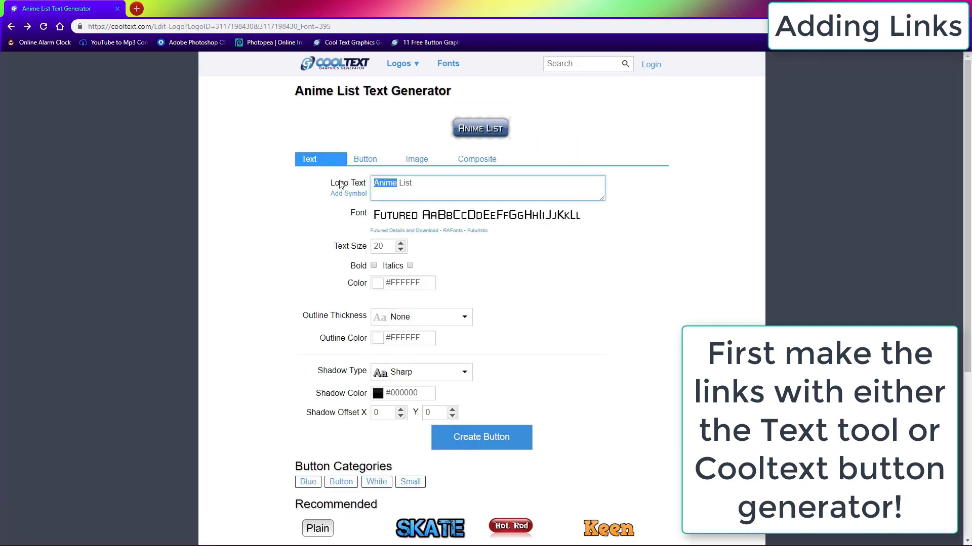
{"action": "type", "text": "Manga"}
{"action": "left_click", "coordinate": [493, 439]}
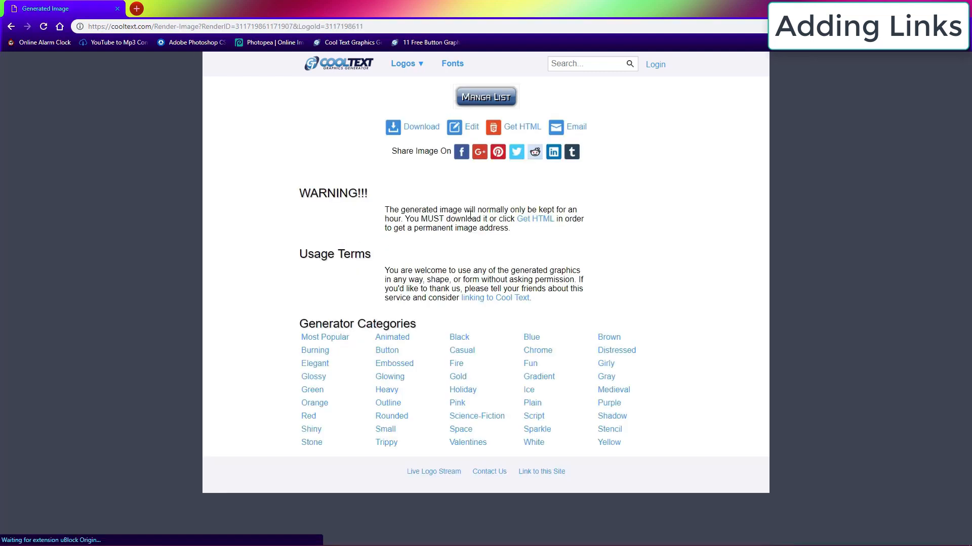
Step: Download the rendered Manga List button, and place the Anime List and Manga List images side by side below the comet head in the Photoshop document
{"action": "left_click", "coordinate": [420, 129]}
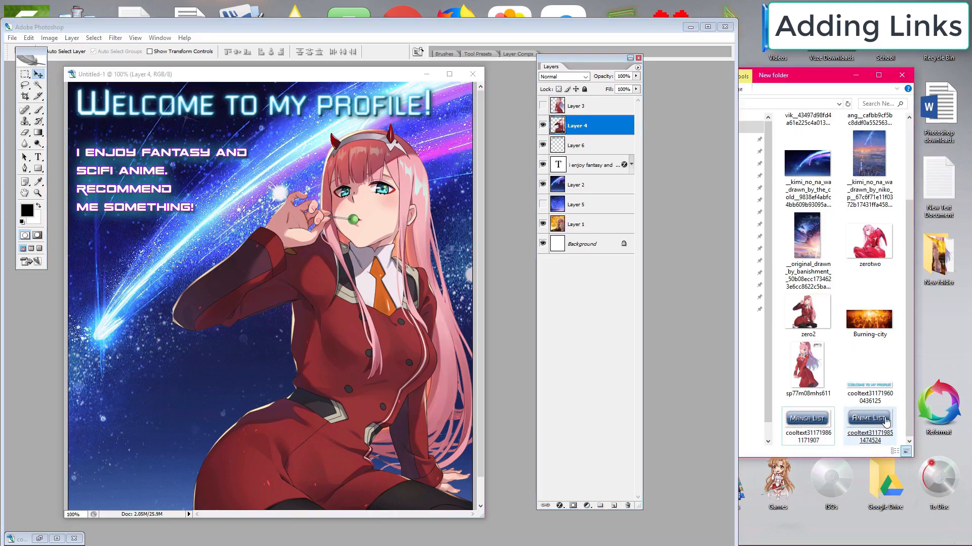
{"action": "double_click", "coordinate": [884, 422]}
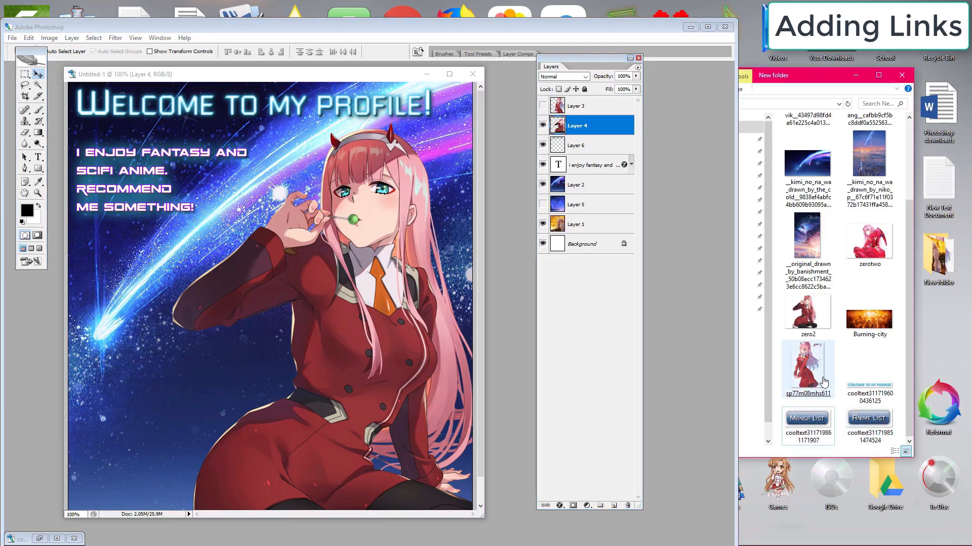
{"action": "left_click_drag", "start_coordinate": [161, 151], "coordinate": [127, 313]}
{"action": "left_click_drag", "start_coordinate": [126, 312], "coordinate": [111, 367]}
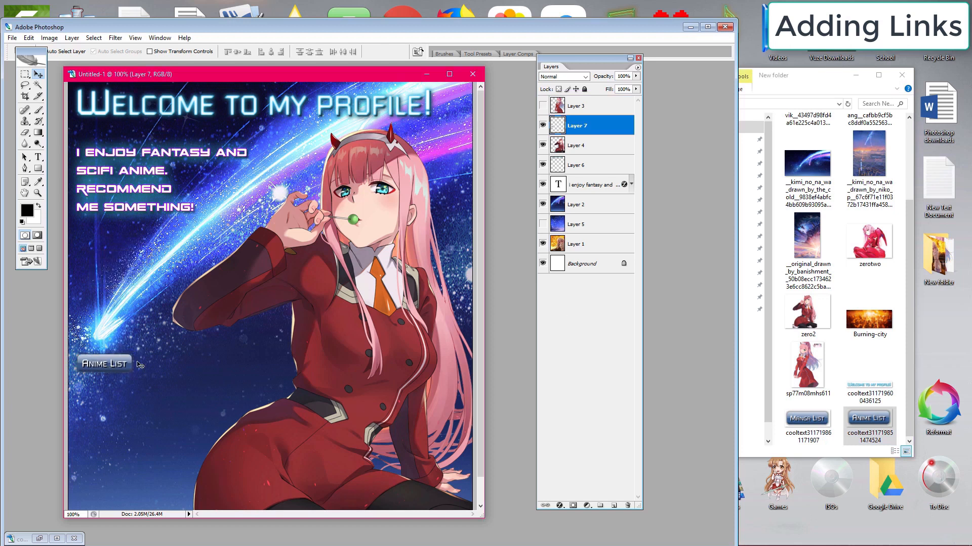
{"action": "double_click", "coordinate": [804, 428]}
{"action": "left_click_drag", "start_coordinate": [143, 150], "coordinate": [188, 329]}
{"action": "left_click_drag", "start_coordinate": [189, 329], "coordinate": [166, 371]}
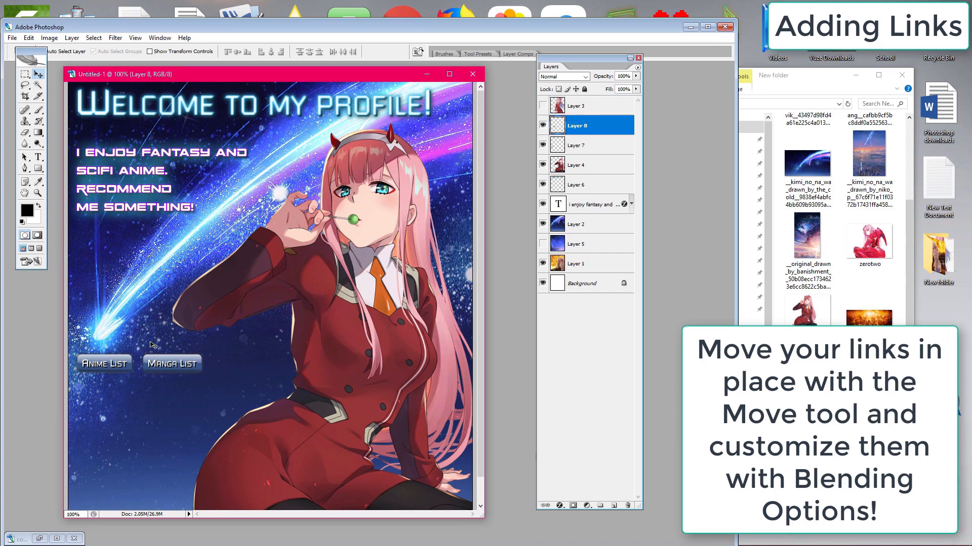
Step: Add a cyan Outer Glow to the Manga List button layer
{"action": "right_click", "coordinate": [609, 126]}
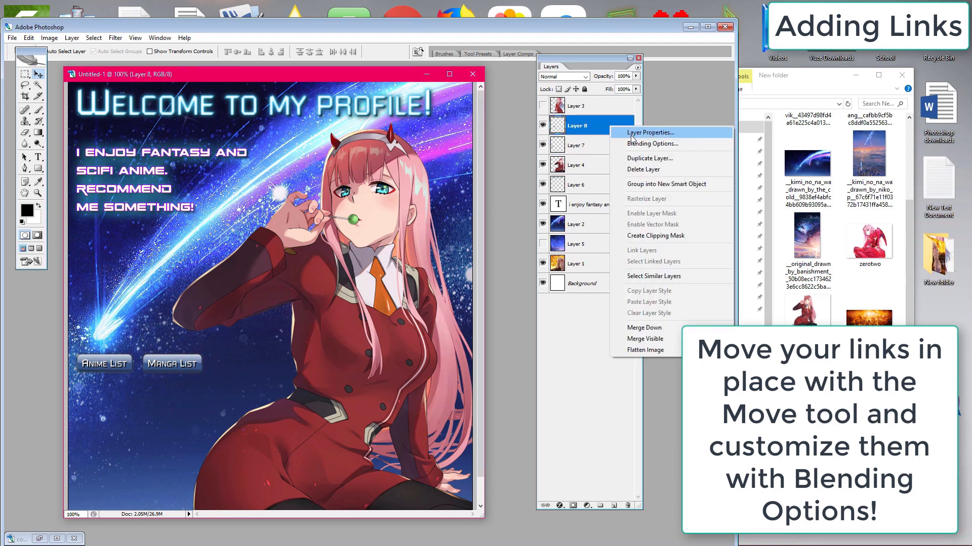
{"action": "left_click", "coordinate": [650, 144]}
{"action": "left_click", "coordinate": [420, 312]}
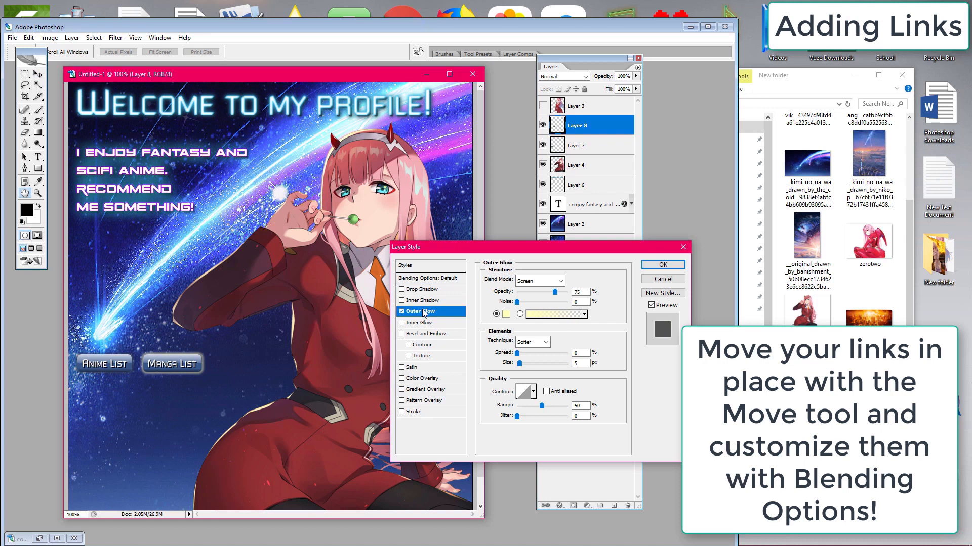
{"action": "left_click", "coordinate": [505, 318]}
{"action": "left_click", "coordinate": [533, 359]}
{"action": "left_click", "coordinate": [534, 379]}
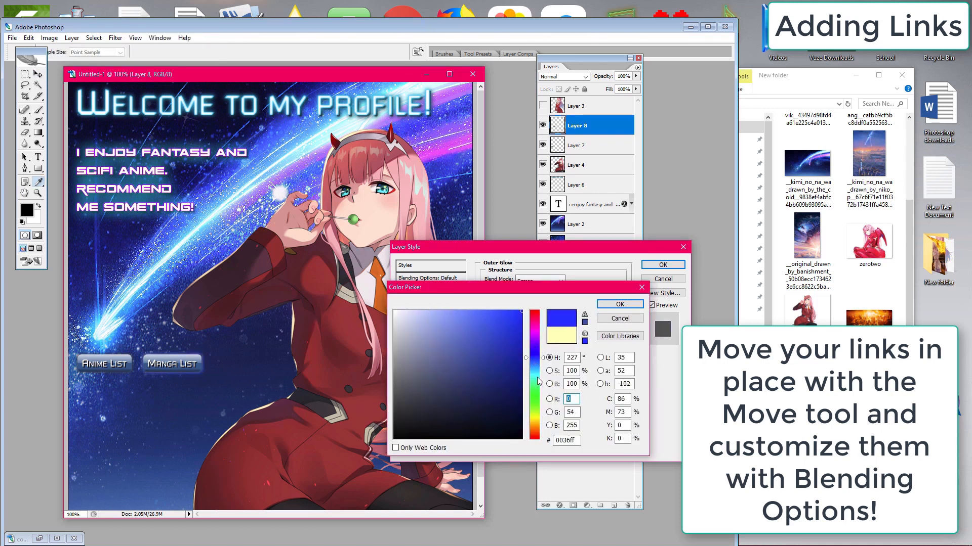
{"action": "left_click", "coordinate": [619, 304]}
{"action": "left_click", "coordinate": [645, 266]}
Step: Copy the Manga List button's layer style and paste it onto the Anime List button layer
{"action": "key", "text": "v"}
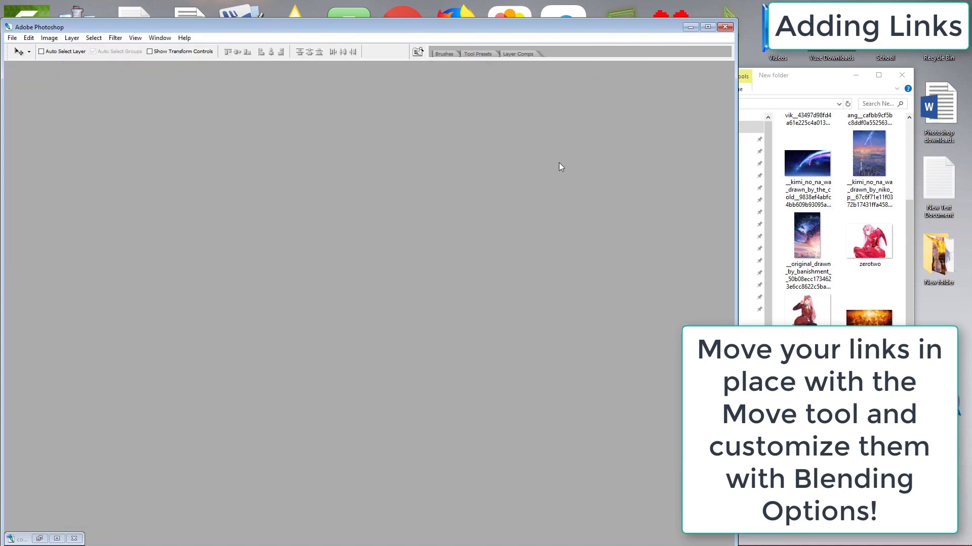
{"action": "right_click", "coordinate": [589, 127]}
{"action": "left_click", "coordinate": [628, 293]}
{"action": "right_click", "coordinate": [589, 146]}
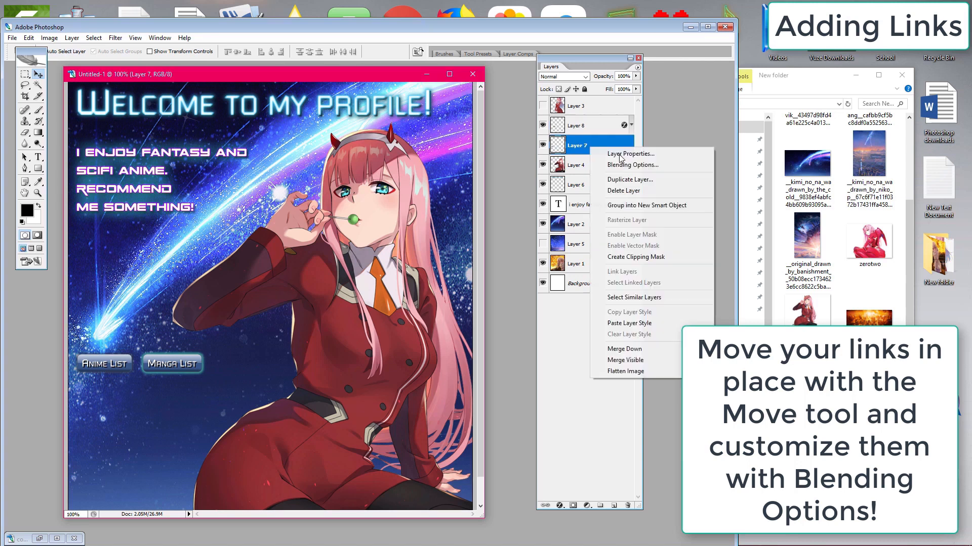
{"action": "left_click", "coordinate": [632, 323]}
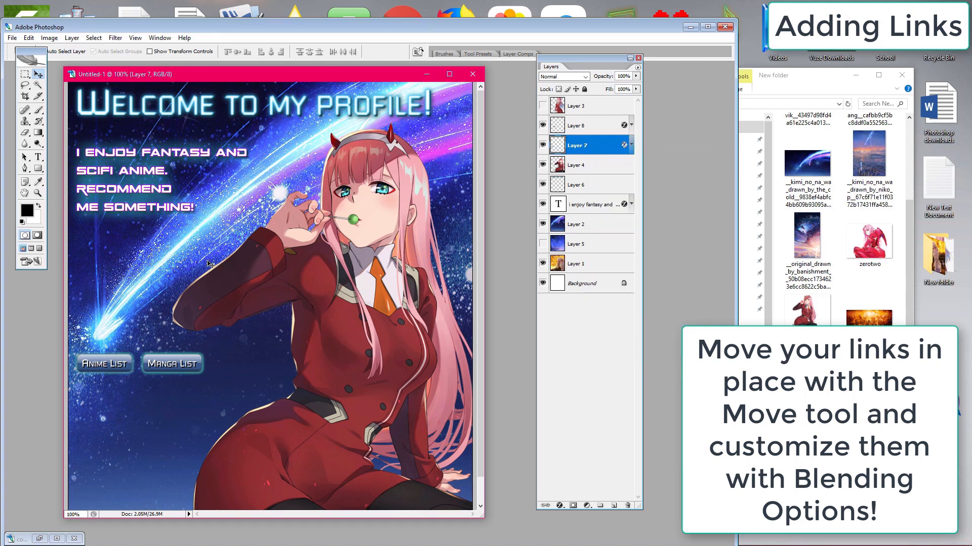
Step: Move the Anime List and Manga List buttons up to just below the intro text, and shift that text slightly up
{"action": "left_click_drag", "start_coordinate": [105, 377], "coordinate": [105, 253]}
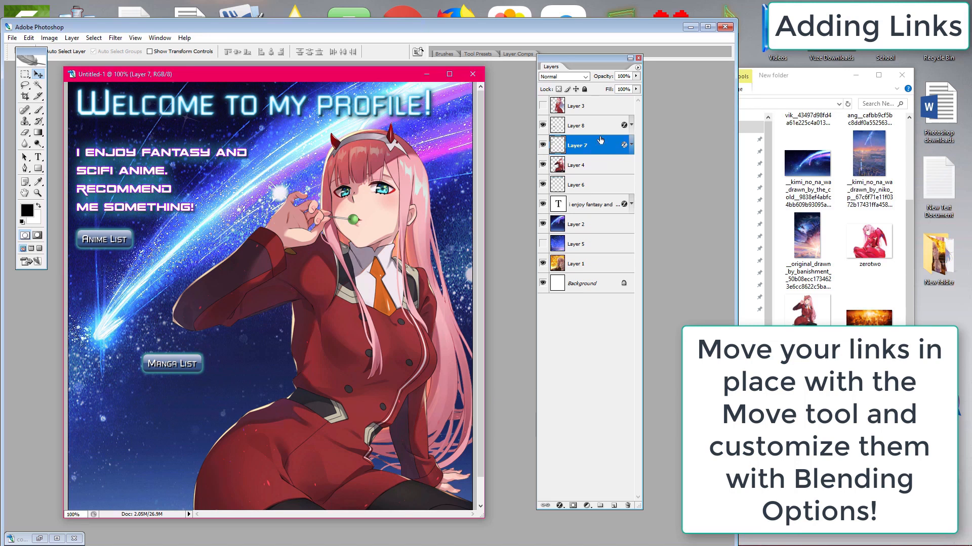
{"action": "left_click", "coordinate": [581, 126]}
{"action": "left_click_drag", "start_coordinate": [172, 374], "coordinate": [173, 249]}
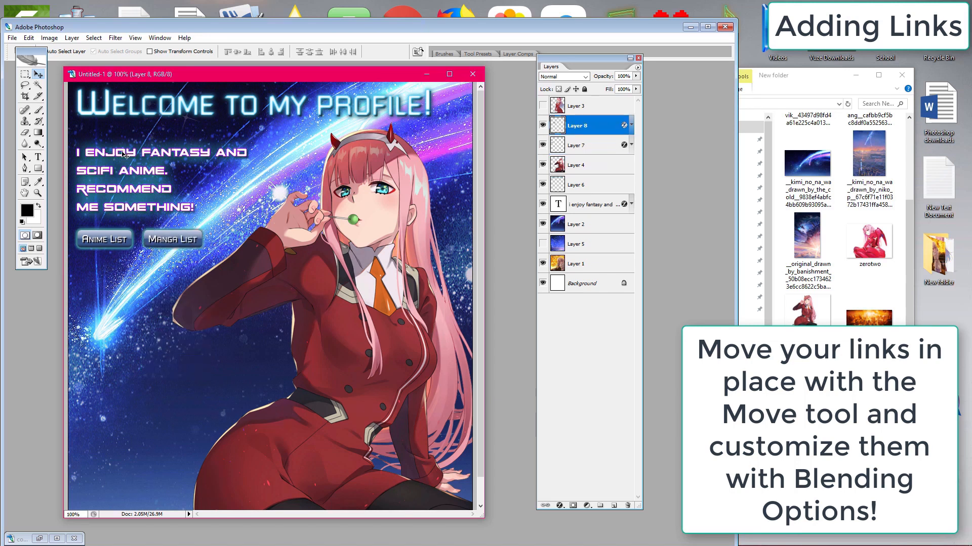
{"action": "left_click", "coordinate": [587, 205]}
{"action": "left_click_drag", "start_coordinate": [114, 190], "coordinate": [112, 175]}
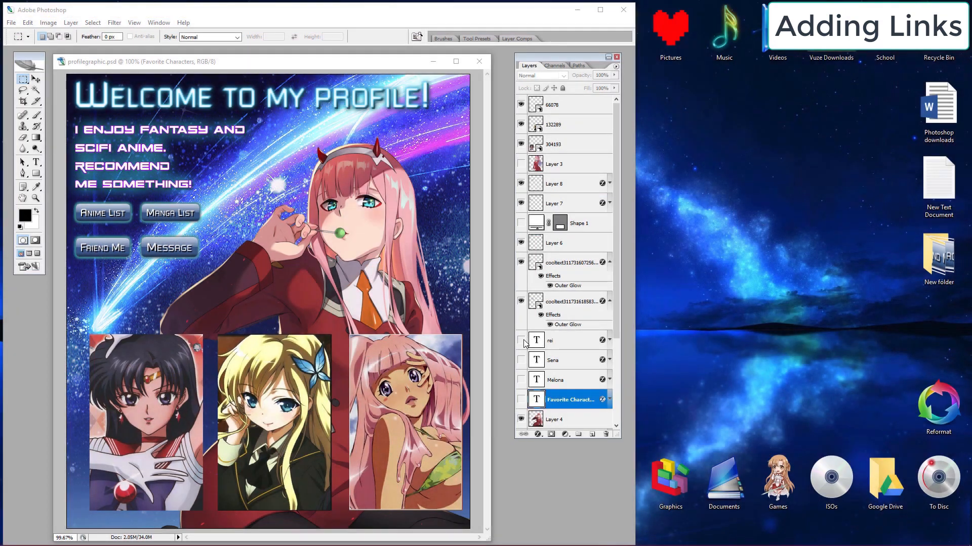
Step: Show the hidden rei, Sena, Melona and Favorite Characters text layers
{"action": "left_click", "coordinate": [523, 345]}
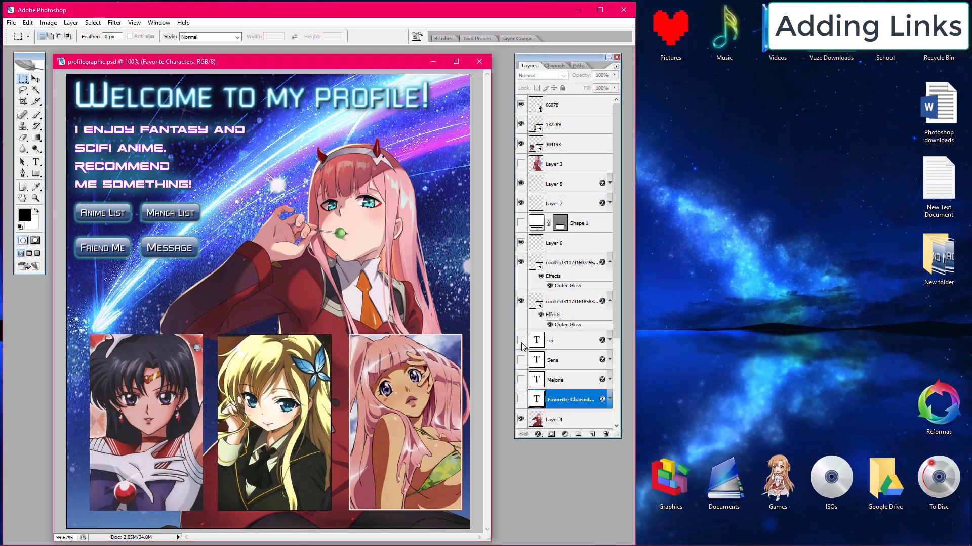
{"action": "left_click_drag", "start_coordinate": [523, 345], "coordinate": [522, 400]}
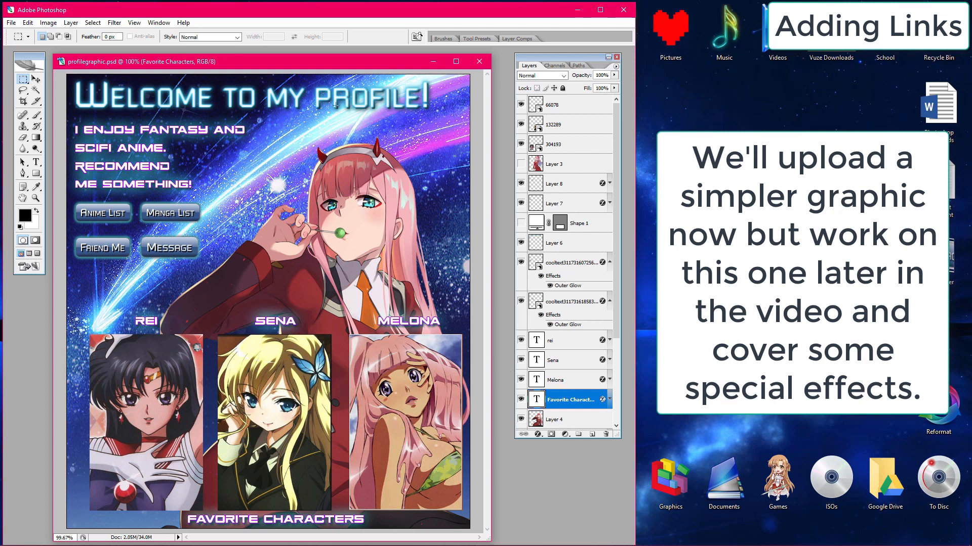
{"action": "left_click", "coordinate": [7, 25]}
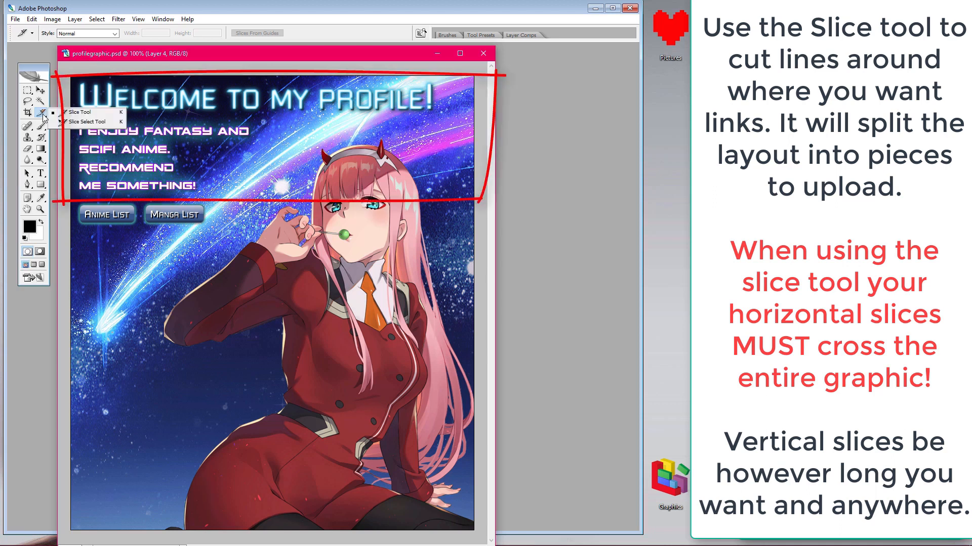
Step: Slice the graphic into a full-width header above the buttons and a button row split into Anime List, Manga List and the remaining strip
{"action": "mouse_move", "coordinate": [65, 72]}
{"action": "left_mouse_down"}
{"action": "mouse_move", "coordinate": [132, 158]}
{"action": "mouse_move", "coordinate": [348, 195]}
{"action": "mouse_move", "coordinate": [481, 189]}
{"action": "mouse_move", "coordinate": [484, 199]}
{"action": "left_mouse_up"}
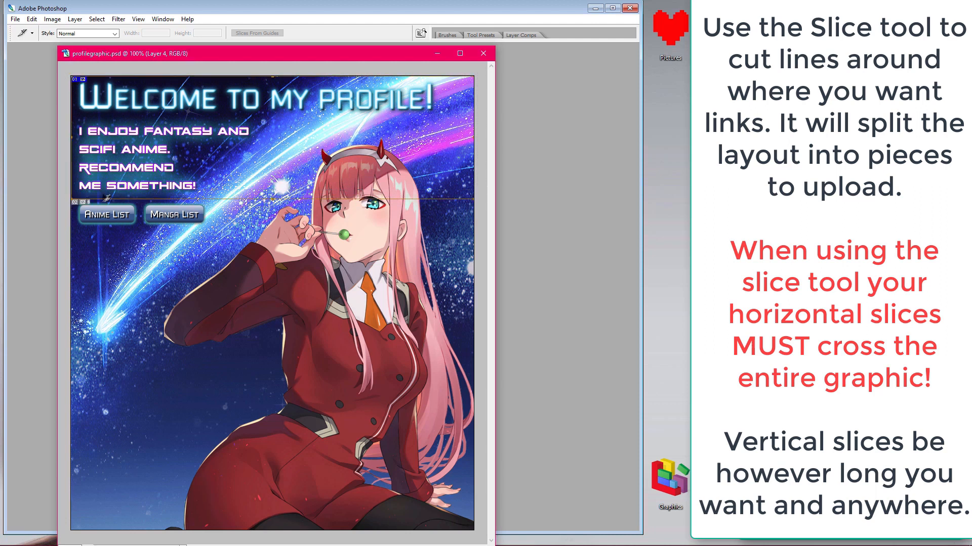
{"action": "mouse_move", "coordinate": [75, 217]}
{"action": "left_mouse_down"}
{"action": "mouse_move", "coordinate": [303, 245]}
{"action": "mouse_move", "coordinate": [484, 228]}
{"action": "left_mouse_up"}
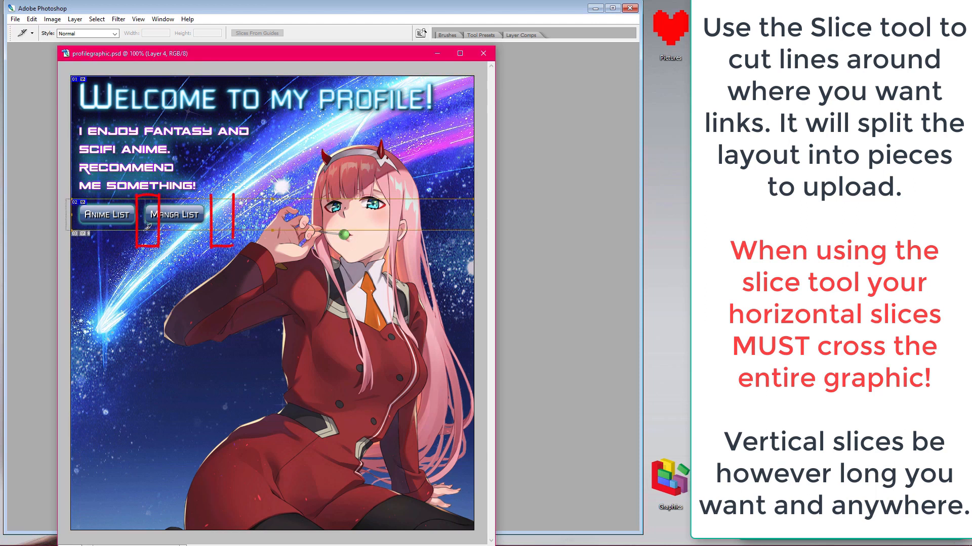
{"action": "left_click_drag", "start_coordinate": [143, 228], "coordinate": [143, 228]}
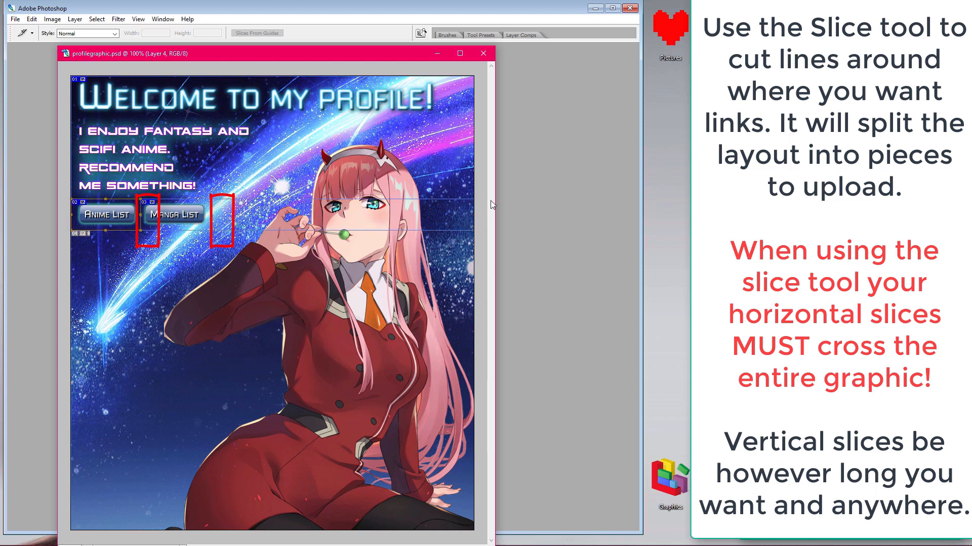
{"action": "mouse_move", "coordinate": [484, 199]}
{"action": "left_mouse_down"}
{"action": "mouse_move", "coordinate": [389, 229]}
{"action": "mouse_move", "coordinate": [212, 230]}
{"action": "left_mouse_up"}
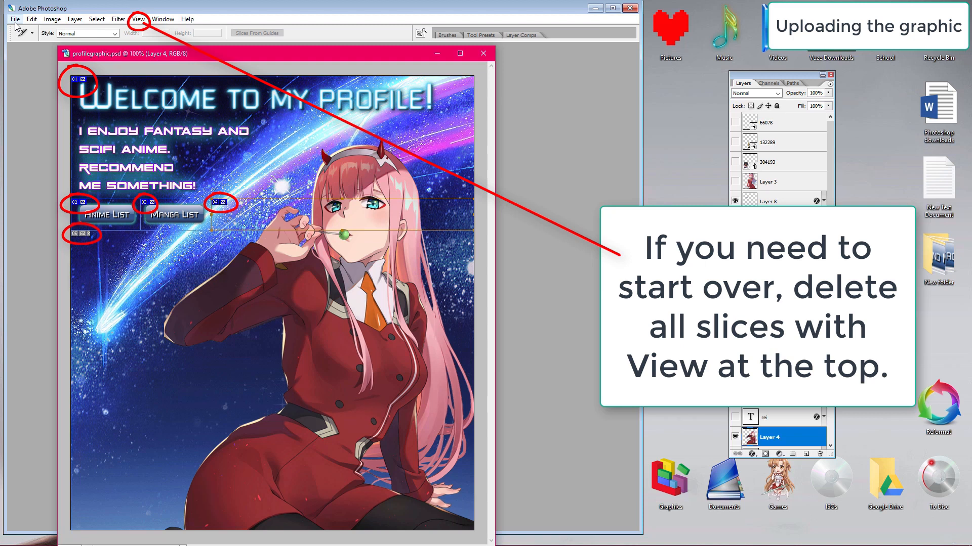
Step: Use Save for Web to set all slices to PNG-24 and save the optimized pieces to the Desktop
{"action": "left_click", "coordinate": [15, 22]}
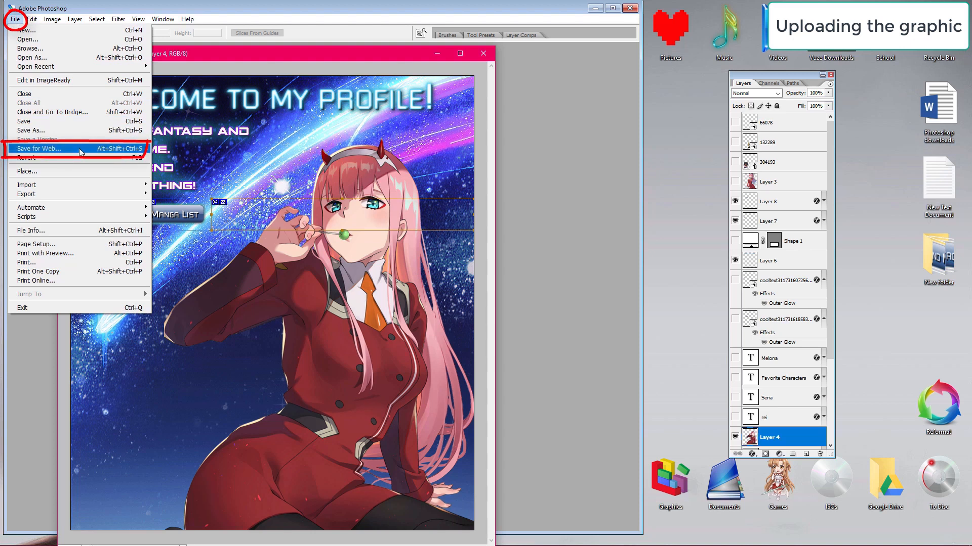
{"action": "left_click", "coordinate": [79, 150]}
{"action": "left_click", "coordinate": [35, 23]}
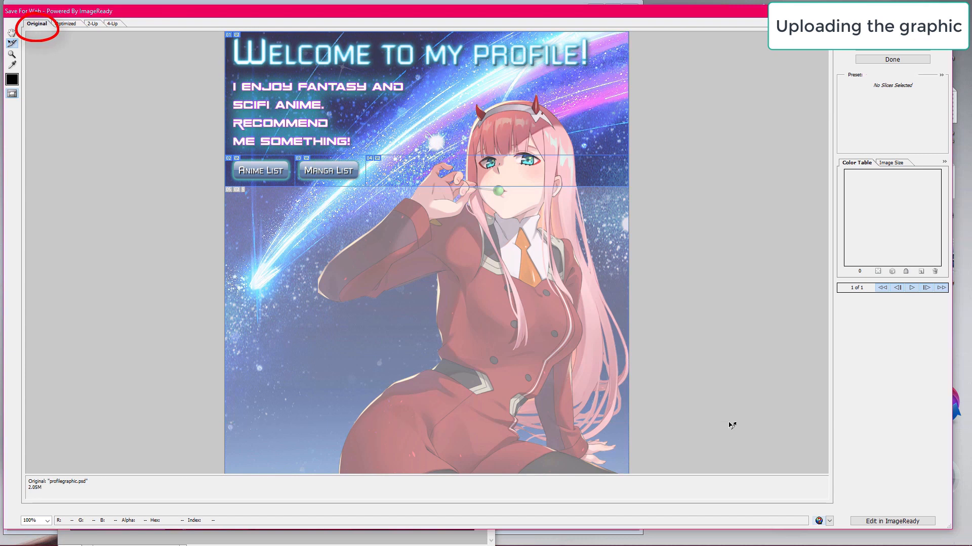
{"action": "key", "text": "ctrl+a"}
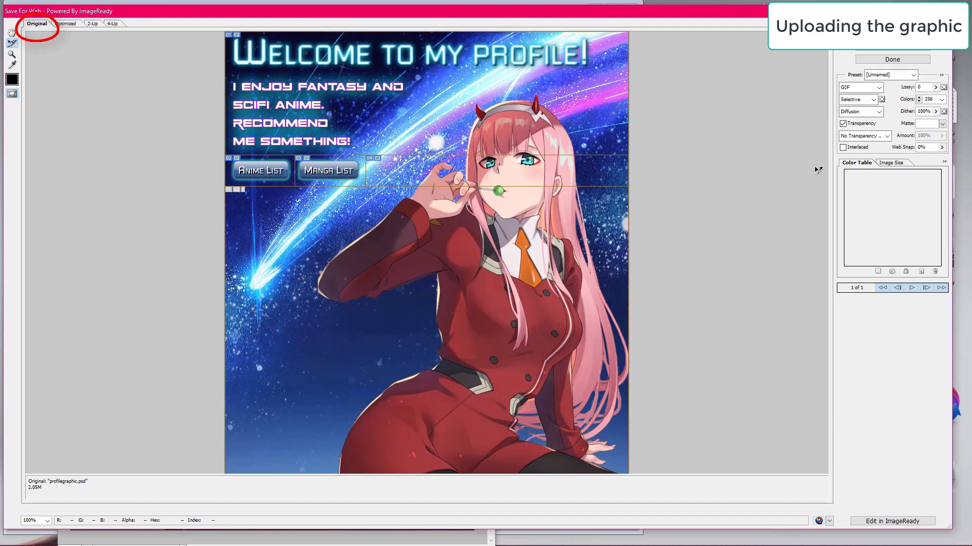
{"action": "left_click", "coordinate": [879, 88]}
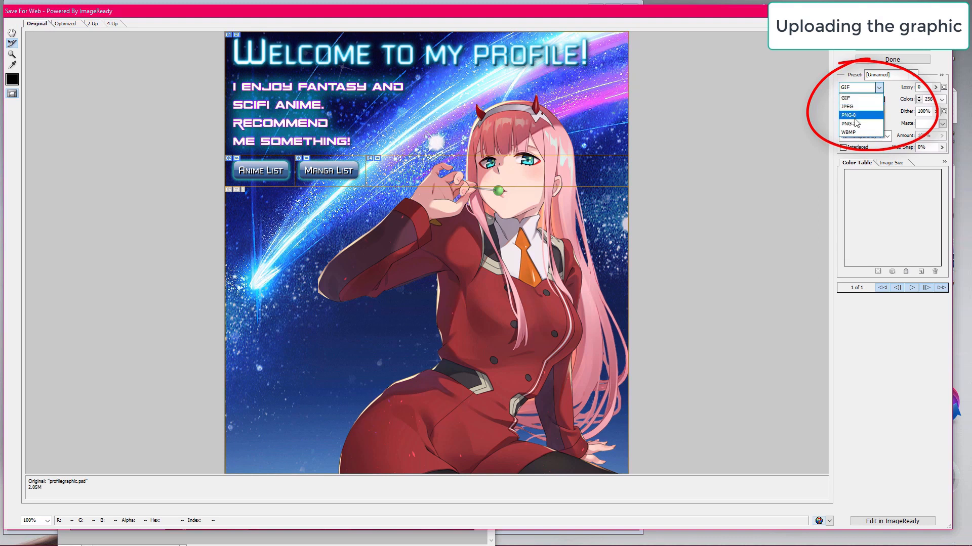
{"action": "left_click", "coordinate": [848, 126]}
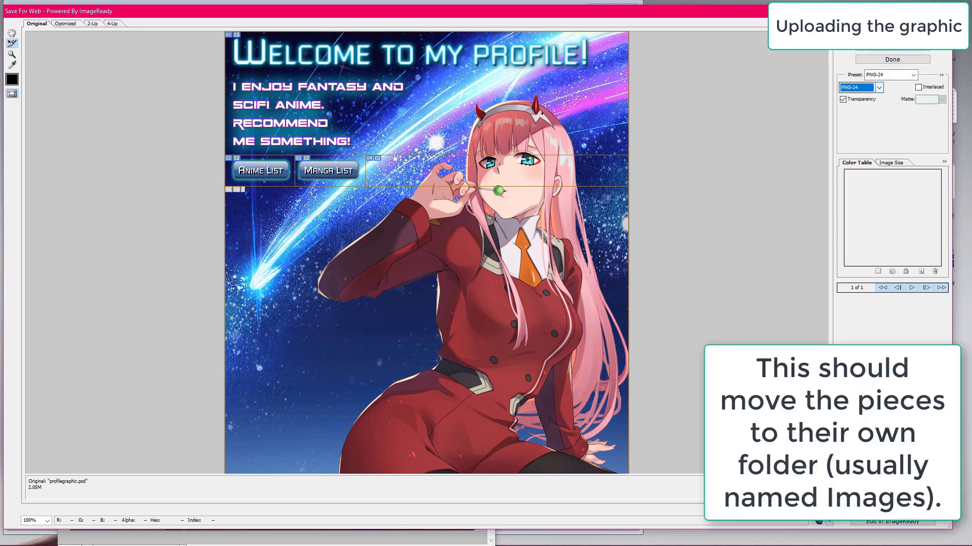
{"action": "left_click", "coordinate": [891, 36]}
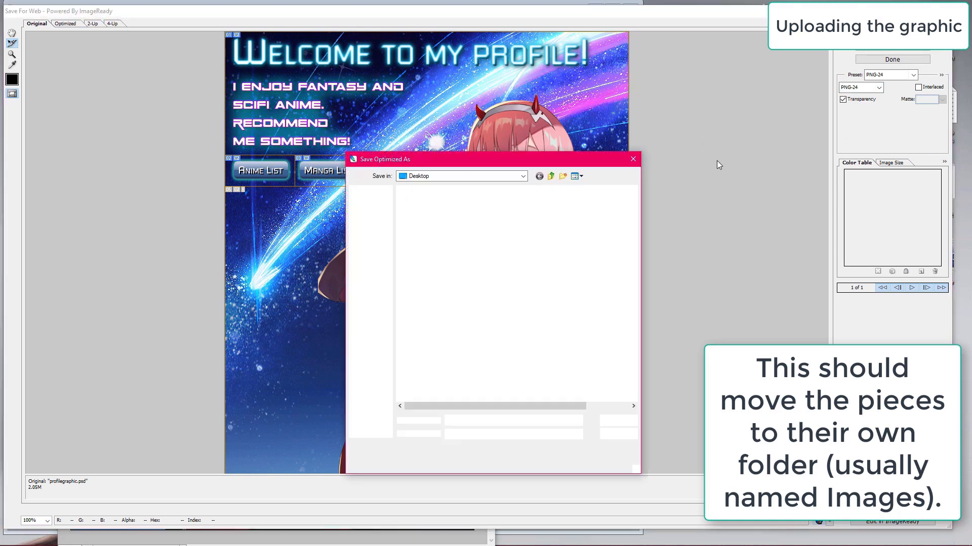
{"action": "left_click", "coordinate": [614, 421]}
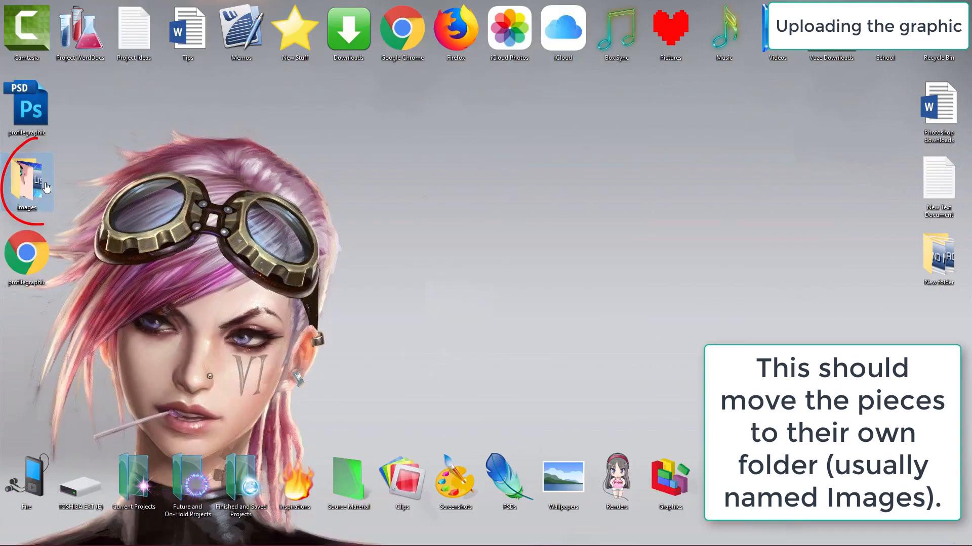
Step: Open the images folder on the Desktop and examine the slices profilegraphic_01 to profilegraphic_05
{"action": "double_click", "coordinate": [23, 182]}
{"action": "left_click", "coordinate": [236, 145]}
{"action": "left_click", "coordinate": [286, 143]}
{"action": "left_click", "coordinate": [344, 143]}
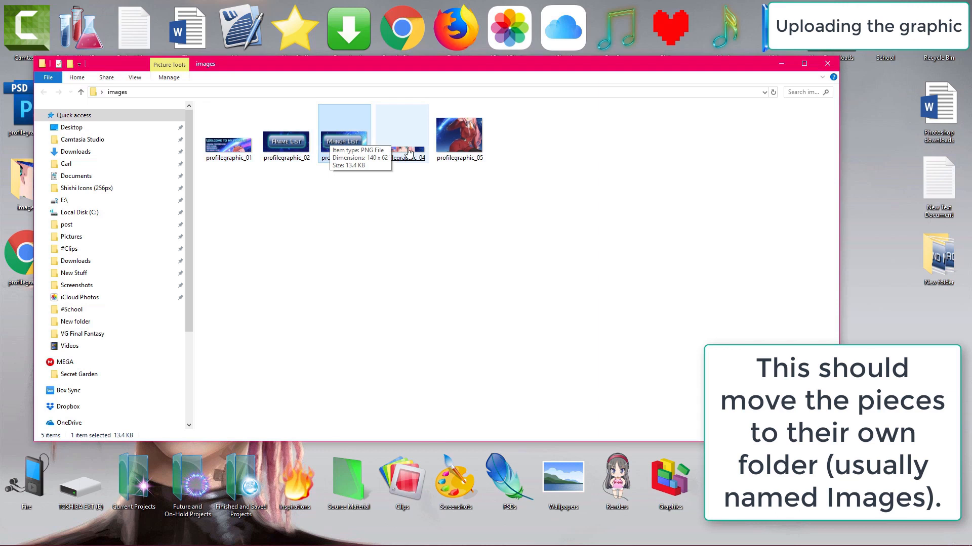
{"action": "left_click", "coordinate": [402, 147]}
{"action": "left_click", "coordinate": [460, 146]}
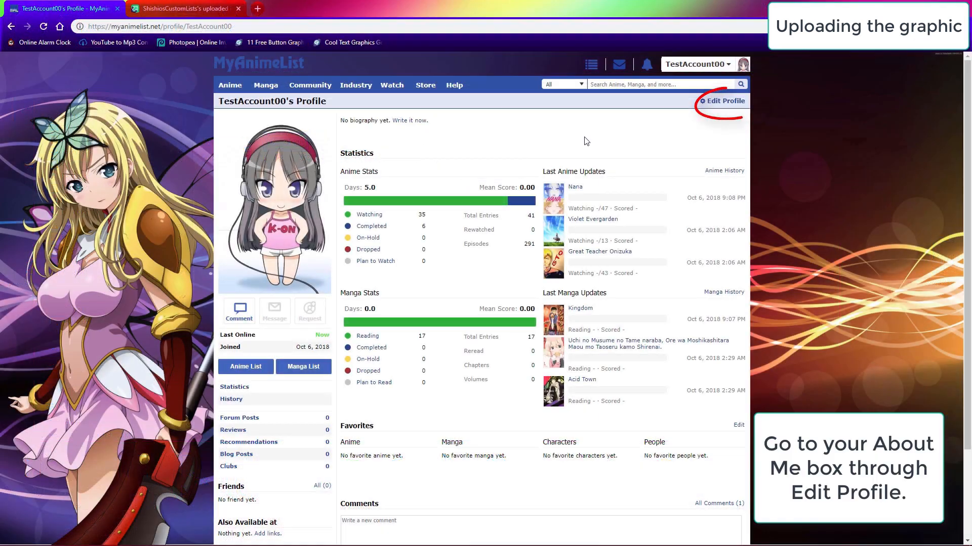
Step: In the browser, open Edit Profile on MyAnimeList and place the cursor in the About Me box
{"action": "left_click", "coordinate": [724, 101]}
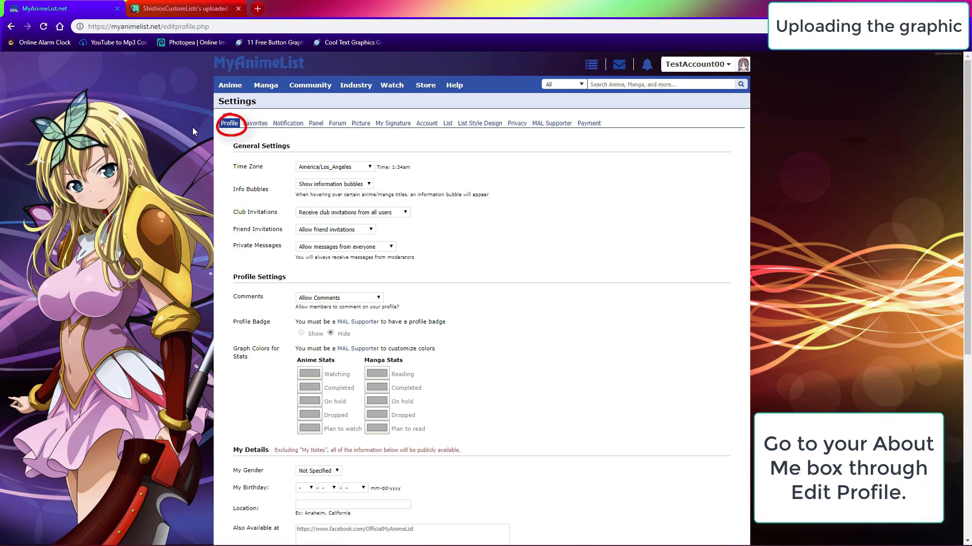
{"action": "scroll", "coordinate": [193, 127], "scroll_direction": "down", "scroll_amount": 4}
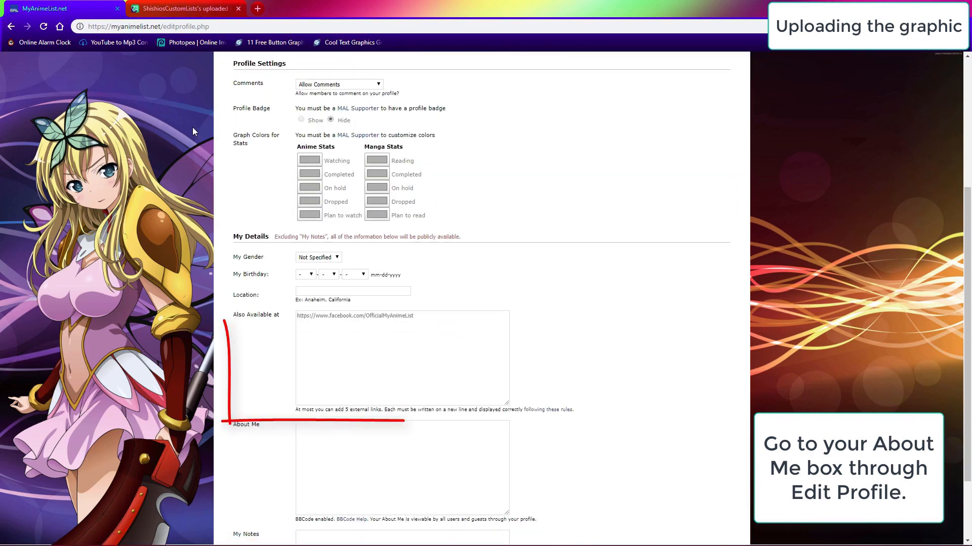
{"action": "scroll", "coordinate": [192, 126], "scroll_direction": "down", "scroll_amount": 2}
{"action": "left_click", "coordinate": [346, 360]}
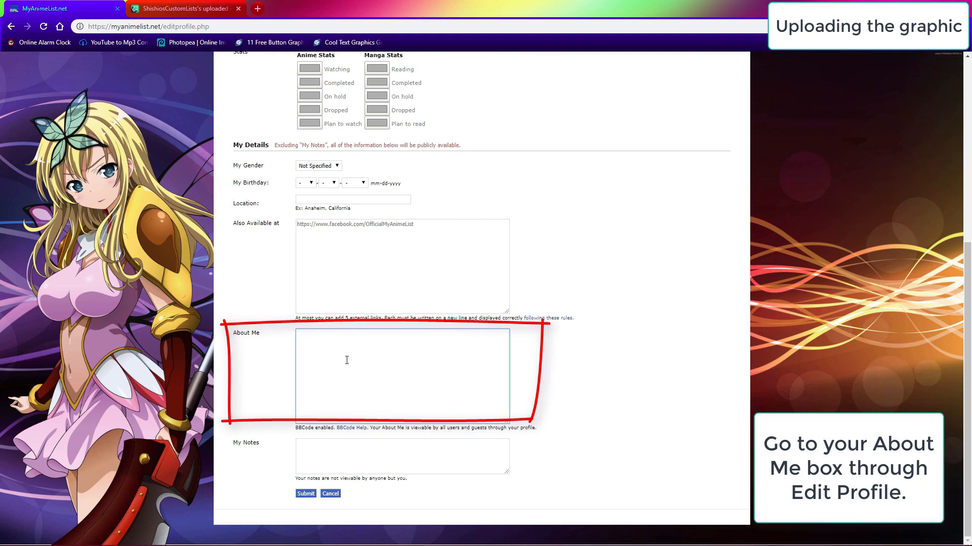
Step: Switch to Imgur and upload the slices profilegraphic_01 to profilegraphic_05 from the Desktop images folder
{"action": "left_click", "coordinate": [184, 7]}
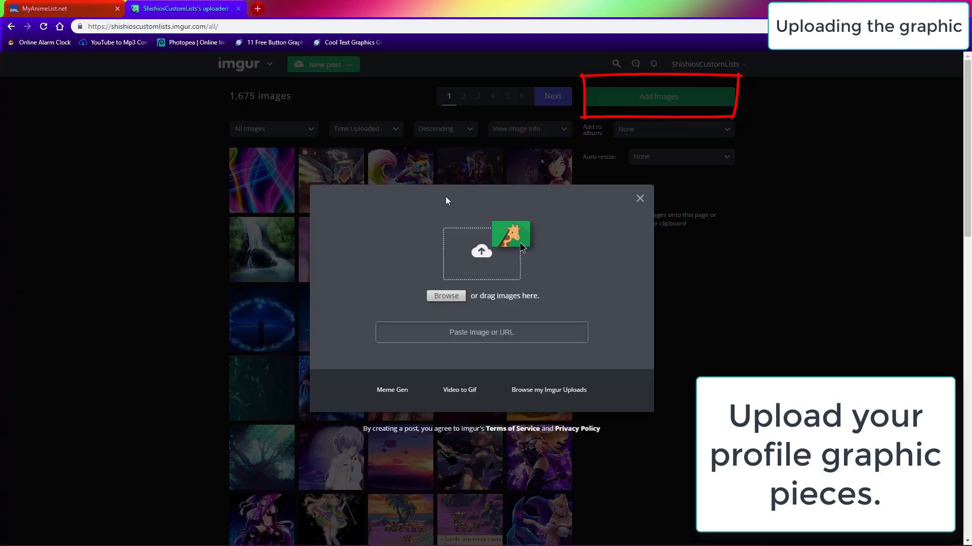
{"action": "left_click", "coordinate": [446, 296]}
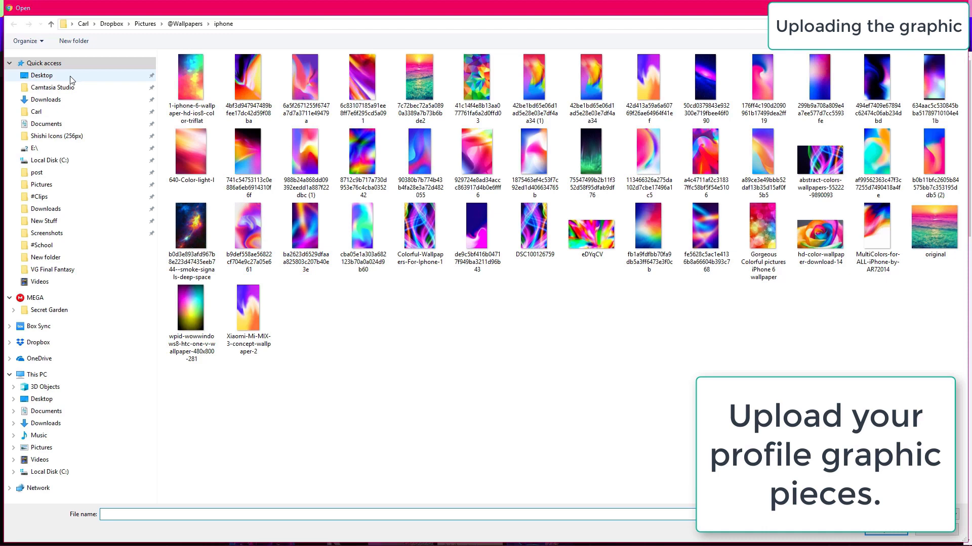
{"action": "left_click", "coordinate": [73, 77]}
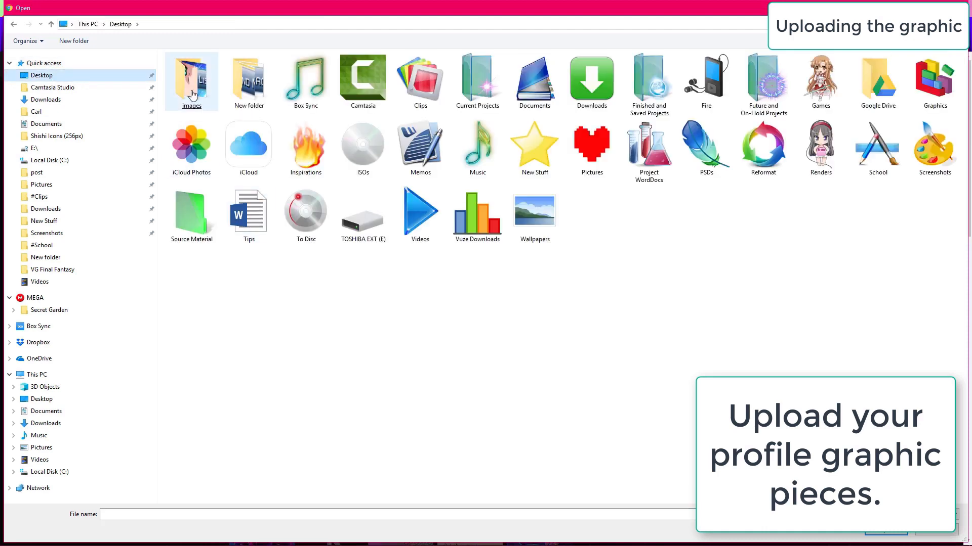
{"action": "left_click", "coordinate": [195, 86]}
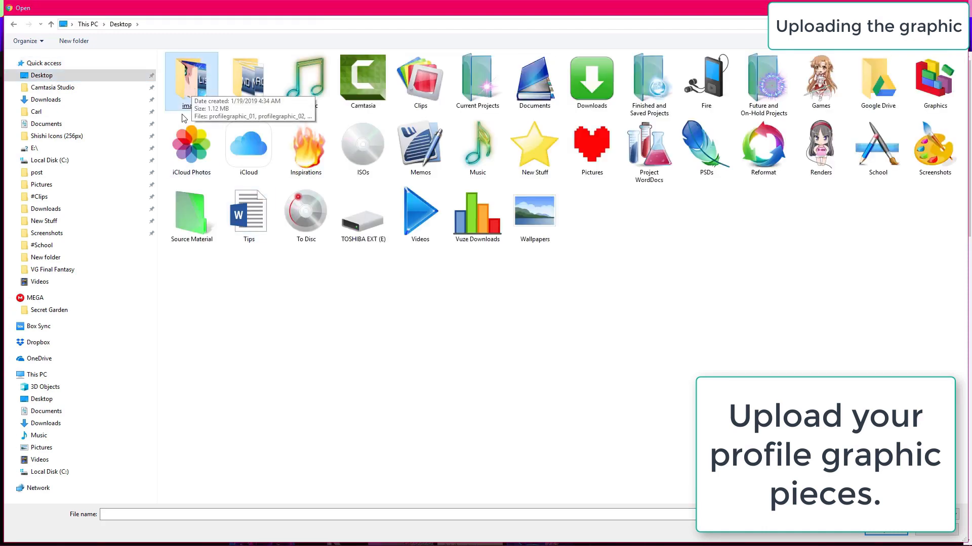
{"action": "double_click", "coordinate": [186, 86]}
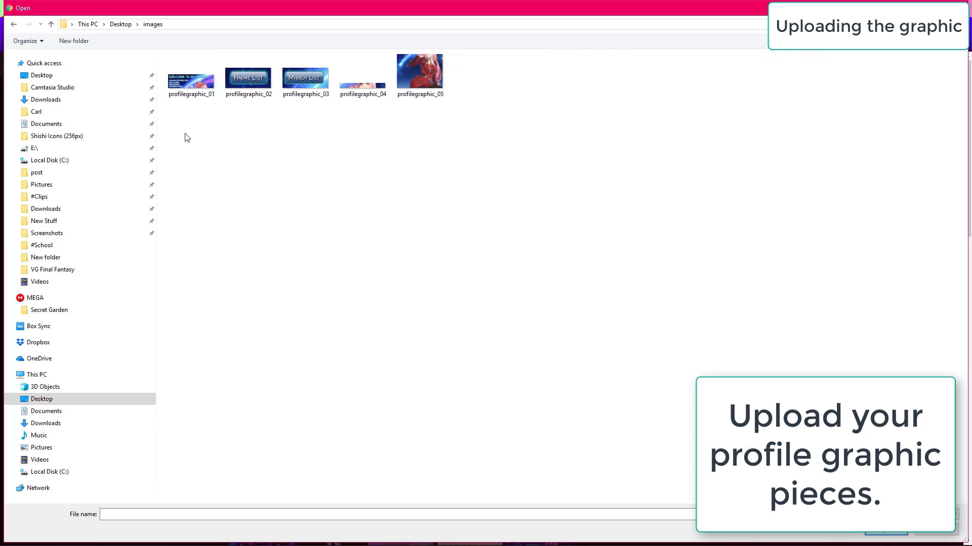
{"action": "left_click_drag", "start_coordinate": [184, 134], "coordinate": [540, 75]}
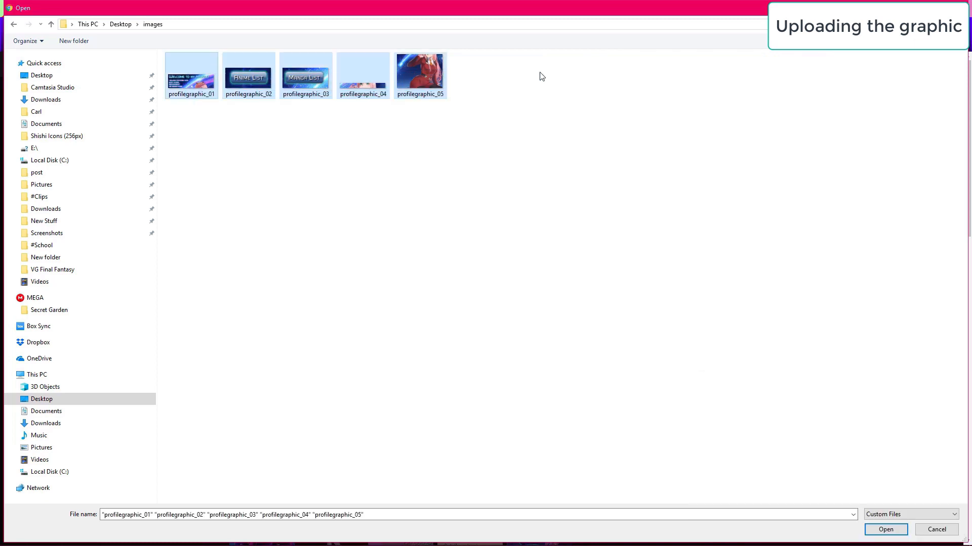
{"action": "left_click", "coordinate": [885, 529]}
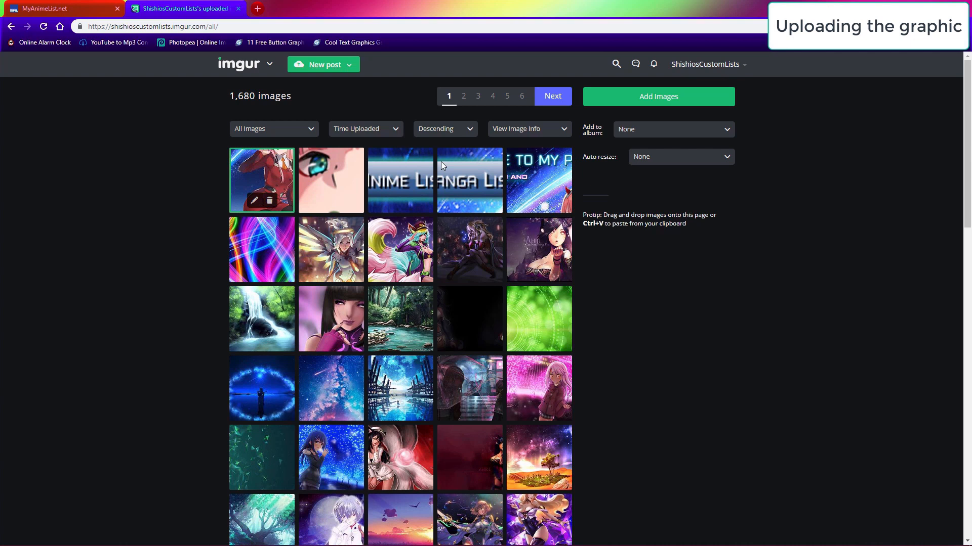
Step: Copy the BBCode of the "Welcome to my profile!" header image into the MyAnimeList About Me box and enlarge the box
{"action": "left_click", "coordinate": [533, 166]}
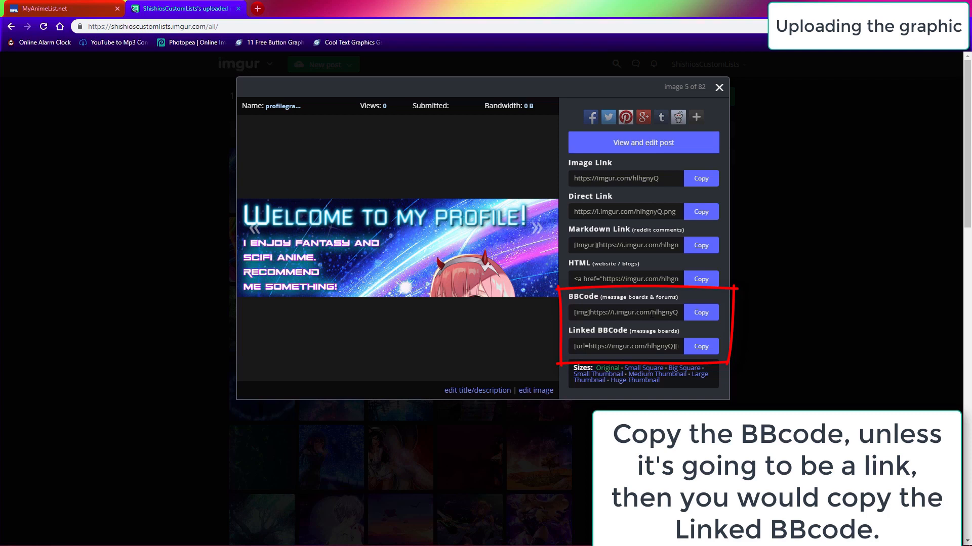
{"action": "left_click", "coordinate": [673, 314]}
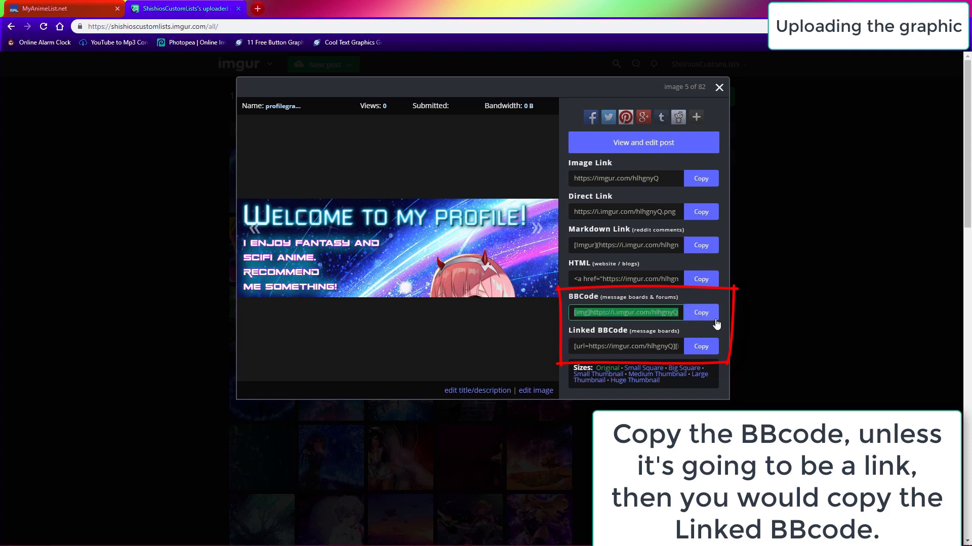
{"action": "left_click", "coordinate": [709, 323]}
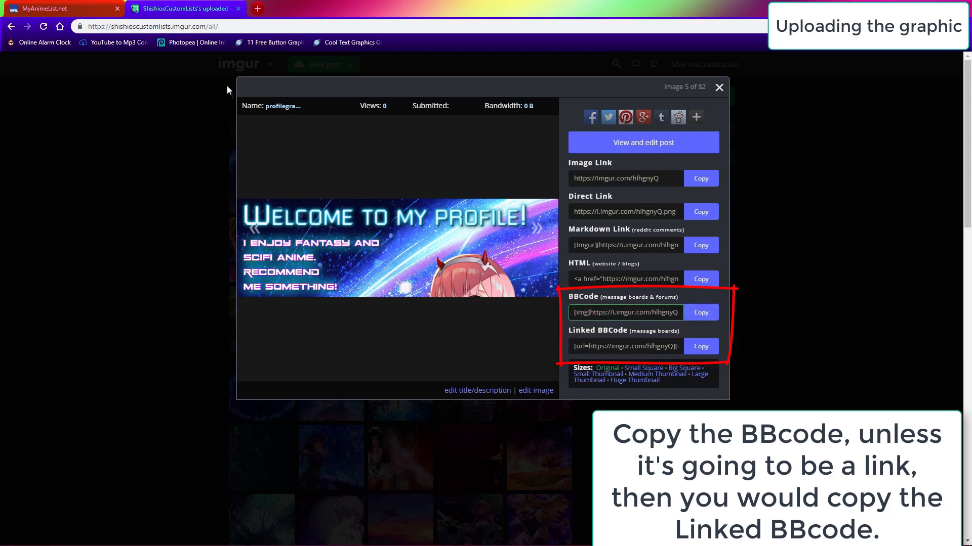
{"action": "left_click", "coordinate": [81, 6]}
{"action": "right_click", "coordinate": [329, 336]}
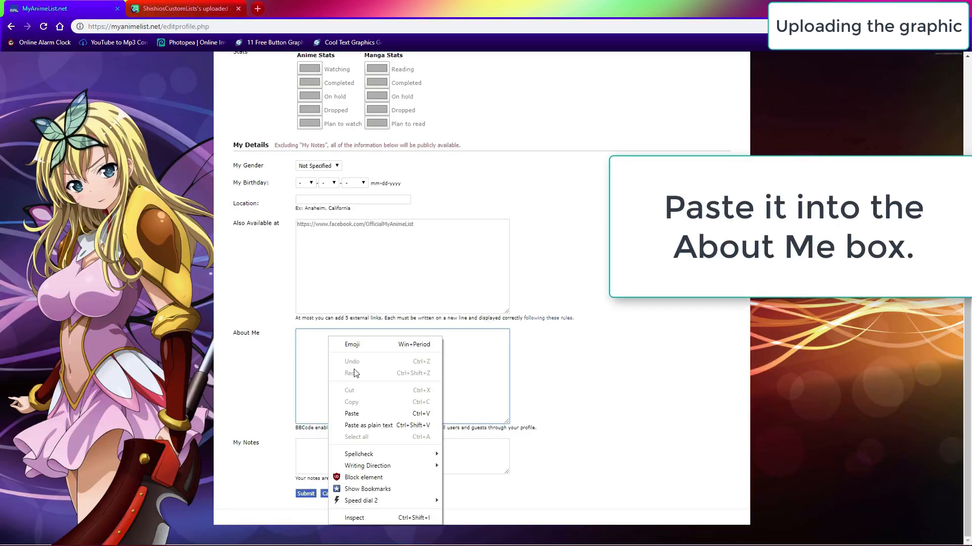
{"action": "left_click", "coordinate": [362, 415]}
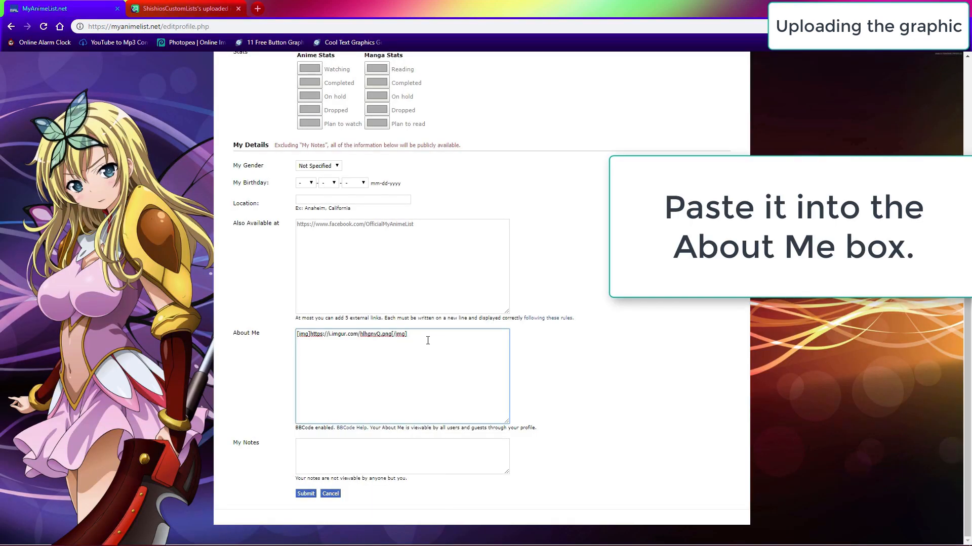
{"action": "left_click_drag", "start_coordinate": [507, 424], "coordinate": [827, 456]}
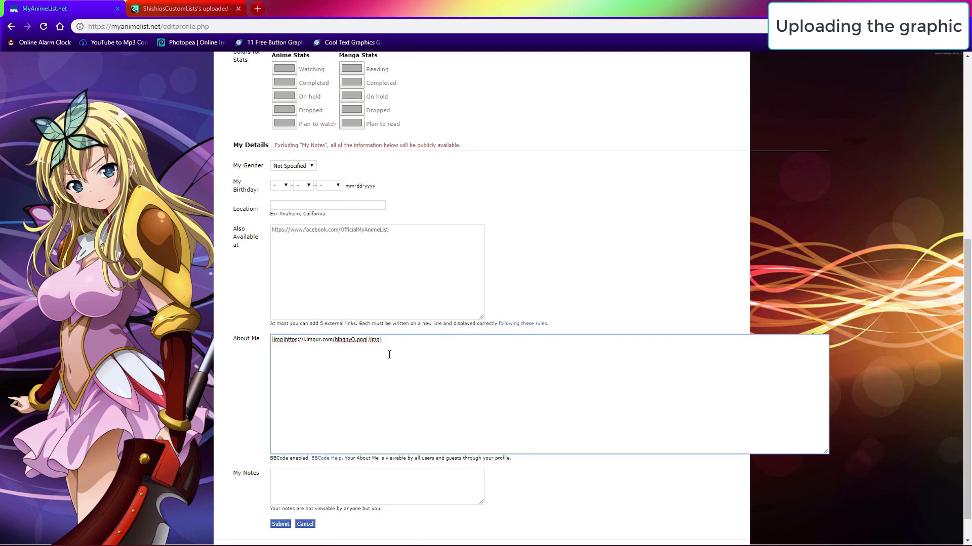
Step: Copy the Linked BBCode of the Anime List button from Imgur and paste it on a new line below the header code
{"action": "left_click", "coordinate": [191, 15]}
{"action": "left_click", "coordinate": [157, 196]}
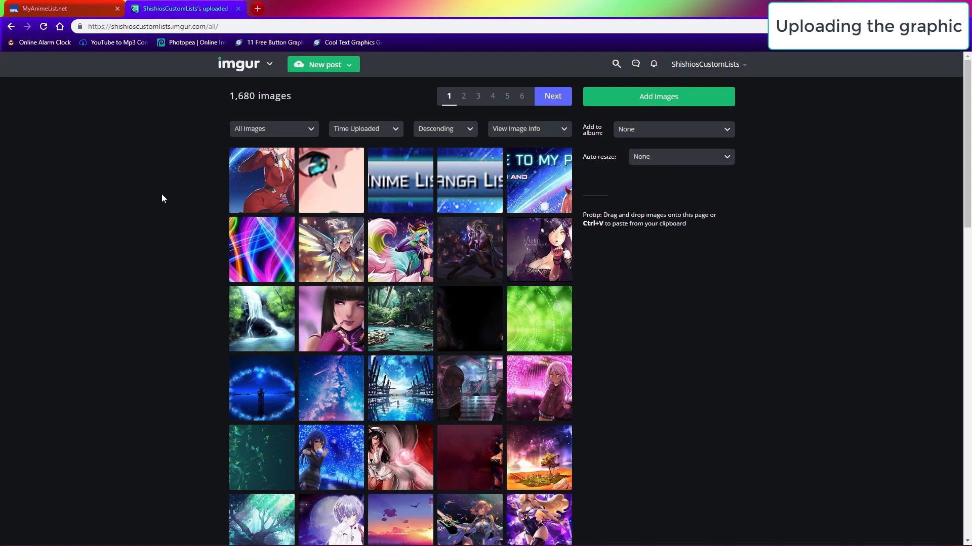
{"action": "left_click", "coordinate": [400, 173]}
{"action": "left_click", "coordinate": [711, 313]}
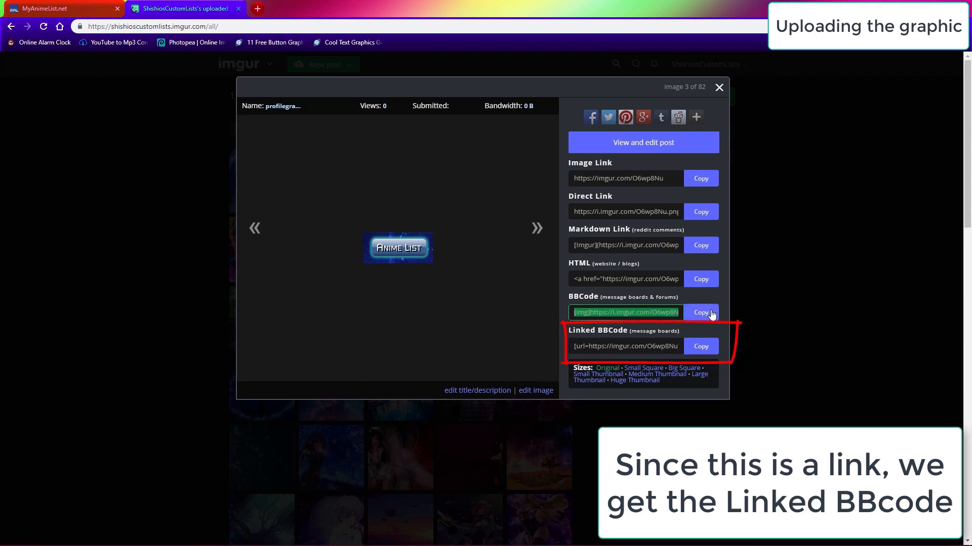
{"action": "left_click", "coordinate": [639, 347]}
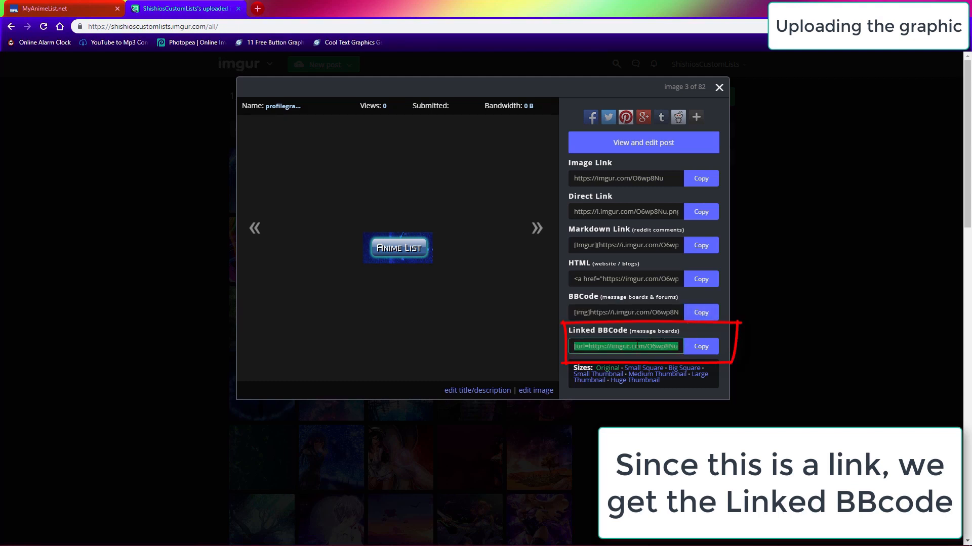
{"action": "left_click", "coordinate": [700, 348]}
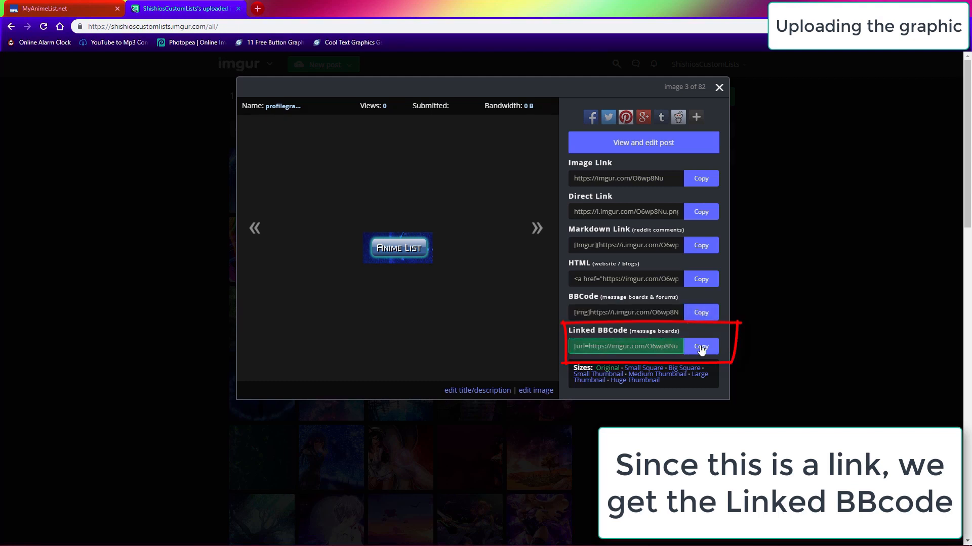
{"action": "left_click", "coordinate": [44, 8]}
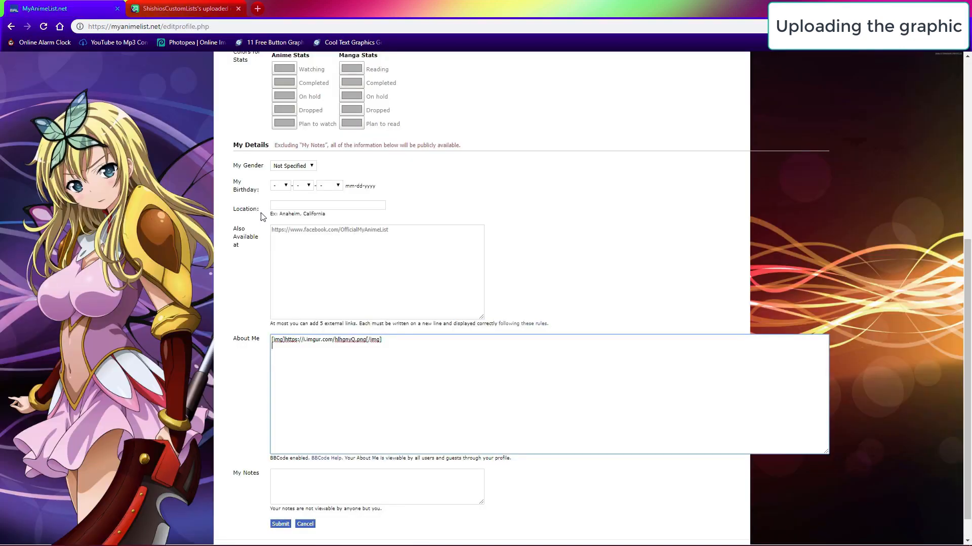
{"action": "left_click_drag", "start_coordinate": [297, 341], "coordinate": [295, 347]}
{"action": "left_click", "coordinate": [295, 347]}
{"action": "right_click", "coordinate": [294, 347]}
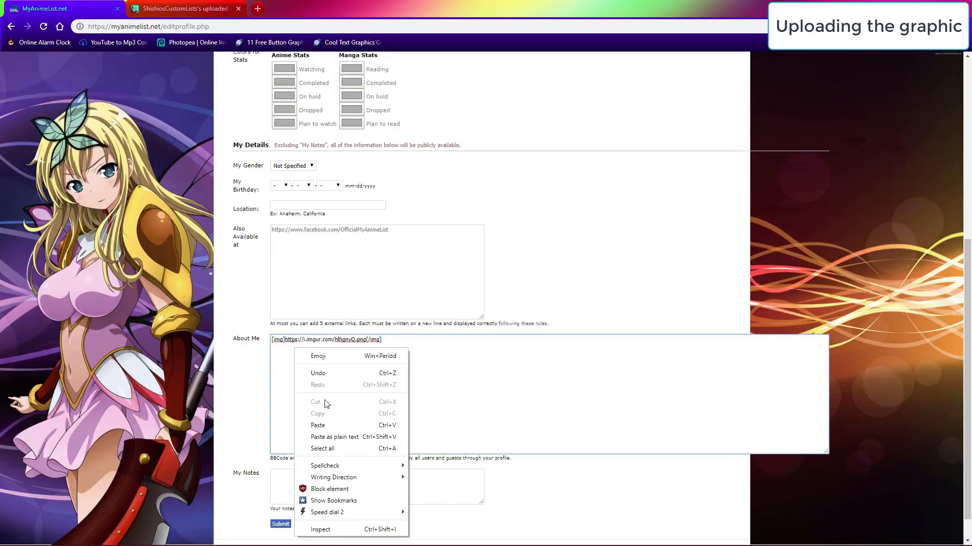
{"action": "left_click", "coordinate": [318, 425]}
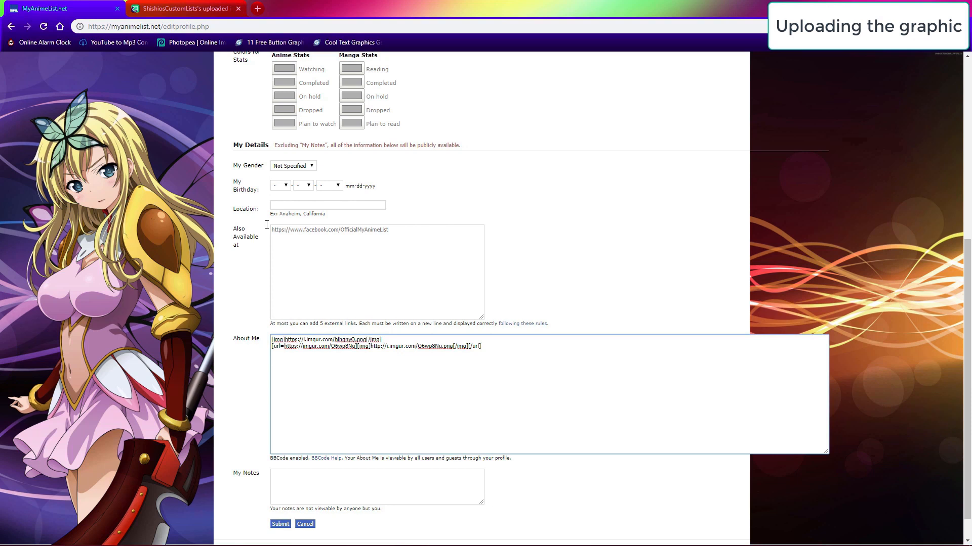
Step: Copy the Manga List button's Linked BBCode from Imgur and paste it directly after the Anime List code on the same line
{"action": "left_click", "coordinate": [187, 5]}
{"action": "left_click", "coordinate": [151, 241]}
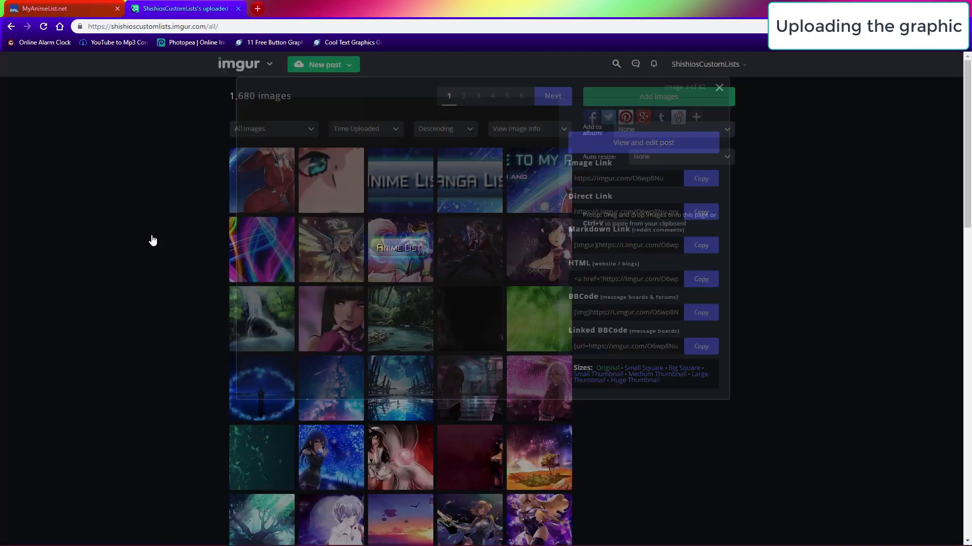
{"action": "left_click", "coordinate": [485, 187]}
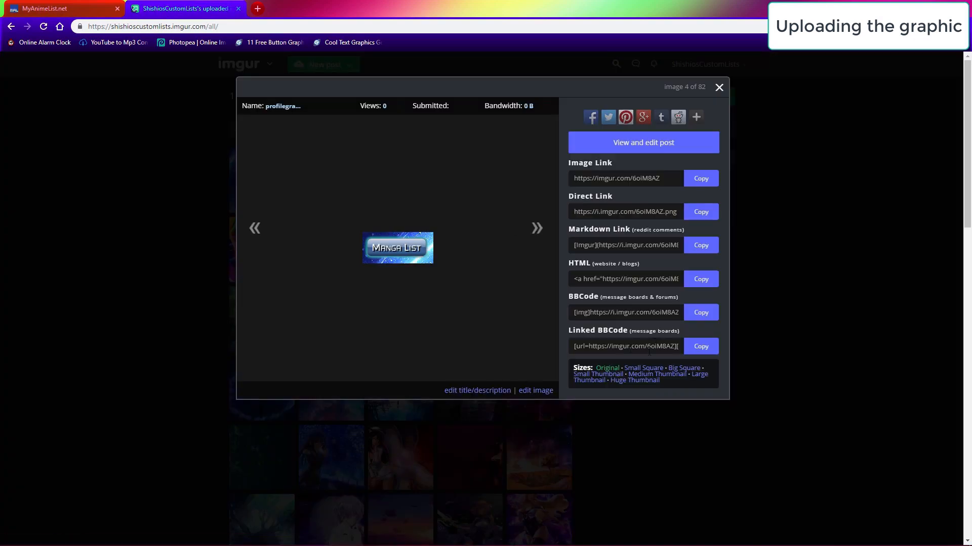
{"action": "left_click", "coordinate": [701, 347]}
{"action": "left_click", "coordinate": [61, 8]}
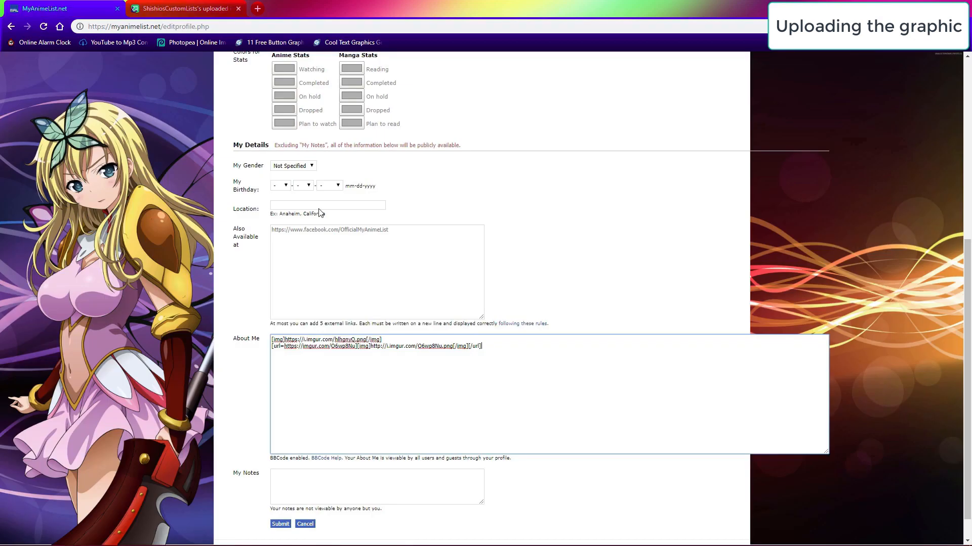
{"action": "right_click", "coordinate": [488, 345]}
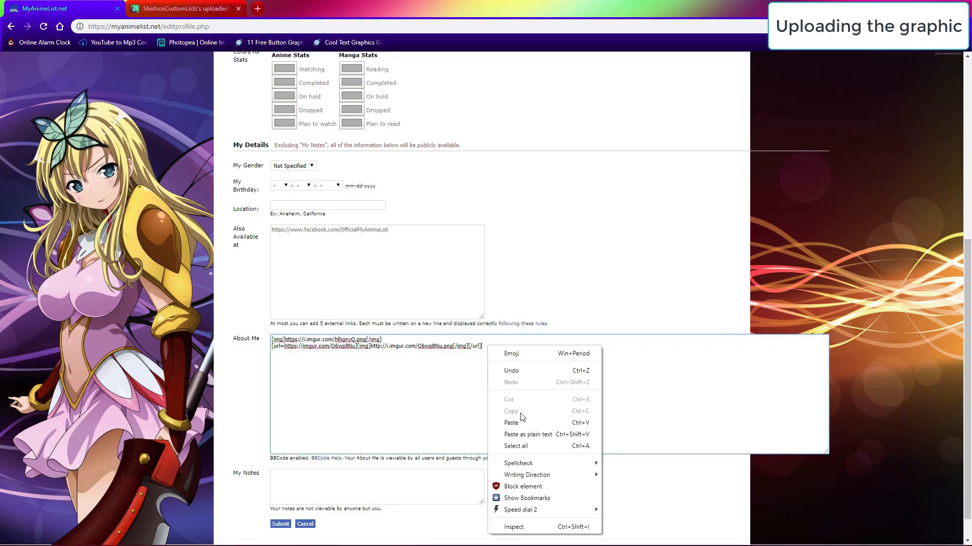
{"action": "left_click", "coordinate": [522, 424]}
Step: Copy the plain BBCode of the narrow eye strip from Imgur and append it to the button line in About Me
{"action": "left_click", "coordinate": [182, 9]}
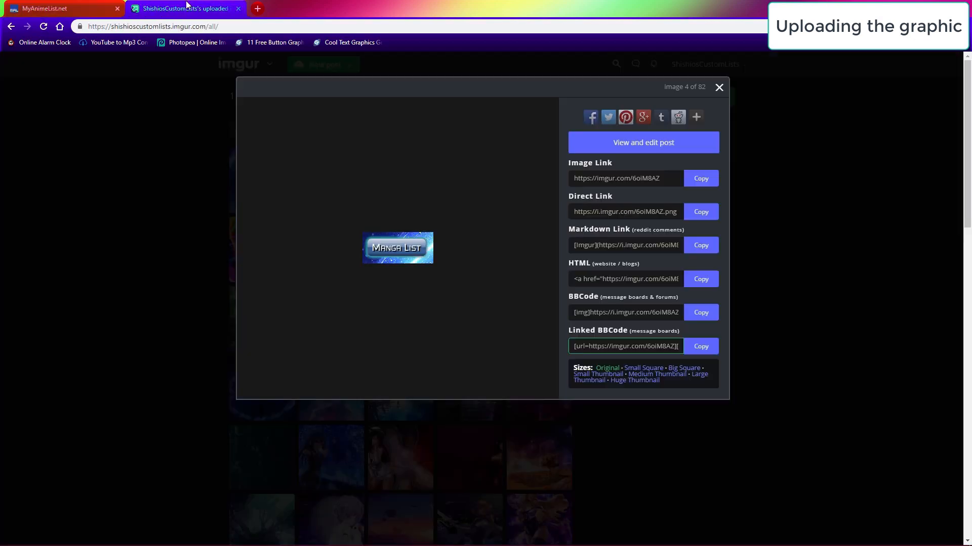
{"action": "left_click", "coordinate": [48, 281]}
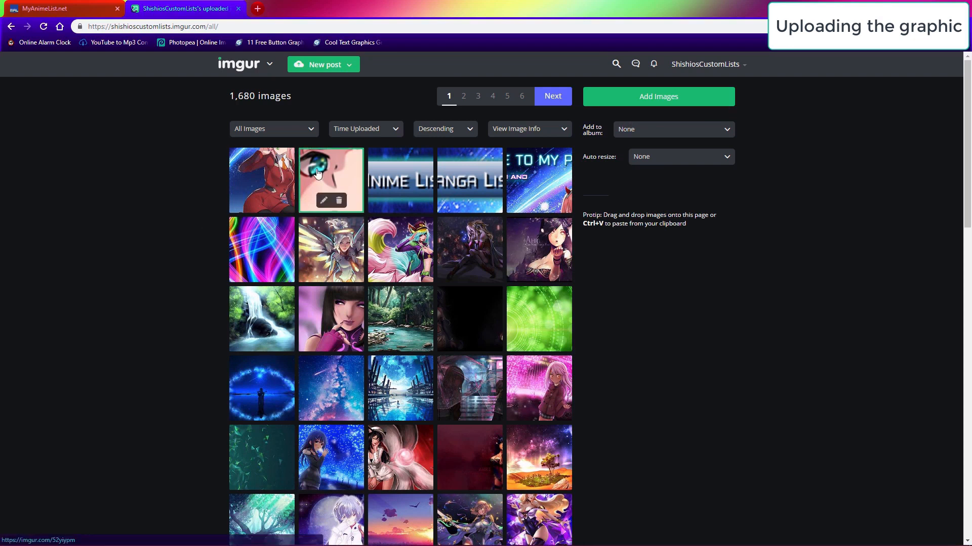
{"action": "left_click", "coordinate": [337, 184]}
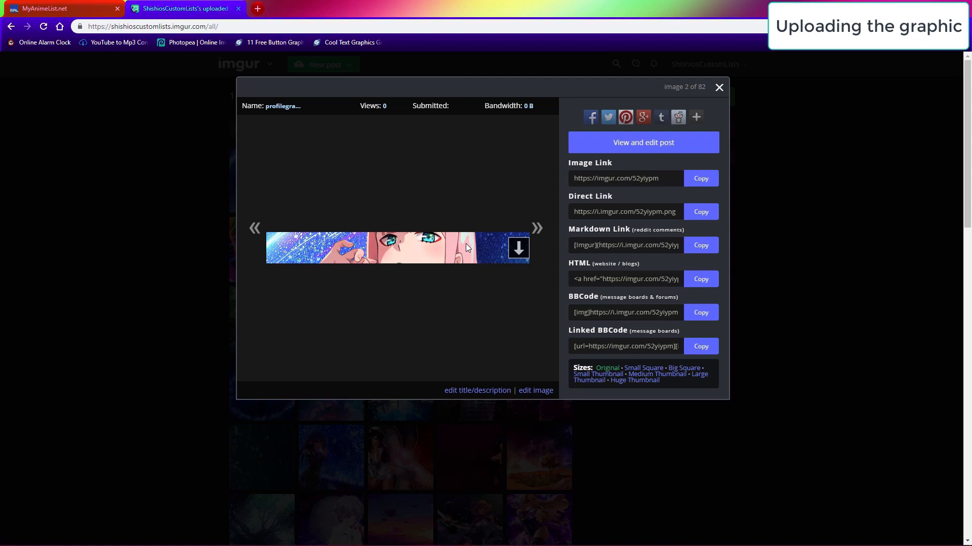
{"action": "left_click", "coordinate": [698, 313]}
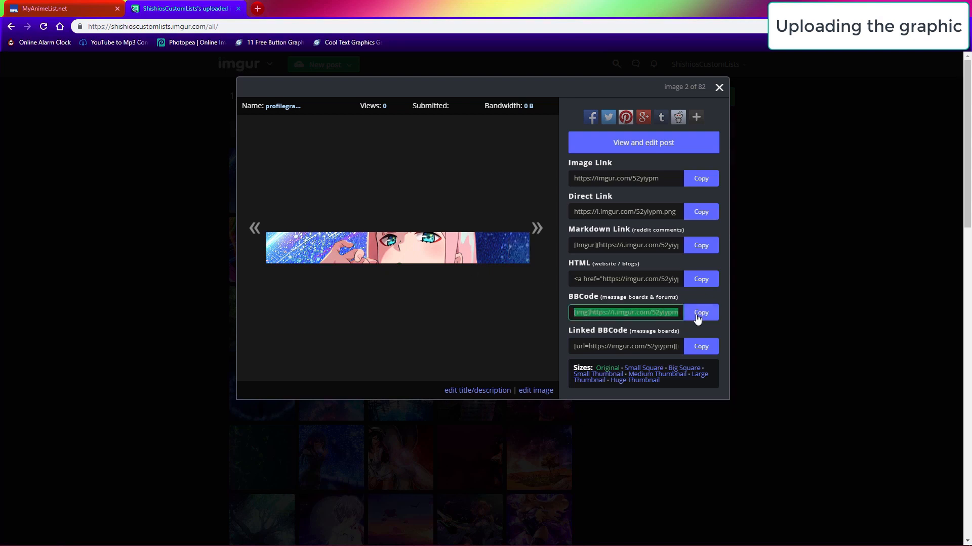
{"action": "left_click", "coordinate": [77, 7]}
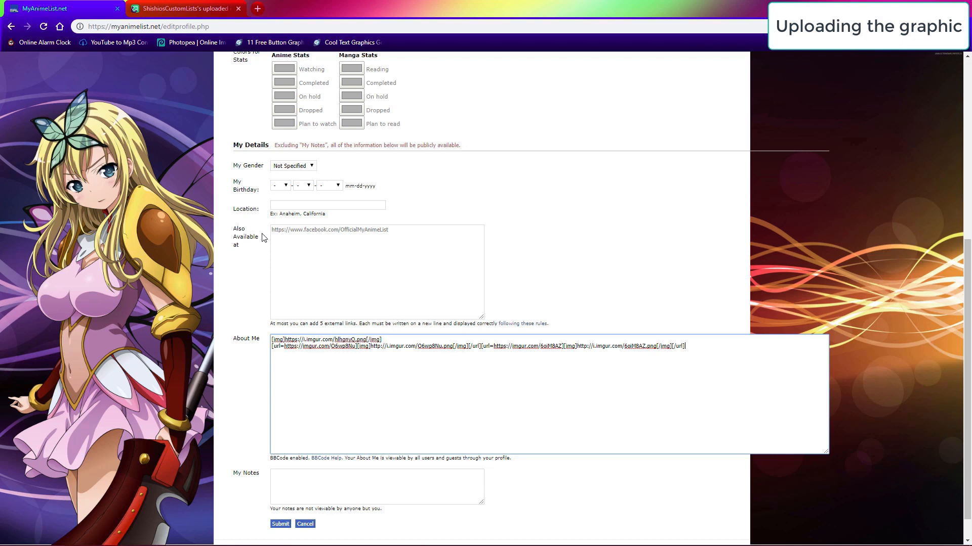
{"action": "right_click", "coordinate": [694, 348]}
{"action": "left_click", "coordinate": [724, 431]}
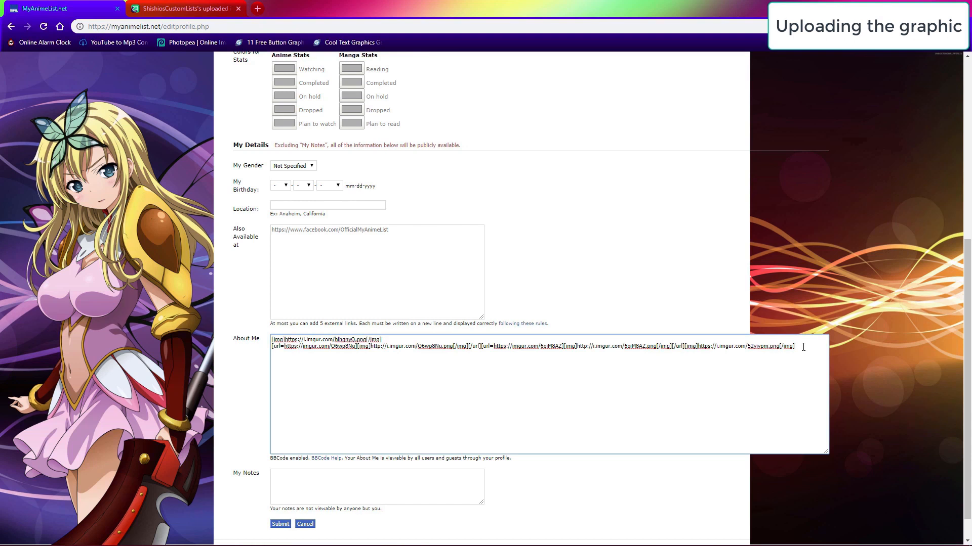
Step: Copy the BBCode of the large lower image in the red uniform and paste it on a third line in About Me
{"action": "left_click", "coordinate": [185, 8]}
{"action": "left_click", "coordinate": [125, 197]}
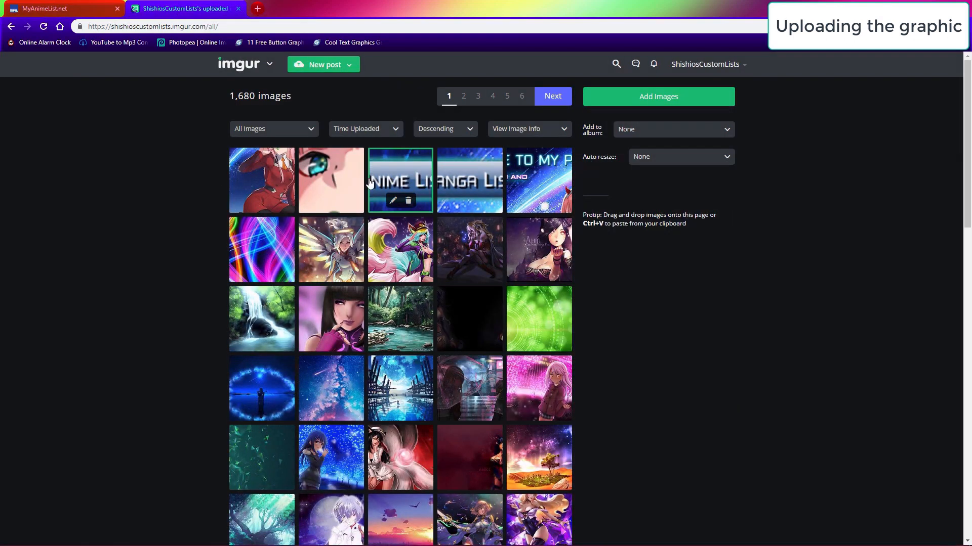
{"action": "left_click", "coordinate": [262, 180]}
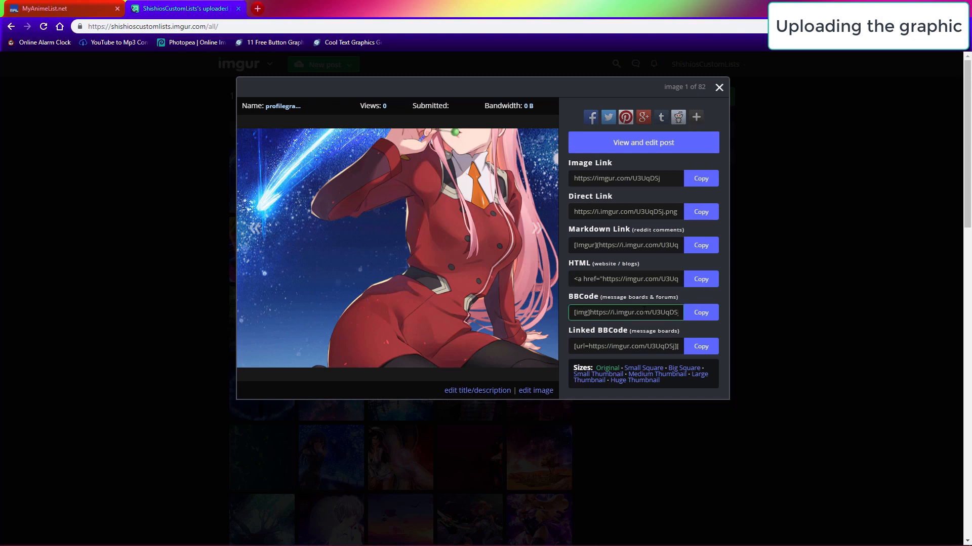
{"action": "left_click", "coordinate": [701, 313]}
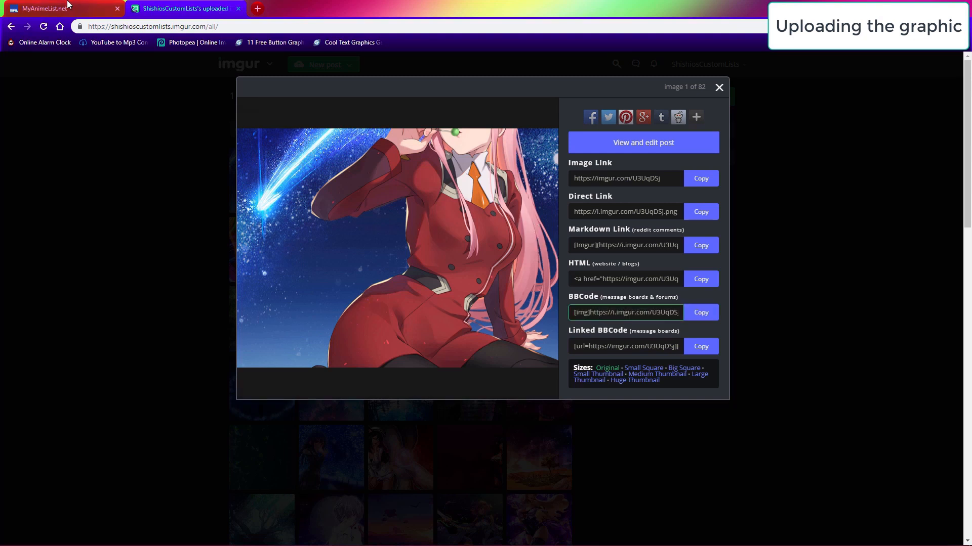
{"action": "left_click", "coordinate": [51, 9]}
{"action": "right_click", "coordinate": [278, 355]}
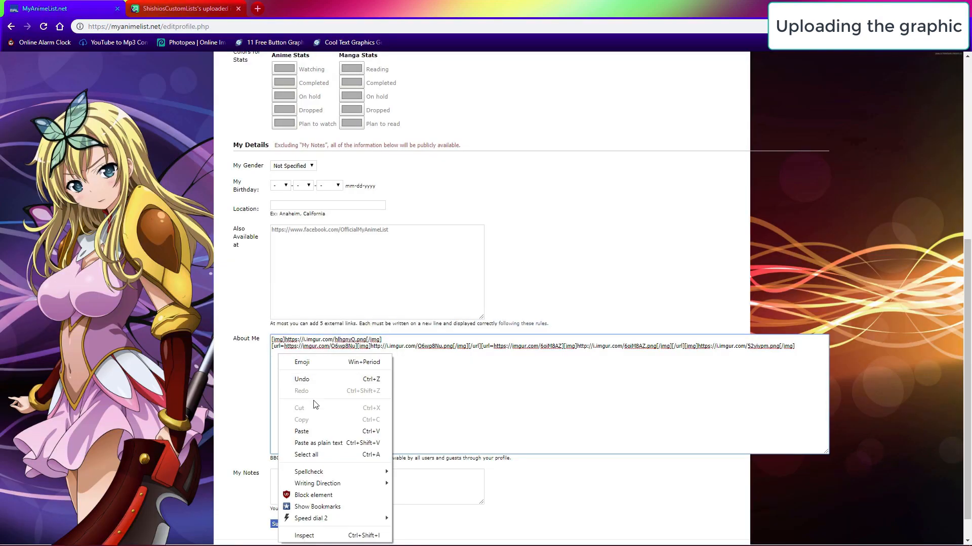
{"action": "left_click", "coordinate": [318, 431]}
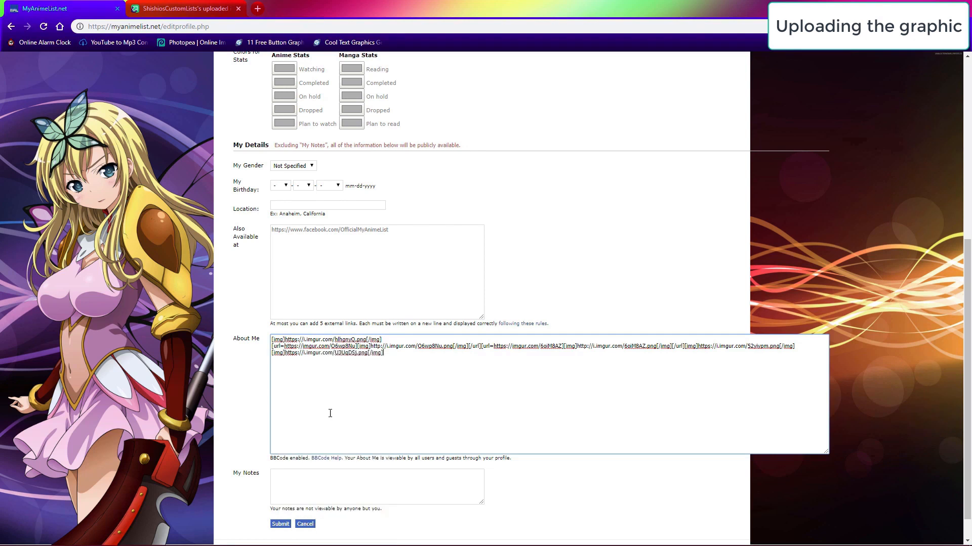
Step: Submit the profile changes and open the account's profile page to check how the assembled graphic displays
{"action": "left_click", "coordinate": [213, 369]}
{"action": "scroll", "coordinate": [237, 376], "scroll_direction": "down", "scroll_amount": 1}
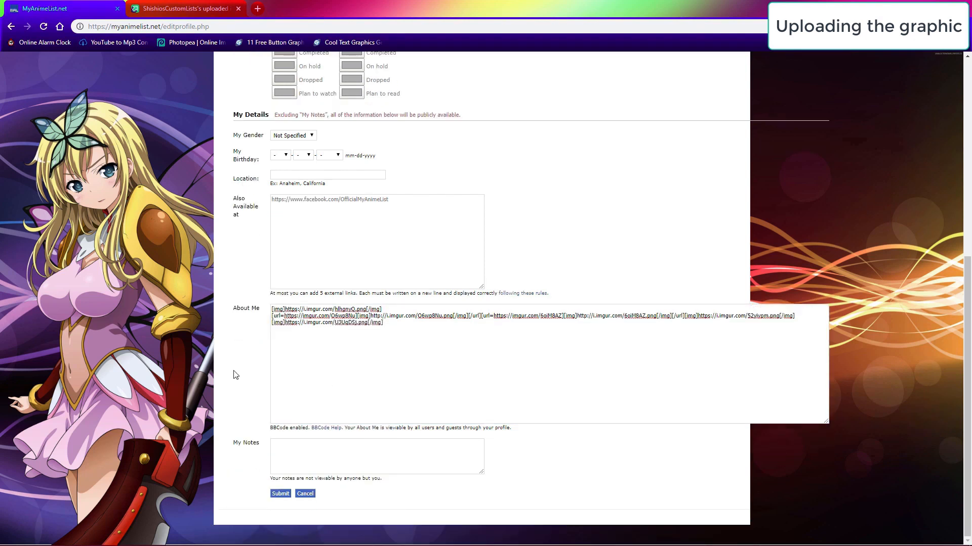
{"action": "left_click", "coordinate": [280, 493]}
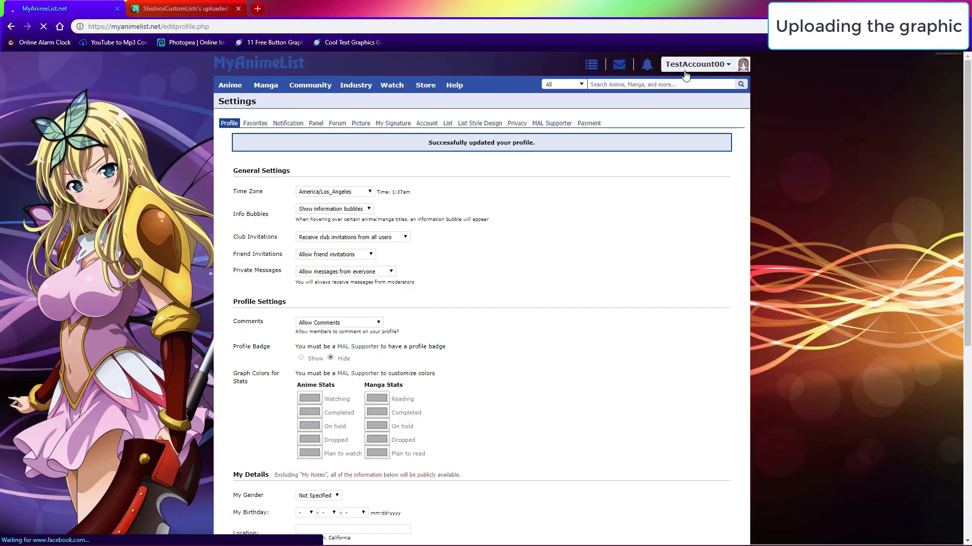
{"action": "left_click", "coordinate": [685, 68]}
{"action": "left_click", "coordinate": [689, 84]}
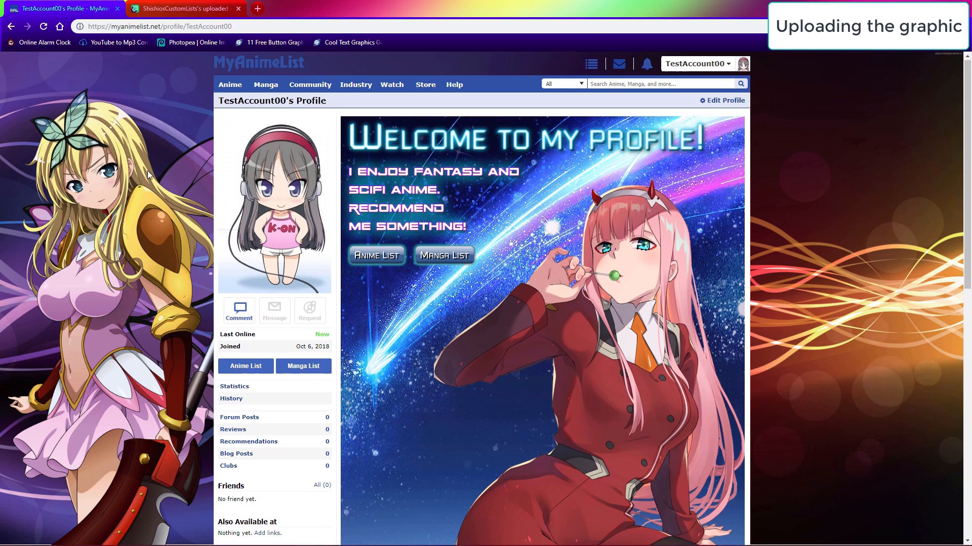
{"action": "scroll", "coordinate": [147, 171], "scroll_direction": "down", "scroll_amount": 3}
{"action": "scroll", "coordinate": [147, 171], "scroll_direction": "up", "scroll_amount": 3}
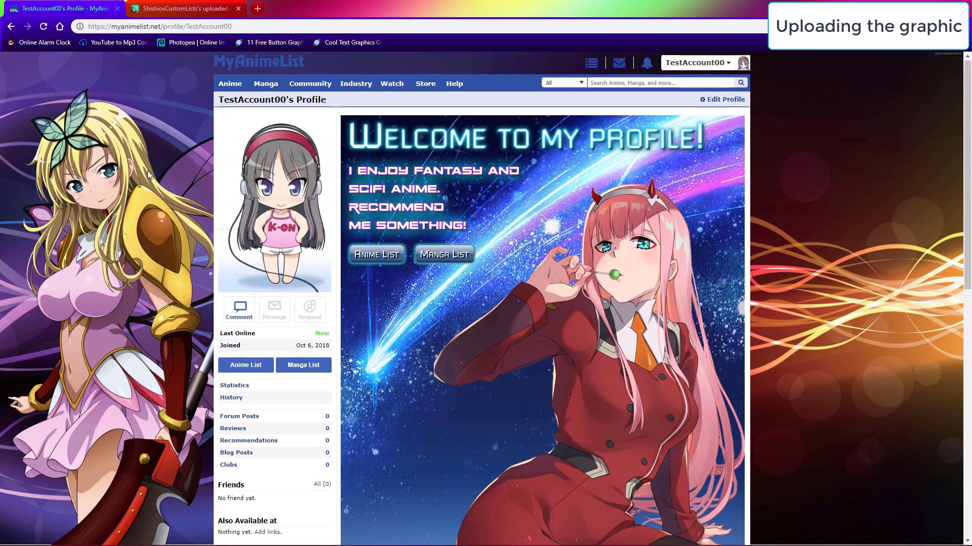
{"action": "scroll", "coordinate": [147, 171], "scroll_direction": "down", "scroll_amount": 3}
{"action": "scroll", "coordinate": [147, 171], "scroll_direction": "up", "scroll_amount": 3}
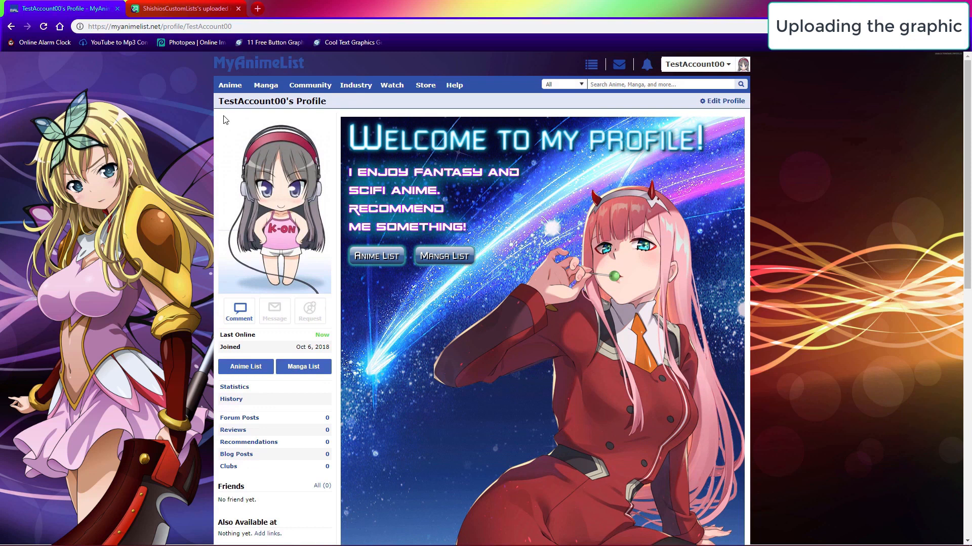
Step: Reopen profile editing and replace the Imgur link after url= in the Anime List button's code with the account's anime list address
{"action": "left_click", "coordinate": [723, 103]}
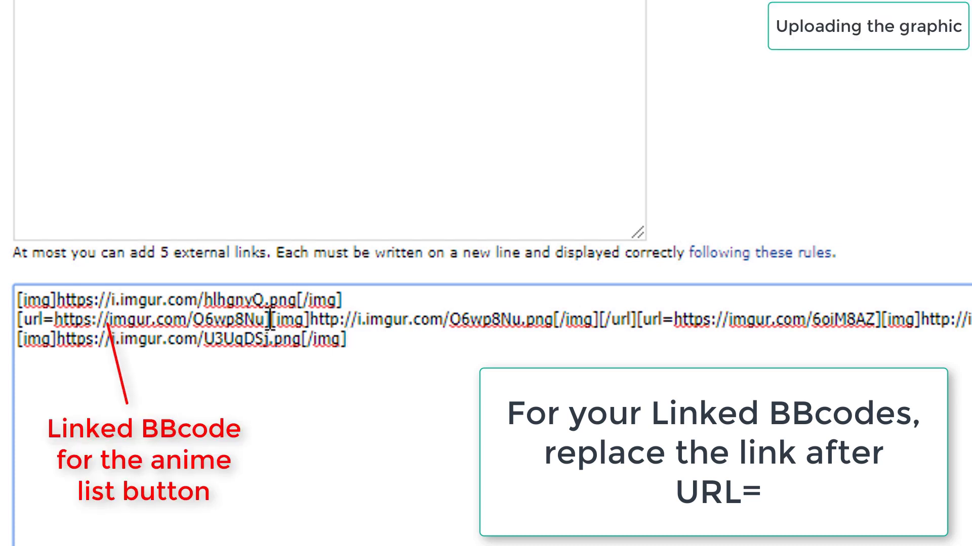
{"action": "left_click_drag", "start_coordinate": [264, 320], "coordinate": [62, 326]}
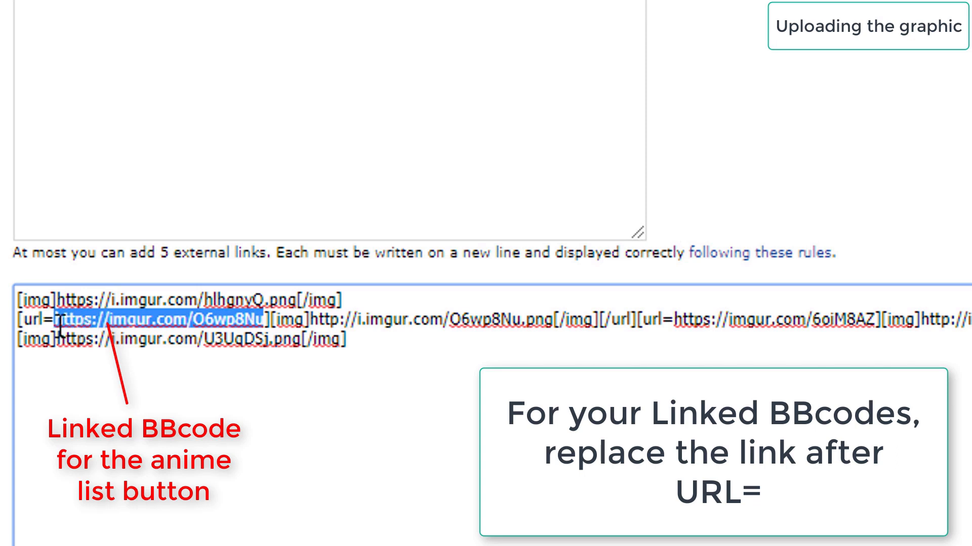
{"action": "key", "text": "BackSpace"}
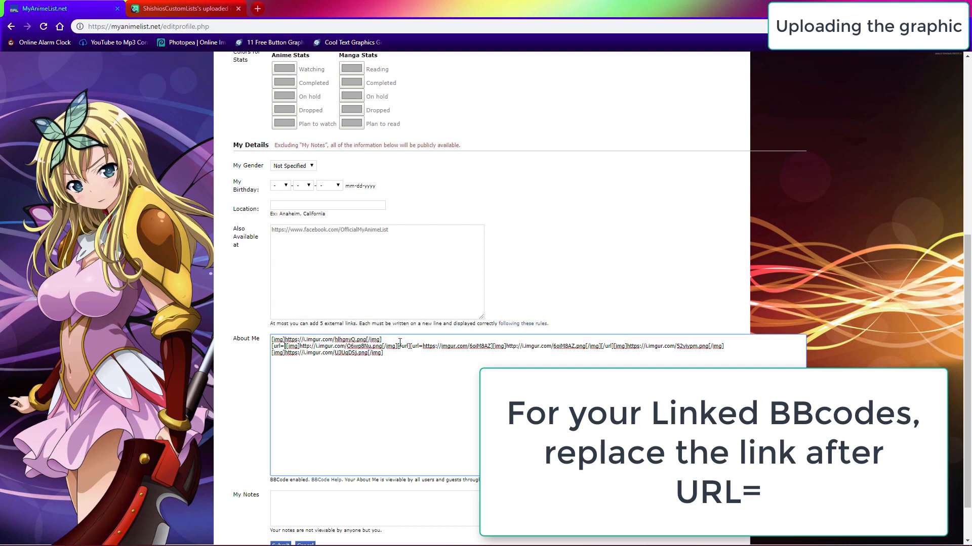
{"action": "scroll", "coordinate": [542, 336], "scroll_direction": "up", "scroll_amount": 7}
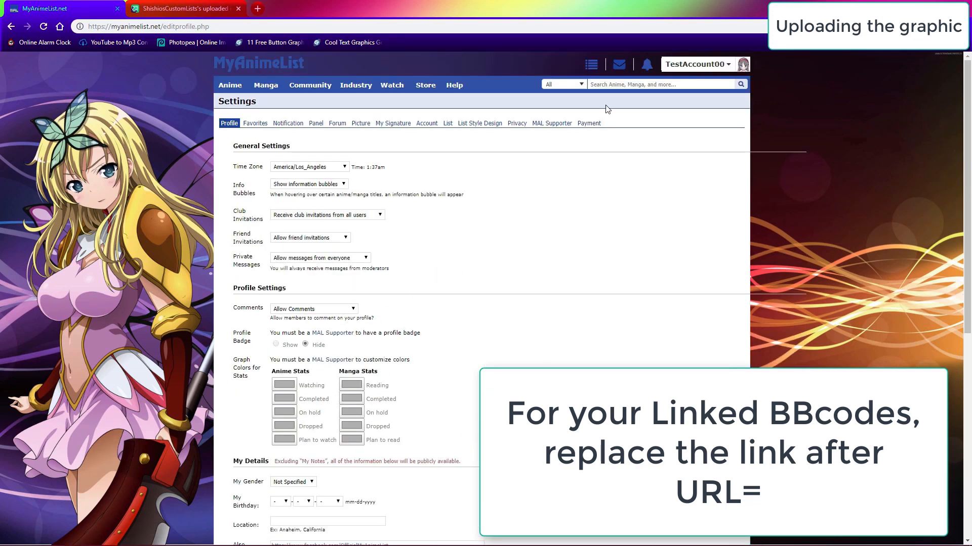
{"action": "mouse_move", "coordinate": [593, 69]}
{"action": "right_click", "coordinate": [590, 86]}
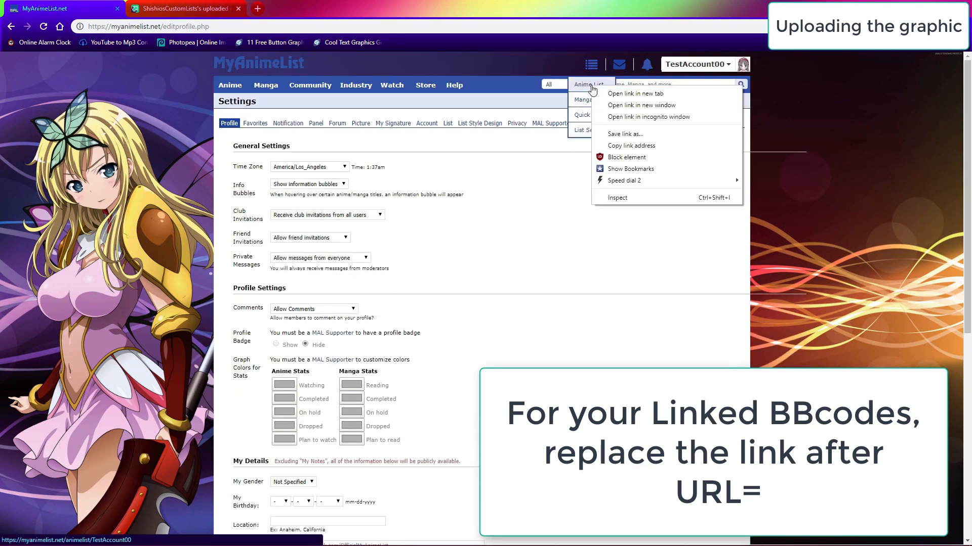
{"action": "left_click", "coordinate": [637, 147]}
{"action": "scroll", "coordinate": [637, 147], "scroll_direction": "down", "scroll_amount": 7}
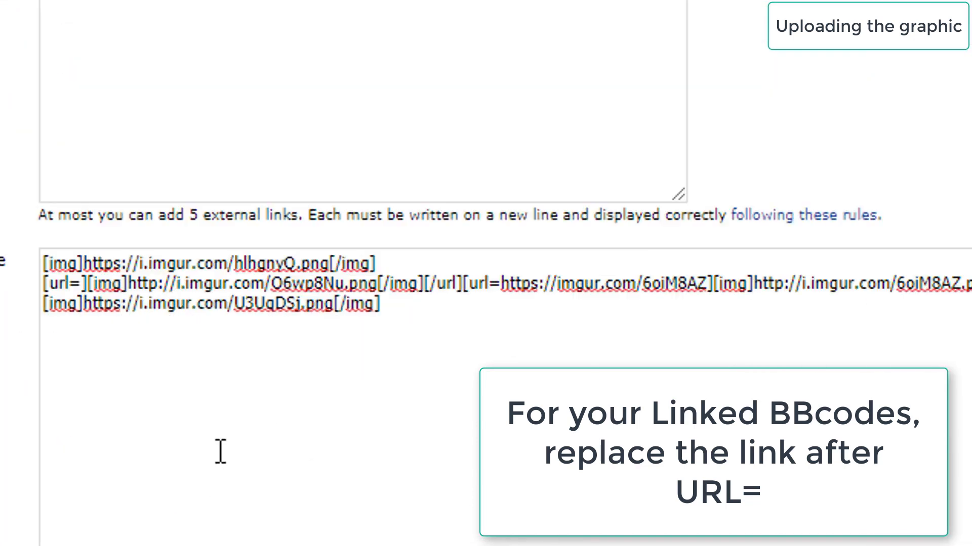
{"action": "left_click", "coordinate": [98, 301]}
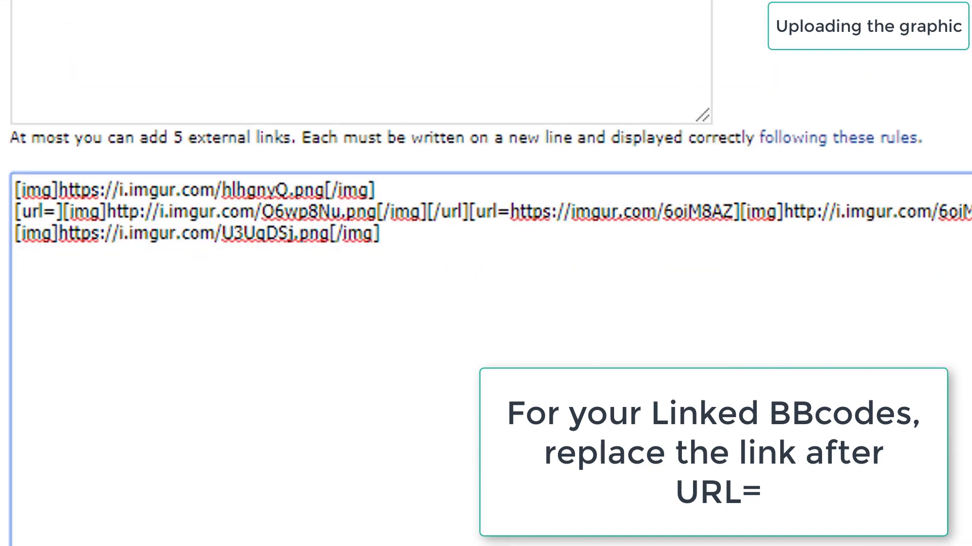
{"action": "right_click", "coordinate": [59, 212]}
{"action": "left_click", "coordinate": [130, 468]}
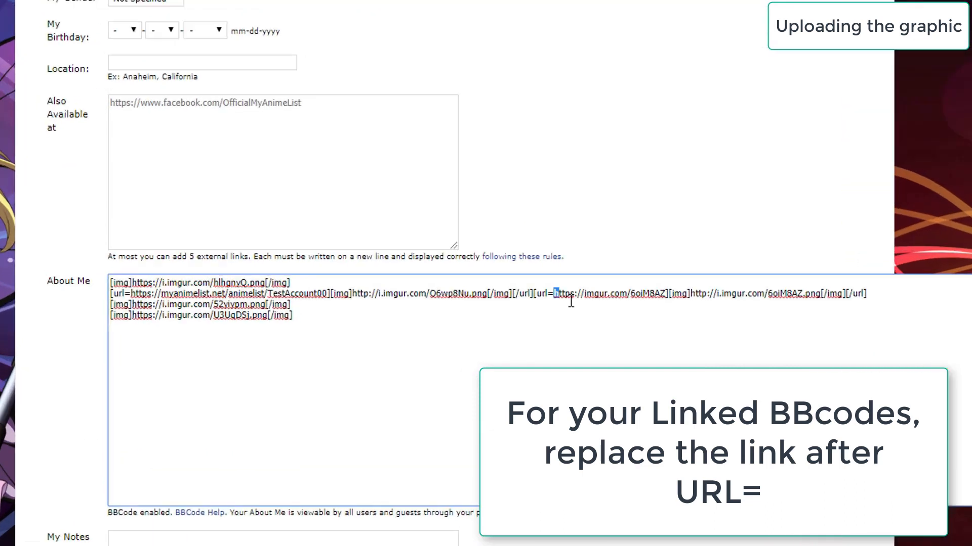
Step: Replace the Imgur link after url= in the Manga List button's code with the copied address of the account's manga list
{"action": "left_click_drag", "start_coordinate": [545, 293], "coordinate": [618, 294]}
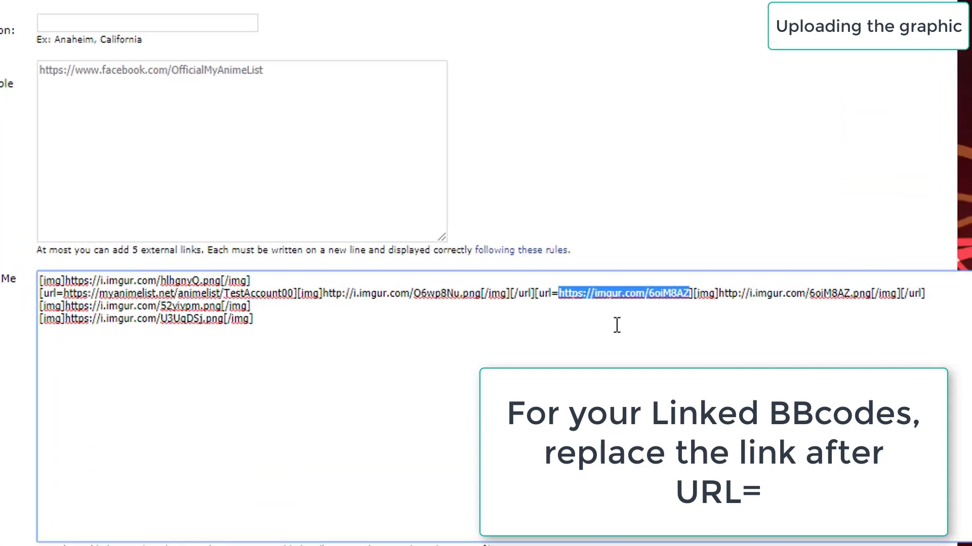
{"action": "key", "text": "BackSpace"}
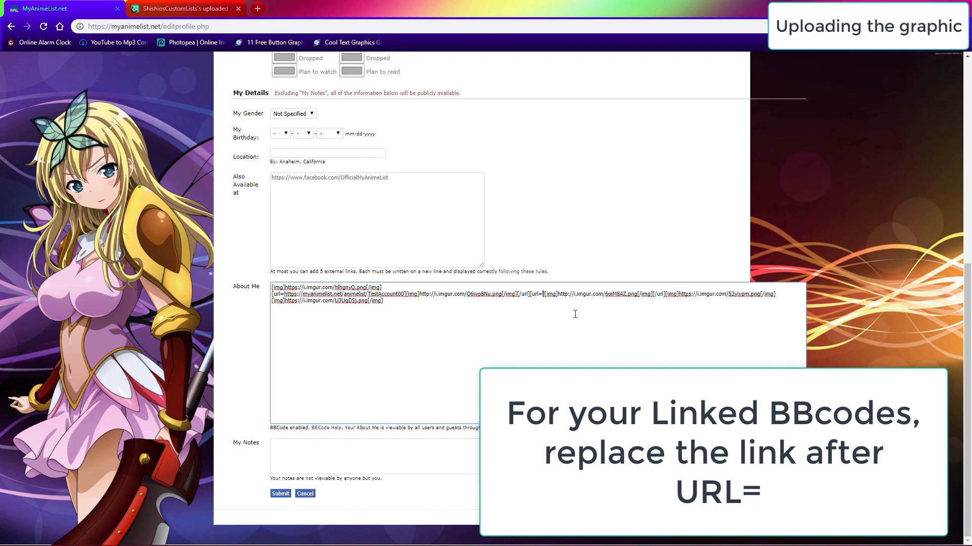
{"action": "scroll", "coordinate": [575, 314], "scroll_direction": "up", "scroll_amount": 7}
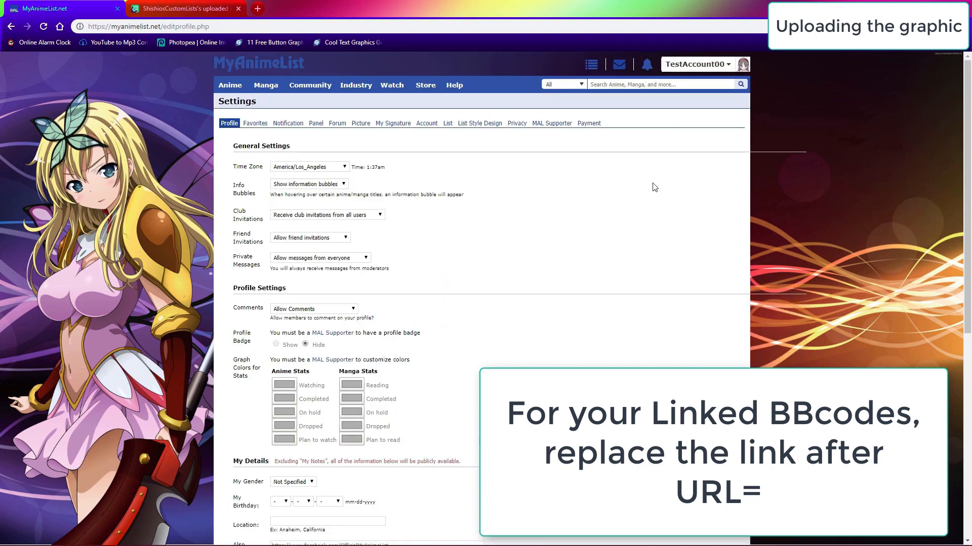
{"action": "mouse_move", "coordinate": [590, 64]}
{"action": "right_click", "coordinate": [591, 100]}
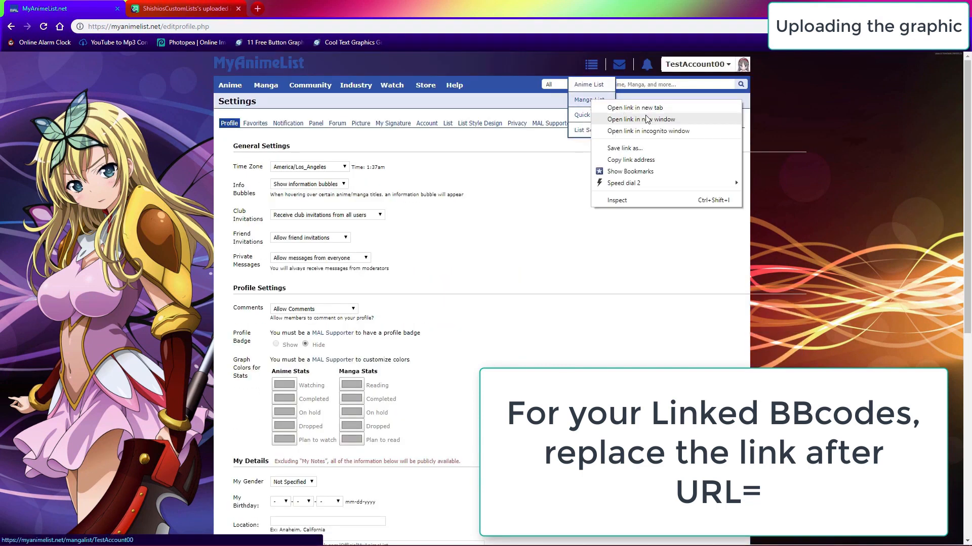
{"action": "left_click", "coordinate": [630, 160]}
{"action": "scroll", "coordinate": [545, 304], "scroll_direction": "down", "scroll_amount": 7}
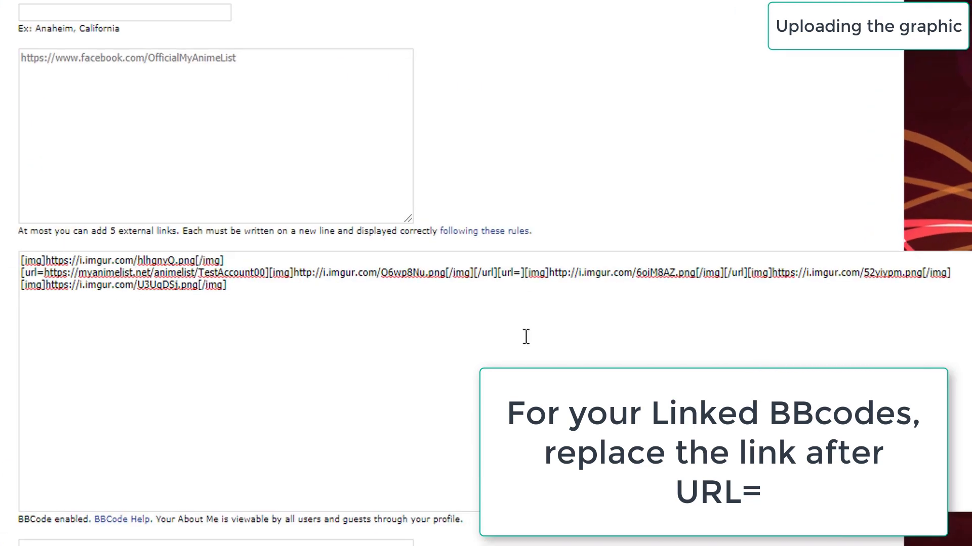
{"action": "left_click", "coordinate": [522, 274]}
{"action": "right_click", "coordinate": [522, 274]}
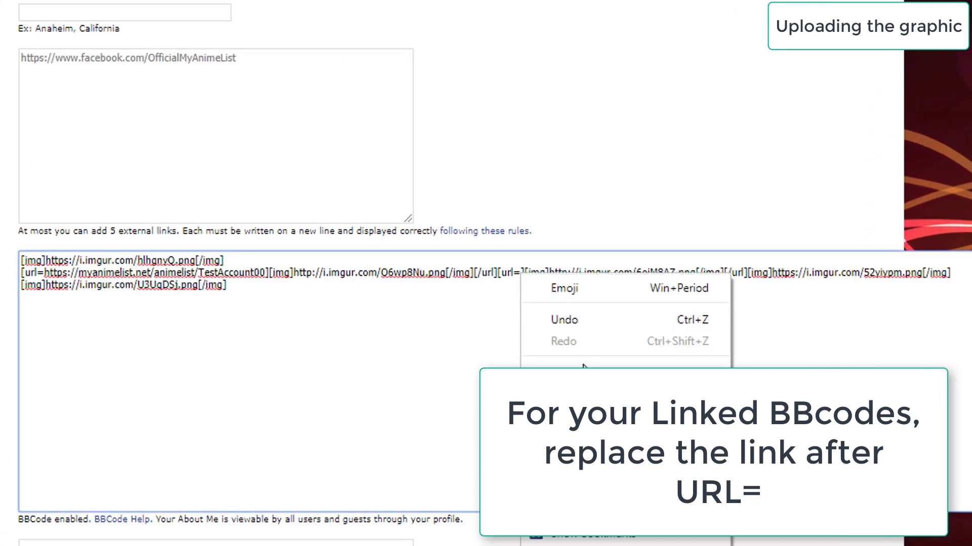
{"action": "left_click", "coordinate": [562, 416]}
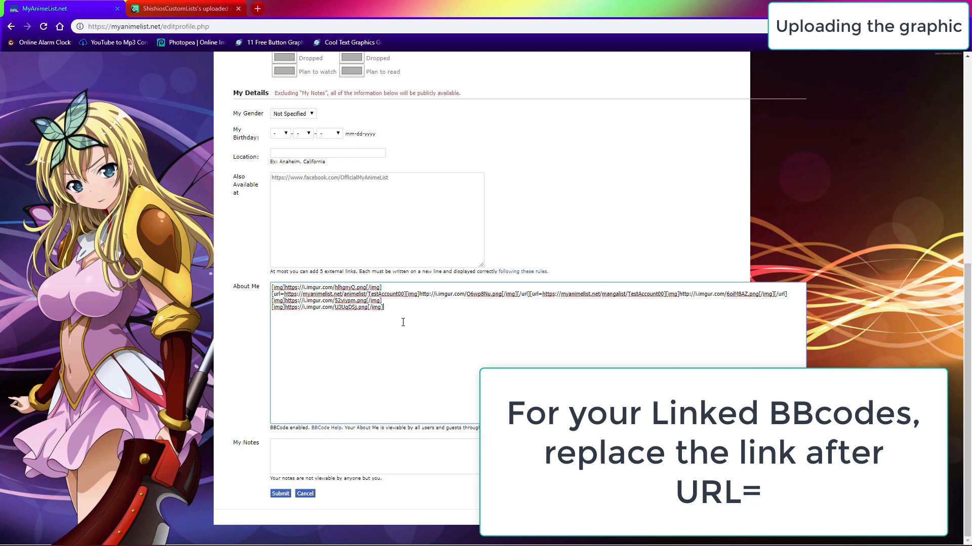
Step: Submit the updated About Me code and view the profile page from its top
{"action": "left_click", "coordinate": [280, 494]}
{"action": "left_click", "coordinate": [280, 495]}
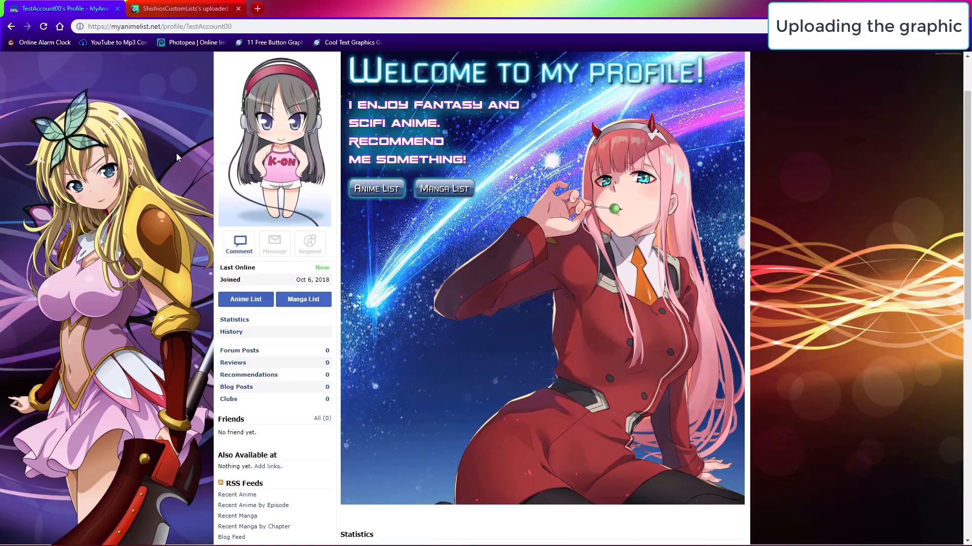
{"action": "scroll", "coordinate": [176, 153], "scroll_direction": "up", "scroll_amount": 1}
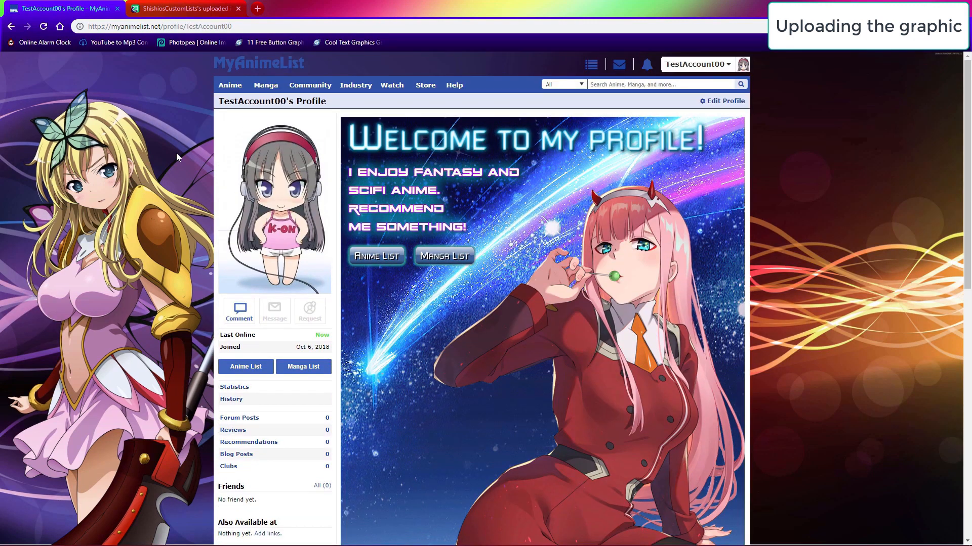
Step: Test the Anime List button in the profile graphic and look through the anime list it links to
{"action": "left_click", "coordinate": [385, 258]}
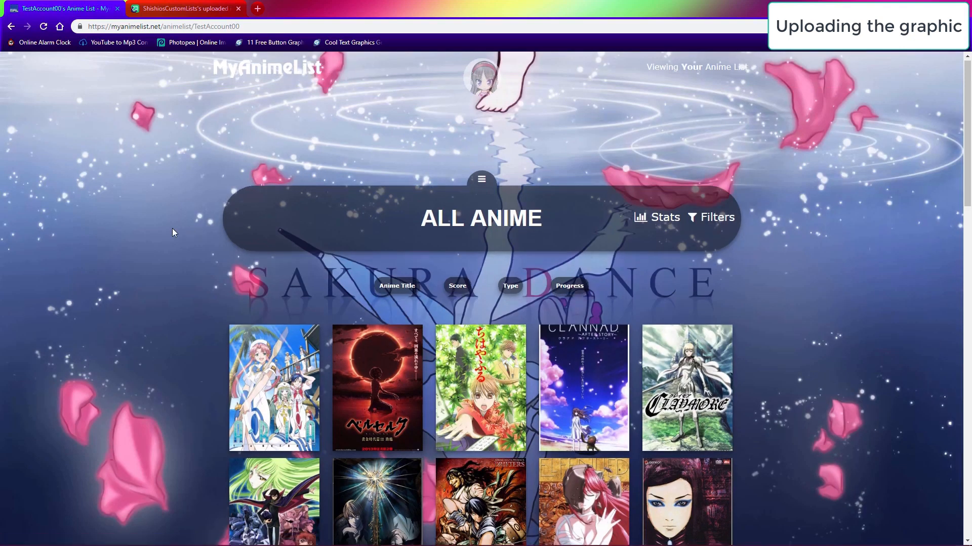
{"action": "scroll", "coordinate": [173, 232], "scroll_direction": "down", "scroll_amount": 3}
{"action": "scroll", "coordinate": [172, 229], "scroll_direction": "down", "scroll_amount": 10}
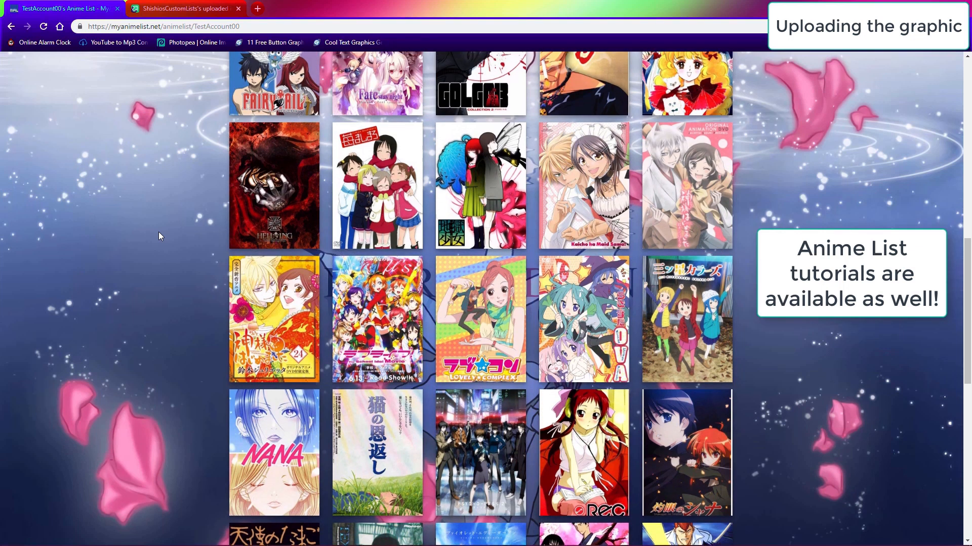
{"action": "scroll", "coordinate": [159, 232], "scroll_direction": "up", "scroll_amount": 1}
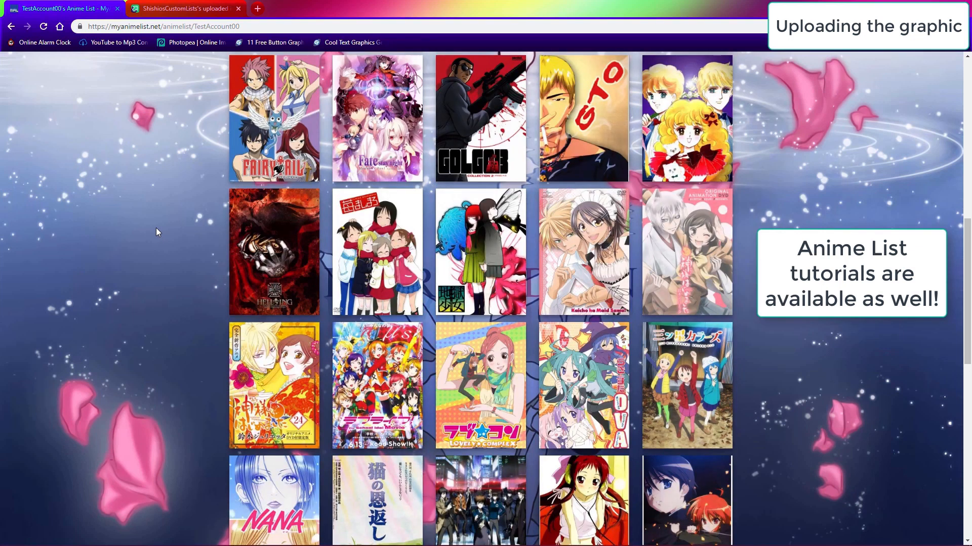
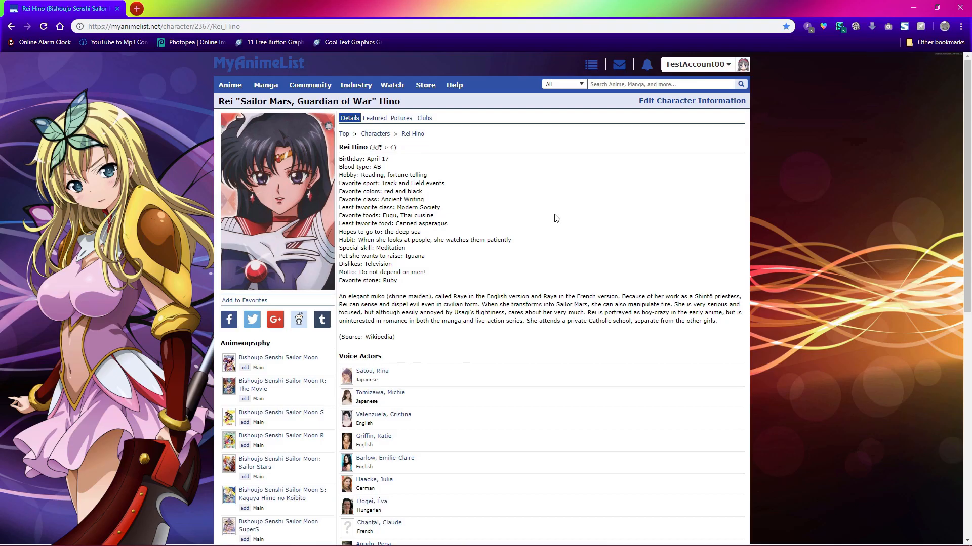
{"action": "left_click_drag", "start_coordinate": [543, 183], "coordinate": [514, 225]}
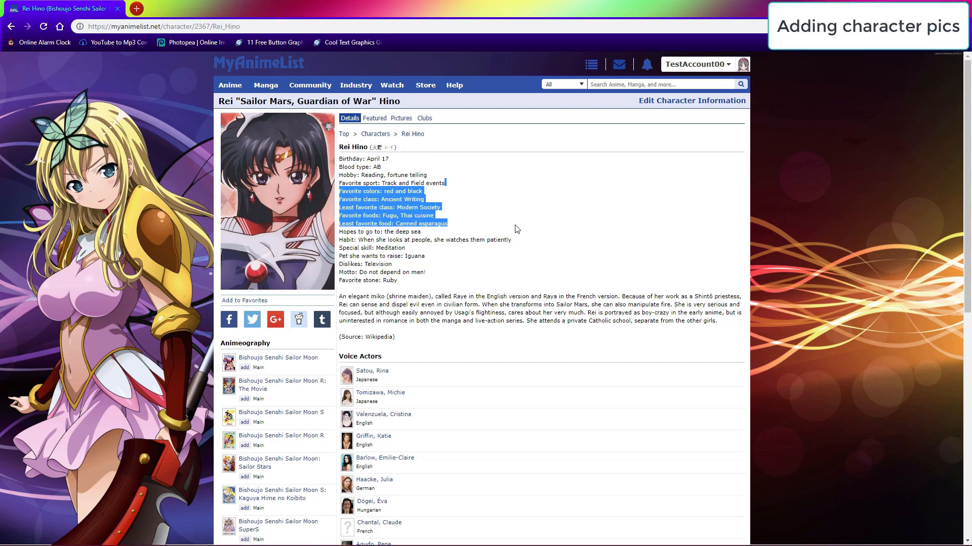
{"action": "left_click", "coordinate": [514, 224]}
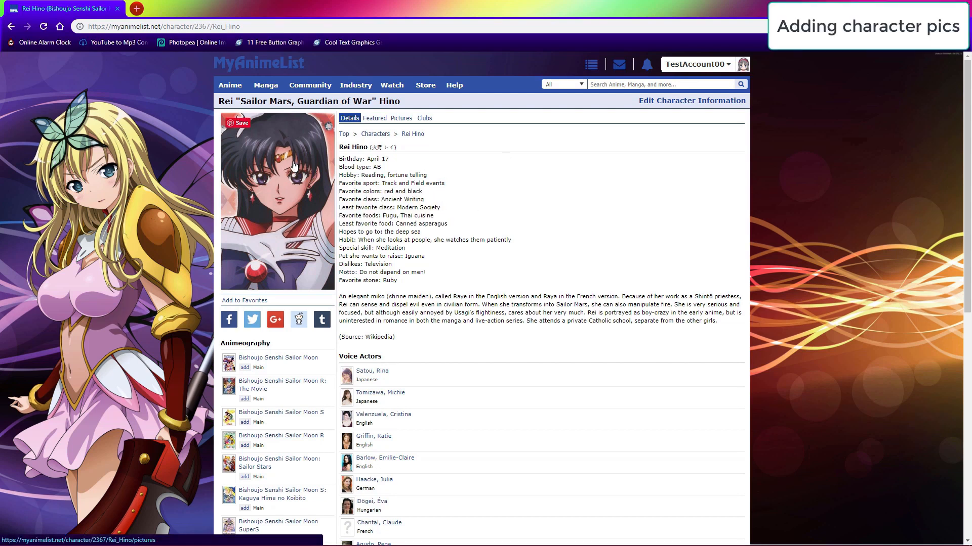
Step: Save the main Rei Hino picture from the character page as an image file
{"action": "right_click", "coordinate": [263, 170]}
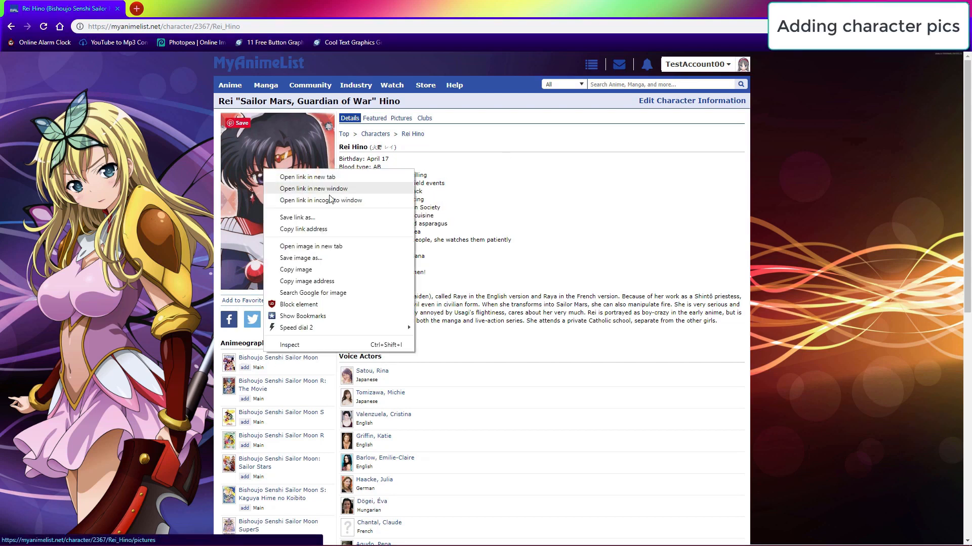
{"action": "left_click", "coordinate": [314, 257]}
{"action": "key", "text": "Return"}
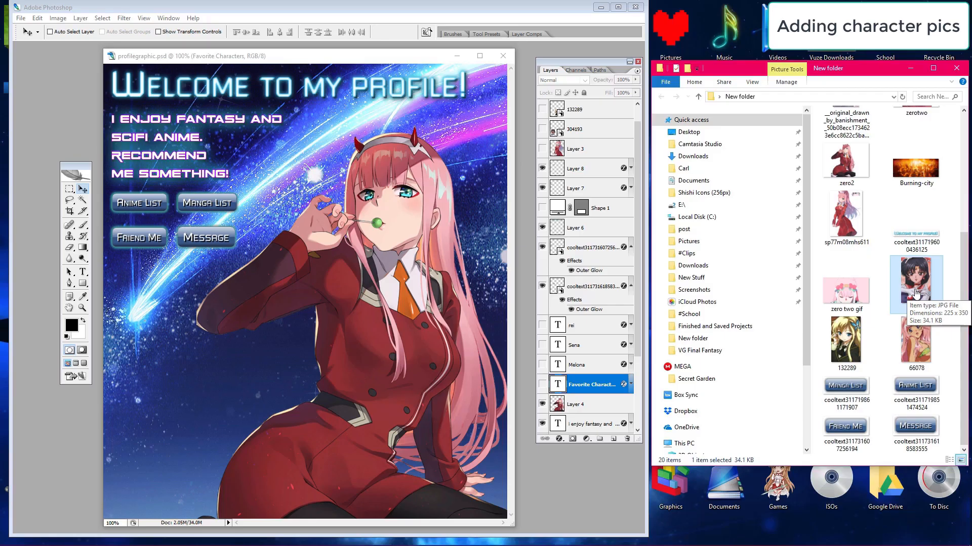
Step: Switch to Photoshop, place the character picture 304193 into profilegraphic.psd, and move it to the graphic's lower-left area
{"action": "left_click_drag", "start_coordinate": [916, 292], "coordinate": [262, 342]}
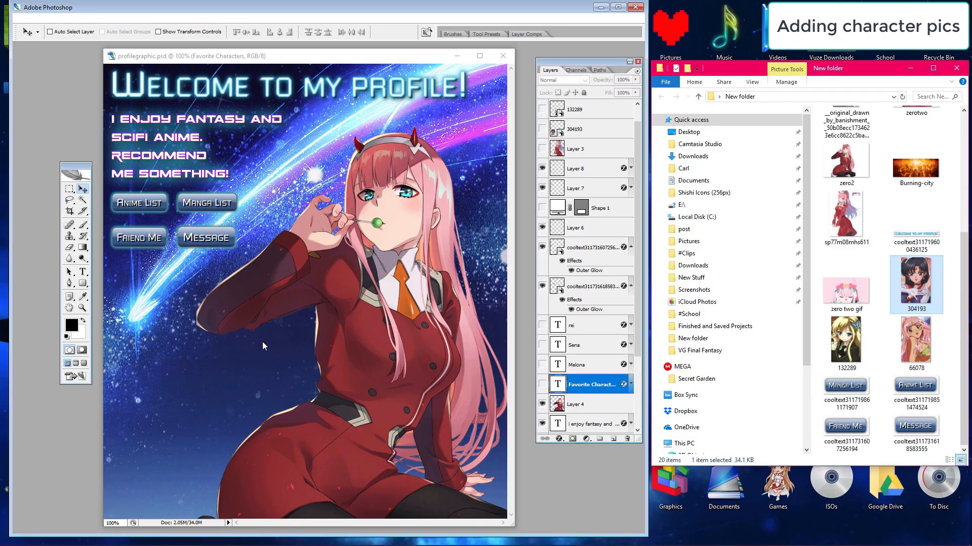
{"action": "left_click_drag", "start_coordinate": [143, 111], "coordinate": [213, 391]}
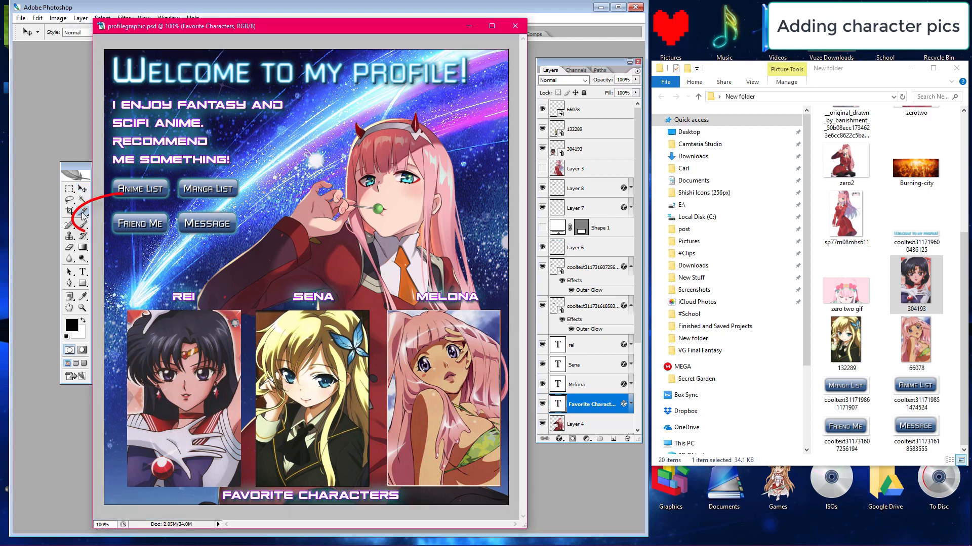
Step: Draw a full-width slice with the Slice tool over the header and intro text, ending just above the Anime List and Manga List buttons
{"action": "left_click", "coordinate": [82, 210]}
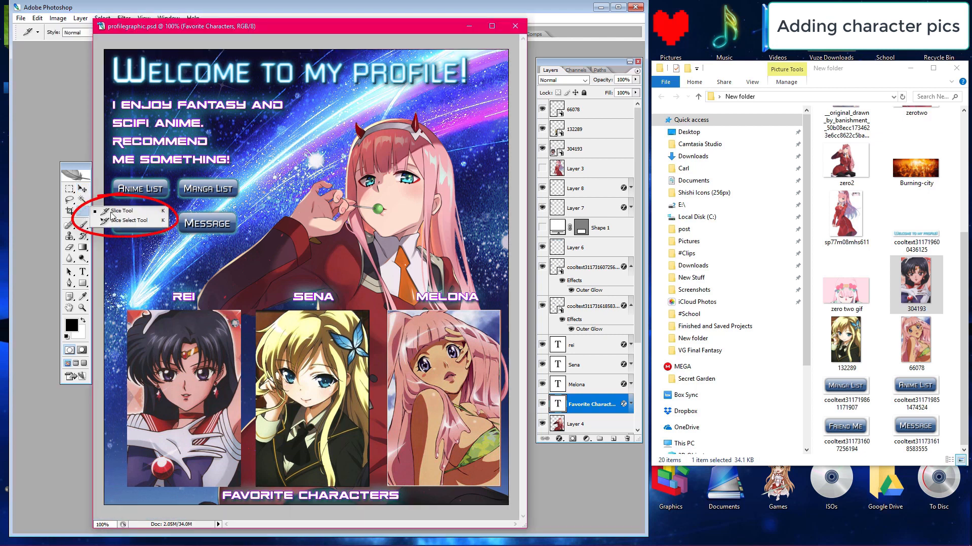
{"action": "key", "text": "Tab"}
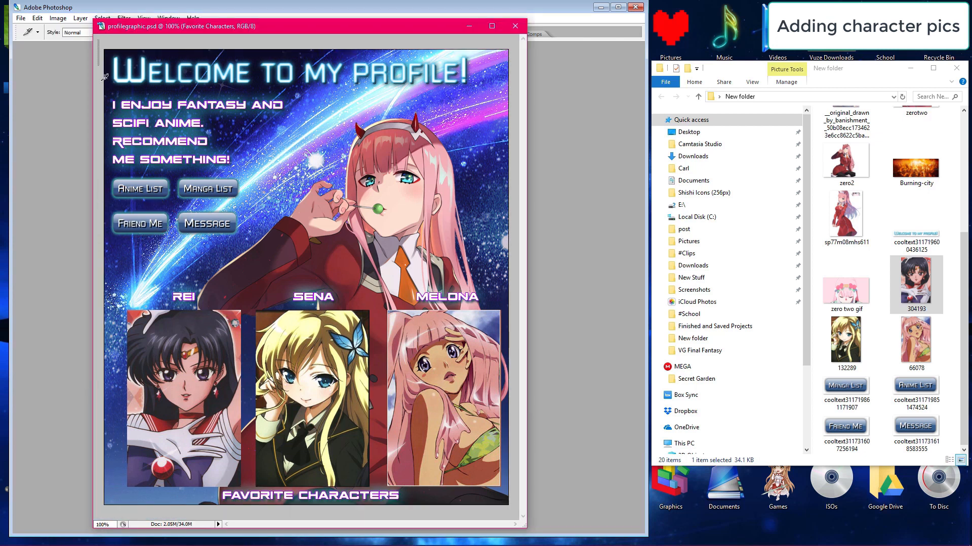
{"action": "mouse_move", "coordinate": [105, 50]}
{"action": "left_mouse_down"}
{"action": "mouse_move", "coordinate": [313, 173]}
{"action": "mouse_move", "coordinate": [508, 173]}
{"action": "left_mouse_up"}
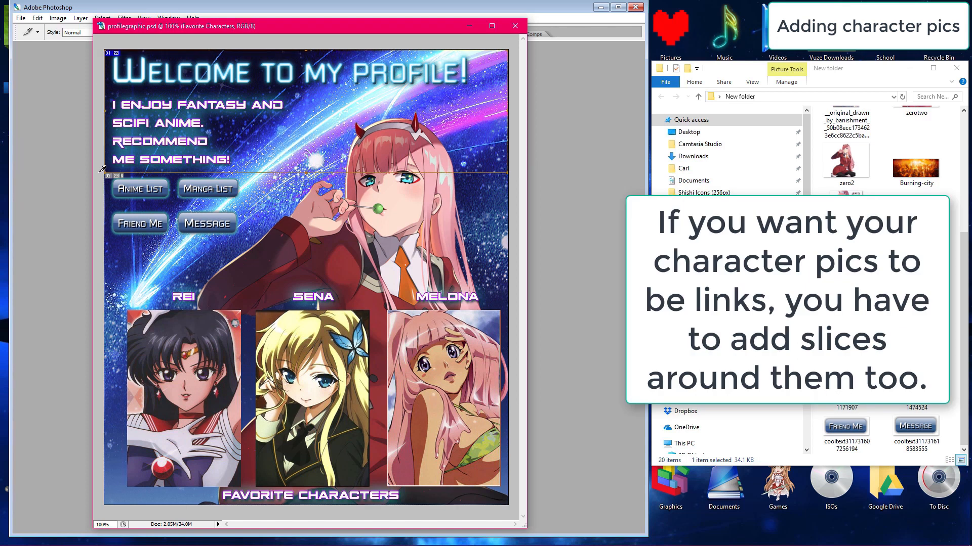
Step: Slice each of the four buttons and the area beside each button row, plus a full-width strip down to the character names
{"action": "left_click_drag", "start_coordinate": [104, 173], "coordinate": [174, 207]}
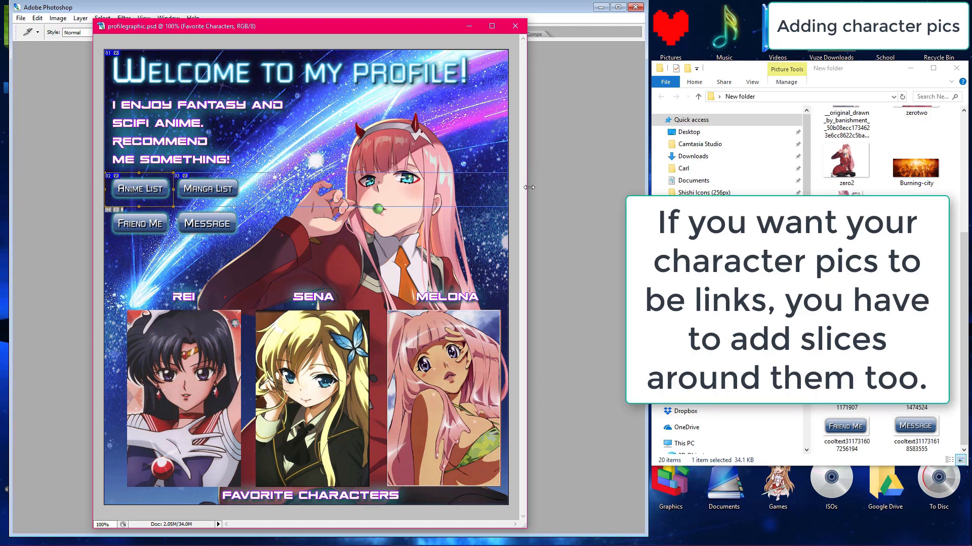
{"action": "left_click_drag", "start_coordinate": [508, 207], "coordinate": [104, 245]}
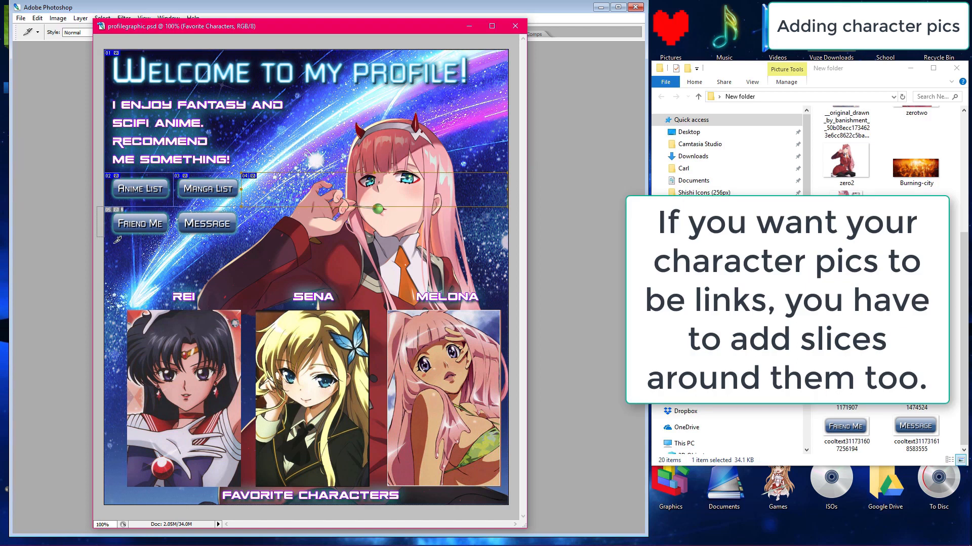
{"action": "left_click_drag", "start_coordinate": [100, 206], "coordinate": [174, 244]}
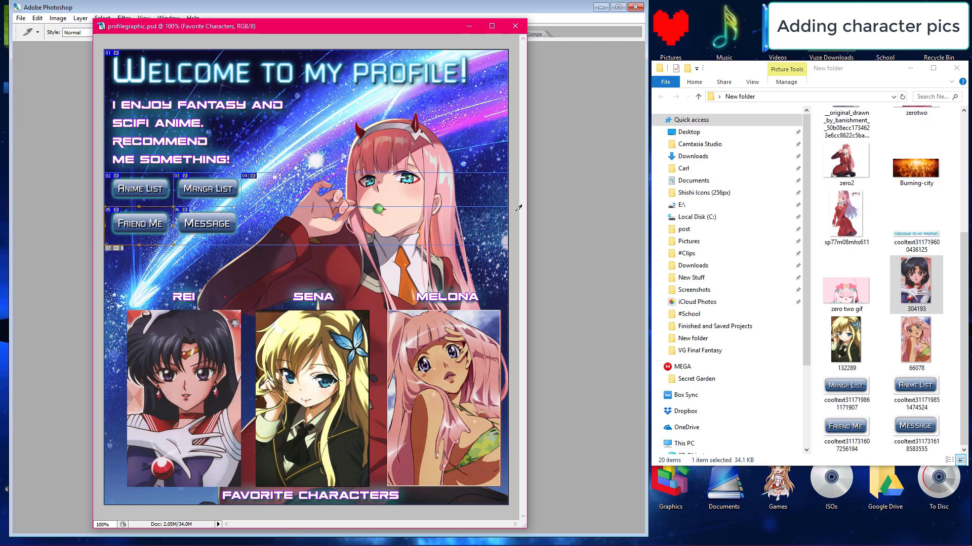
{"action": "left_click_drag", "start_coordinate": [514, 206], "coordinate": [242, 245]}
{"action": "left_click_drag", "start_coordinate": [96, 245], "coordinate": [608, 289]}
Step: Draw separate slices around the Rei, Sena and Melona pictures, including the name above each one
{"action": "left_click_drag", "start_coordinate": [97, 293], "coordinate": [587, 487]}
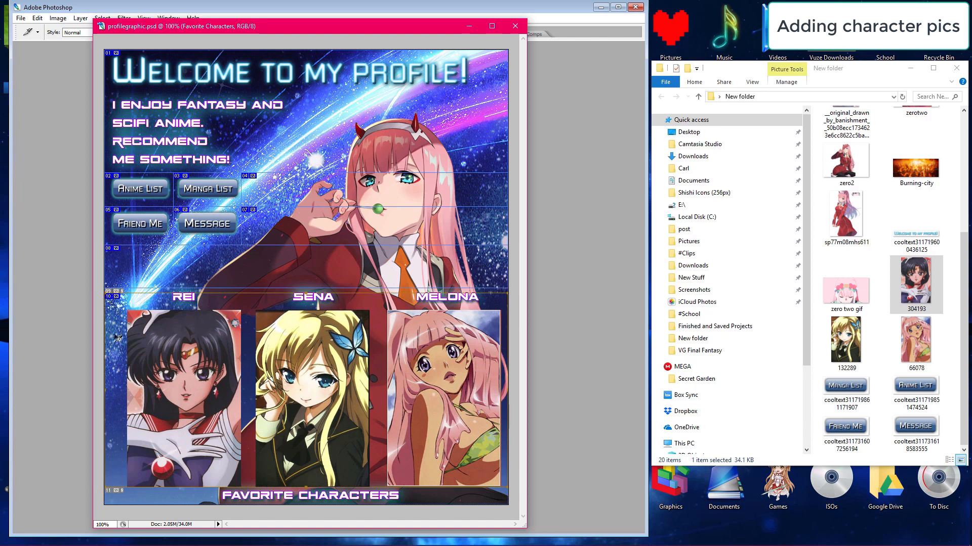
{"action": "key", "text": "ctrl+z"}
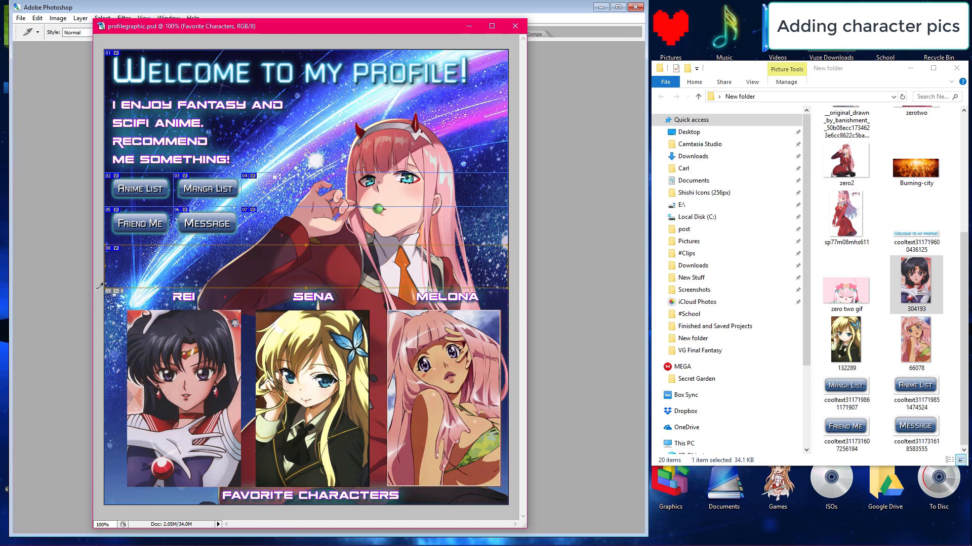
{"action": "mouse_move", "coordinate": [96, 288]}
{"action": "left_mouse_down"}
{"action": "mouse_move", "coordinate": [608, 451]}
{"action": "mouse_move", "coordinate": [633, 484]}
{"action": "mouse_move", "coordinate": [130, 384]}
{"action": "mouse_move", "coordinate": [249, 487]}
{"action": "left_mouse_up"}
{"action": "left_click_drag", "start_coordinate": [378, 477], "coordinate": [375, 480]}
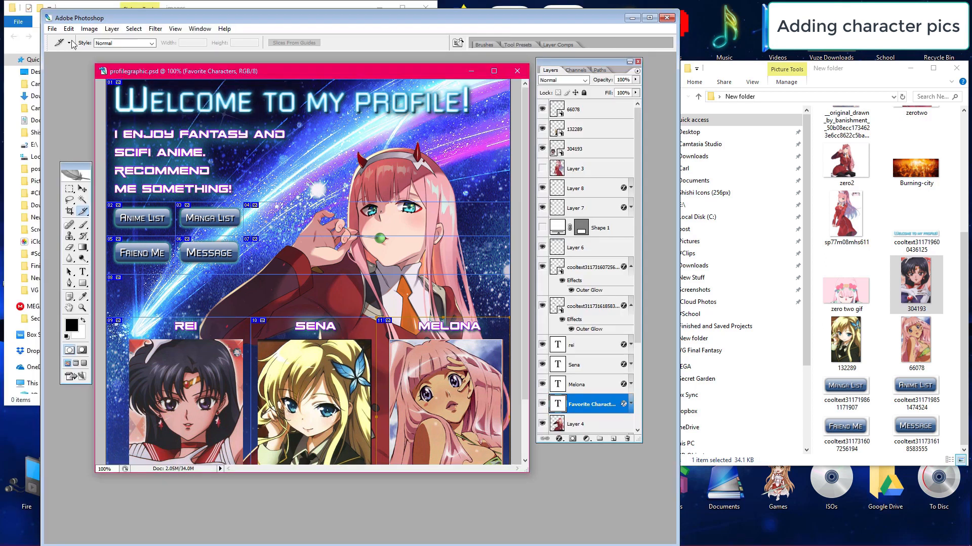
Step: Open Save for Web, select all slices, set their format to PNG-24 and show the original view
{"action": "left_click", "coordinate": [52, 28]}
{"action": "left_click", "coordinate": [89, 158]}
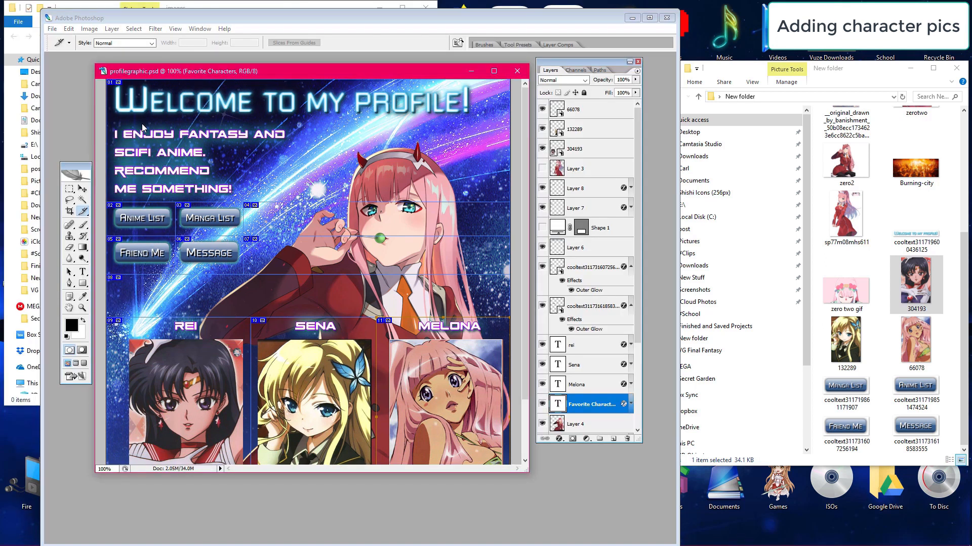
{"action": "key", "text": "ctrl+a"}
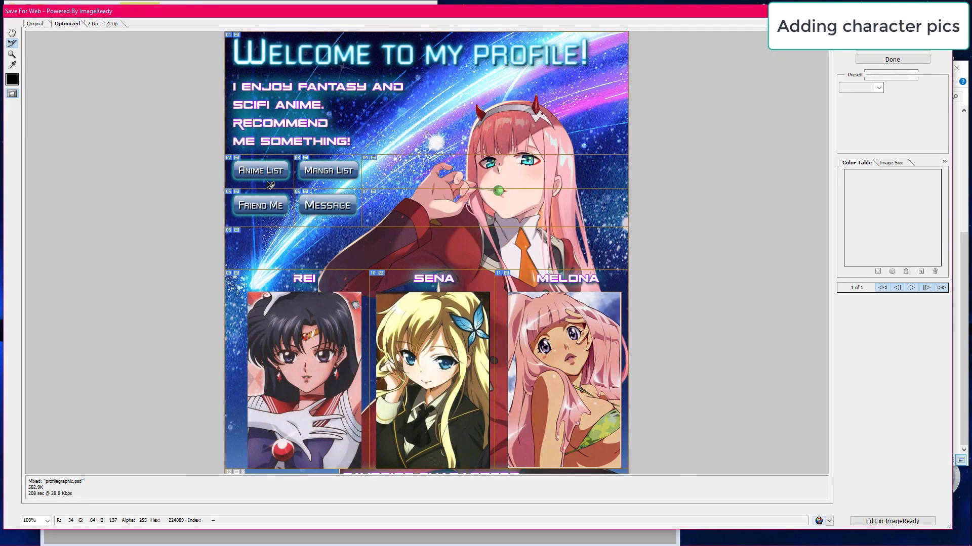
{"action": "left_click", "coordinate": [860, 88]}
{"action": "left_click", "coordinate": [860, 123]}
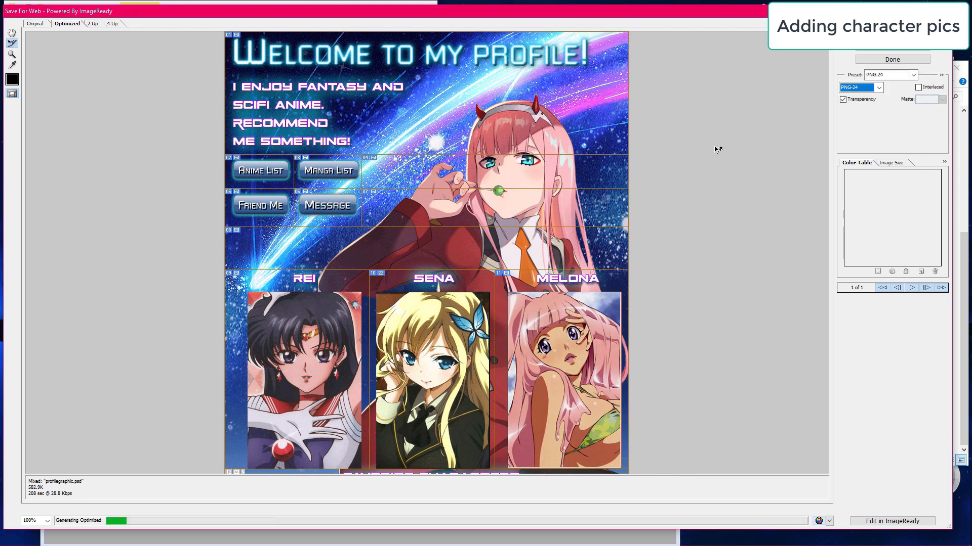
{"action": "left_click", "coordinate": [37, 23]}
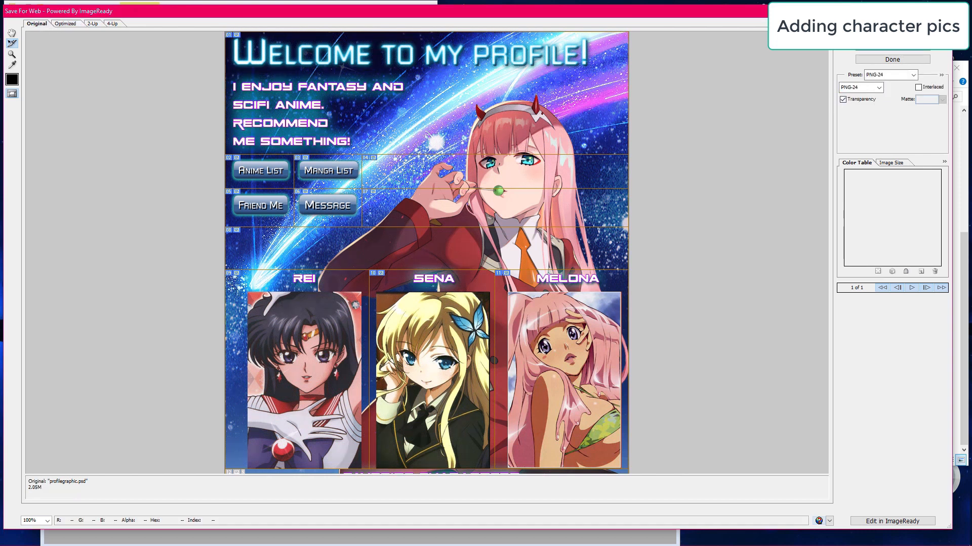
Step: Save all slices to the Desktop as HTML and Images under the name profilegraphicwithcharacters, replacing the existing files
{"action": "left_click", "coordinate": [892, 44]}
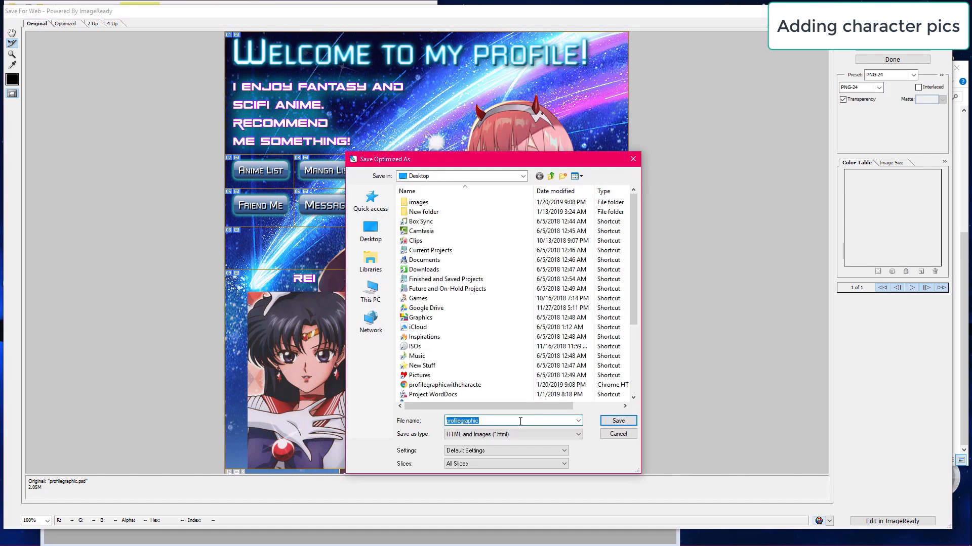
{"action": "left_click", "coordinate": [520, 421]}
{"action": "type", "text": "withcharacters"}
{"action": "key", "text": "Return"}
{"action": "left_click", "coordinate": [547, 152]}
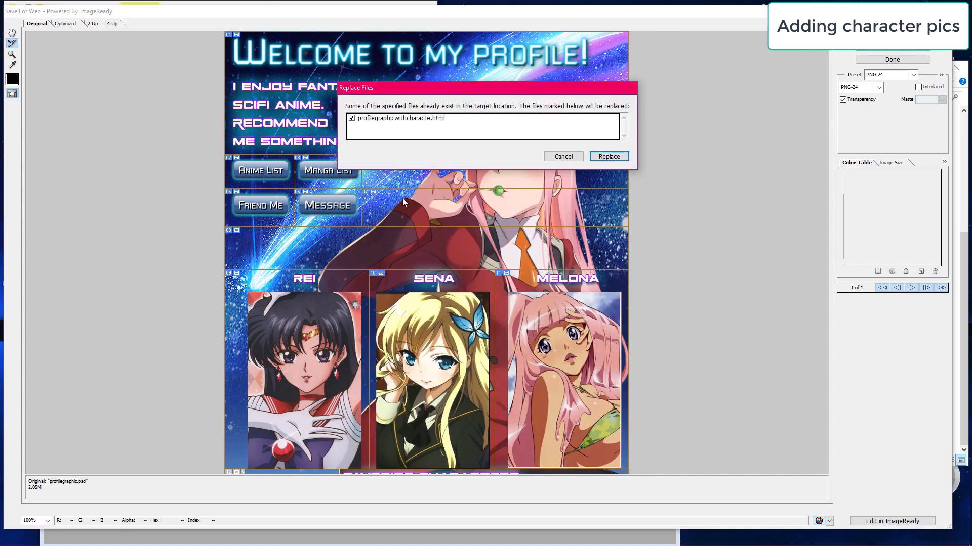
{"action": "left_click", "coordinate": [608, 156]}
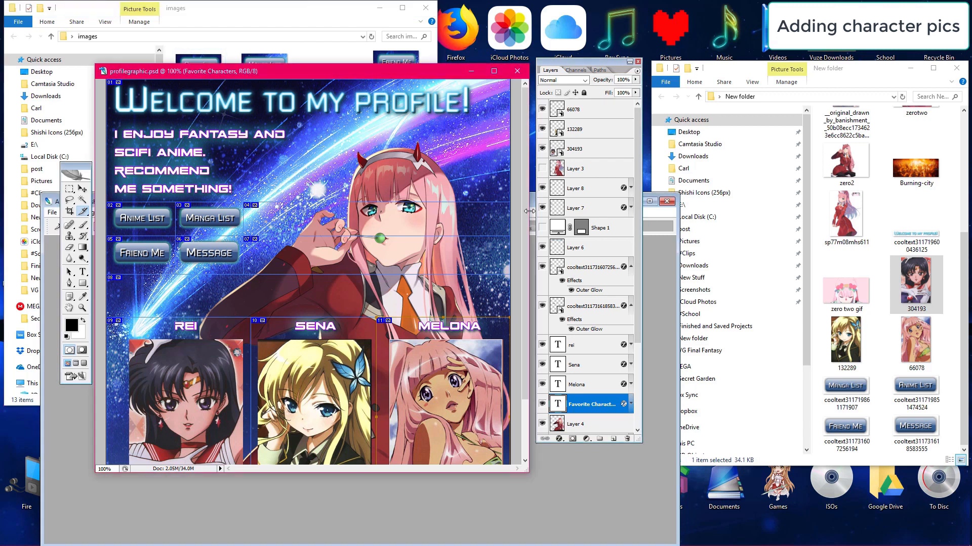
Step: Move the Photoshop window out of the way and check the exported slice files in the images folder
{"action": "left_click_drag", "start_coordinate": [536, 201], "coordinate": [555, 38]}
{"action": "left_click_drag", "start_coordinate": [699, 386], "coordinate": [702, 469]}
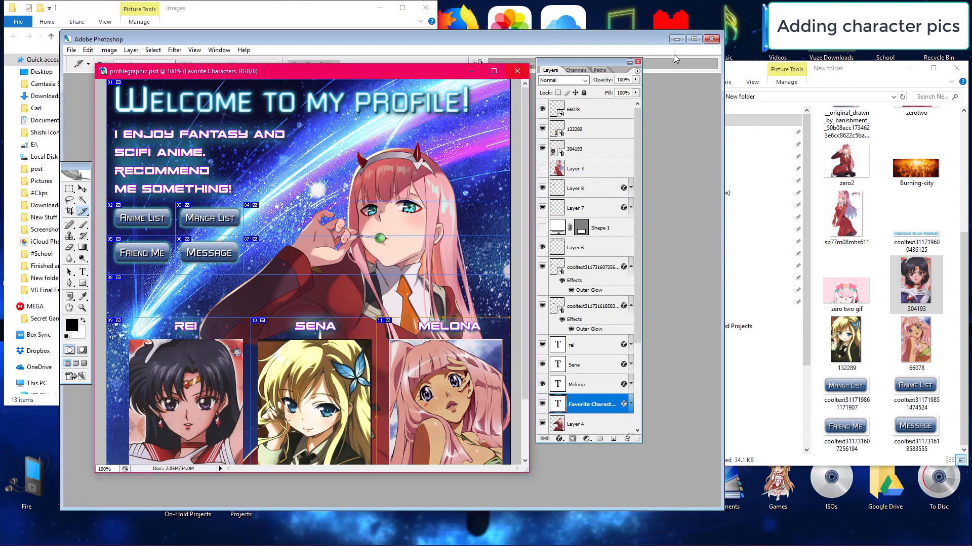
{"action": "left_click", "coordinate": [650, 39]}
{"action": "left_click", "coordinate": [199, 255]}
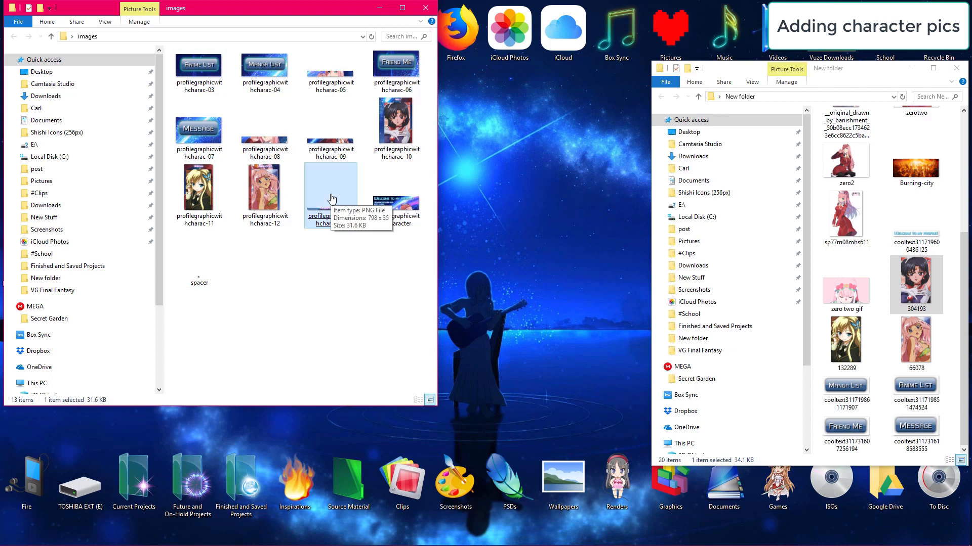
{"action": "left_click", "coordinate": [264, 126]}
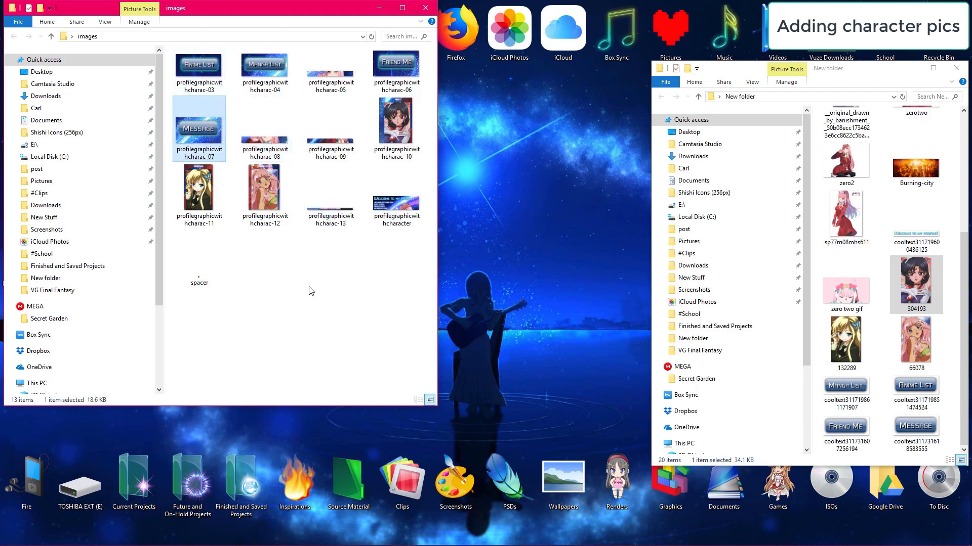
{"action": "left_click", "coordinate": [356, 255]}
Step: Switch to Imgur and upload all the profilegraphicwithcharac slice images from the Desktop images folder
{"action": "left_click", "coordinate": [640, 98]}
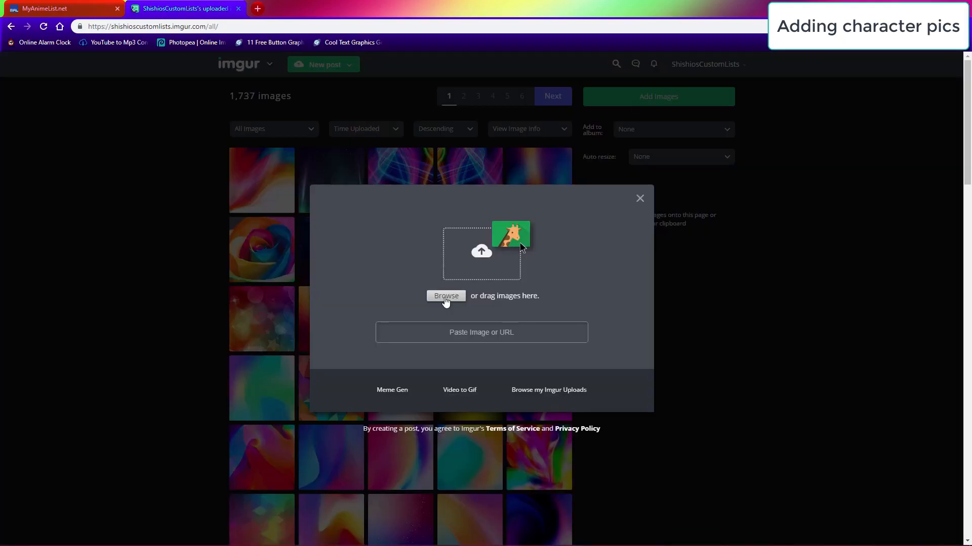
{"action": "left_click", "coordinate": [445, 299]}
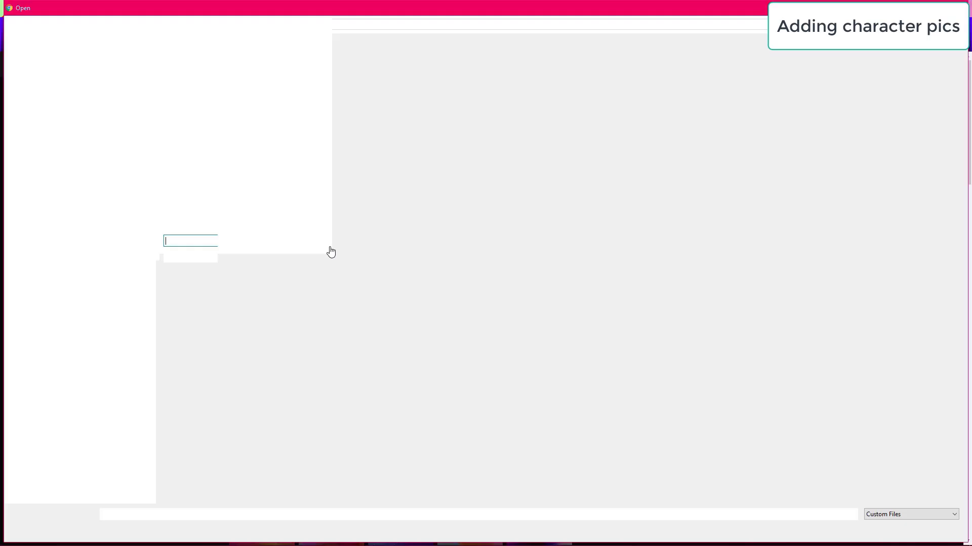
{"action": "left_click_drag", "start_coordinate": [173, 82], "coordinate": [909, 159]}
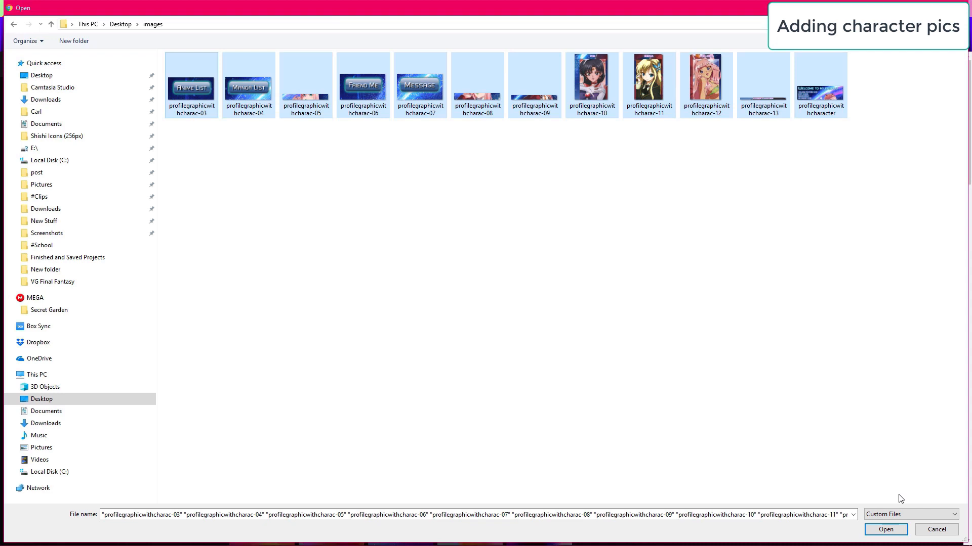
{"action": "left_click", "coordinate": [886, 529]}
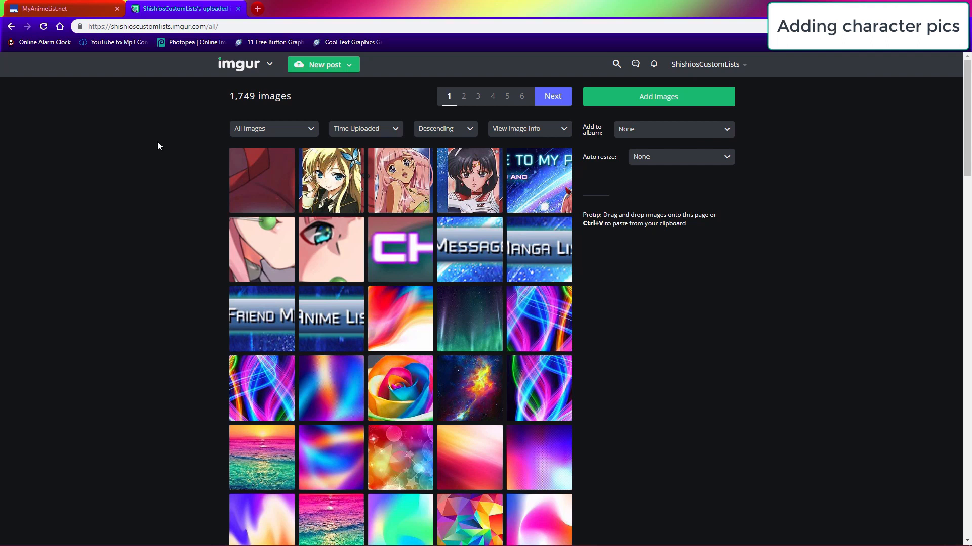
Step: Copy the BBCode of the "Welcome to my profile!" banner from imgur and paste it into MyAnimeList's About Me field
{"action": "left_click", "coordinate": [531, 189]}
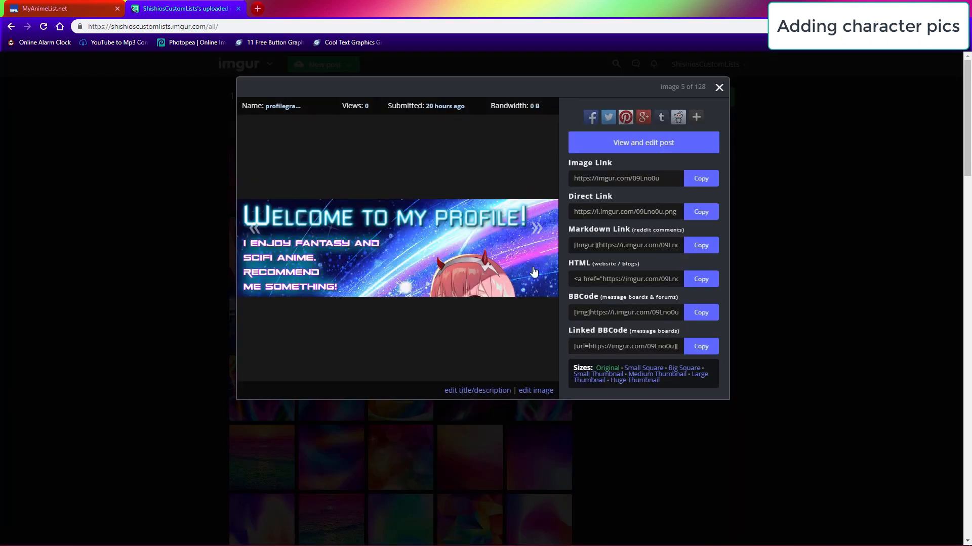
{"action": "left_click", "coordinate": [700, 312]}
{"action": "left_click", "coordinate": [109, 7]}
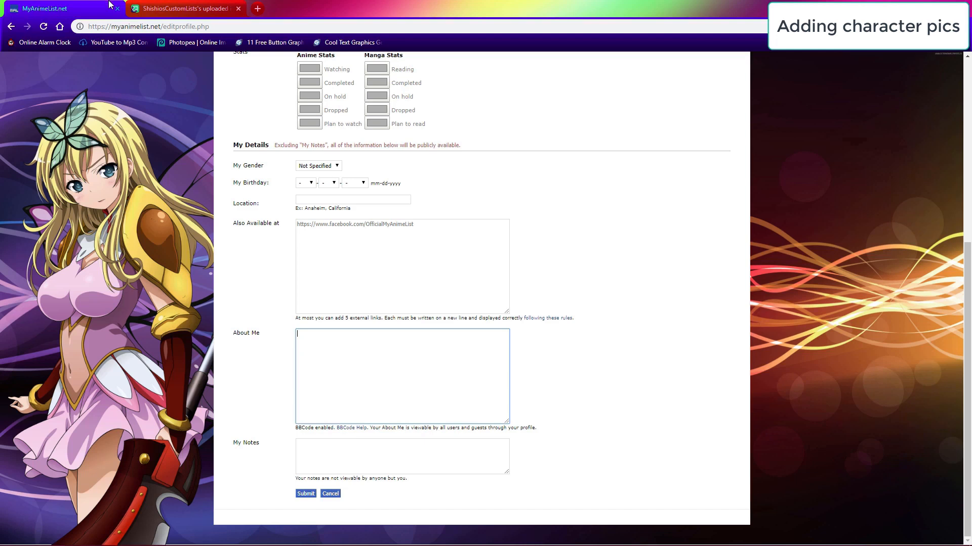
{"action": "key", "text": "ctrl+v"}
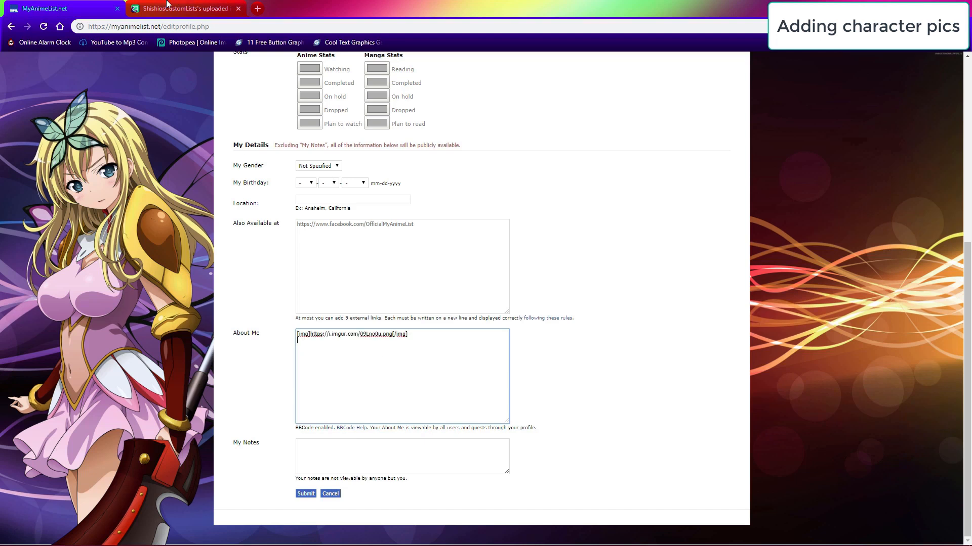
Step: Paste the Linked BBCode of imgur's Anime List button image below the banner code in About Me, and enlarge the About Me box
{"action": "left_click", "coordinate": [167, 7]}
{"action": "left_click", "coordinate": [102, 217]}
{"action": "left_click", "coordinate": [328, 309]}
{"action": "left_click", "coordinate": [698, 313]}
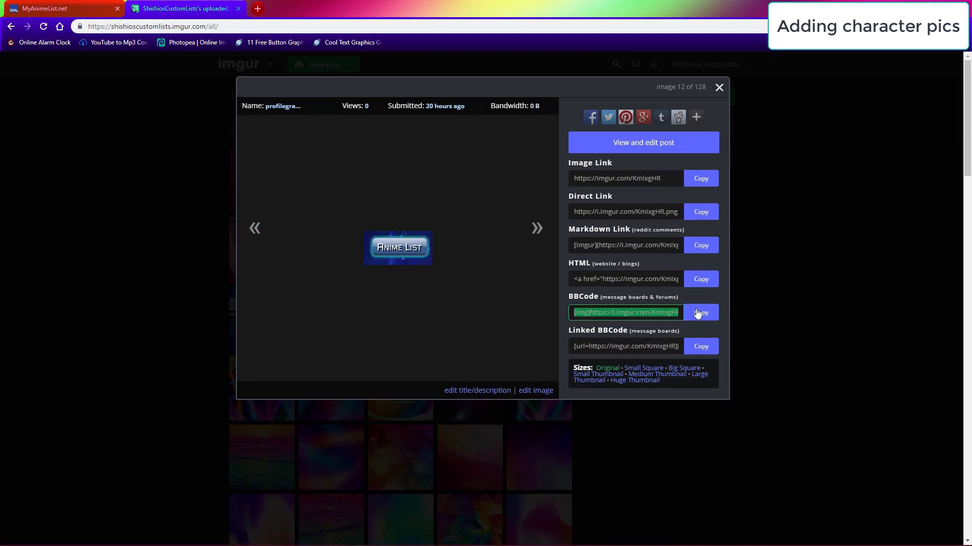
{"action": "left_click", "coordinate": [701, 347]}
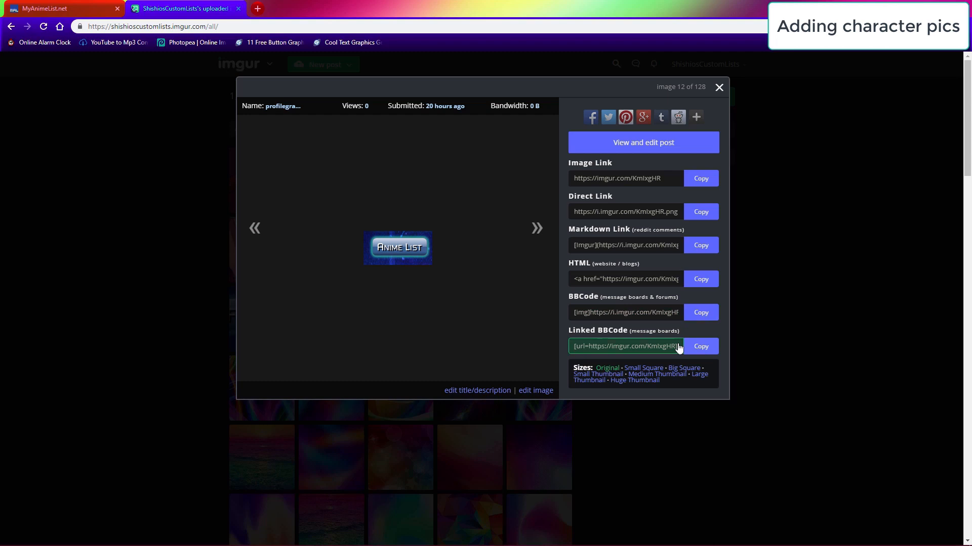
{"action": "left_click", "coordinate": [94, 5]}
{"action": "key", "text": "ctrl+v"}
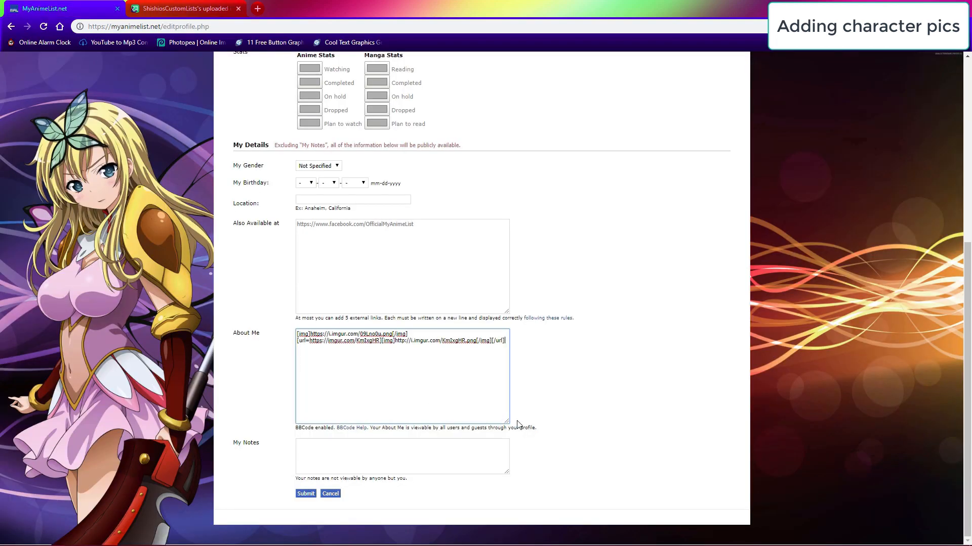
{"action": "left_click_drag", "start_coordinate": [508, 423], "coordinate": [947, 467]}
Step: Copy the Linked BBCode of imgur's Manga List button image and paste it directly after the Anime List code in About Me
{"action": "left_click", "coordinate": [174, 7]}
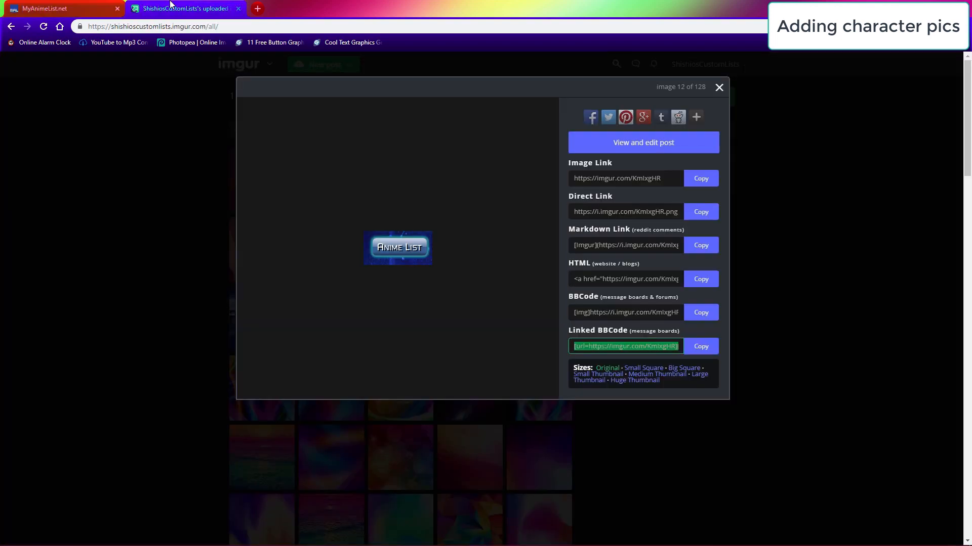
{"action": "left_click", "coordinate": [75, 274]}
{"action": "left_click", "coordinate": [539, 249]}
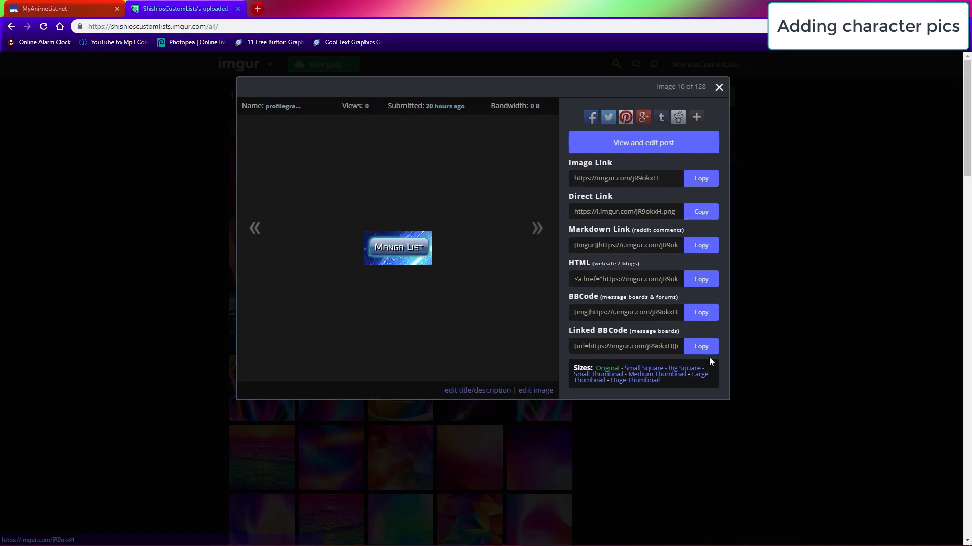
{"action": "left_click", "coordinate": [701, 347]}
{"action": "left_click", "coordinate": [108, 6]}
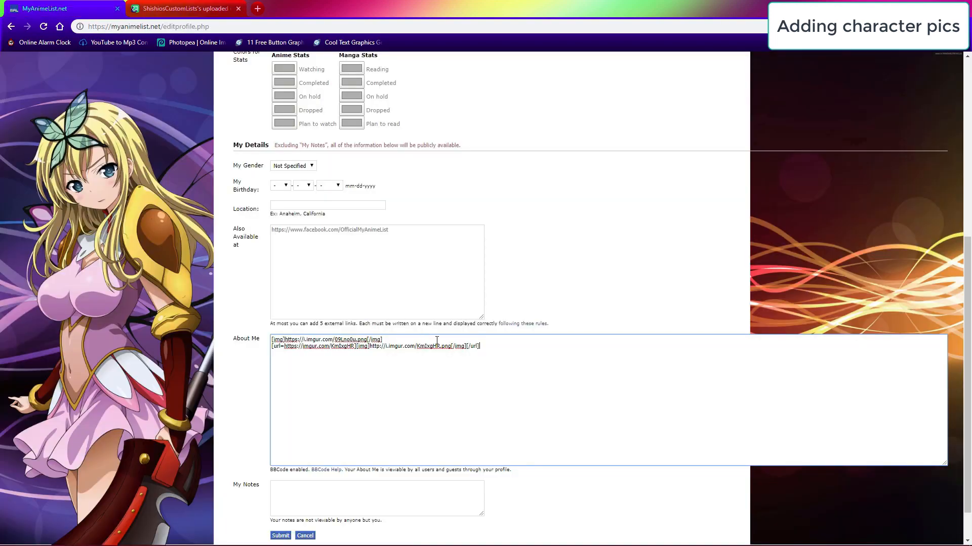
{"action": "key", "text": "ctrl+v"}
Step: Copy the plain BBCode of imgur's character-eyes strip image (rwSDpOd) and append it after the Manga List code in About Me
{"action": "left_click", "coordinate": [162, 5]}
{"action": "left_click", "coordinate": [70, 232]}
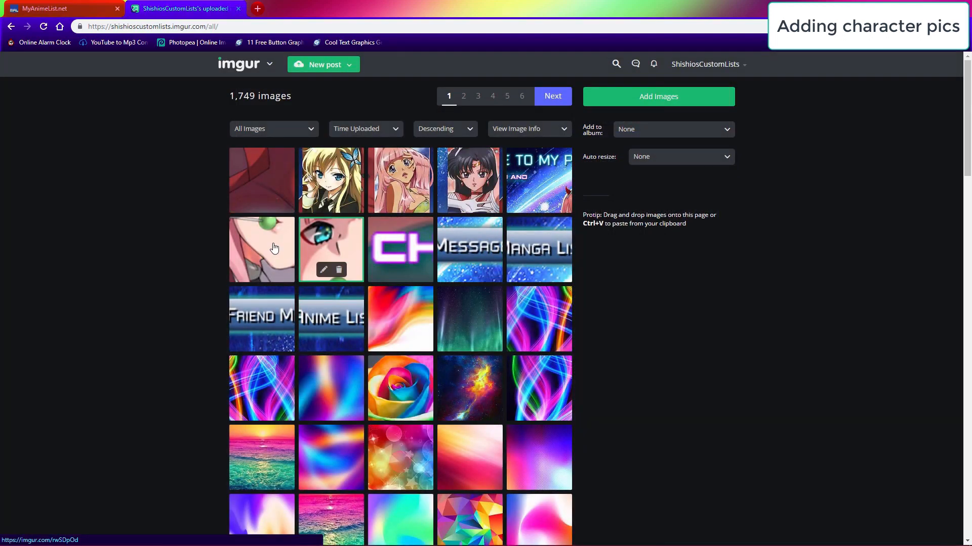
{"action": "left_click", "coordinate": [332, 241]}
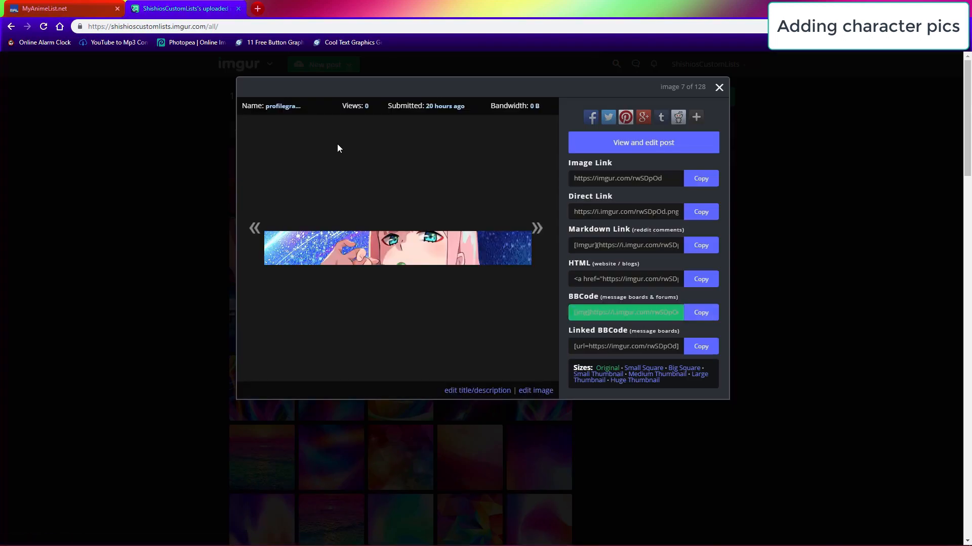
{"action": "key", "text": "ctrl+Tab"}
{"action": "key", "text": "ctrl+v"}
Step: Copy the Linked BBCode of imgur's Friend Me button image and paste it on a new line in About Me
{"action": "left_click", "coordinate": [174, 4]}
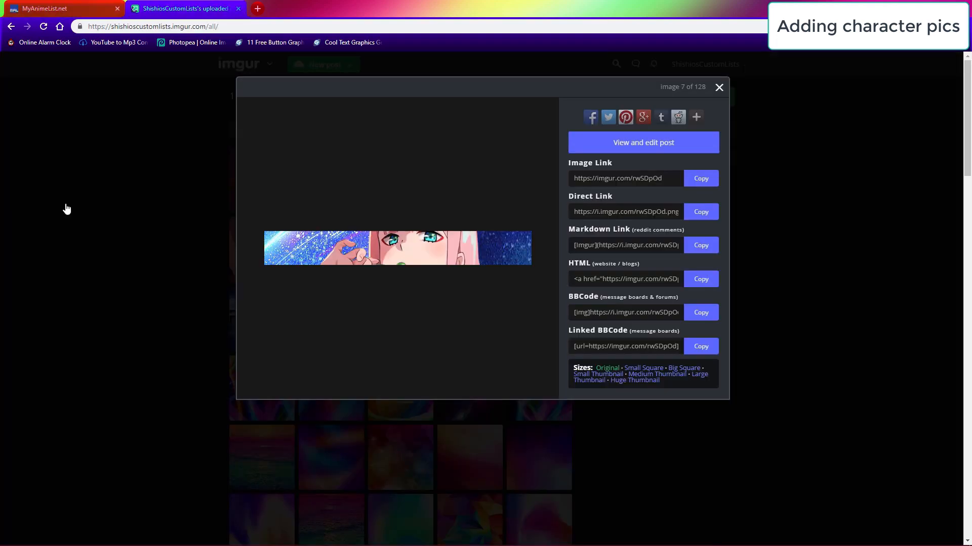
{"action": "left_click", "coordinate": [65, 210]}
{"action": "left_click", "coordinate": [269, 302]}
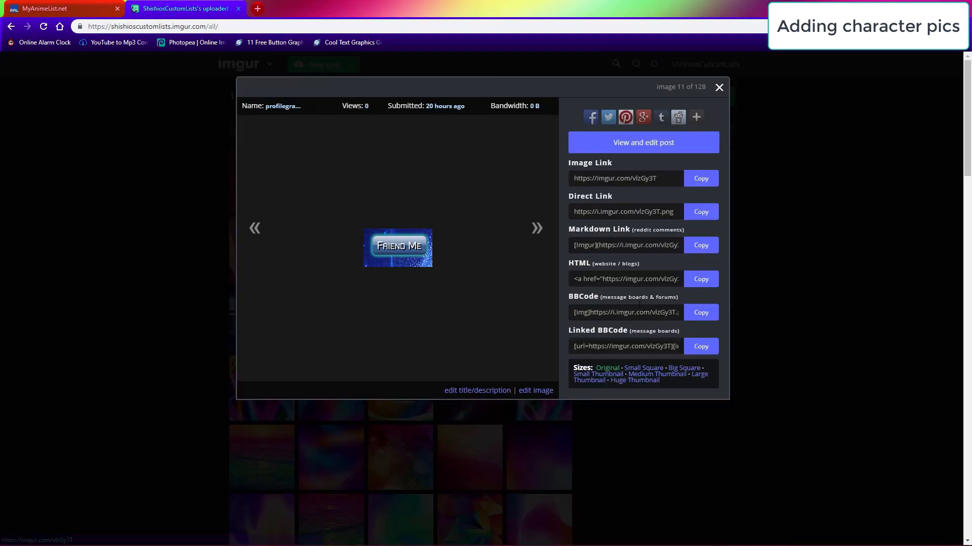
{"action": "left_click", "coordinate": [701, 347]}
{"action": "key", "text": "ctrl+Tab"}
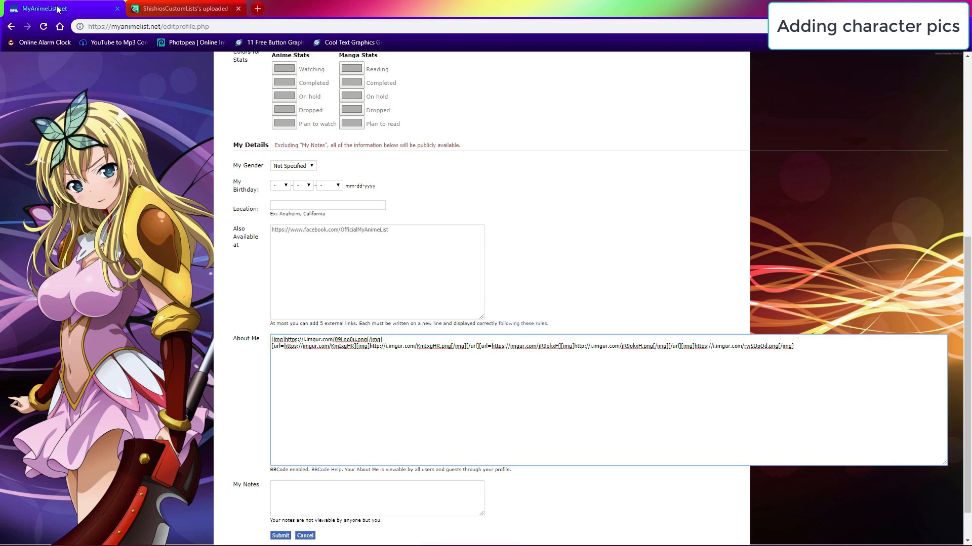
{"action": "key", "text": "ctrl+v"}
Step: Open the share links of the Message button image in the imgur gallery
{"action": "left_click", "coordinate": [142, 4]}
{"action": "left_click", "coordinate": [169, 219]}
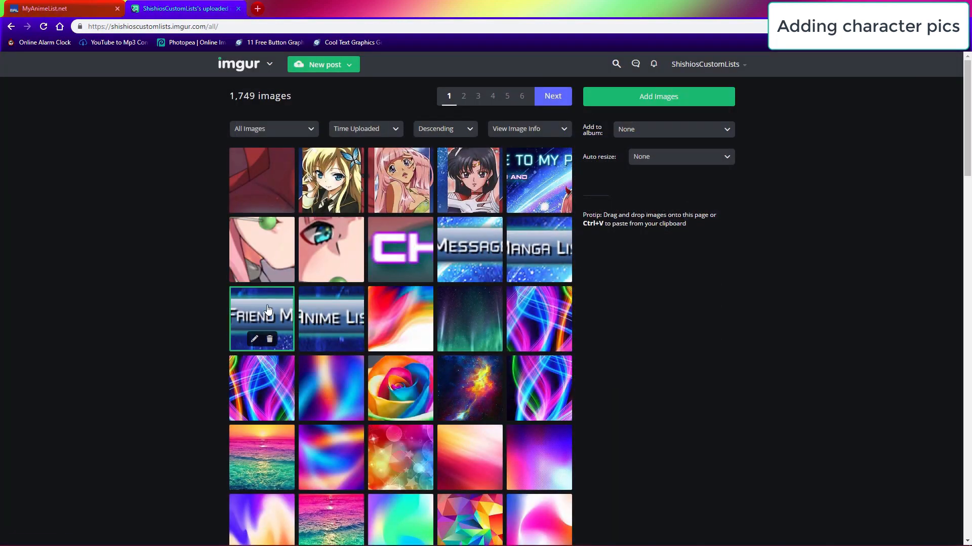
{"action": "left_click", "coordinate": [473, 268]}
{"action": "left_click", "coordinate": [693, 313]}
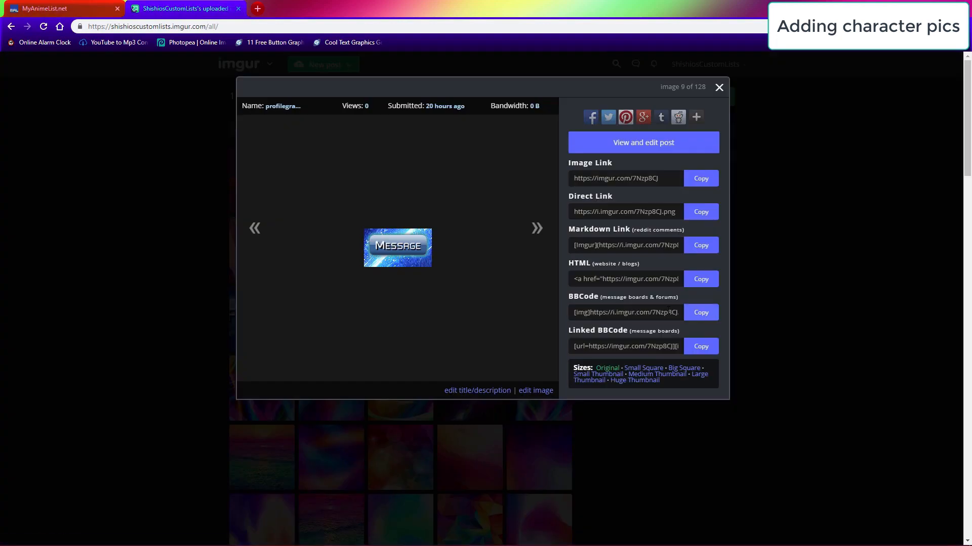
{"action": "left_click", "coordinate": [47, 5]}
{"action": "key", "text": "ctrl+v"}
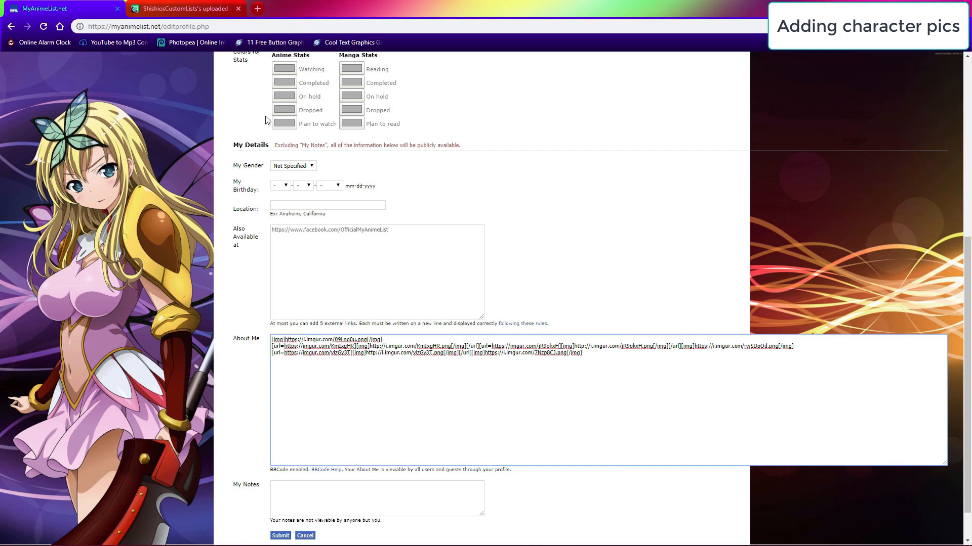
{"action": "key", "text": "ctrl+z"}
Step: Copy the Message button image's Linked BBCode from imgur and paste it after the Friend Me code in About Me
{"action": "left_click", "coordinate": [193, 4]}
{"action": "left_click", "coordinate": [699, 348]}
{"action": "left_click", "coordinate": [47, 5]}
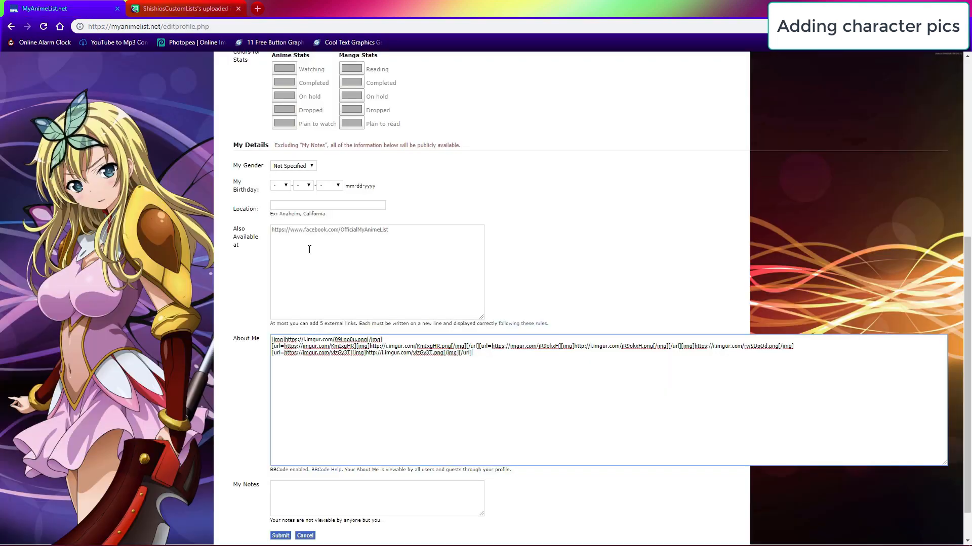
{"action": "key", "text": "ctrl+v"}
Step: Copy the plain BBCode of imgur's lower-face strip image (7Y04ZUQ) and append it after the Message code in About Me
{"action": "left_click", "coordinate": [170, 5]}
{"action": "left_click", "coordinate": [28, 223]}
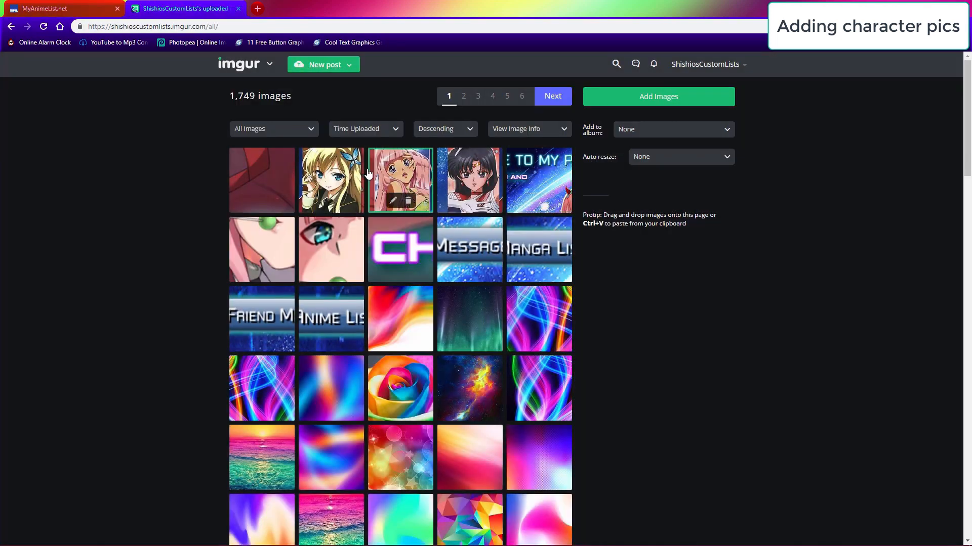
{"action": "left_click", "coordinate": [262, 253]}
{"action": "left_click", "coordinate": [701, 313]}
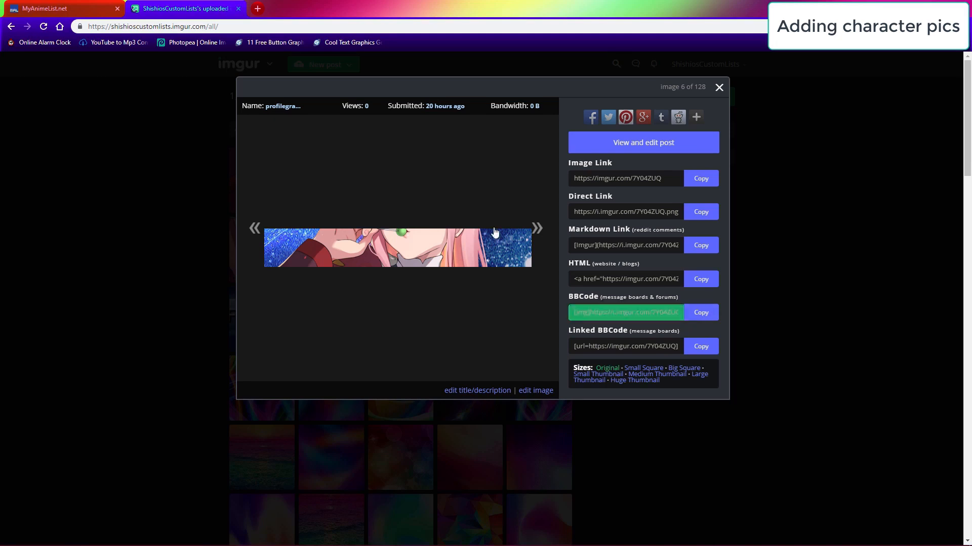
{"action": "left_click", "coordinate": [93, 5]}
{"action": "key", "text": "ctrl+v"}
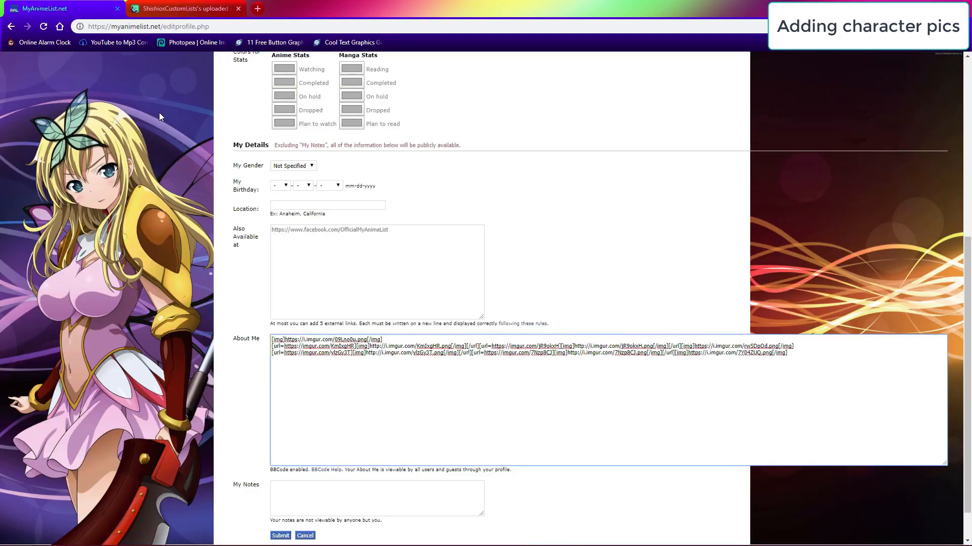
Step: Copy the plain BBCode of imgur's wide red-uniform strip image (9r0V4k7) and paste it on a new line in About Me
{"action": "left_click", "coordinate": [183, 6]}
{"action": "left_click", "coordinate": [144, 234]}
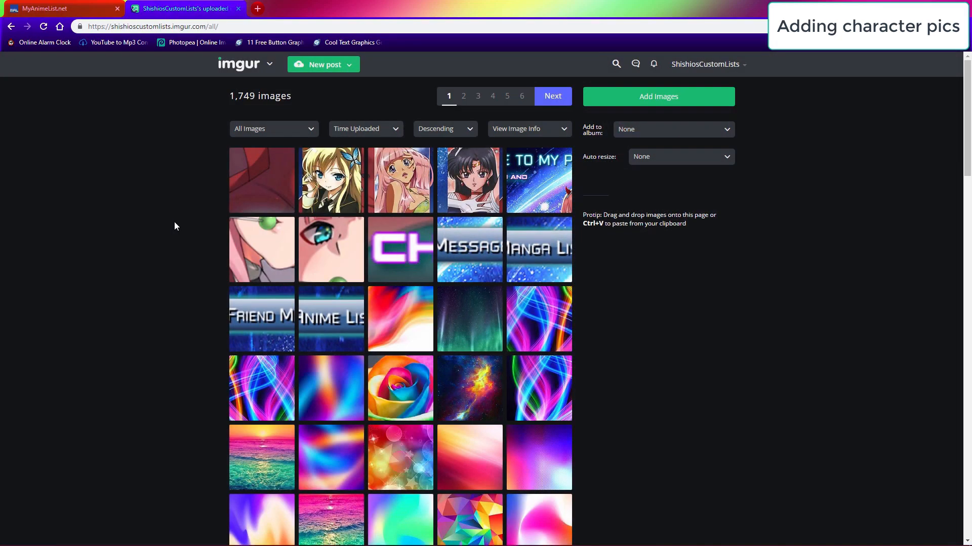
{"action": "left_click", "coordinate": [254, 194]}
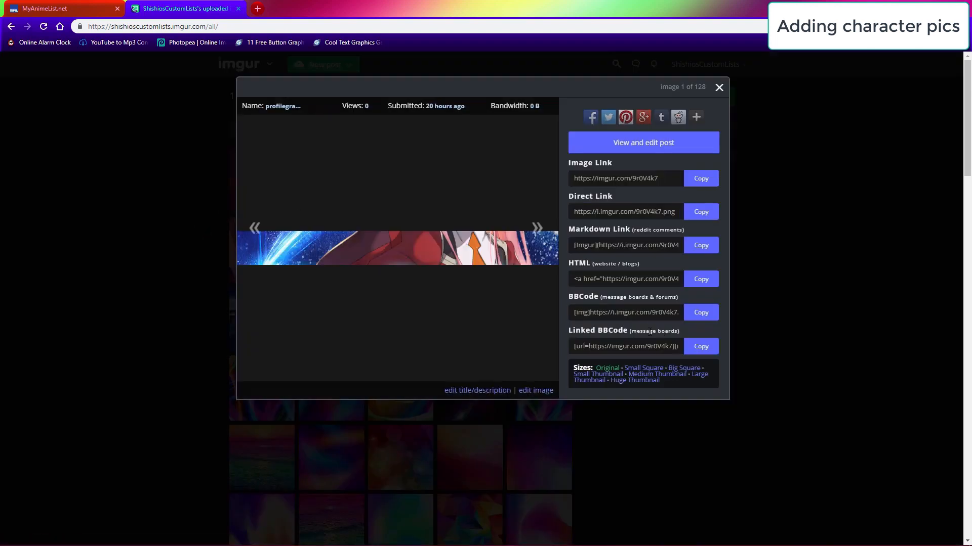
{"action": "left_click", "coordinate": [701, 312]}
{"action": "key", "text": "ctrl+Tab"}
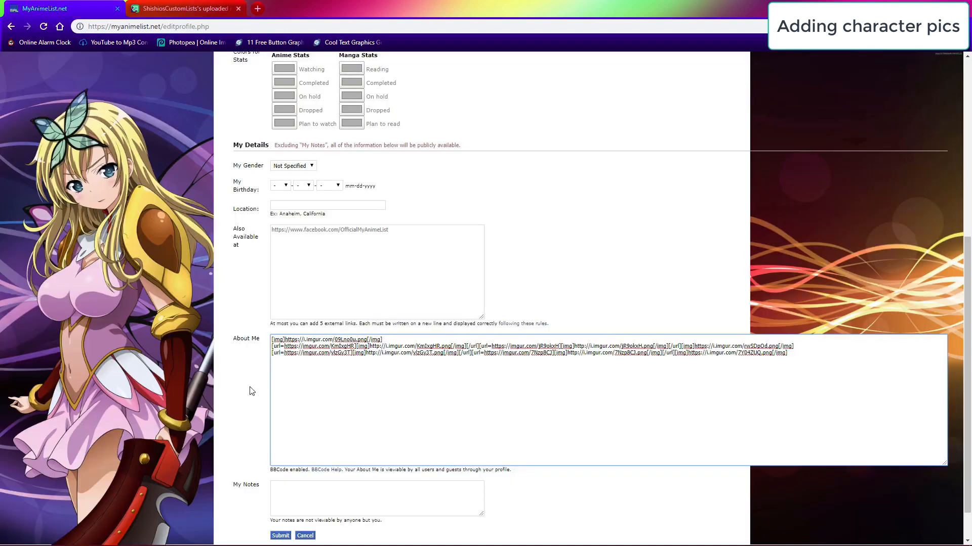
{"action": "key", "text": "ctrl+v"}
Step: Copy the Linked BBCode of imgur's Rei character picture and paste it on a new line in About Me
{"action": "key", "text": "ctrl+Tab"}
{"action": "left_click", "coordinate": [217, 224]}
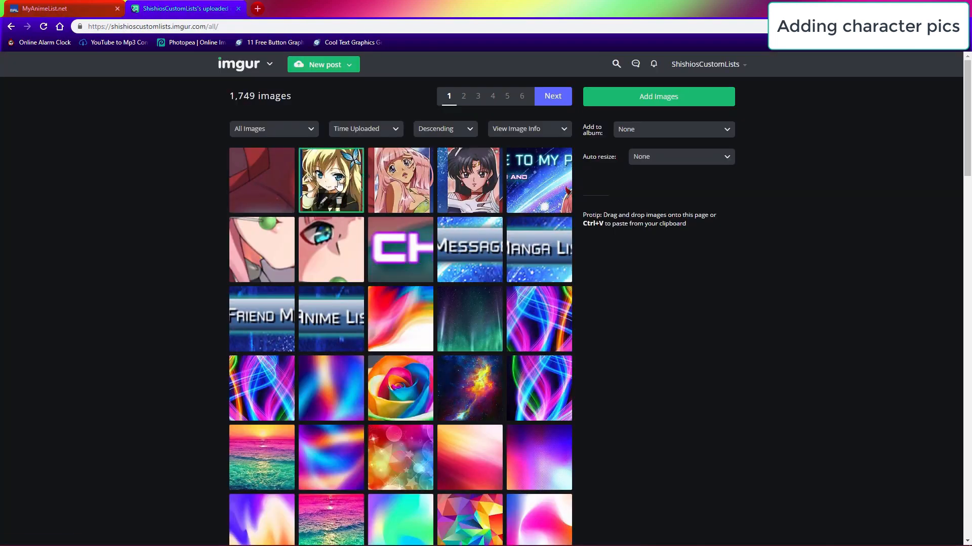
{"action": "left_click", "coordinate": [338, 185]}
{"action": "key", "text": "Escape"}
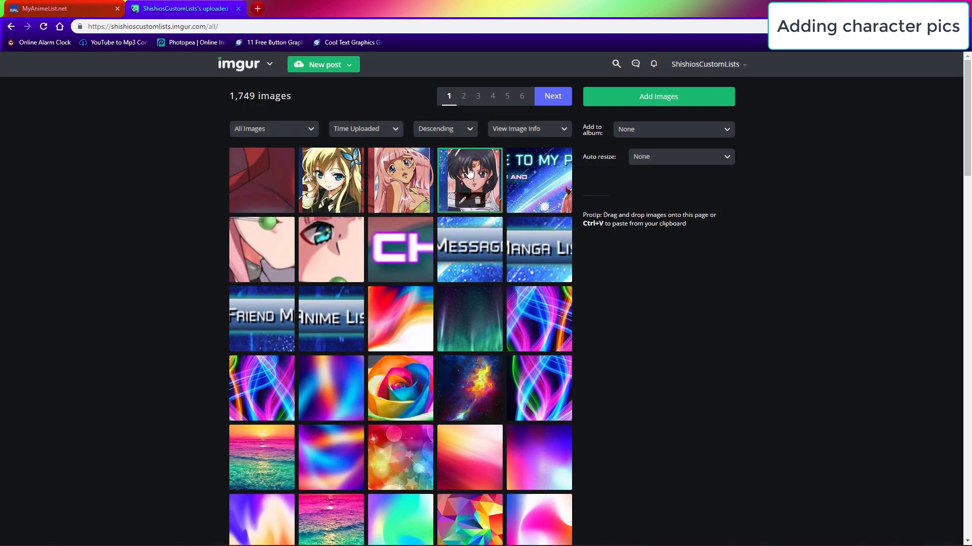
{"action": "left_click", "coordinate": [469, 173]}
{"action": "left_click", "coordinate": [701, 312]}
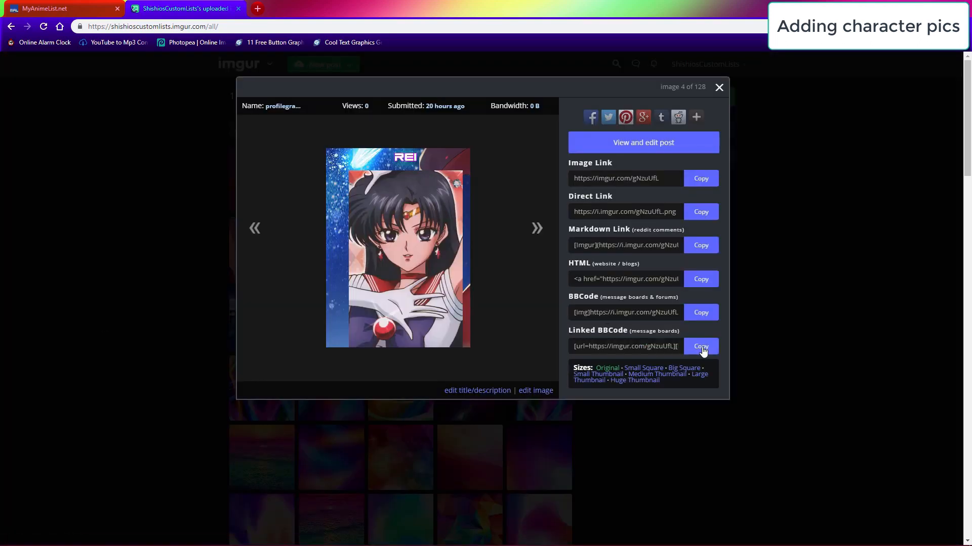
{"action": "left_click", "coordinate": [701, 346]}
{"action": "key", "text": "ctrl+Tab"}
{"action": "key", "text": "ctrl+v"}
Step: Copy the Linked BBCode of imgur's Sena character picture and paste it directly after the Rei code in About Me
{"action": "key", "text": "ctrl+Tab"}
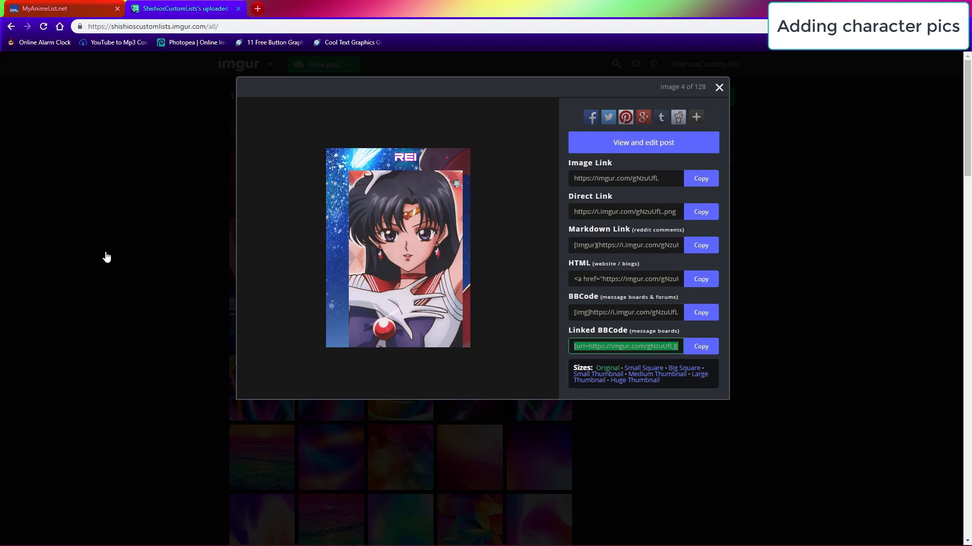
{"action": "left_click", "coordinate": [107, 257]}
{"action": "left_click", "coordinate": [338, 184]}
{"action": "left_click", "coordinate": [701, 312]}
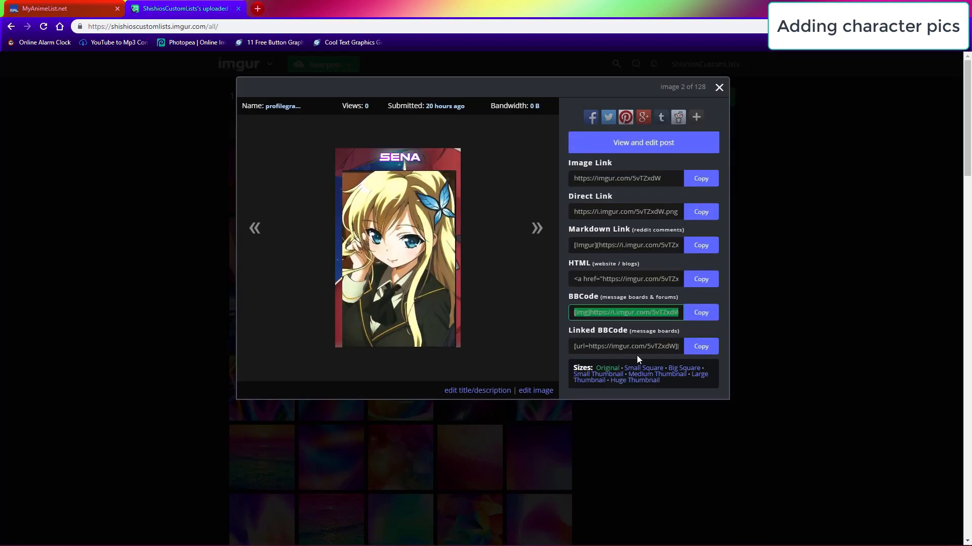
{"action": "left_click", "coordinate": [701, 346]}
{"action": "key", "text": "ctrl+Tab"}
{"action": "key", "text": "ctrl+v"}
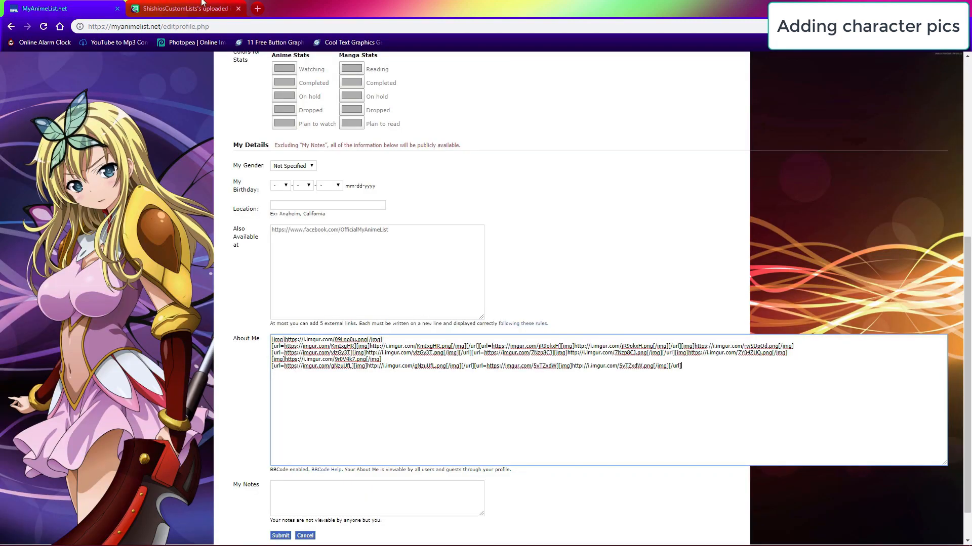
Step: Copy the Linked BBCode of imgur's Melona character picture and paste it after the Sena code in About Me
{"action": "left_click", "coordinate": [201, 4]}
{"action": "left_click", "coordinate": [128, 230]}
{"action": "left_click", "coordinate": [263, 183]}
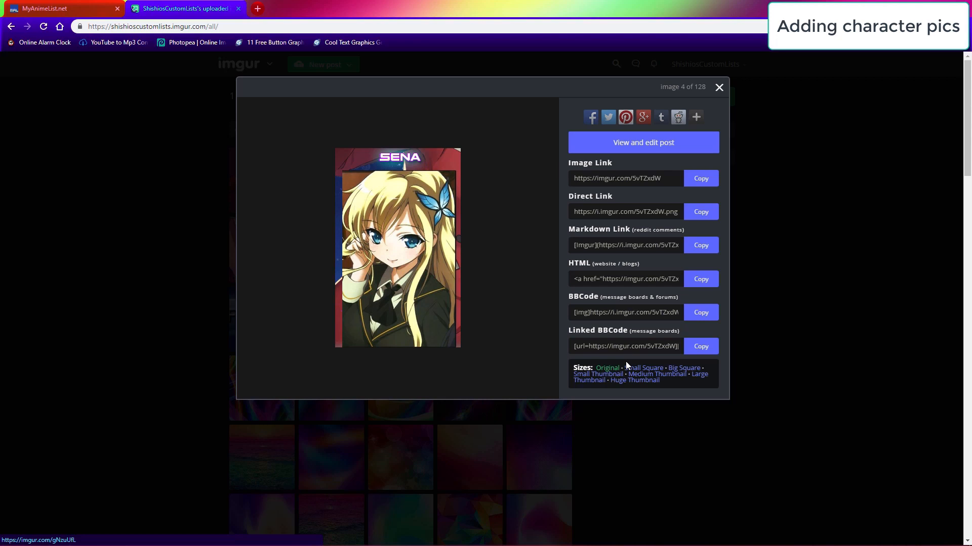
{"action": "left_click", "coordinate": [289, 227]}
{"action": "left_click", "coordinate": [407, 185]}
{"action": "left_click", "coordinate": [701, 346]}
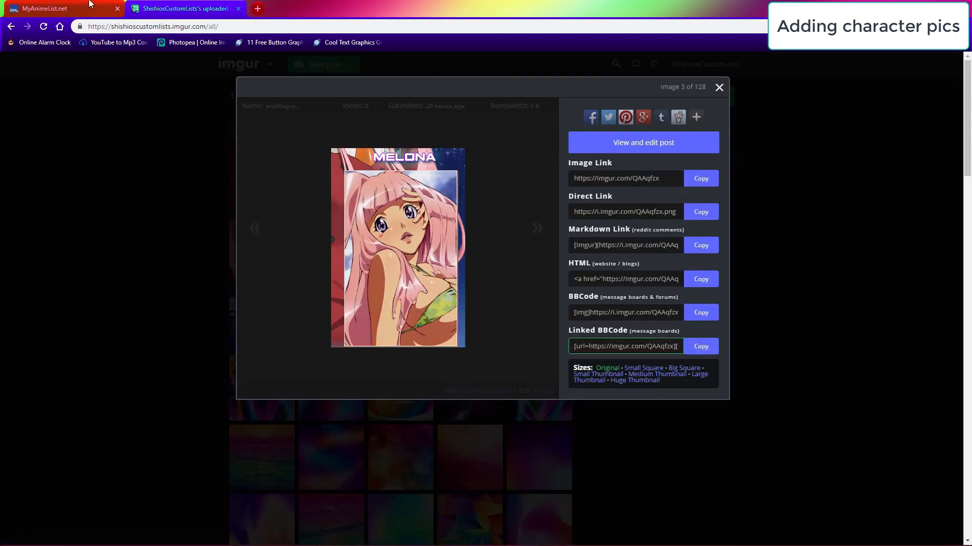
{"action": "left_click", "coordinate": [89, 3]}
{"action": "key", "text": "ctrl+v"}
Step: Copy the plain BBCode of imgur's Favorite Characters strip image (X8uedPW) and paste it on a new line in About Me
{"action": "left_click", "coordinate": [129, 5]}
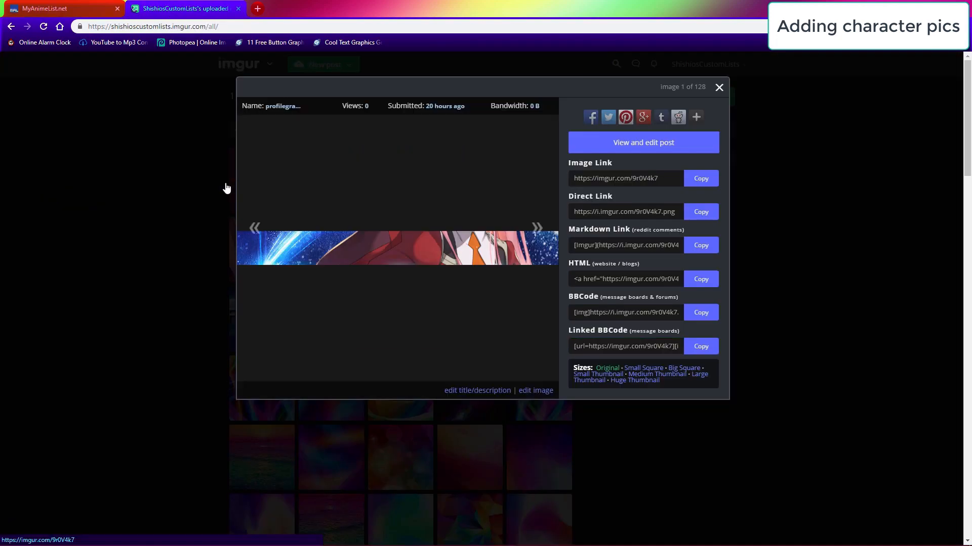
{"action": "left_click", "coordinate": [128, 223]}
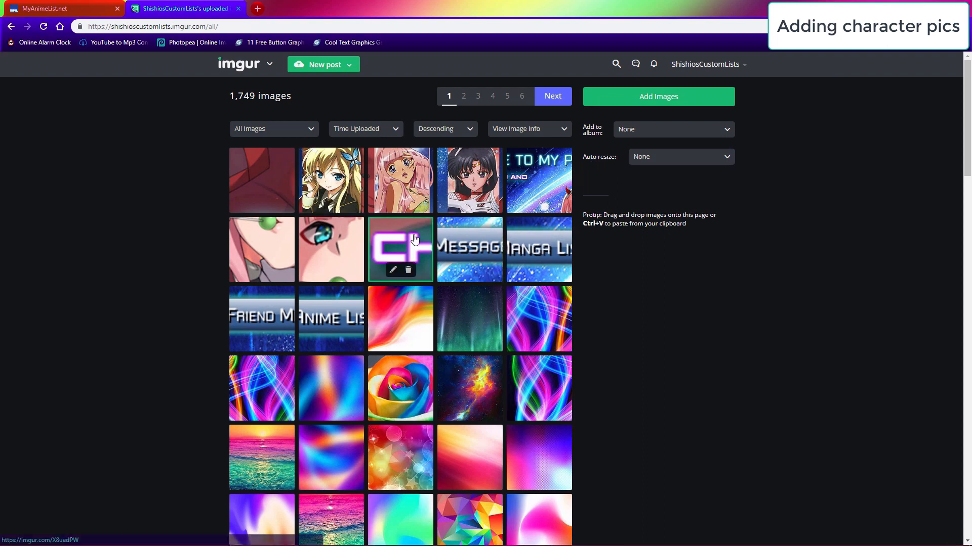
{"action": "left_click", "coordinate": [400, 250]}
{"action": "left_click", "coordinate": [701, 312]}
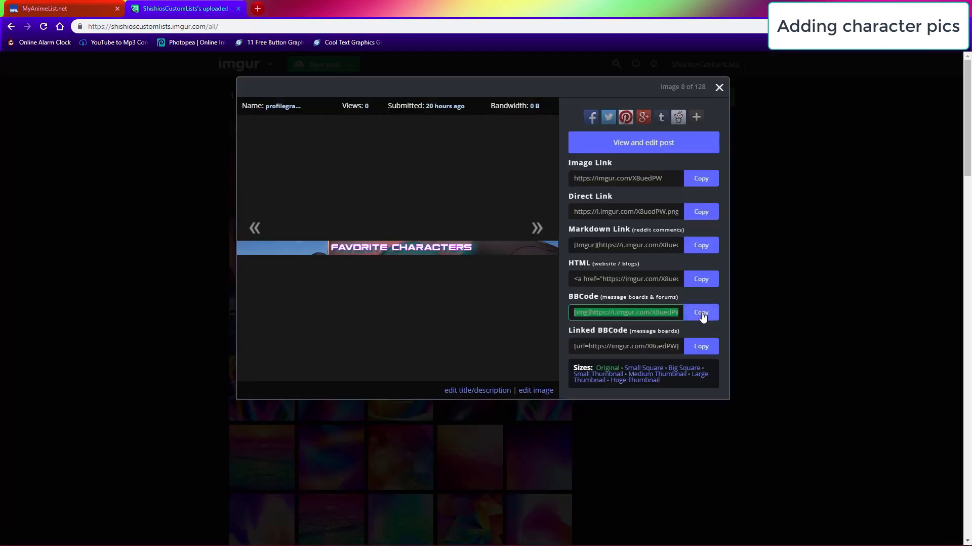
{"action": "left_click", "coordinate": [108, 6]}
{"action": "key", "text": "ctrl+v"}
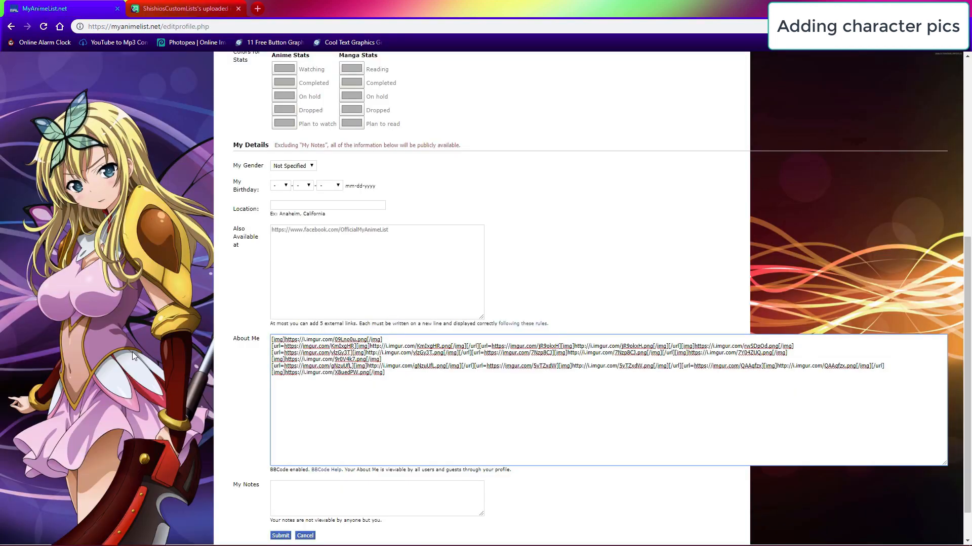
Step: Copy the account's Anime List link address and replace the first button's imgur page URL (KmIxgHR) in About Me with it
{"action": "scroll", "coordinate": [133, 356], "scroll_direction": "up", "scroll_amount": 6}
{"action": "left_click", "coordinate": [617, 63]}
{"action": "right_click", "coordinate": [587, 87]}
{"action": "left_click", "coordinate": [615, 147]}
{"action": "scroll", "coordinate": [468, 357], "scroll_direction": "down", "scroll_amount": 2}
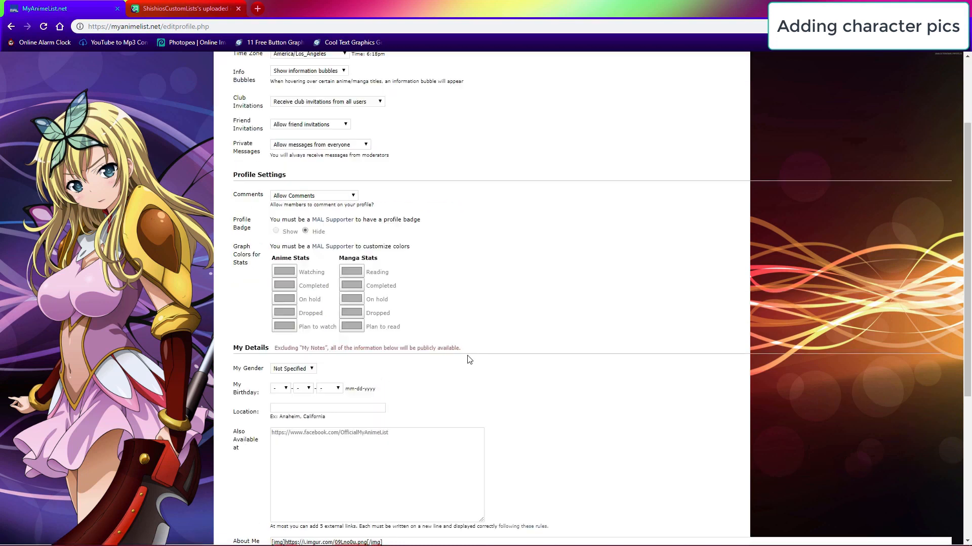
{"action": "scroll", "coordinate": [430, 369], "scroll_direction": "down", "scroll_amount": 4}
{"action": "left_click_drag", "start_coordinate": [354, 326], "coordinate": [284, 325]}
{"action": "key", "text": "ctrl+v"}
Step: Copy the account's Manga List link address and replace the second button's imgur page URL (JR9okxH) in About Me with it
{"action": "scroll", "coordinate": [551, 276], "scroll_direction": "up", "scroll_amount": 7}
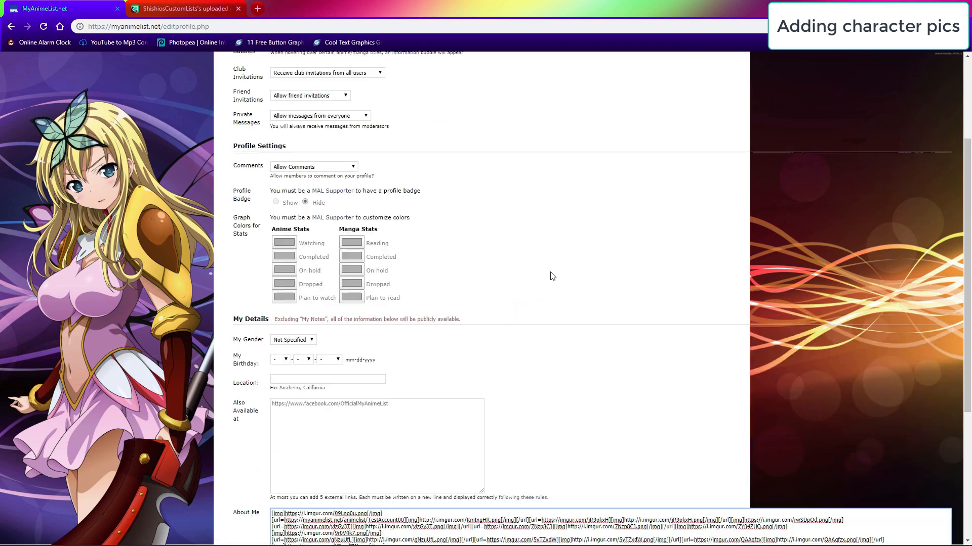
{"action": "left_click", "coordinate": [591, 66]}
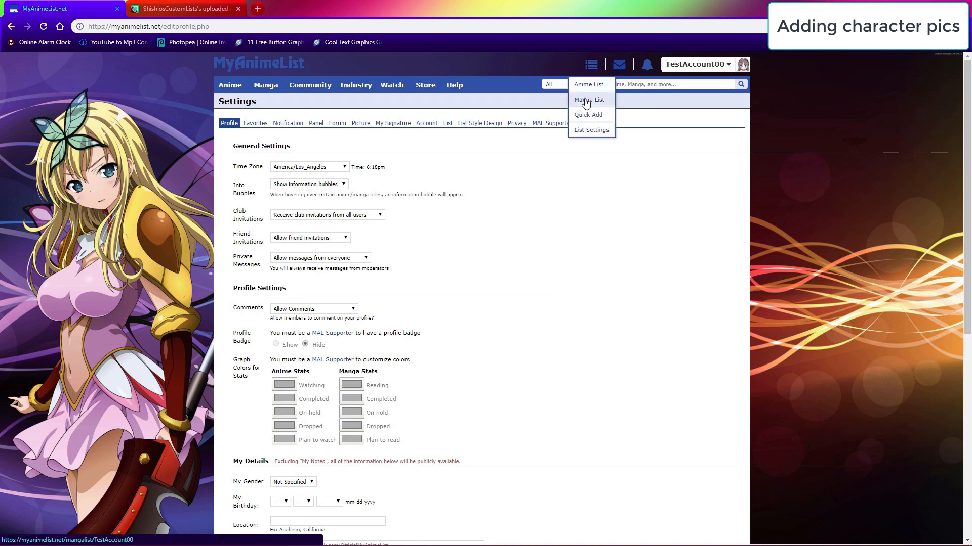
{"action": "right_click", "coordinate": [584, 98]}
{"action": "left_click", "coordinate": [618, 159]}
{"action": "scroll", "coordinate": [591, 252], "scroll_direction": "down", "scroll_amount": 8}
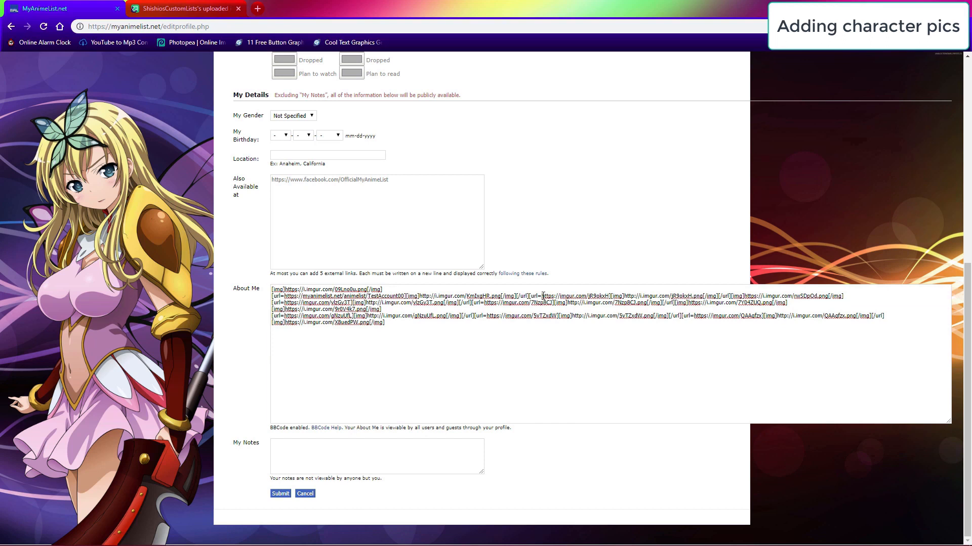
{"action": "left_click_drag", "start_coordinate": [543, 296], "coordinate": [611, 296]}
{"action": "key", "text": "ctrl+v"}
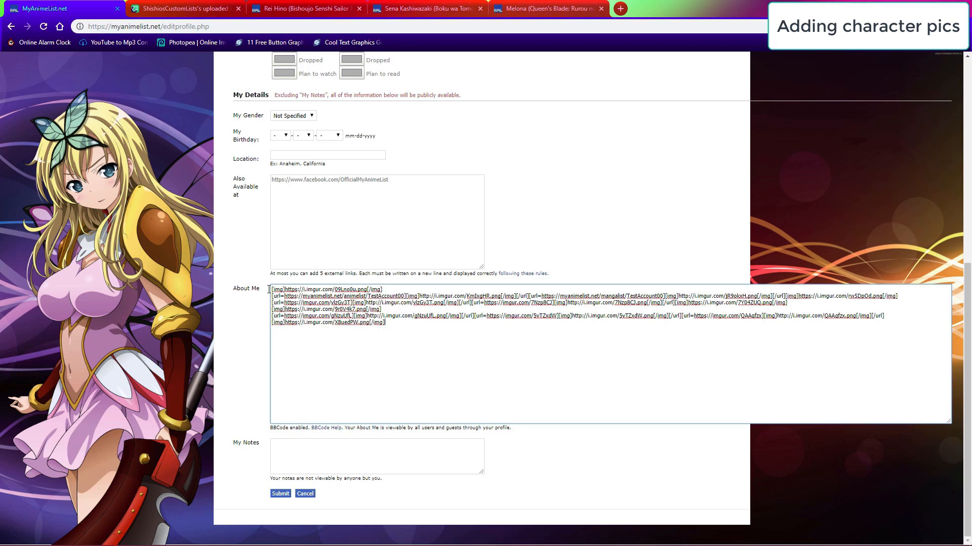
Step: Copy Rei Hino's MyAnimeList character page URL and replace the imgur page URL of the Rei picture in About Me with it
{"action": "left_click", "coordinate": [309, 9]}
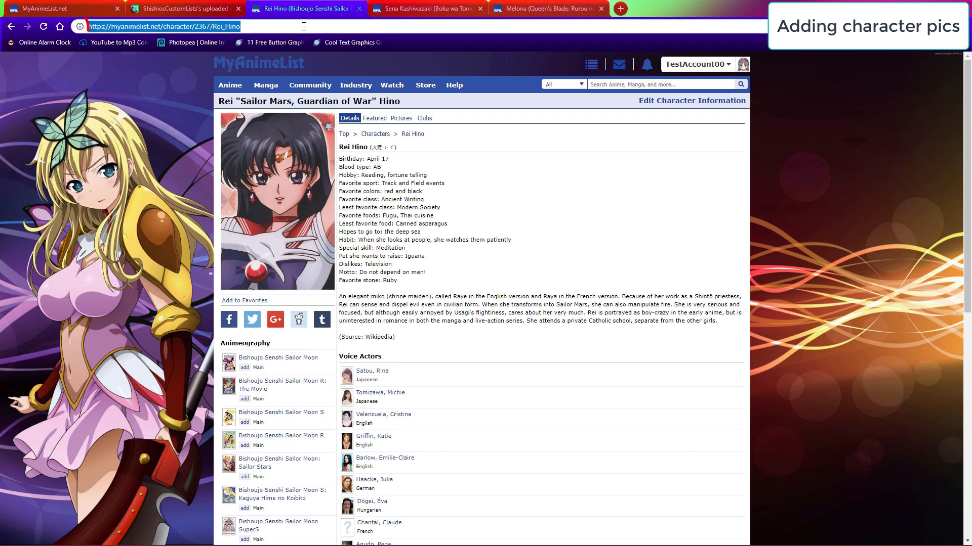
{"action": "left_click", "coordinate": [303, 27]}
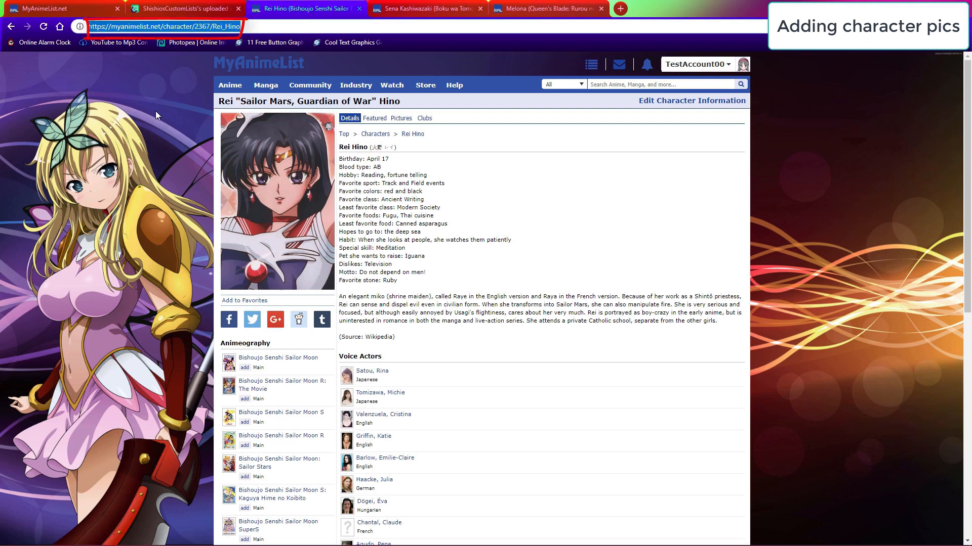
{"action": "left_click", "coordinate": [78, 5]}
{"action": "left_click_drag", "start_coordinate": [285, 316], "coordinate": [343, 316]}
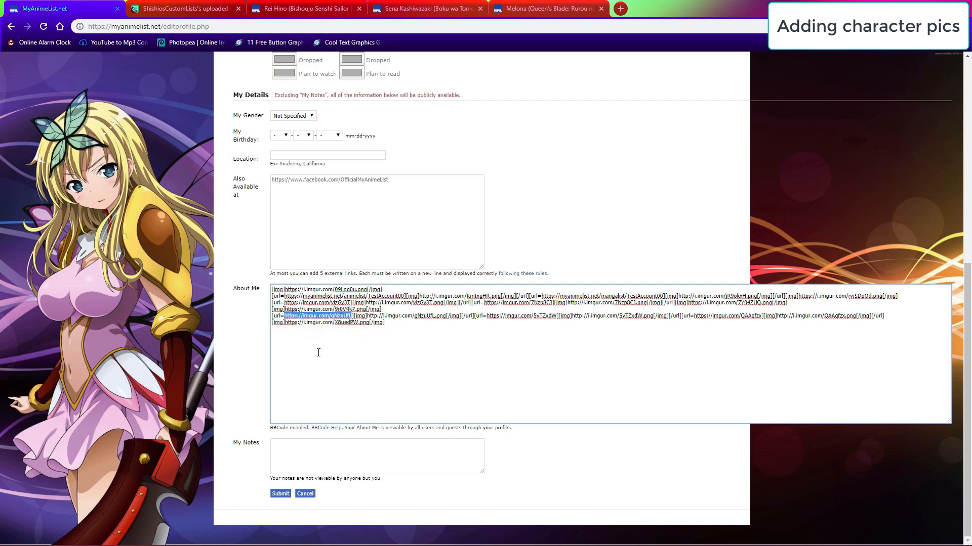
{"action": "key", "text": "ctrl+v"}
Step: Copy Sena Kashiwazaki's character page URL and replace the imgur page URL of the Sena picture in About Me with it
{"action": "left_click", "coordinate": [449, 6]}
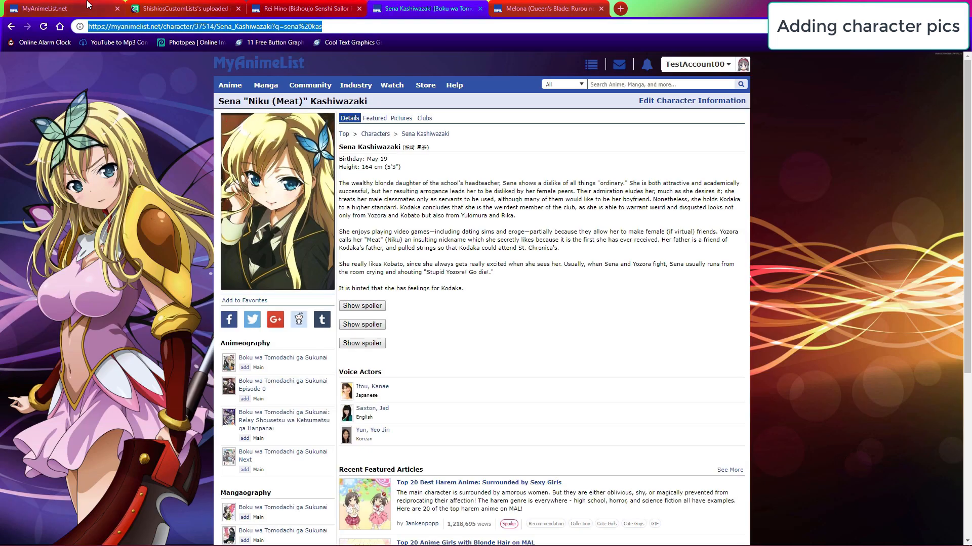
{"action": "left_click", "coordinate": [87, 4]}
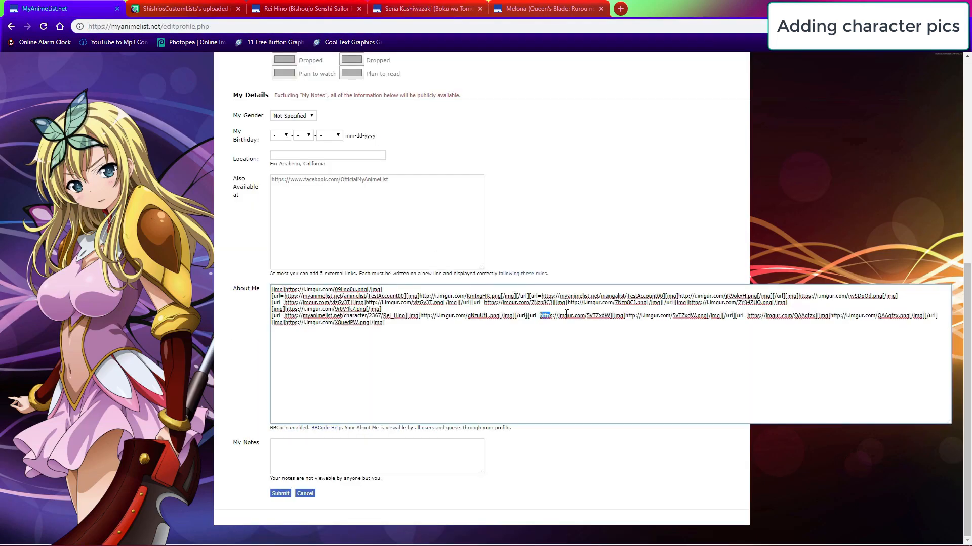
{"action": "left_click_drag", "start_coordinate": [566, 312], "coordinate": [610, 315]}
{"action": "key", "text": "ctrl+v"}
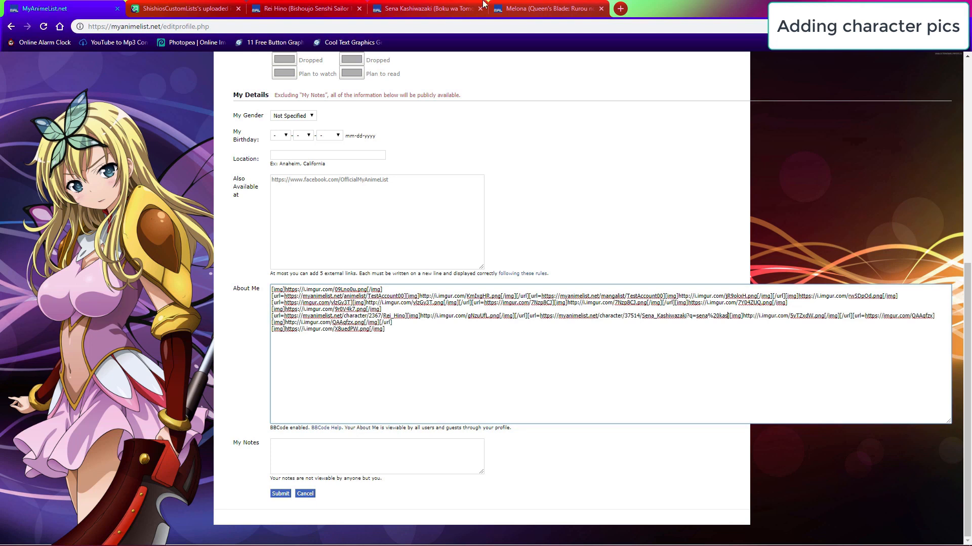
Step: Copy Melona's character page URL and replace the imgur page URL (QAAqfzx) of the Melona picture in About Me with it
{"action": "left_click", "coordinate": [545, 7]}
{"action": "left_click", "coordinate": [263, 25]}
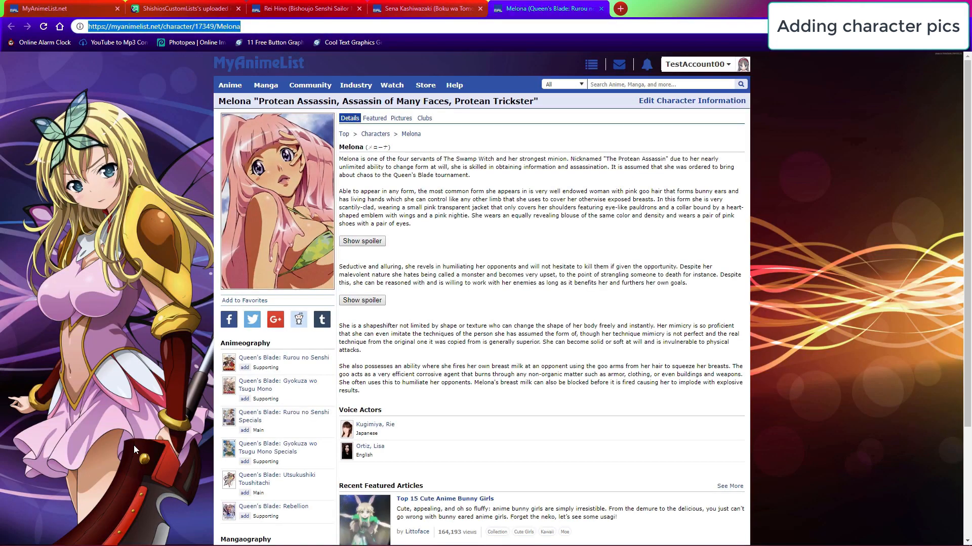
{"action": "left_click", "coordinate": [71, 6]}
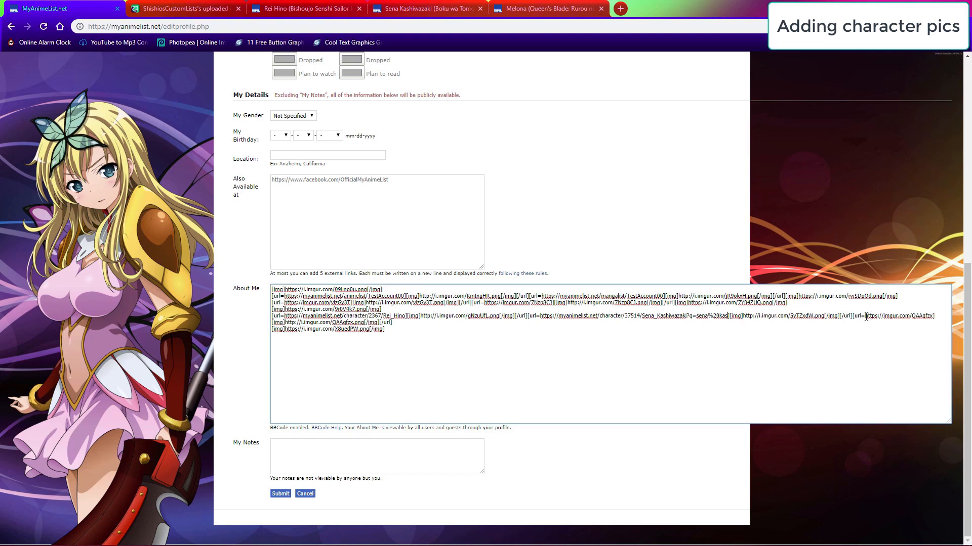
{"action": "left_click_drag", "start_coordinate": [865, 317], "coordinate": [922, 315]}
{"action": "key", "text": "ctrl+v"}
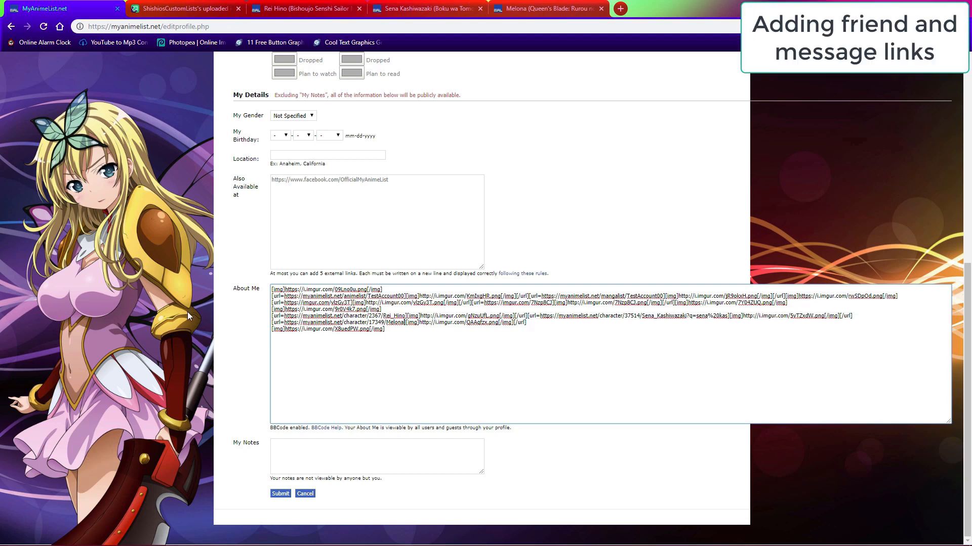
Step: Submit the edited profile settings and look over the finished profile page
{"action": "left_click", "coordinate": [229, 322]}
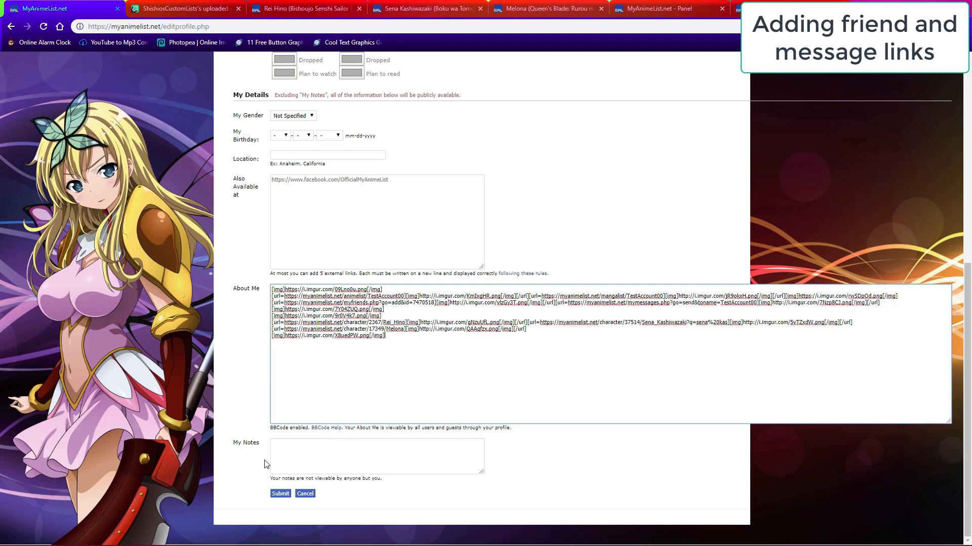
{"action": "left_click", "coordinate": [281, 494]}
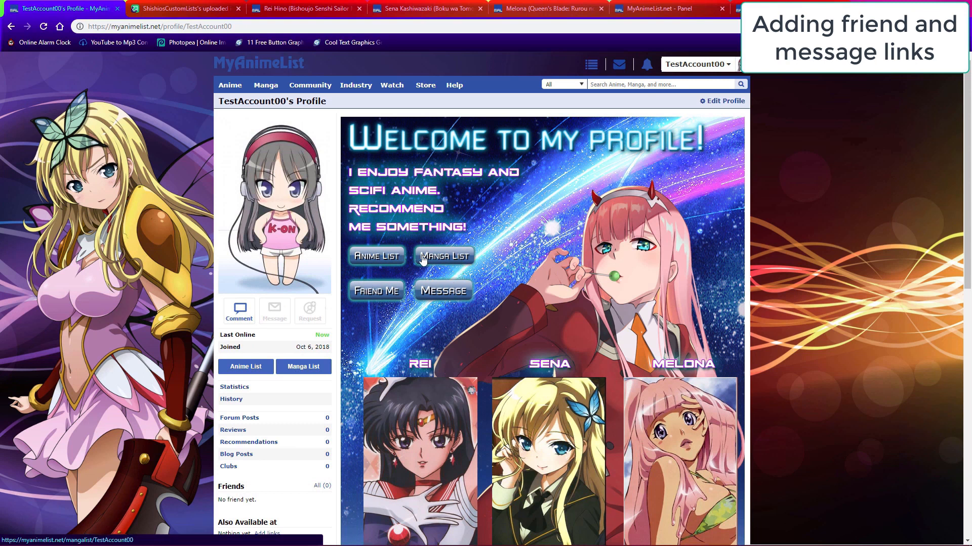
{"action": "scroll", "coordinate": [535, 365], "scroll_direction": "down", "scroll_amount": 1}
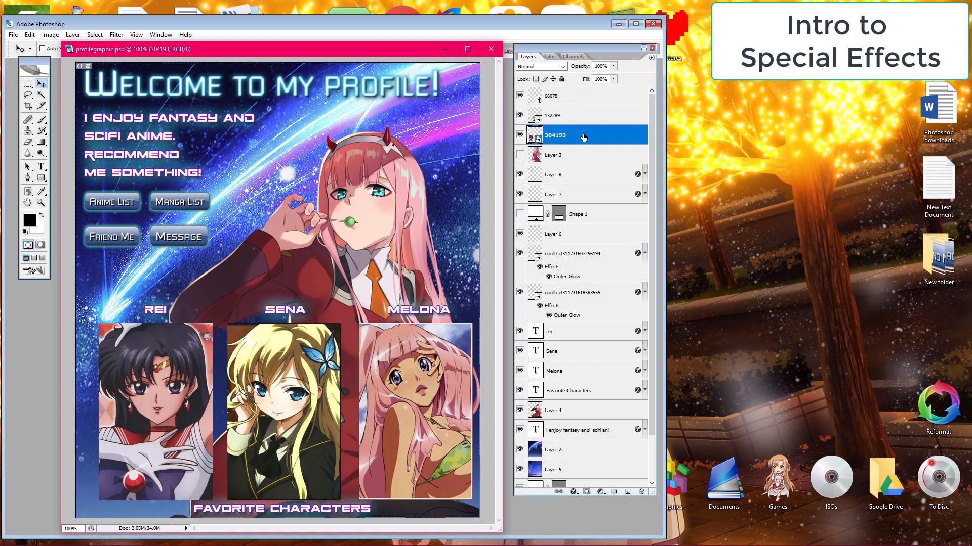
Step: In Photoshop, add a red (ff0000) Outer Glow to layer 304193, enlarge the glow size, and expand the layer's effects list
{"action": "double_click", "coordinate": [584, 137]}
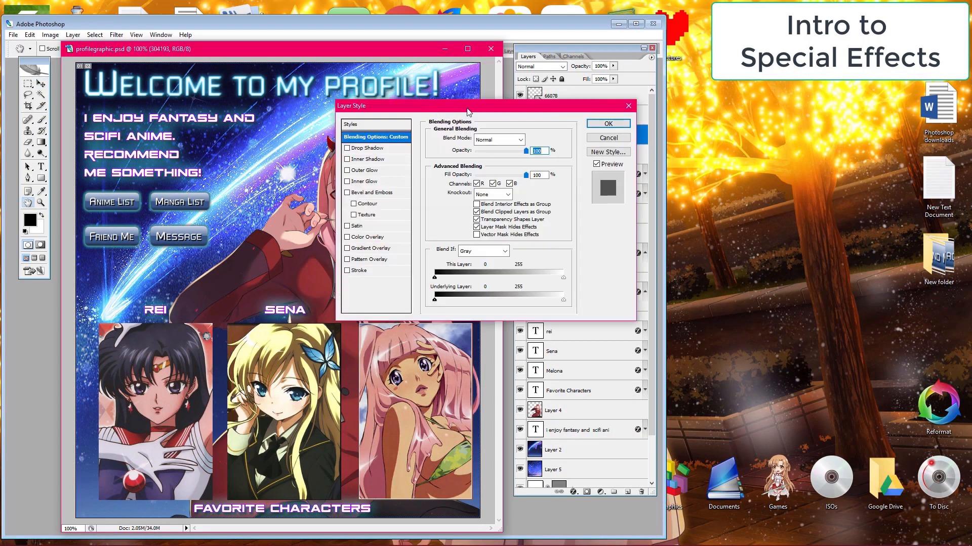
{"action": "left_click_drag", "start_coordinate": [404, 106], "coordinate": [657, 193]}
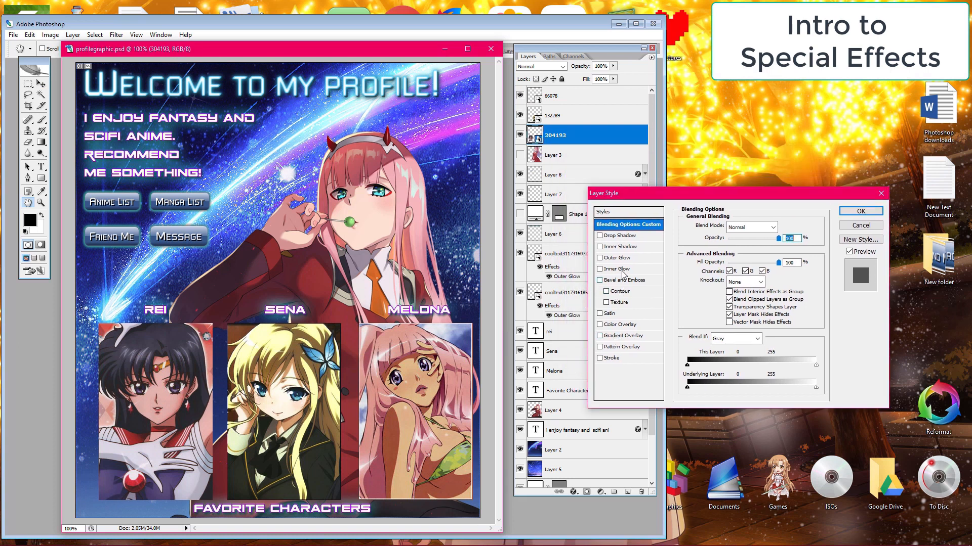
{"action": "left_click", "coordinate": [620, 260]}
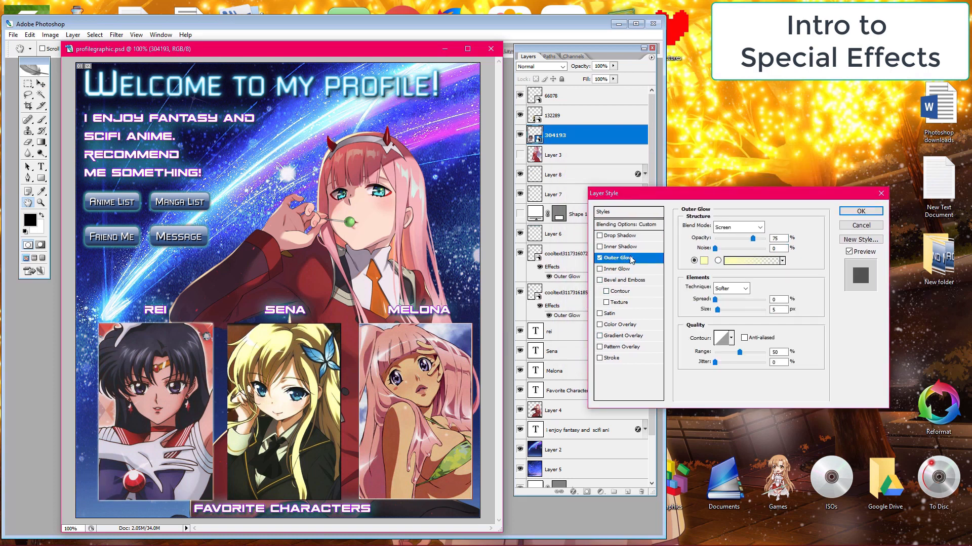
{"action": "left_click", "coordinate": [703, 261]}
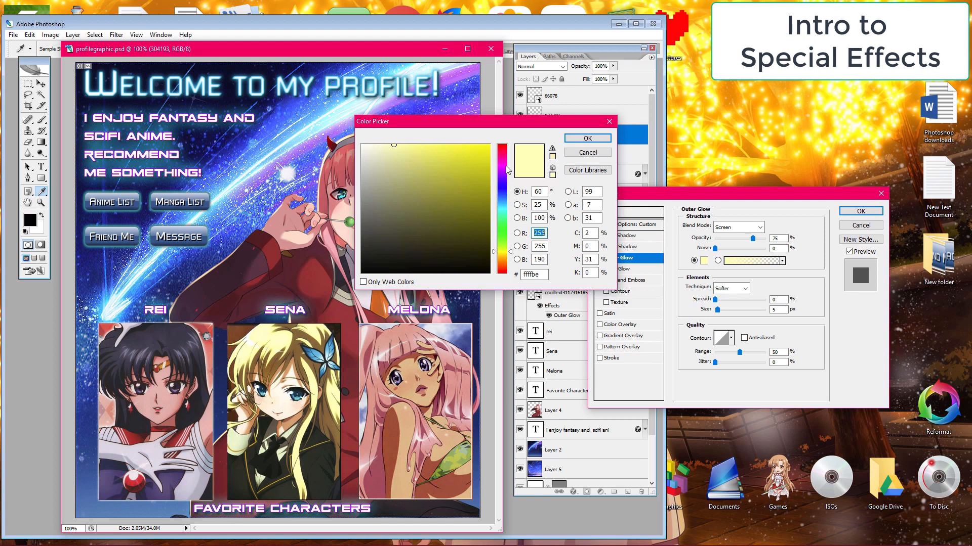
{"action": "left_click", "coordinate": [502, 145]}
{"action": "left_click", "coordinate": [489, 145]}
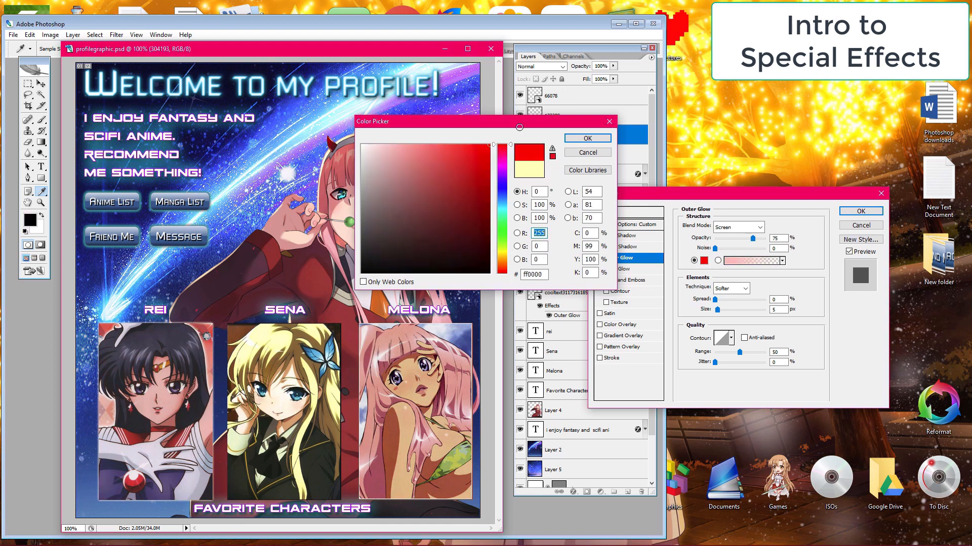
{"action": "left_click", "coordinate": [586, 138]}
{"action": "left_click_drag", "start_coordinate": [734, 309], "coordinate": [737, 310]}
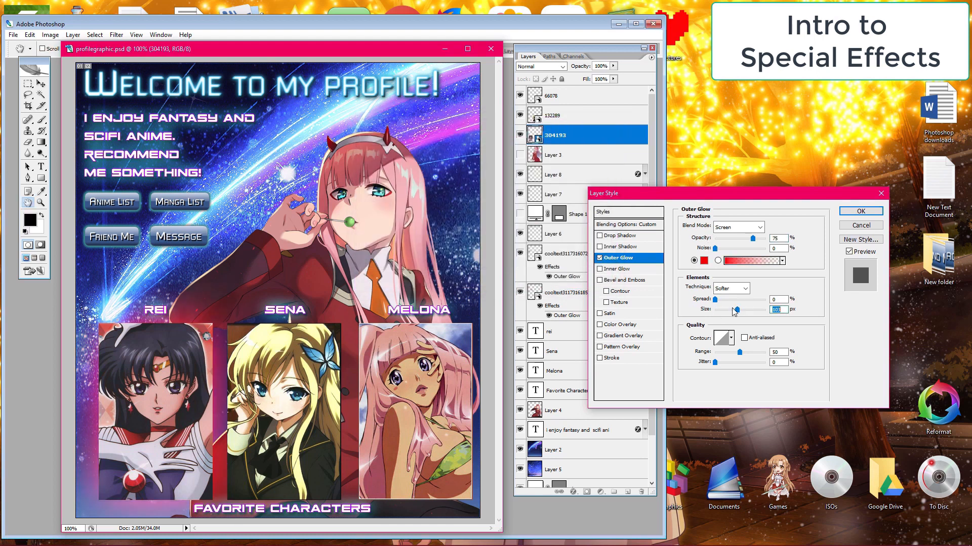
{"action": "left_click", "coordinate": [855, 213]}
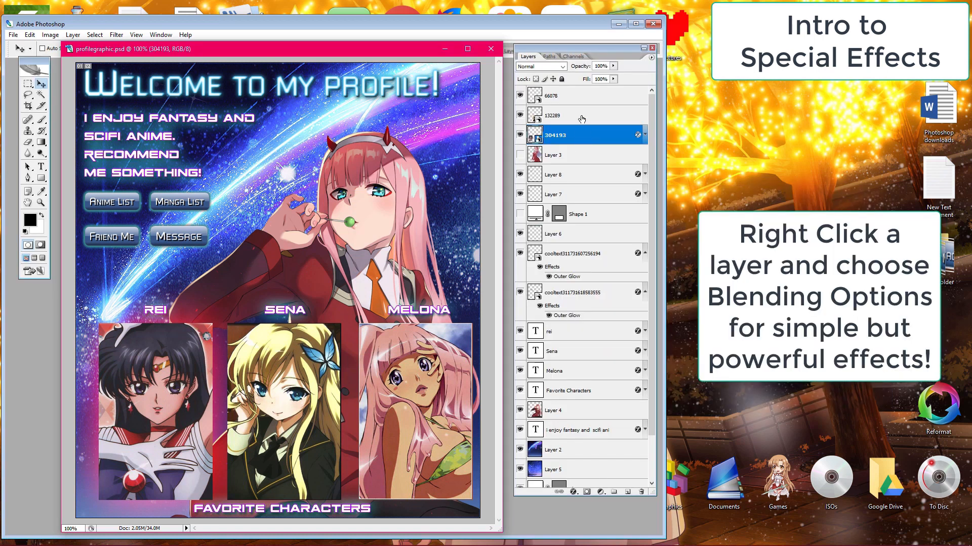
{"action": "left_click", "coordinate": [644, 136]}
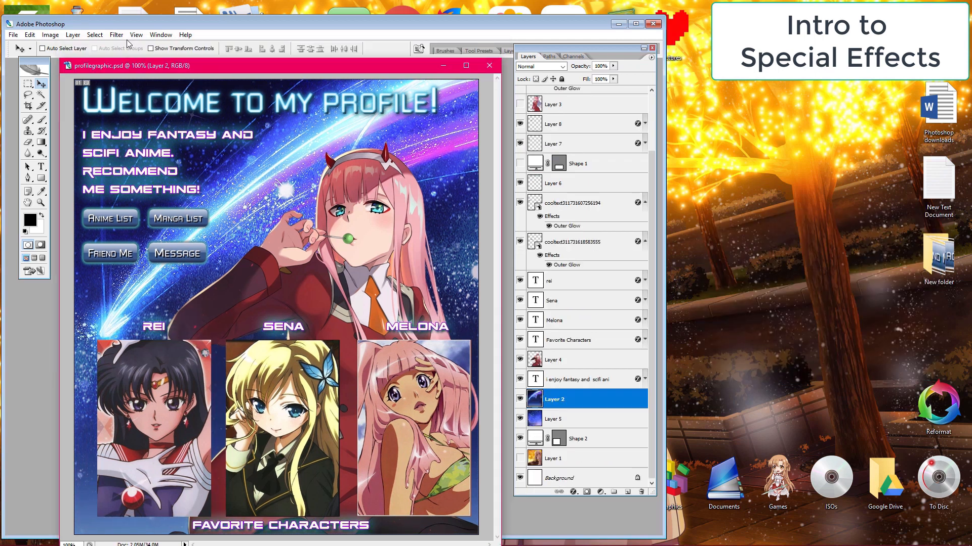
Step: Render a Lens Flare on Layer 2 with its centre near the middle, 100% brightness and the 50-300mm Zoom lens type
{"action": "left_click", "coordinate": [116, 34]}
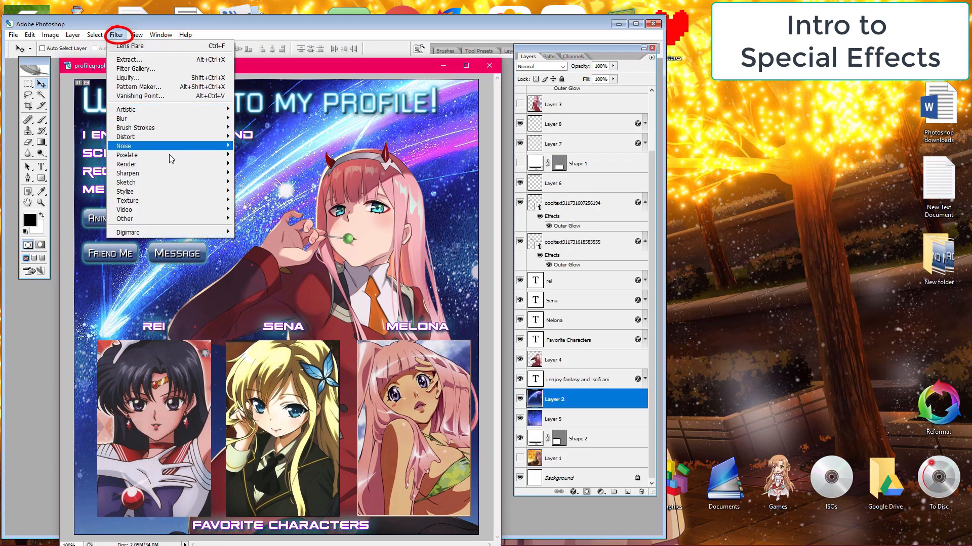
{"action": "mouse_move", "coordinate": [209, 165]}
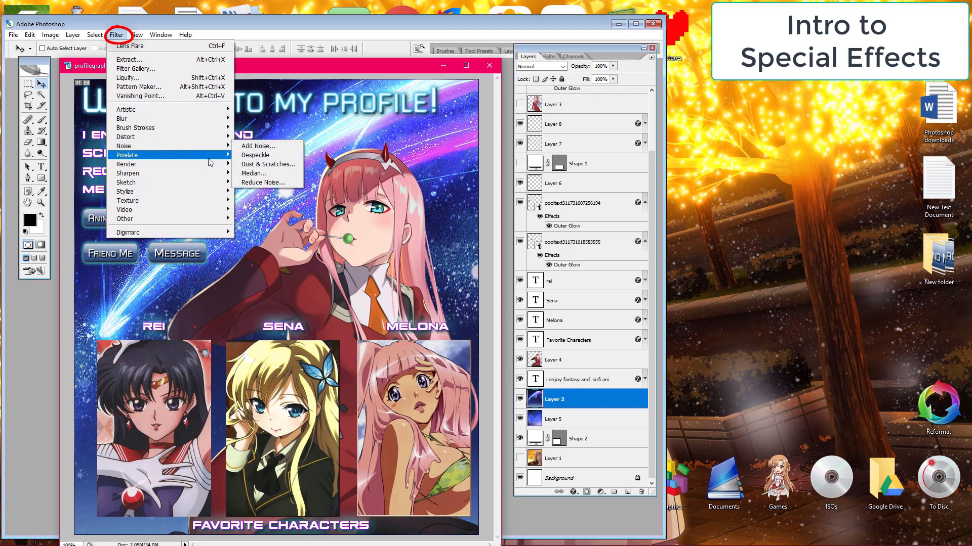
{"action": "left_click", "coordinate": [255, 191]}
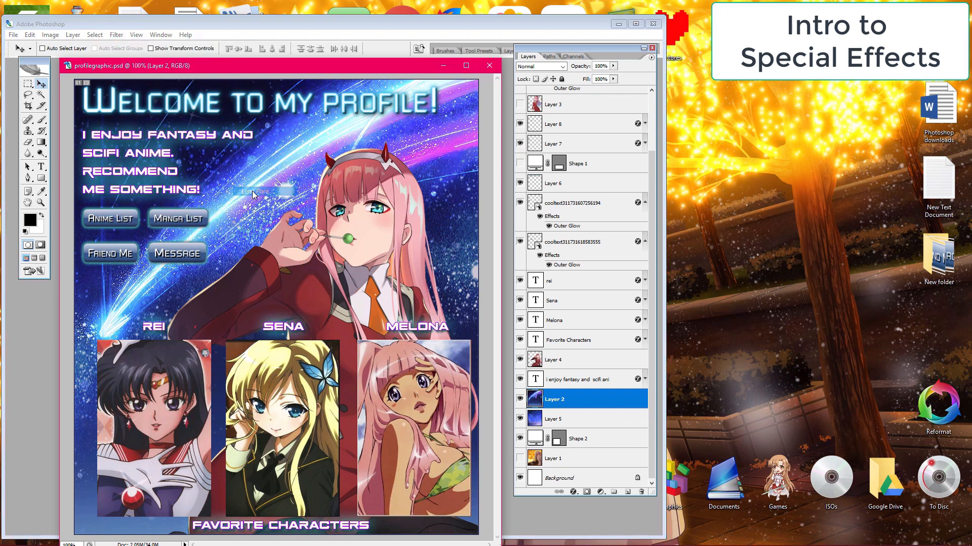
{"action": "left_click_drag", "start_coordinate": [453, 198], "coordinate": [456, 188]}
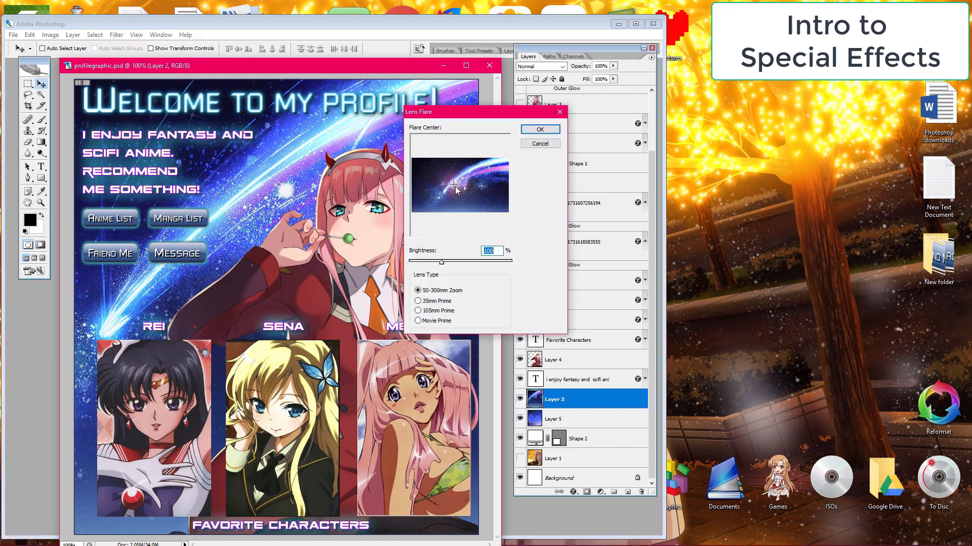
{"action": "left_click", "coordinate": [539, 129]}
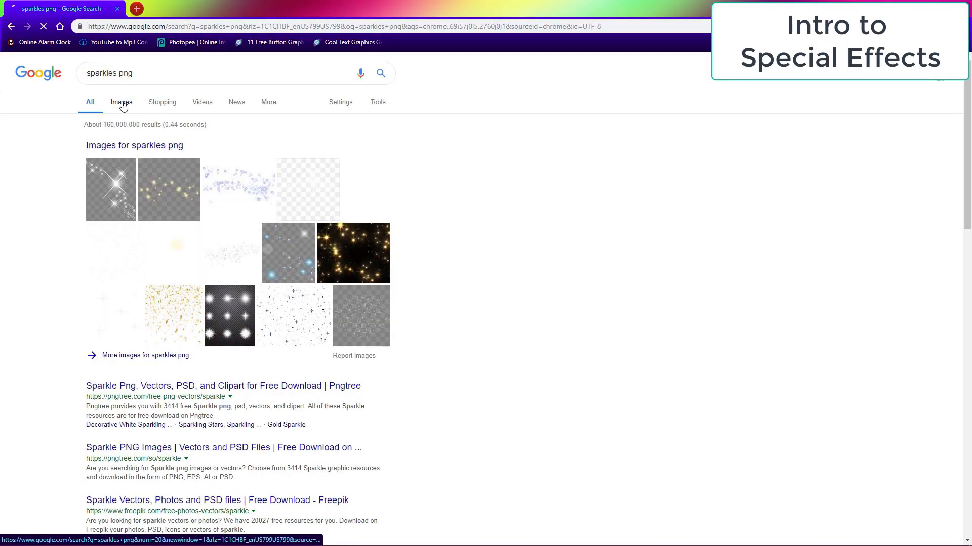
Step: Switch to Chrome and show Google's image results for "sparkles png"
{"action": "left_click", "coordinate": [120, 100]}
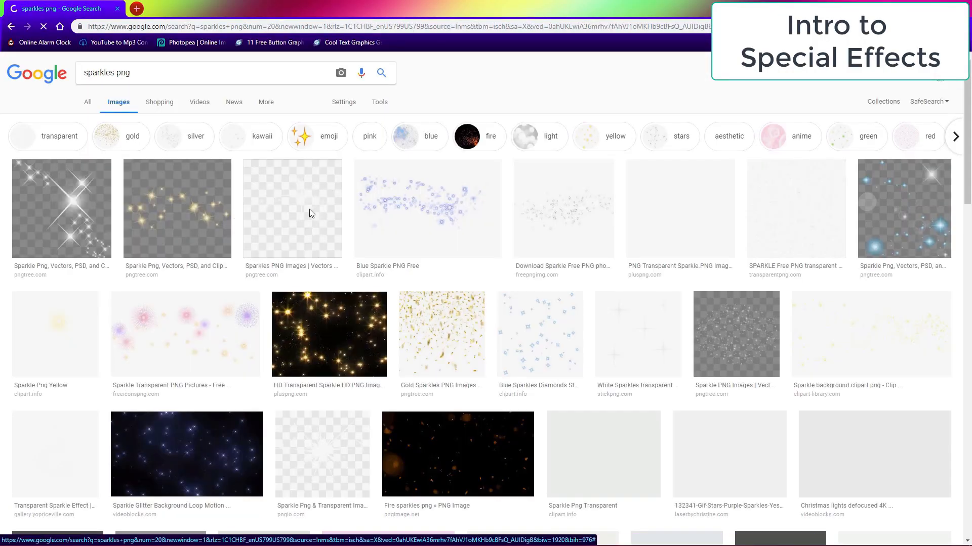
Step: Save the PlusPNG transparent sparkle image from the search results and open the downloaded PNG in Photoshop
{"action": "left_click", "coordinate": [670, 218]}
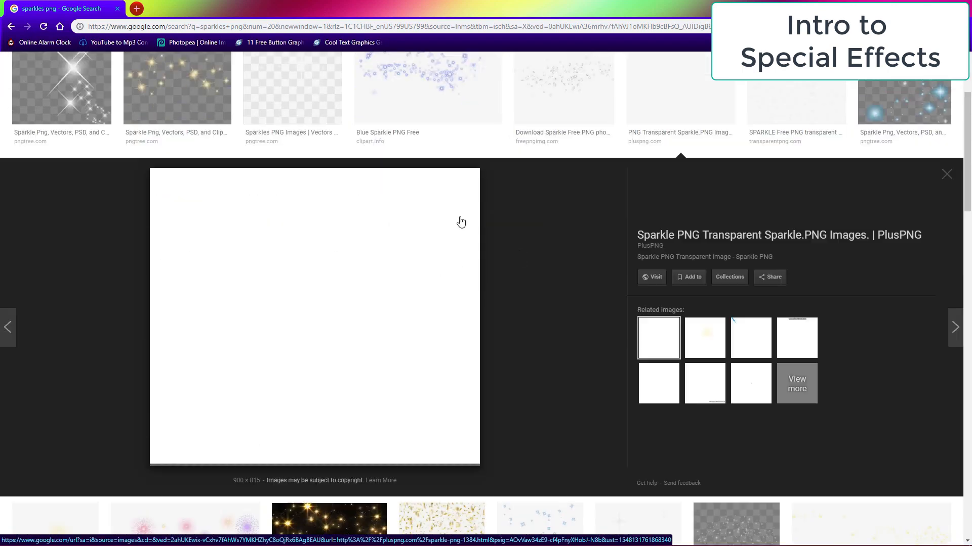
{"action": "right_click", "coordinate": [361, 240]}
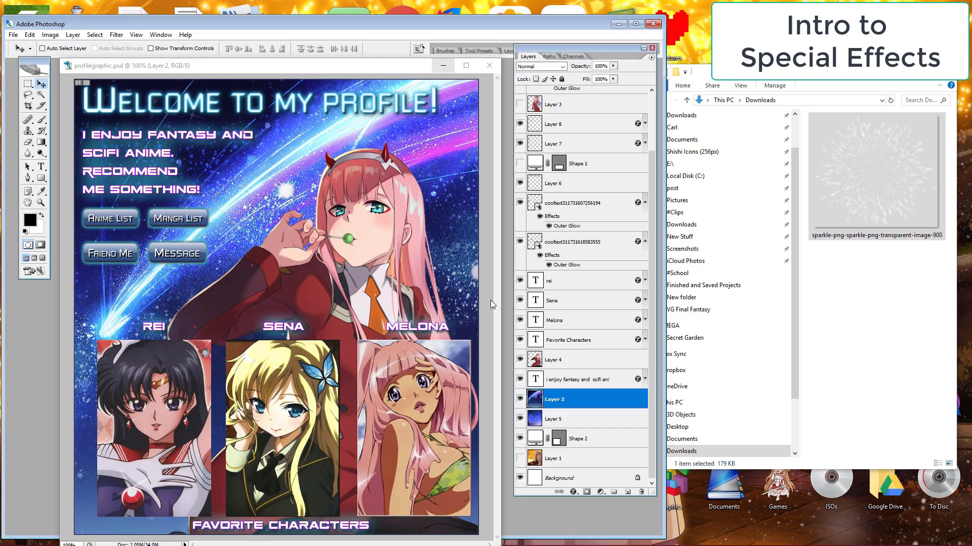
{"action": "left_click_drag", "start_coordinate": [490, 300], "coordinate": [299, 266]}
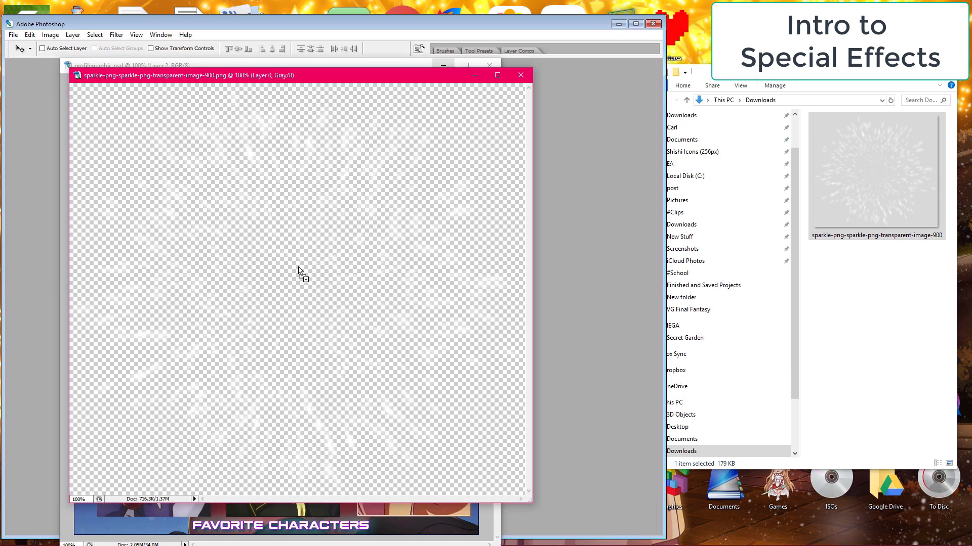
{"action": "left_click_drag", "start_coordinate": [307, 83], "coordinate": [547, 112]}
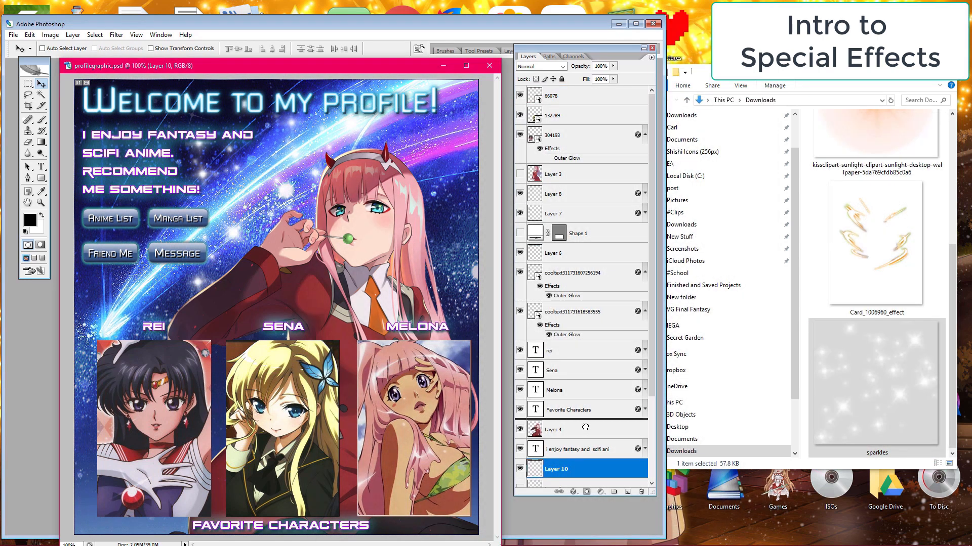
Step: Move the sparkles layer, Layer 10, to the very front of the layer order, above layer 66078
{"action": "key", "text": "ctrl+]"}
{"action": "key", "text": "ctrl+]"}
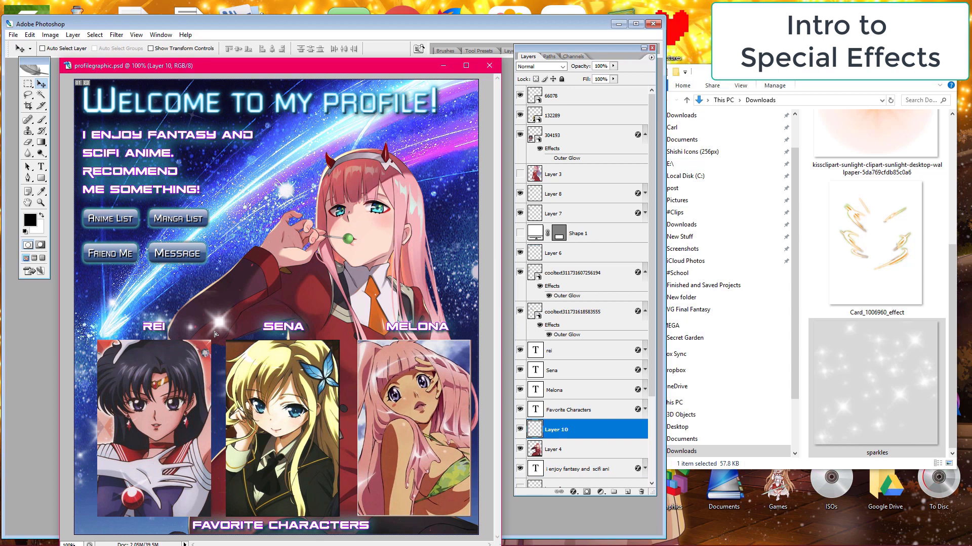
{"action": "left_click_drag", "start_coordinate": [579, 430], "coordinate": [577, 94]}
Step: Free Transform the sparkles on Layer 10 to 56.3% width and 87.5% height so they fit exactly over Rei's portrait
{"action": "left_click", "coordinate": [30, 35]}
{"action": "left_click", "coordinate": [50, 201]}
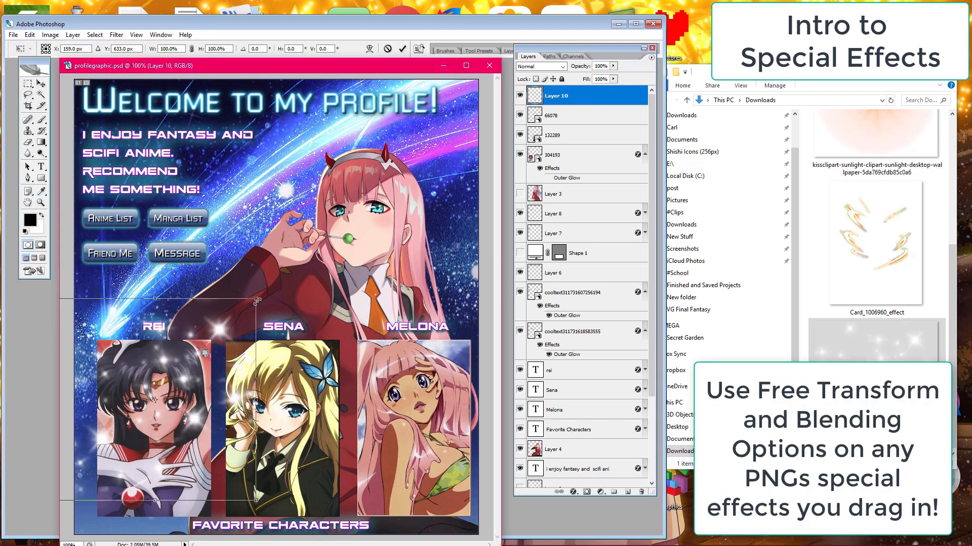
{"action": "left_click_drag", "start_coordinate": [257, 301], "coordinate": [194, 341]}
{"action": "left_click_drag", "start_coordinate": [150, 377], "coordinate": [175, 377]}
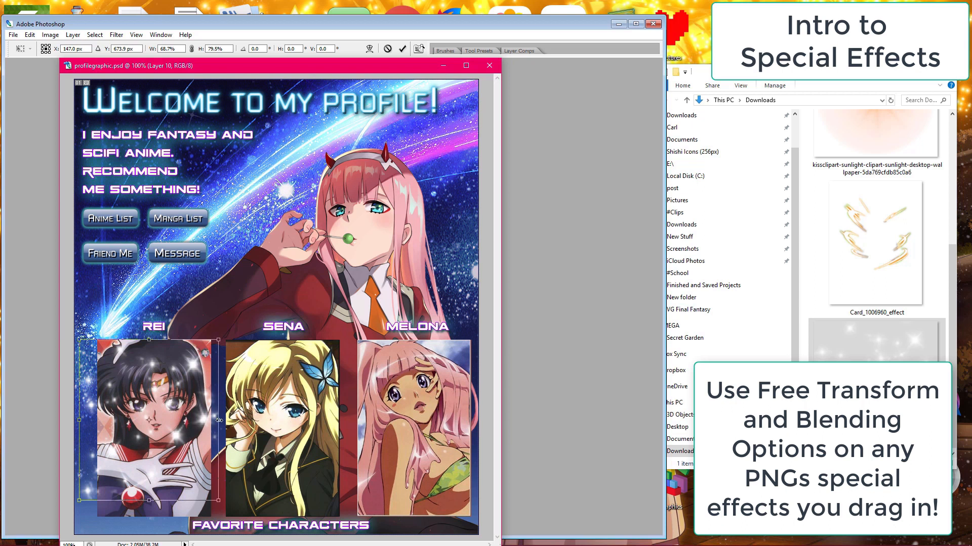
{"action": "left_click_drag", "start_coordinate": [219, 421], "coordinate": [213, 421]}
{"action": "left_click_drag", "start_coordinate": [87, 420], "coordinate": [104, 420]}
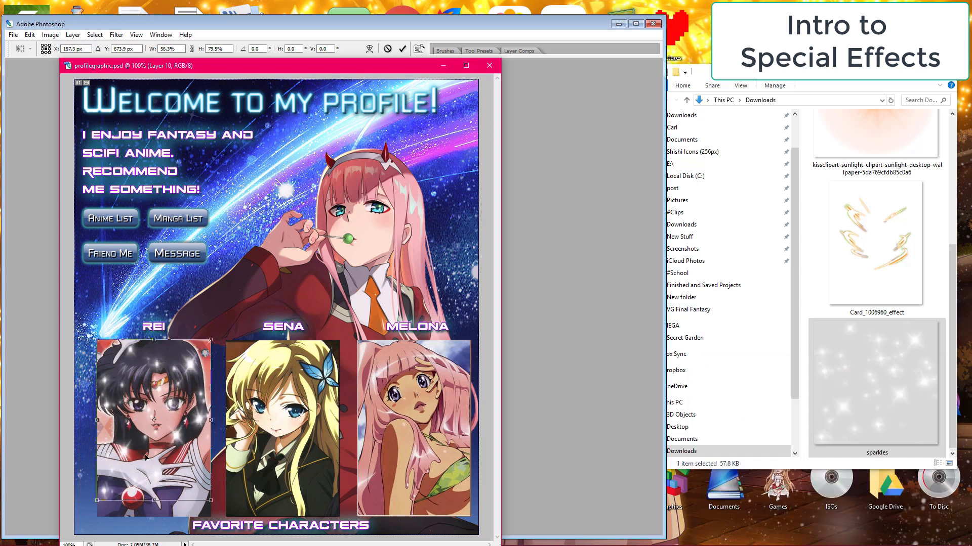
{"action": "left_click_drag", "start_coordinate": [154, 500], "coordinate": [154, 517]}
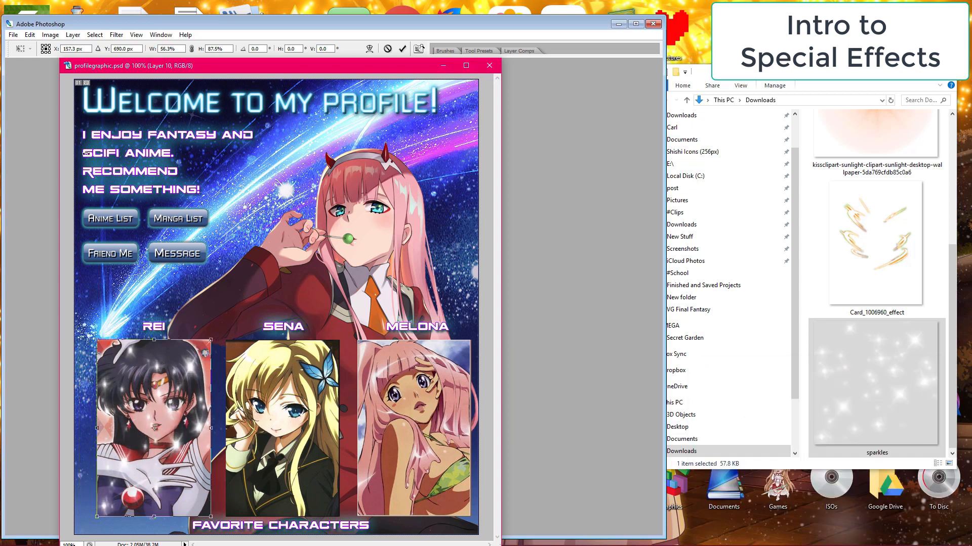
{"action": "left_click", "coordinate": [103, 68]}
{"action": "left_click", "coordinate": [41, 83]}
{"action": "left_click", "coordinate": [281, 218]}
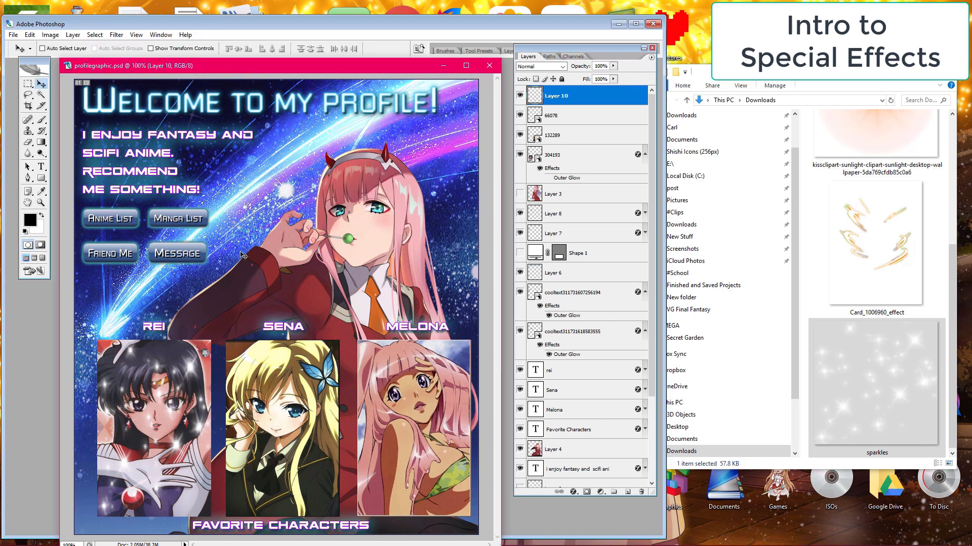
Step: Lower the opacity of the sparkles on Layer 10 to 47% in its blending options
{"action": "double_click", "coordinate": [595, 104]}
{"action": "left_click_drag", "start_coordinate": [733, 239], "coordinate": [751, 248]}
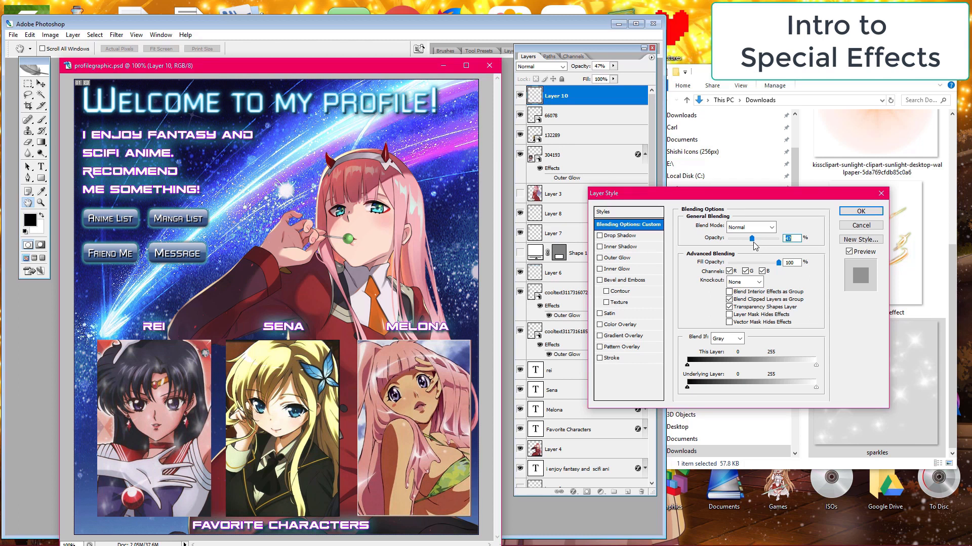
{"action": "key", "text": "Return"}
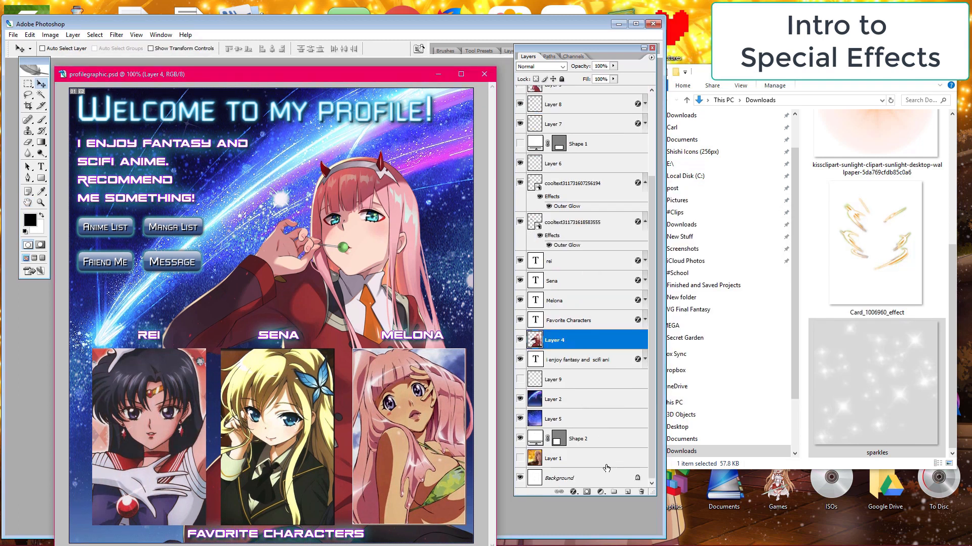
Step: Add a Hue/Saturation adjustment layer above Layer 4, try a saturation of -89 and lower, and bring the saturation back to neutral
{"action": "left_click", "coordinate": [601, 492]}
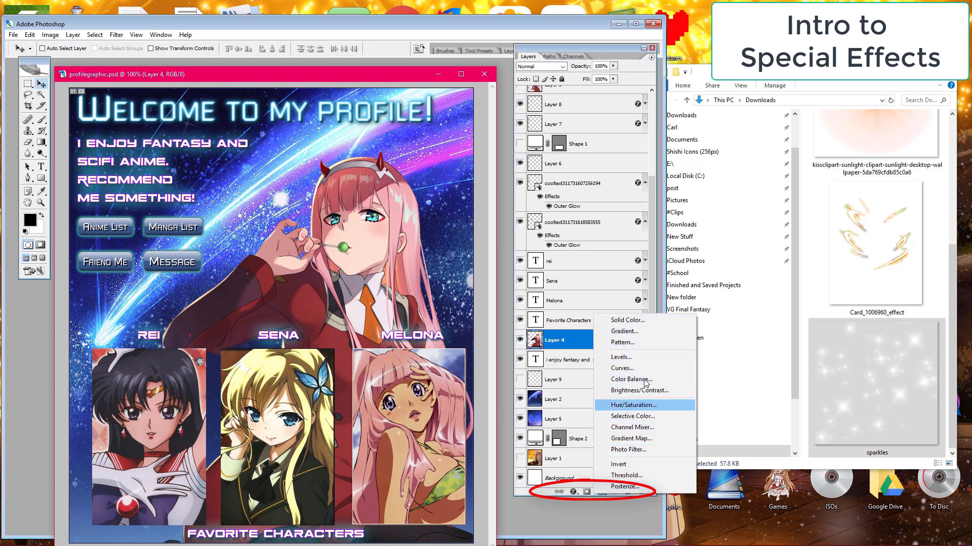
{"action": "left_click", "coordinate": [619, 404]}
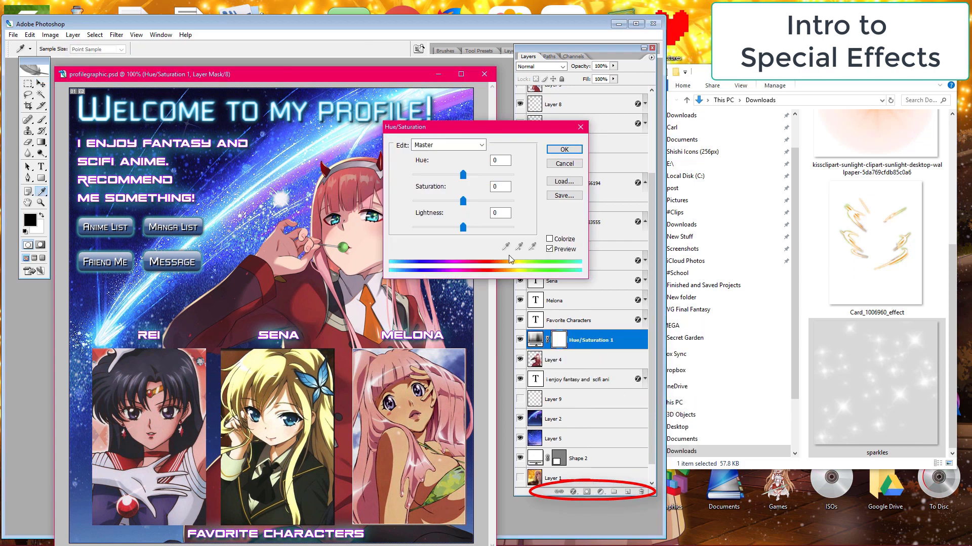
{"action": "left_click_drag", "start_coordinate": [462, 201], "coordinate": [421, 203]}
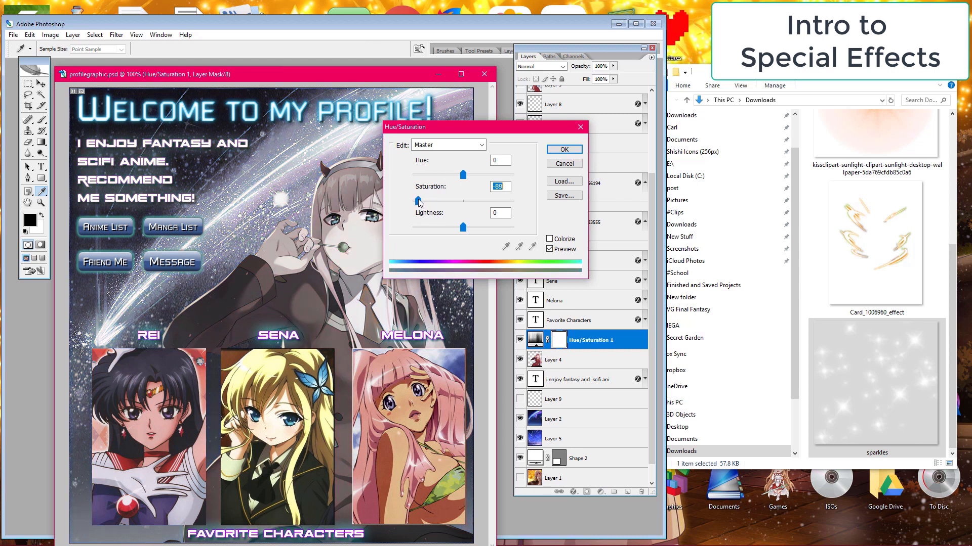
{"action": "left_click_drag", "start_coordinate": [463, 128], "coordinate": [752, 171]}
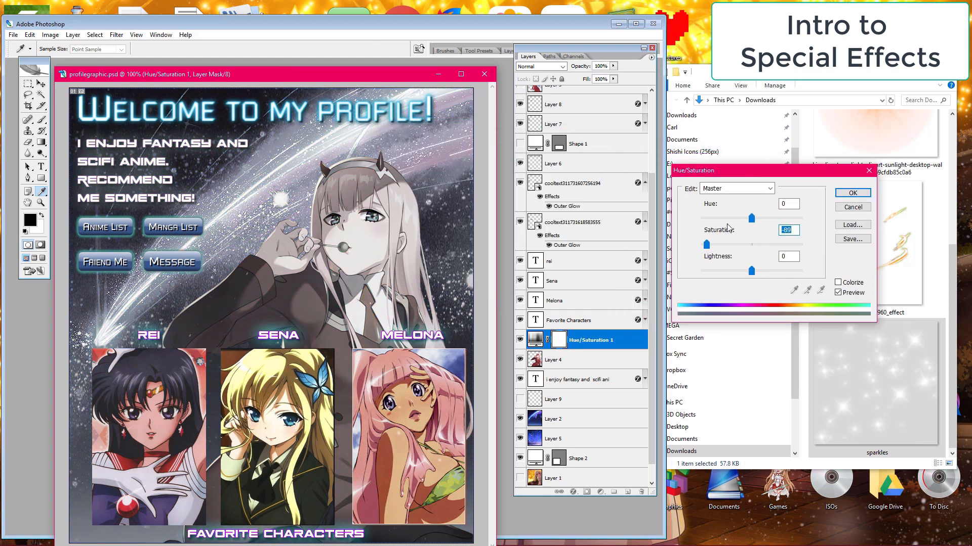
{"action": "mouse_move", "coordinate": [706, 245]}
{"action": "left_mouse_down"}
{"action": "mouse_move", "coordinate": [732, 245]}
{"action": "mouse_move", "coordinate": [697, 252]}
{"action": "left_mouse_up"}
{"action": "left_click_drag", "start_coordinate": [701, 244], "coordinate": [751, 245]}
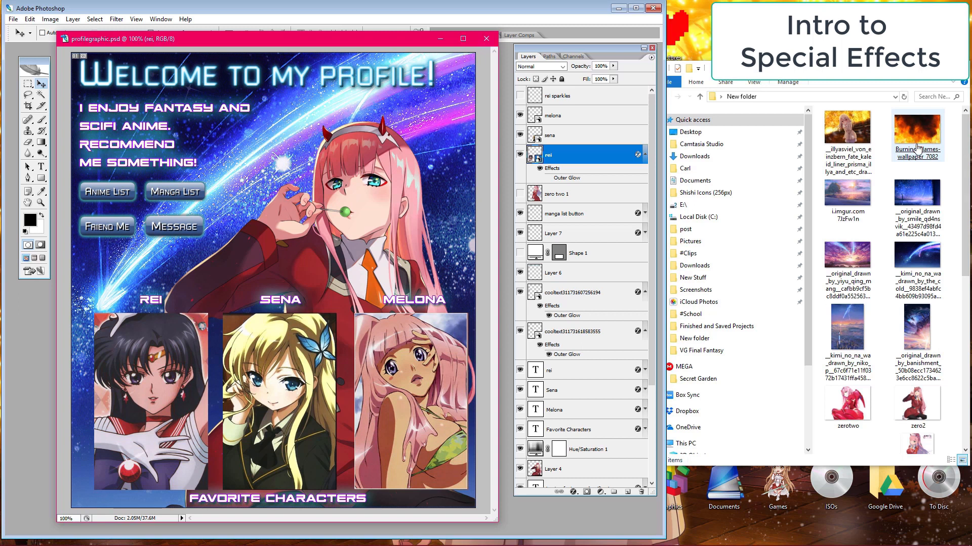
Step: Open Burning-Flames-wallpaper_7082, place it in profilegraphic.psd directly above the rei image layer, and close the source image
{"action": "mouse_move", "coordinate": [916, 147]}
{"action": "left_mouse_down"}
{"action": "mouse_move", "coordinate": [480, 224]}
{"action": "mouse_move", "coordinate": [157, 398]}
{"action": "left_mouse_up"}
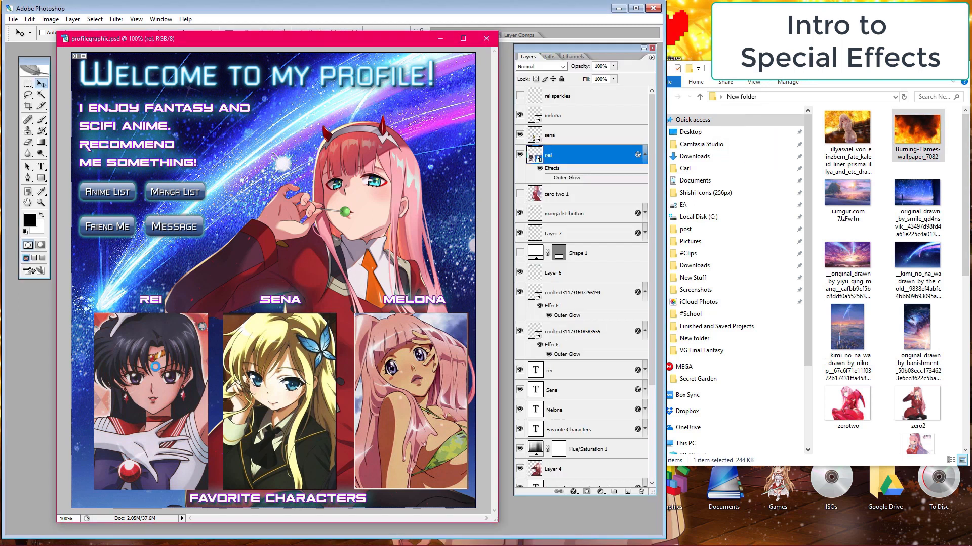
{"action": "left_click_drag", "start_coordinate": [287, 68], "coordinate": [391, 71]}
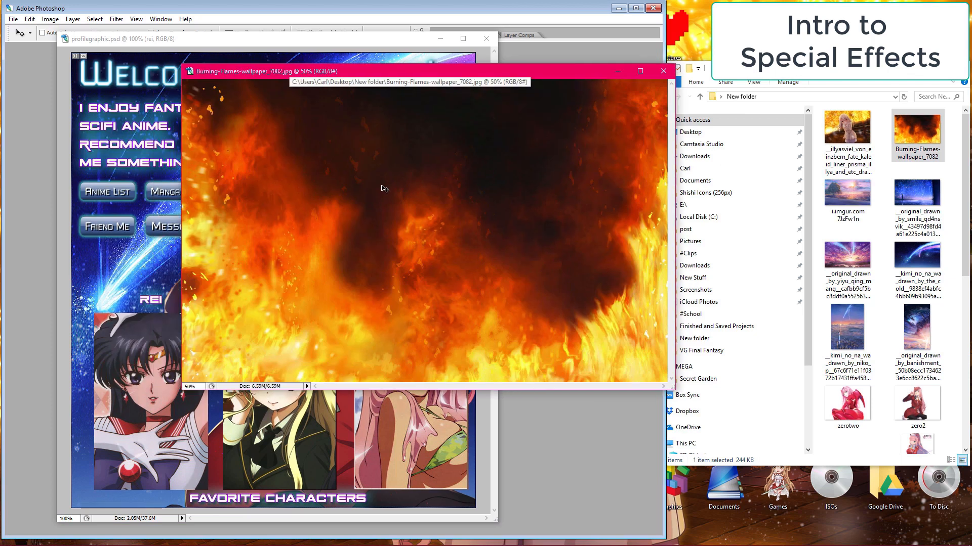
{"action": "left_click_drag", "start_coordinate": [208, 300], "coordinate": [231, 302]}
{"action": "left_click", "coordinate": [596, 174]}
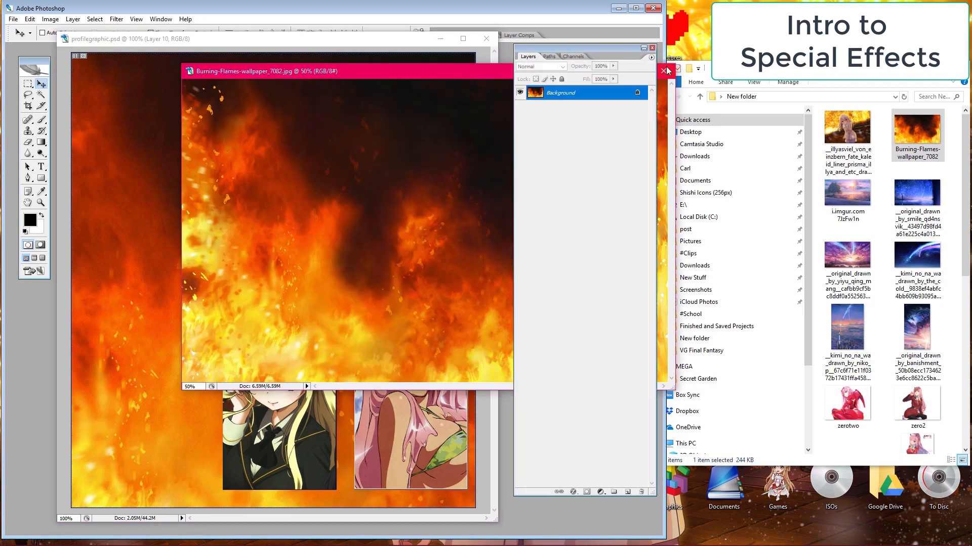
{"action": "key", "text": "ctrl+w"}
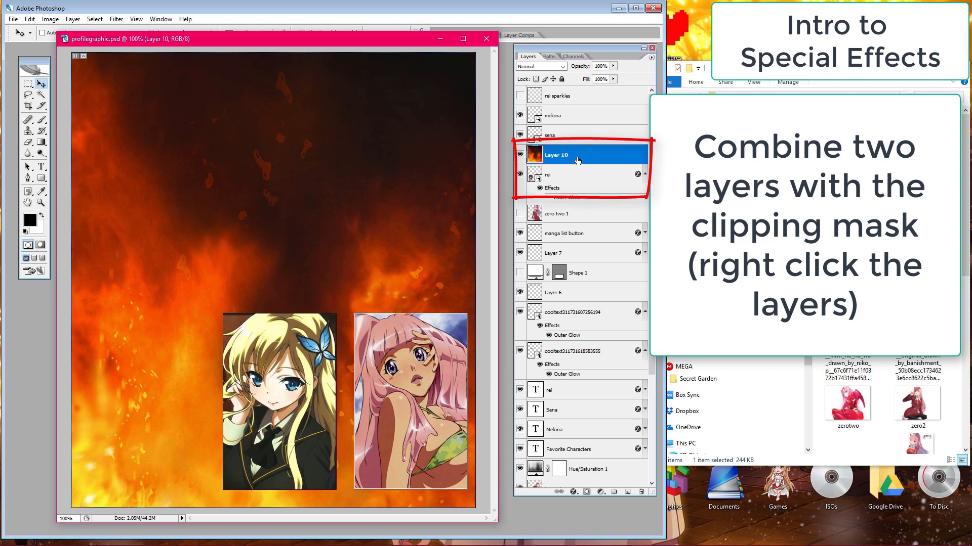
Step: Rename the flames layer as fire and clip it to the rei image layer with a clipping mask
{"action": "double_click", "coordinate": [560, 157]}
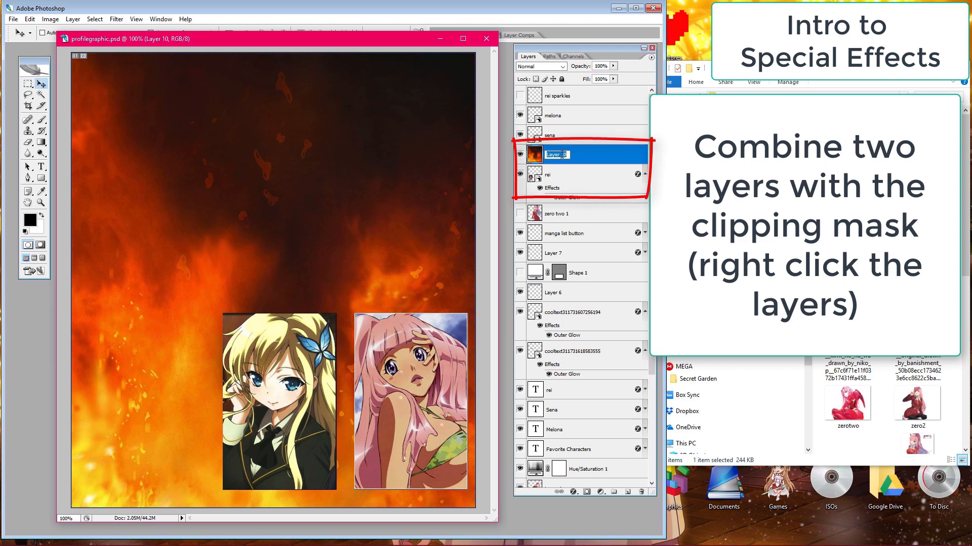
{"action": "type", "text": "fire"}
{"action": "key", "text": "Return"}
{"action": "right_click", "coordinate": [591, 158]}
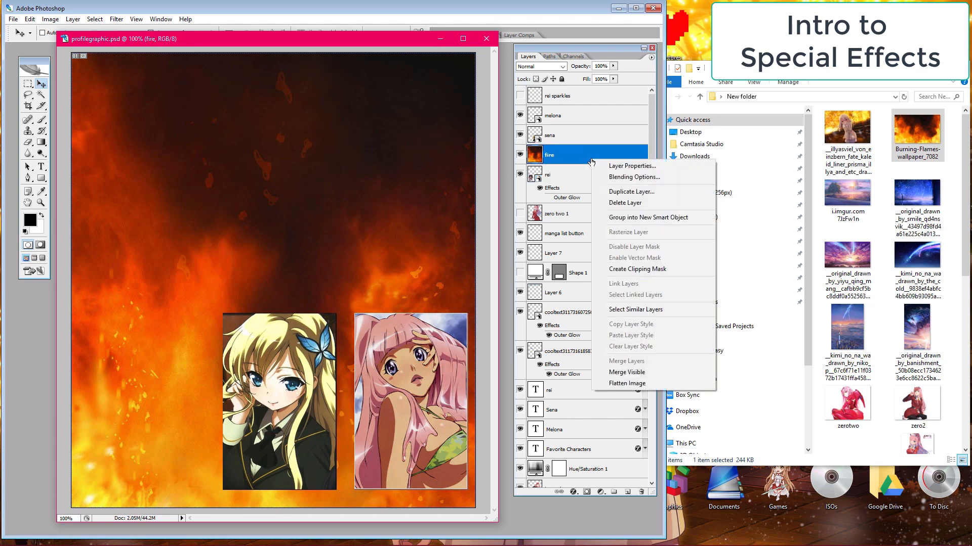
{"action": "left_click", "coordinate": [637, 270]}
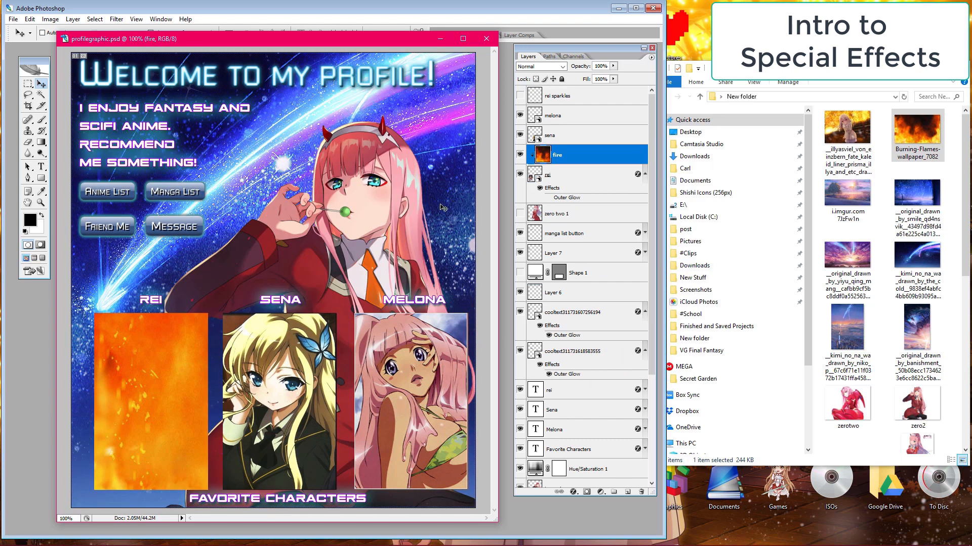
Step: Shift the fire within Rei's portrait to cover it with brighter flames and reduce the fire layer's opacity in its blending options
{"action": "key", "text": "Tab"}
{"action": "left_click_drag", "start_coordinate": [158, 410], "coordinate": [123, 407]}
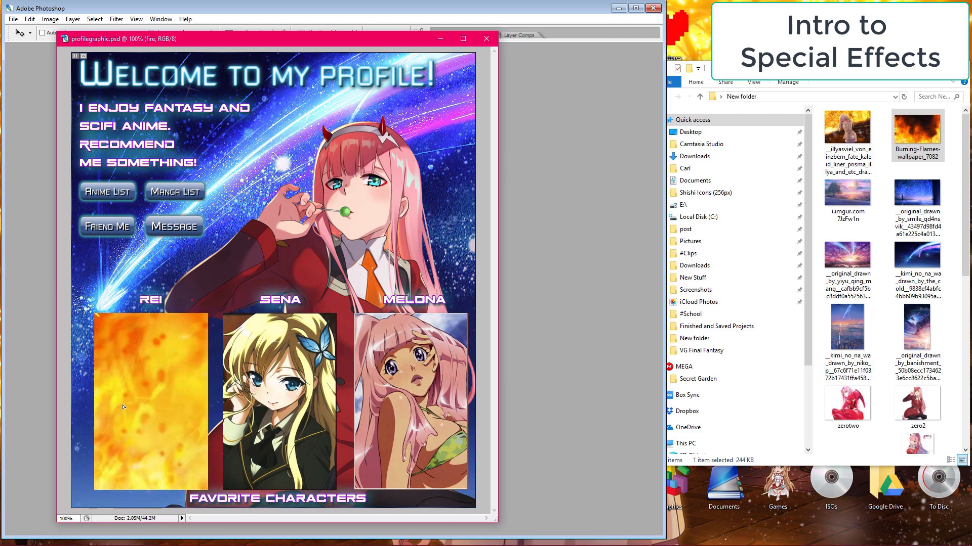
{"action": "key", "text": "Tab"}
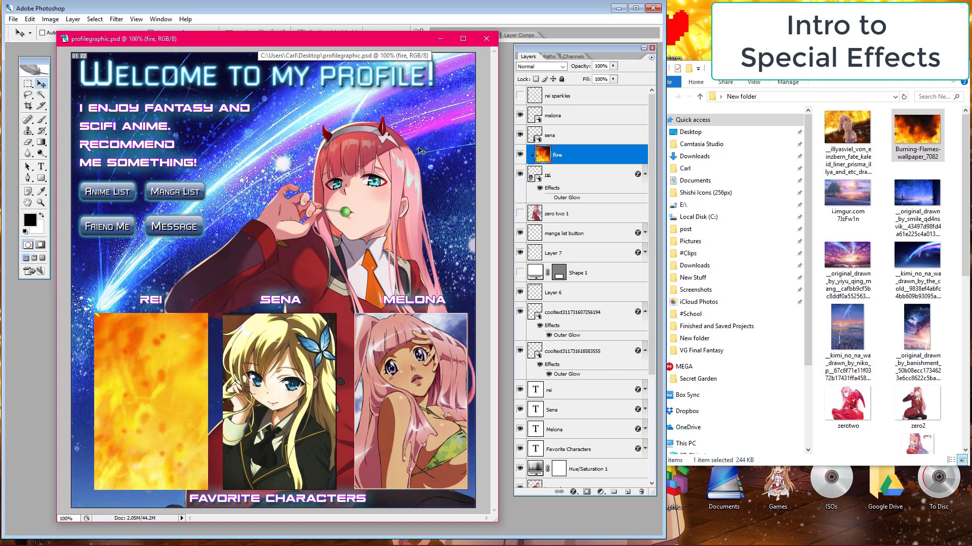
{"action": "right_click", "coordinate": [580, 162]}
{"action": "left_click", "coordinate": [602, 175]}
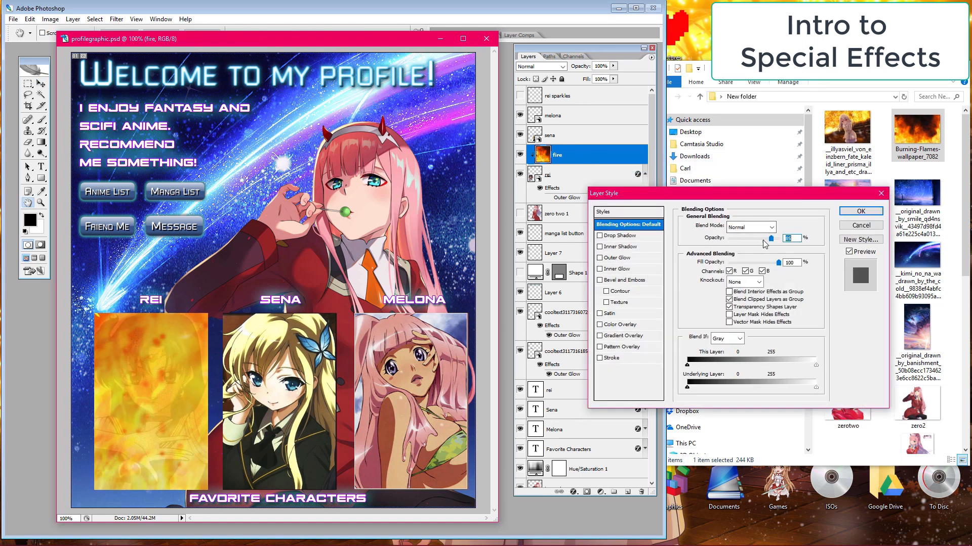
{"action": "left_click_drag", "start_coordinate": [778, 239], "coordinate": [745, 248]}
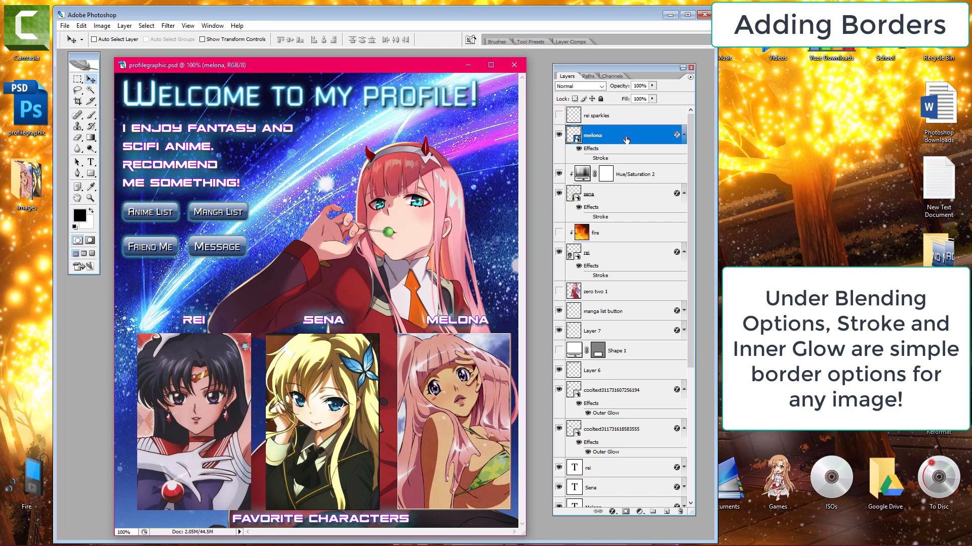
Step: Enable a 3 px white Stroke on the melona layer and show the Stroke effects of the sena and rei image layers
{"action": "right_click", "coordinate": [626, 140]}
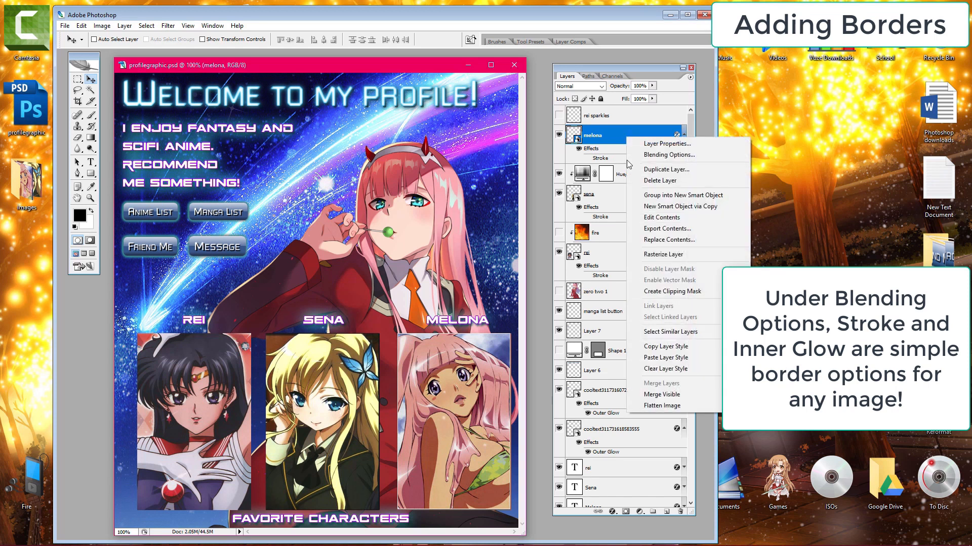
{"action": "left_click", "coordinate": [664, 155]}
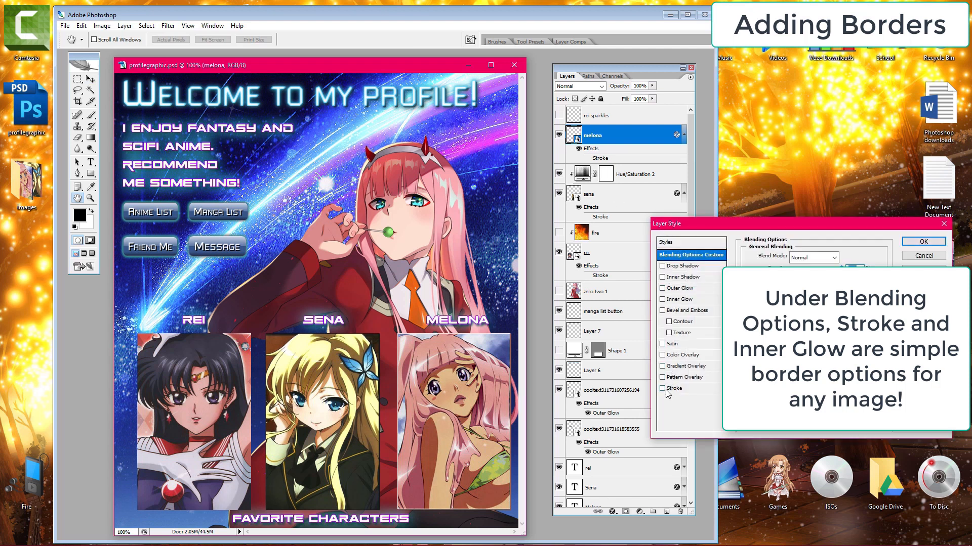
{"action": "left_click", "coordinate": [662, 389]}
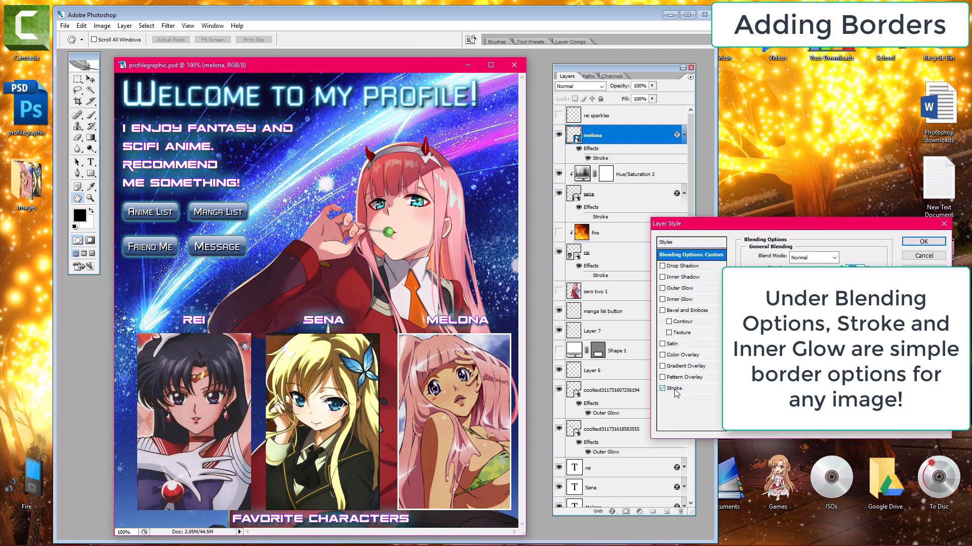
{"action": "left_click", "coordinate": [675, 389]}
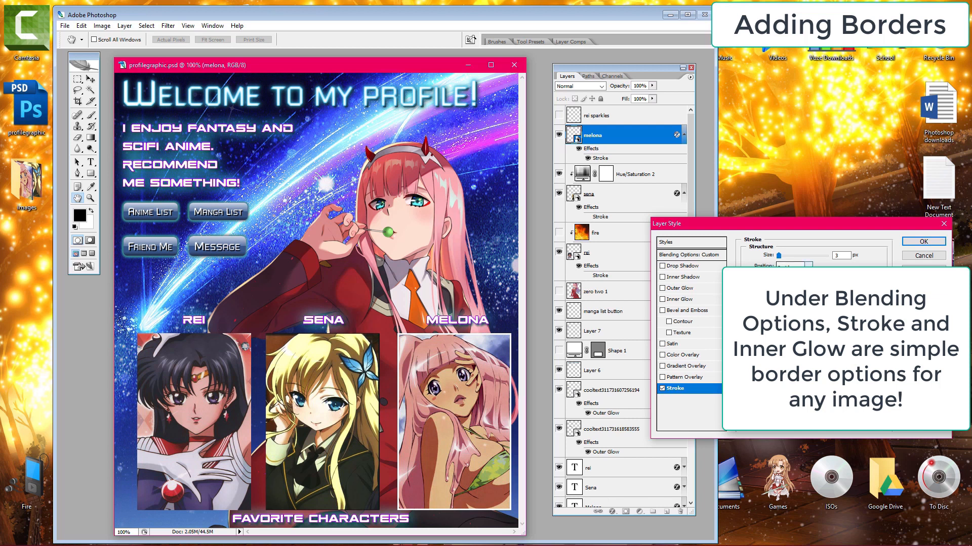
{"action": "left_click", "coordinate": [923, 242]}
{"action": "key", "text": "v"}
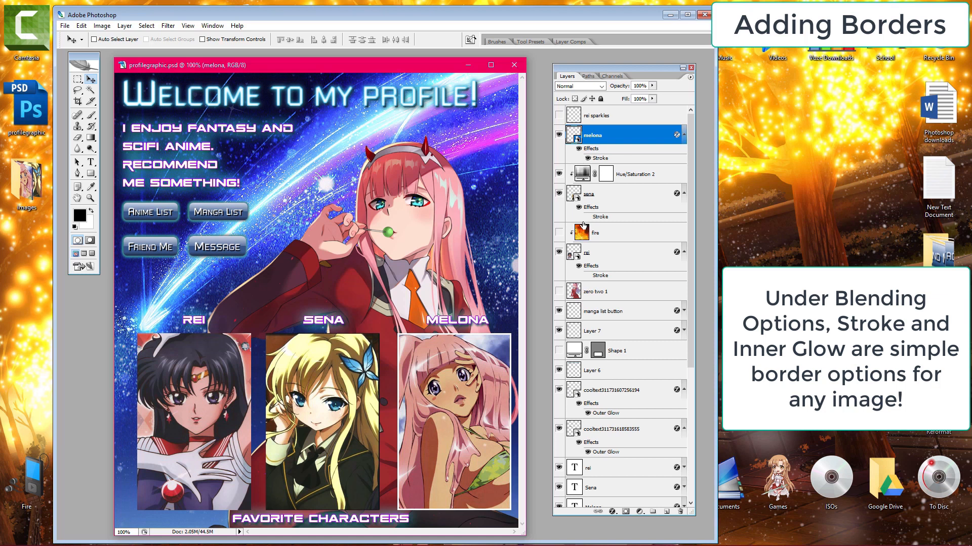
{"action": "left_click", "coordinate": [587, 217]}
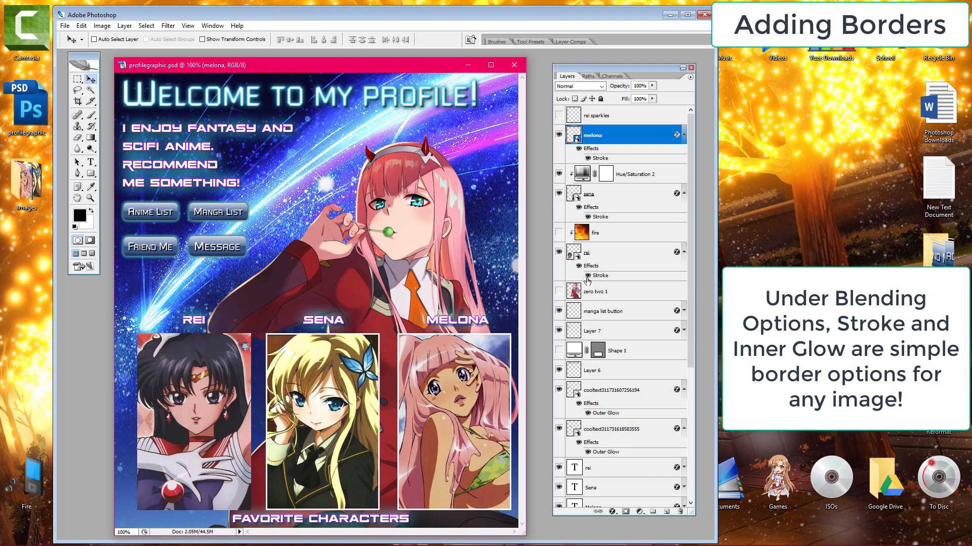
{"action": "left_click", "coordinate": [588, 275]}
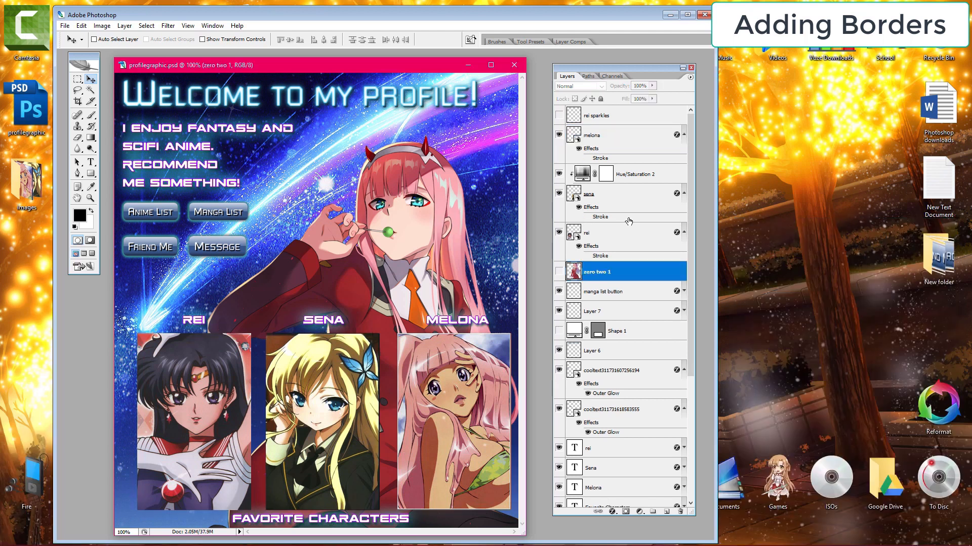
Step: Duplicate the rei image layer and place the copy directly below the original
{"action": "left_click", "coordinate": [626, 236]}
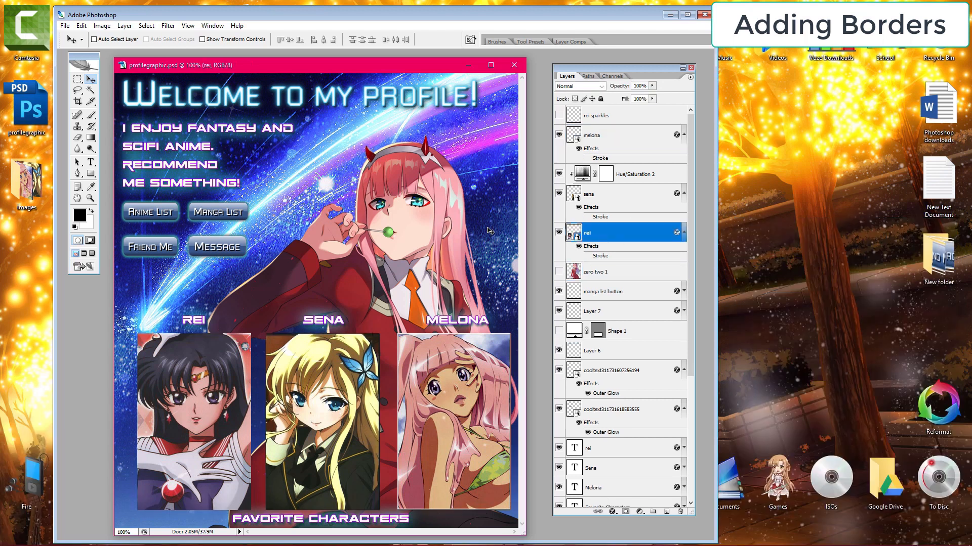
{"action": "right_click", "coordinate": [625, 239]}
{"action": "left_click", "coordinate": [658, 268]}
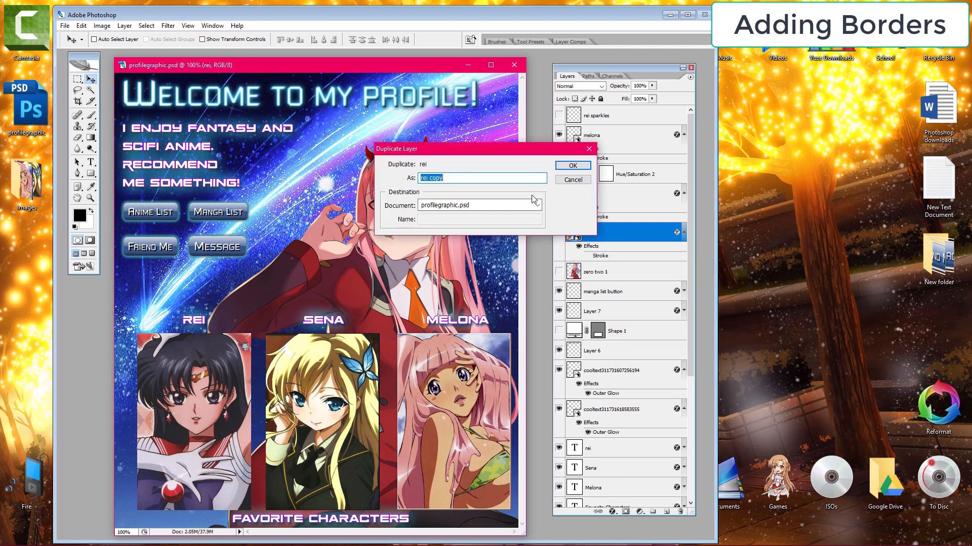
{"action": "left_click", "coordinate": [563, 167]}
{"action": "left_click_drag", "start_coordinate": [621, 237], "coordinate": [619, 303]}
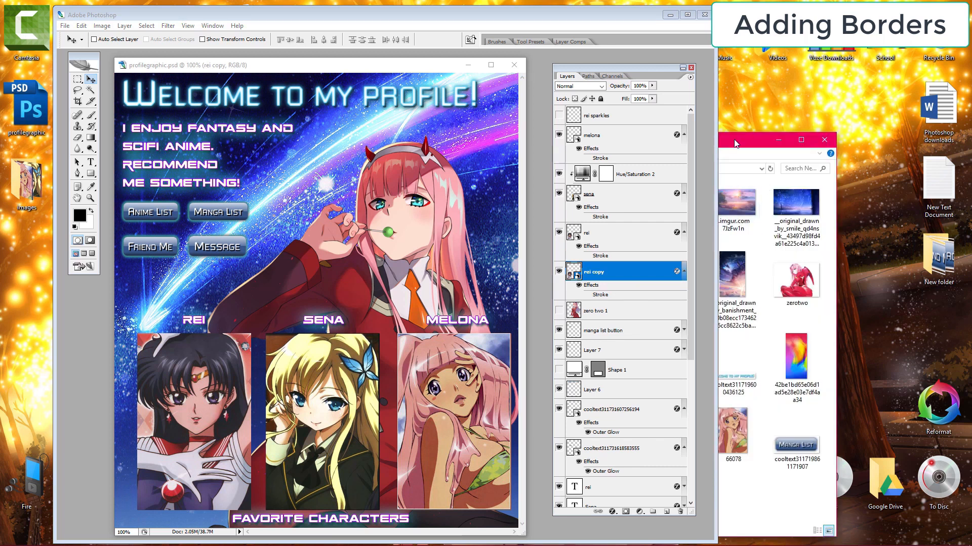
Step: Place Burning-Flames-wallpaper_7082 between the rei and rei copy layers, close the source image, and clip the flames to rei copy
{"action": "left_click_drag", "start_coordinate": [744, 139], "coordinate": [838, 66]}
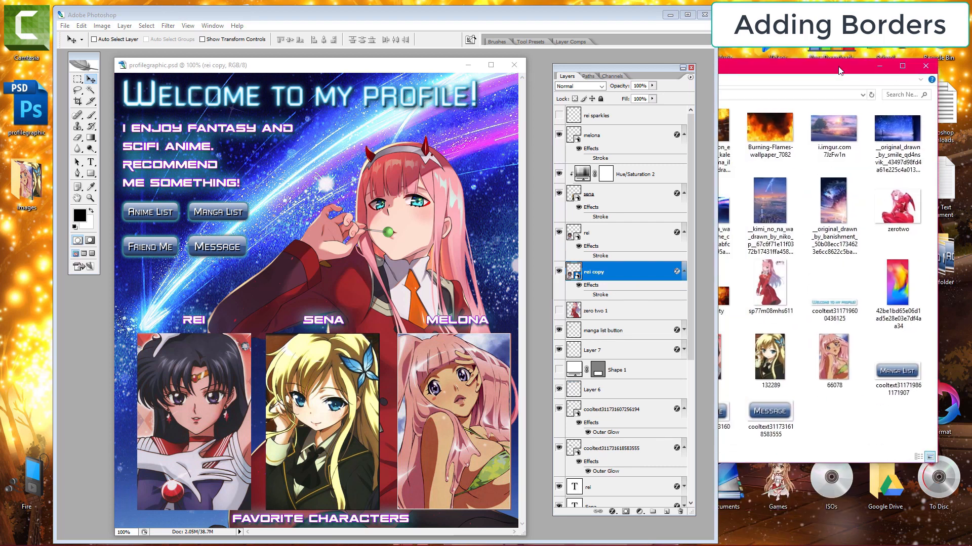
{"action": "mouse_move", "coordinate": [769, 129]}
{"action": "left_mouse_down"}
{"action": "mouse_move", "coordinate": [416, 234]}
{"action": "mouse_move", "coordinate": [268, 346]}
{"action": "left_mouse_up"}
{"action": "left_click_drag", "start_coordinate": [324, 290], "coordinate": [312, 430]}
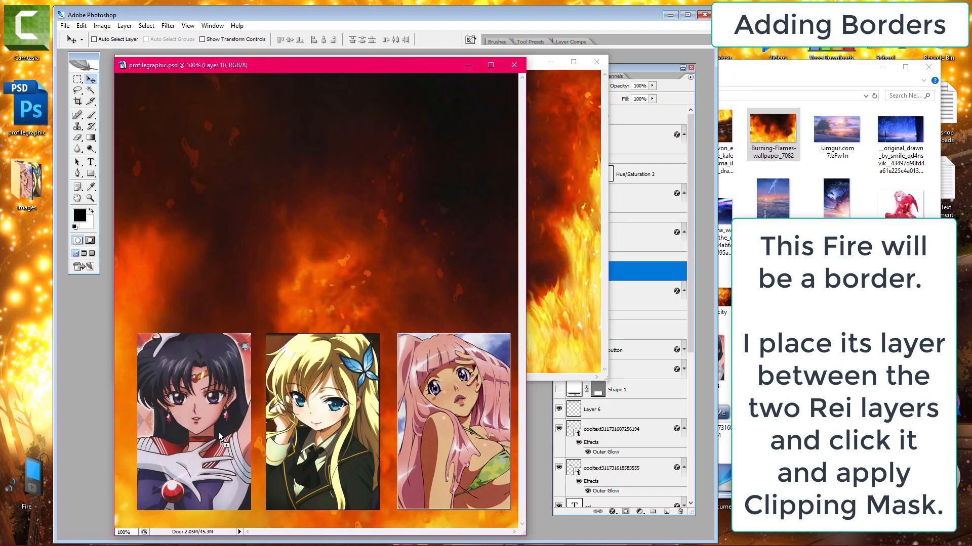
{"action": "left_click", "coordinate": [555, 187]}
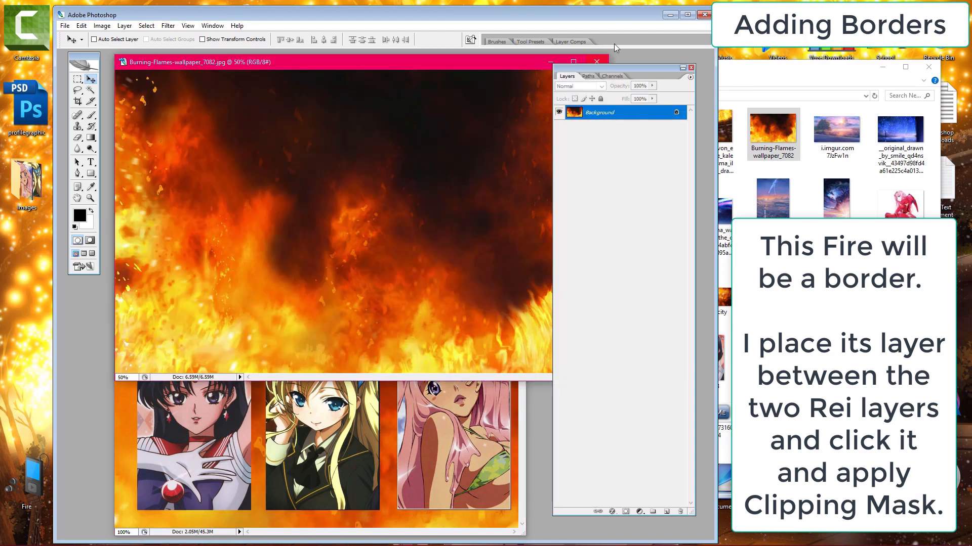
{"action": "left_click", "coordinate": [596, 62]}
{"action": "key", "text": "Tab"}
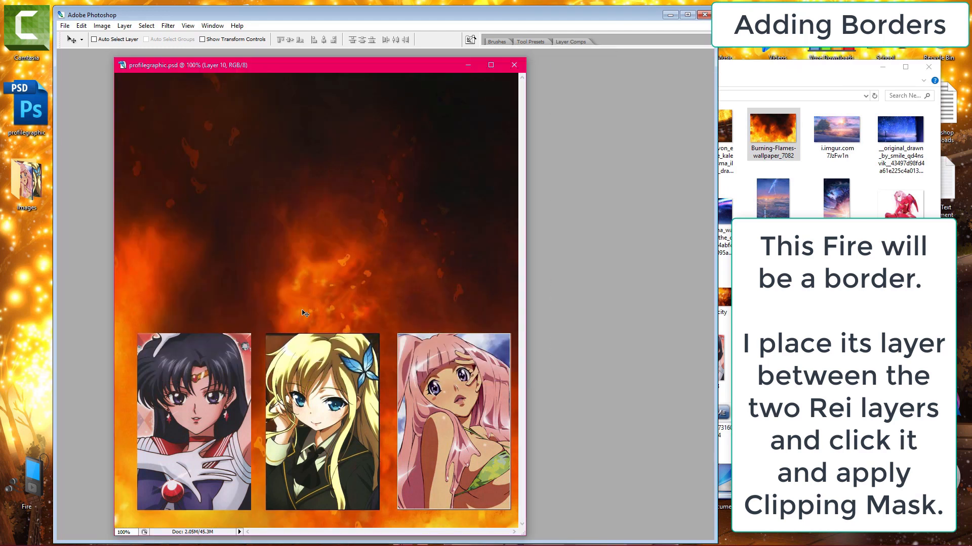
{"action": "key", "text": "Tab"}
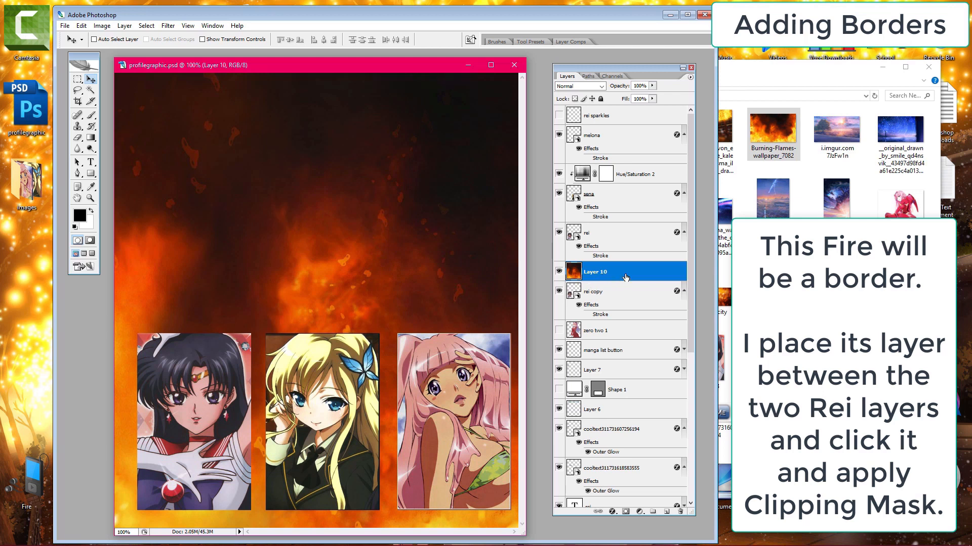
{"action": "right_click", "coordinate": [618, 276]}
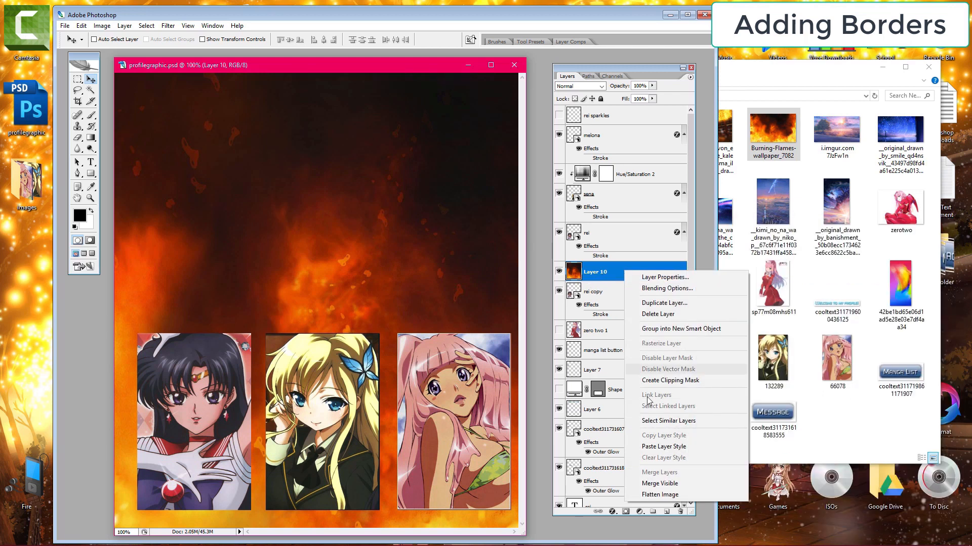
{"action": "left_click", "coordinate": [663, 380]}
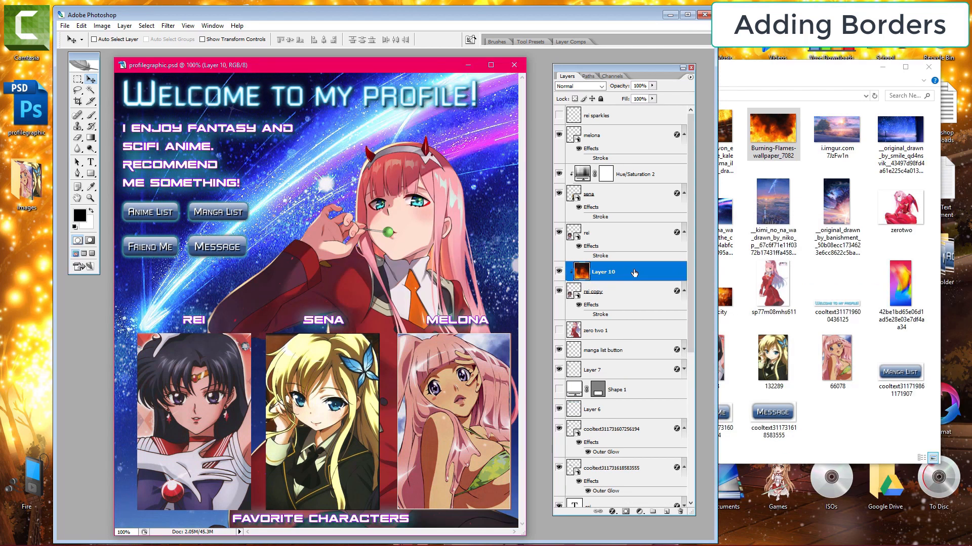
Step: Enable a 3 px Inside Stroke with 0% opacity on the original rei image layer
{"action": "left_click", "coordinate": [619, 234]}
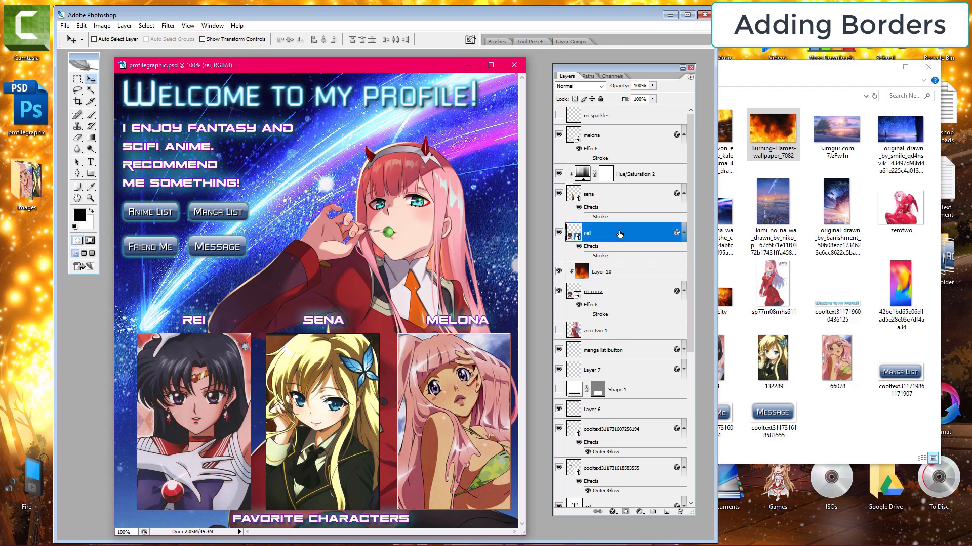
{"action": "double_click", "coordinate": [620, 233]}
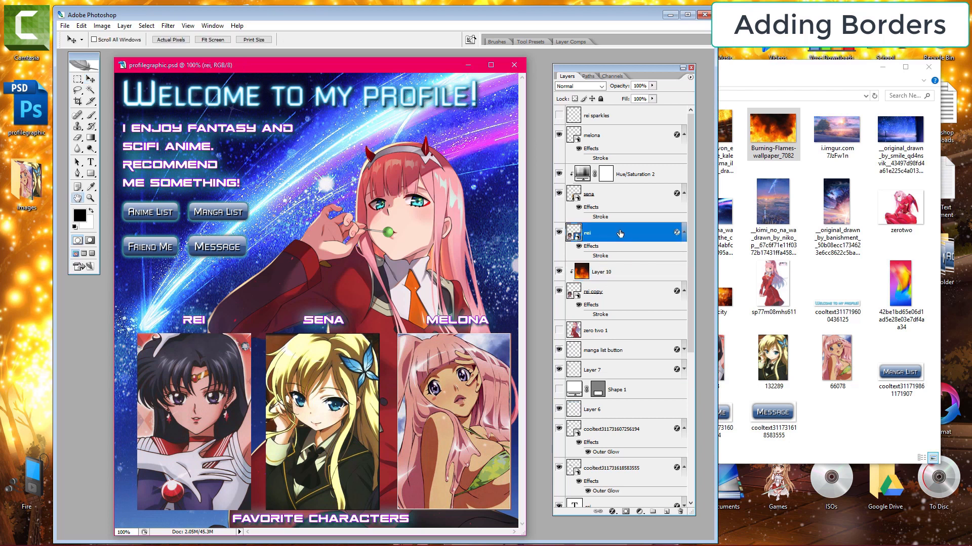
{"action": "left_click", "coordinate": [675, 388]}
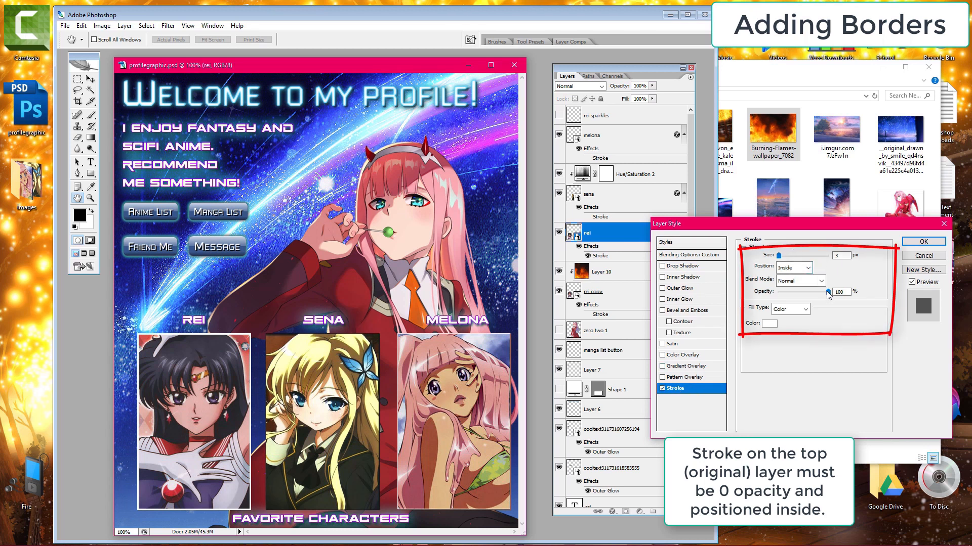
{"action": "left_click_drag", "start_coordinate": [829, 295], "coordinate": [778, 295]}
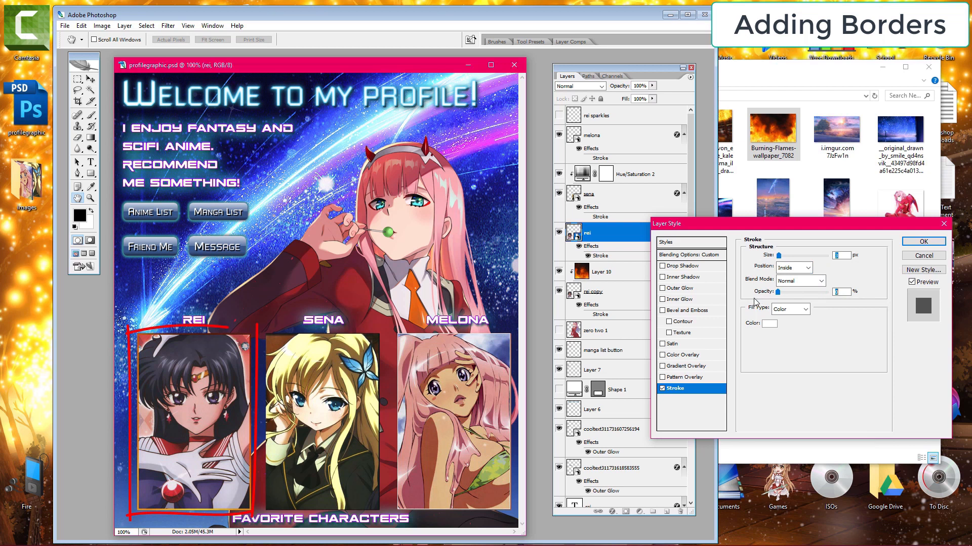
{"action": "left_click", "coordinate": [924, 241]}
Step: Close the ice texture source image and clip the ice layer to the sena copy layer below it with a clipping mask
{"action": "left_click", "coordinate": [625, 274]}
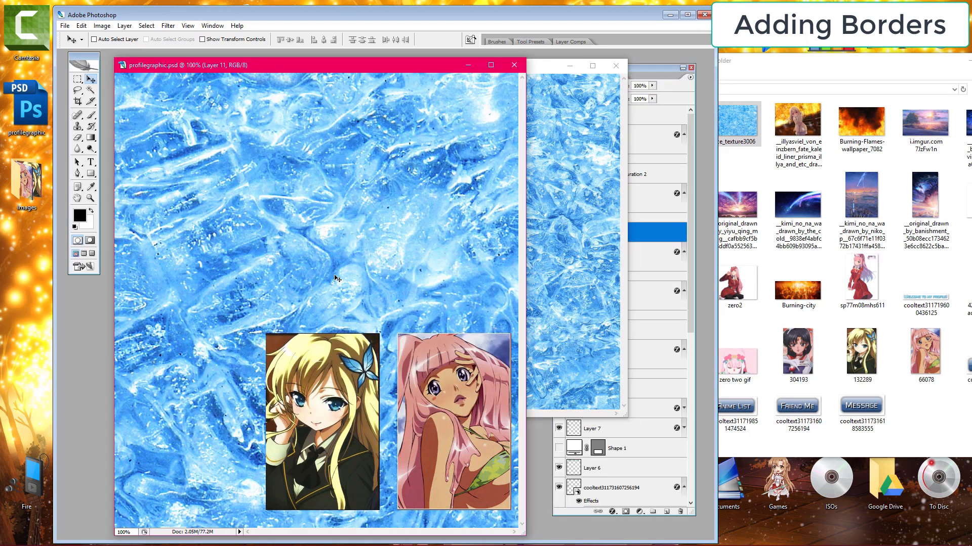
{"action": "left_click", "coordinate": [614, 70]}
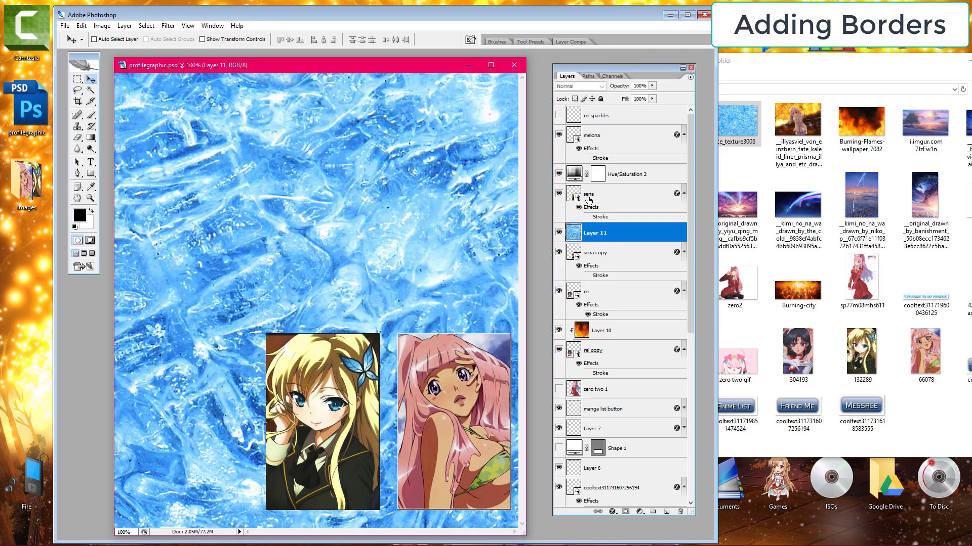
{"action": "right_click", "coordinate": [630, 241]}
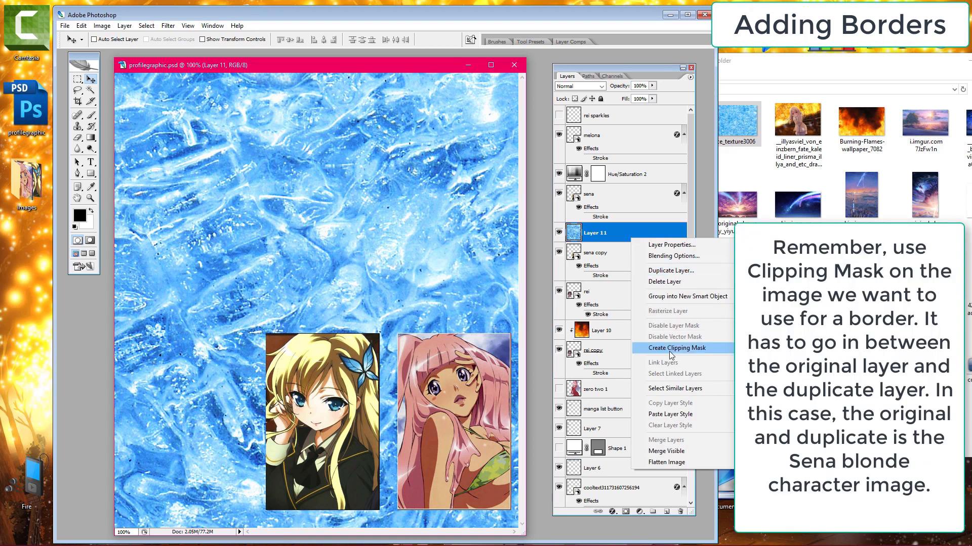
{"action": "left_click", "coordinate": [673, 349]}
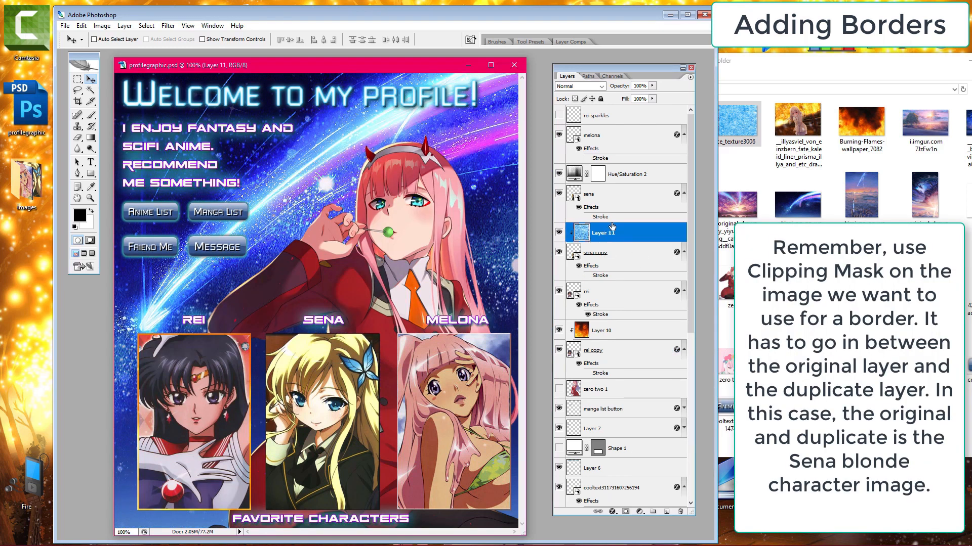
Step: Enable an Inside Stroke with 0% opacity on the original sena layer and increase its size for a wider ice border
{"action": "left_click", "coordinate": [628, 197]}
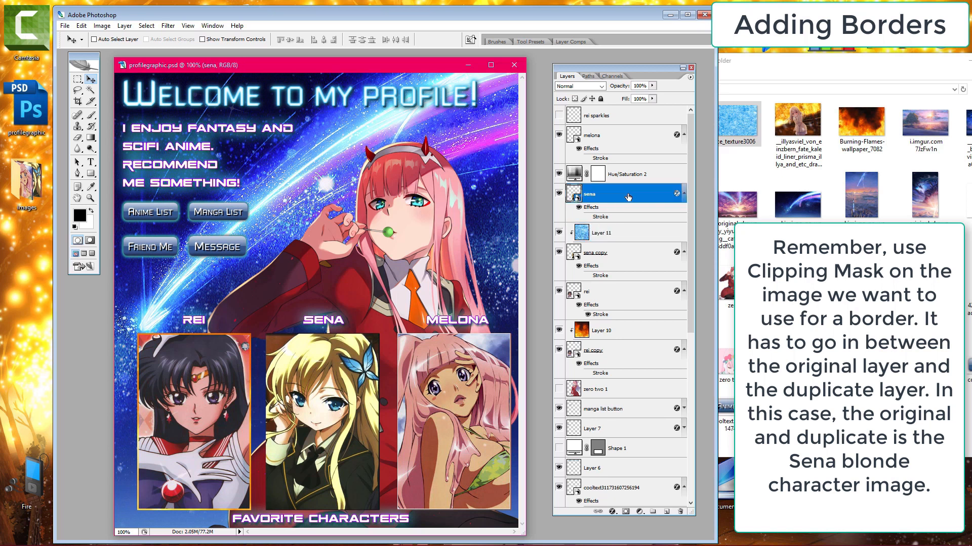
{"action": "double_click", "coordinate": [609, 213]}
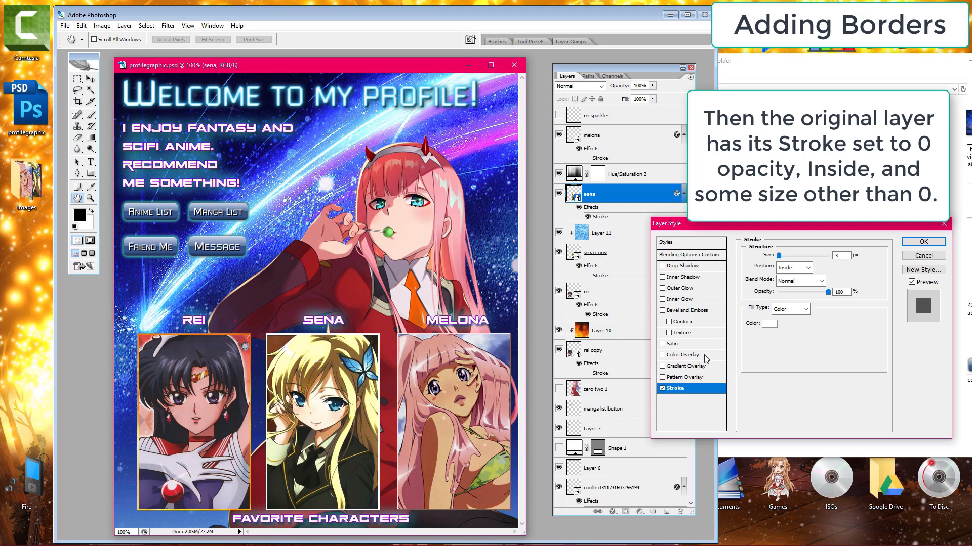
{"action": "left_click_drag", "start_coordinate": [827, 292], "coordinate": [826, 293]}
{"action": "type", "text": "0"}
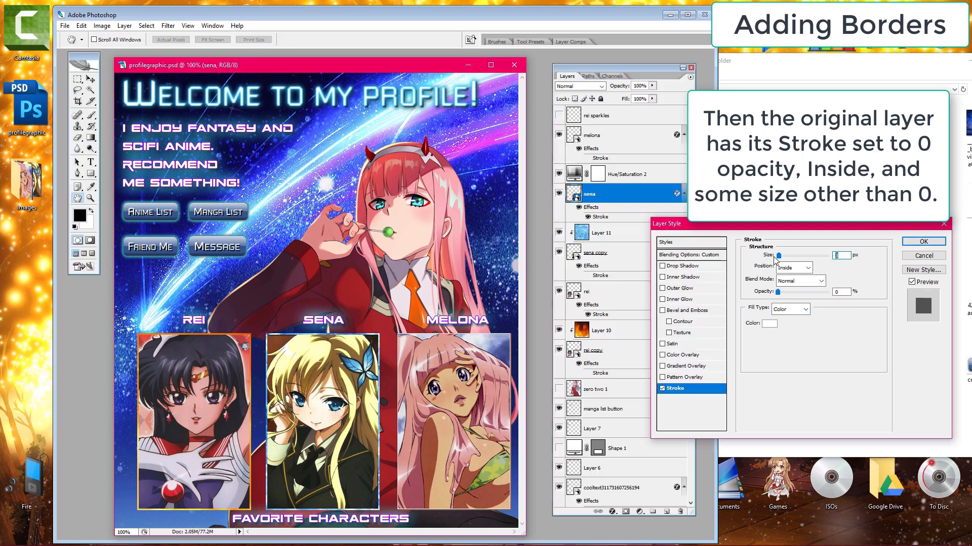
{"action": "mouse_move", "coordinate": [775, 257]}
{"action": "left_mouse_down"}
{"action": "mouse_move", "coordinate": [795, 265]}
{"action": "mouse_move", "coordinate": [787, 257]}
{"action": "mouse_move", "coordinate": [782, 266]}
{"action": "left_mouse_up"}
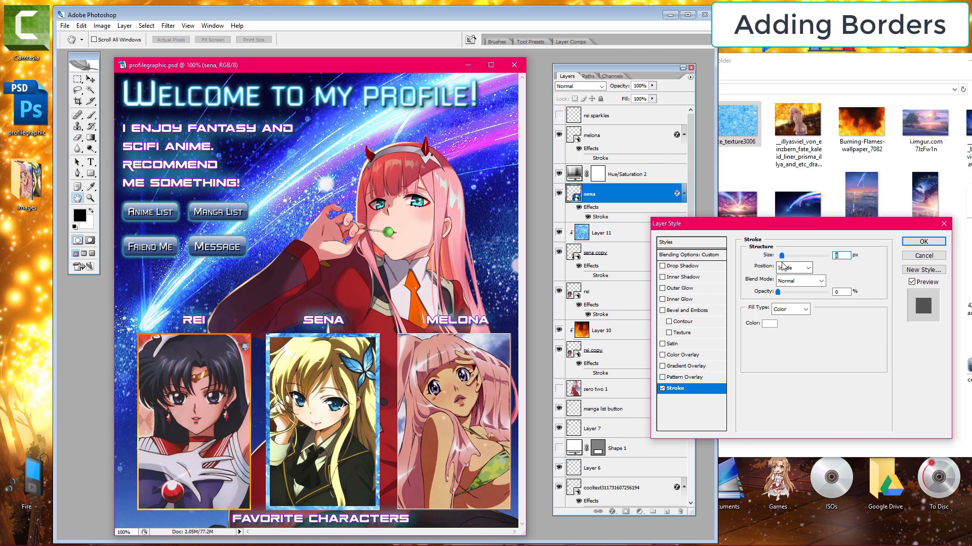
{"action": "left_click", "coordinate": [924, 241]}
Step: Increase the Stroke size on the original rei image layer for a wider fire border
{"action": "left_click", "coordinate": [587, 292]}
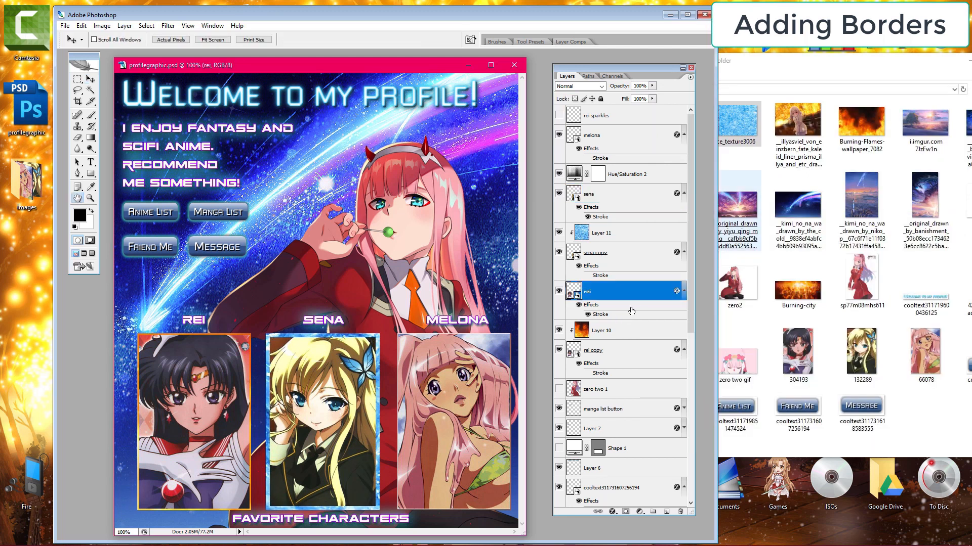
{"action": "double_click", "coordinate": [629, 314]}
{"action": "left_click_drag", "start_coordinate": [780, 257], "coordinate": [782, 260]}
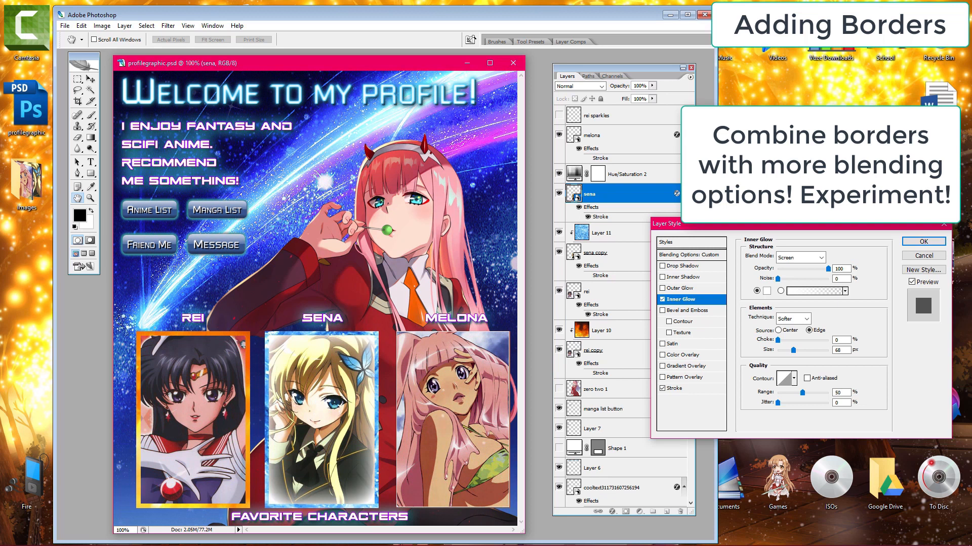
Step: Try Bevel and Emboss and Drop Shadow alongside the Inner Glow on the sena layer
{"action": "left_click", "coordinate": [688, 310]}
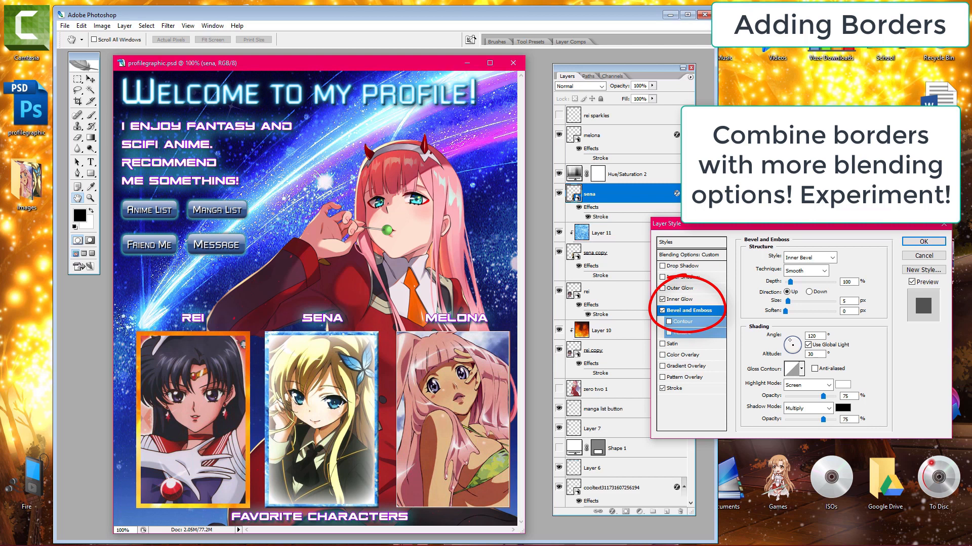
{"action": "left_click", "coordinate": [683, 265]}
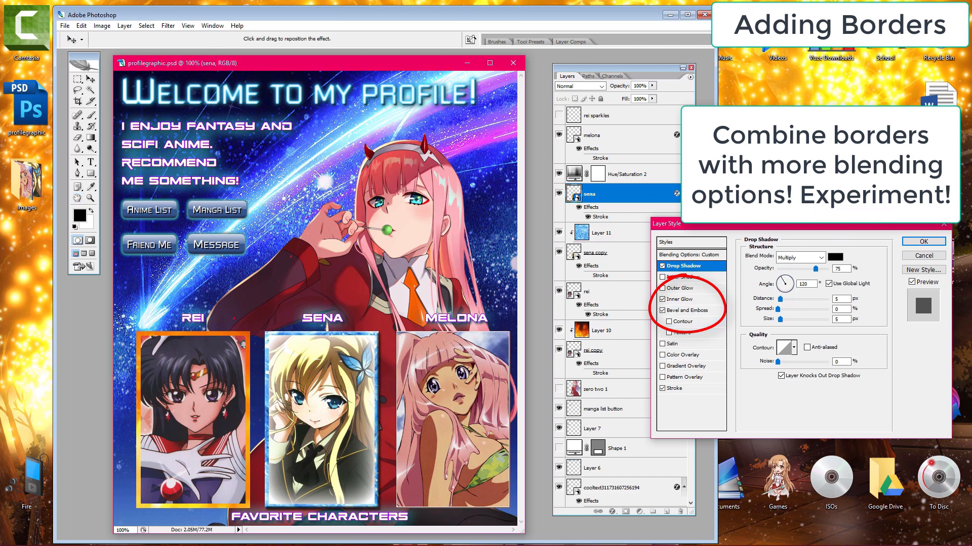
{"action": "left_click", "coordinate": [662, 310]}
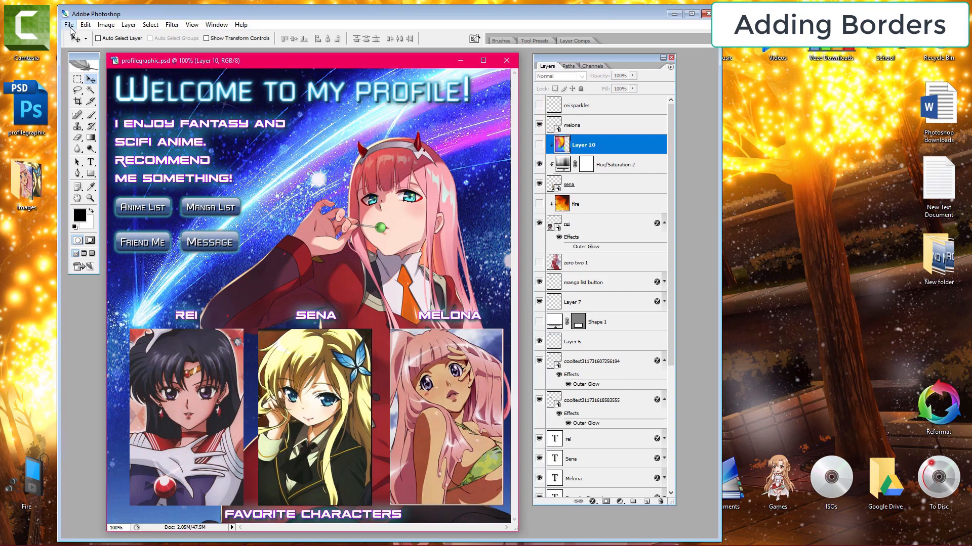
Step: Save the layered graphic to the Desktop as profilegraphic2 in Photoshop format with Maximize compatibility enabled
{"action": "left_click", "coordinate": [68, 24]}
{"action": "left_click", "coordinate": [98, 126]}
{"action": "left_click", "coordinate": [69, 24]}
{"action": "left_click", "coordinate": [86, 136]}
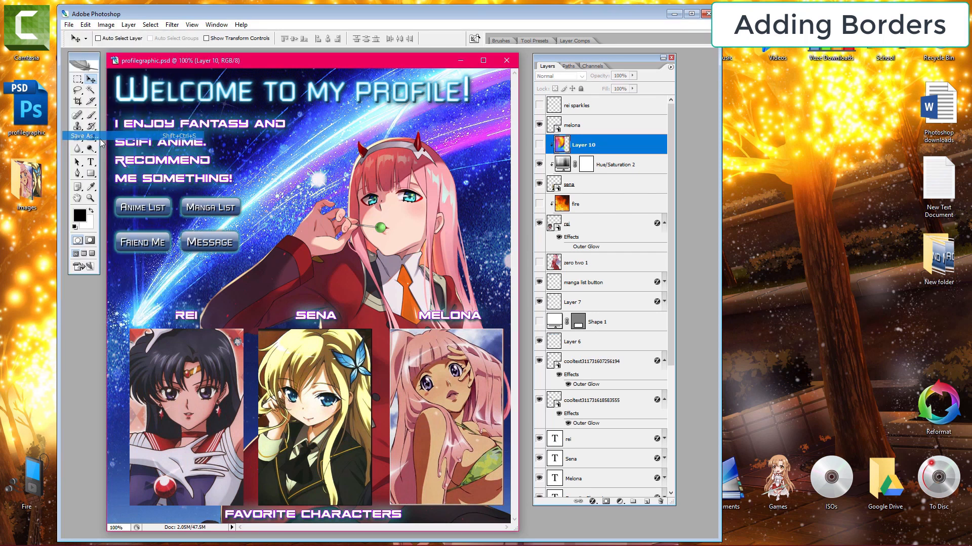
{"action": "left_click", "coordinate": [161, 188]}
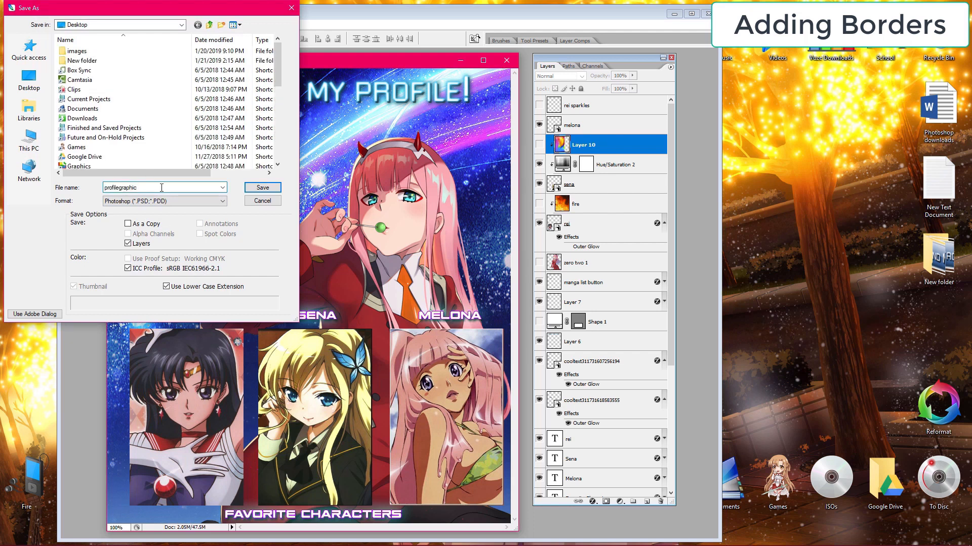
{"action": "left_click", "coordinate": [261, 189]}
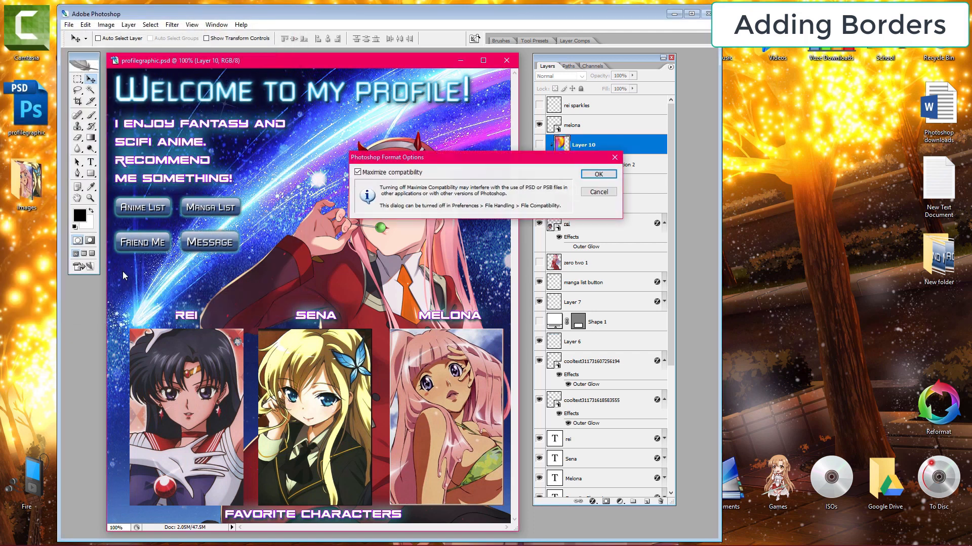
{"action": "left_click", "coordinate": [599, 174]}
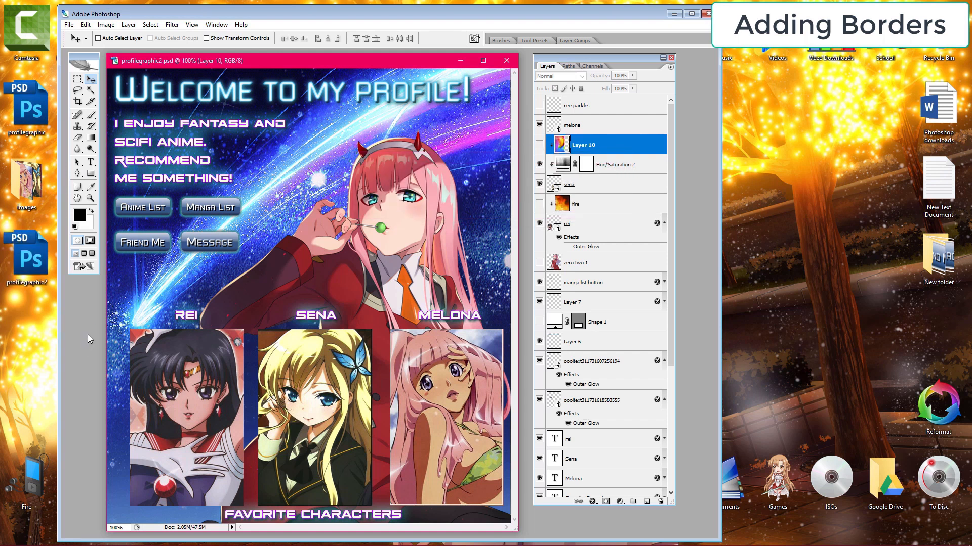
Step: Flatten profilegraphic2.psd, discarding the hidden layers, and enlarge the document window to fit the whole graphic
{"action": "left_click", "coordinate": [128, 24]}
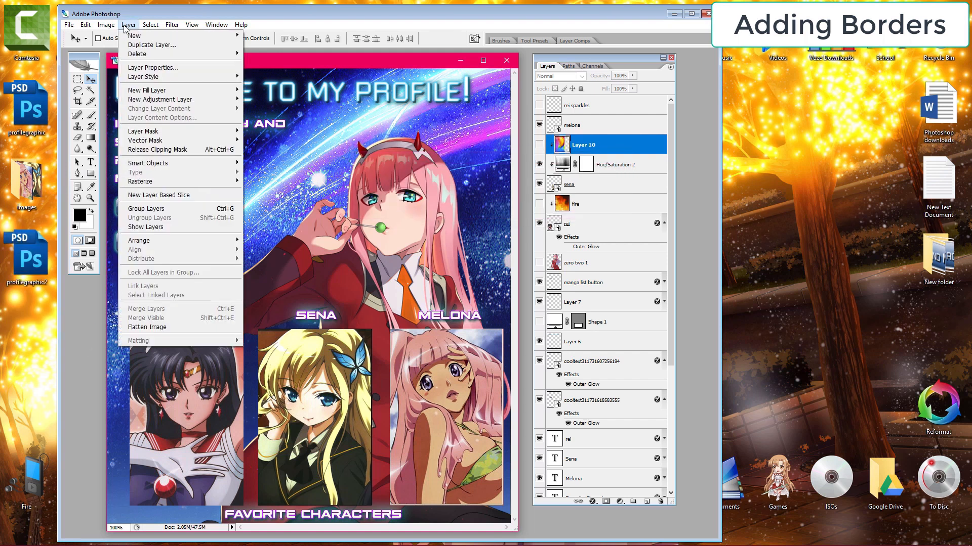
{"action": "left_click", "coordinate": [163, 329]}
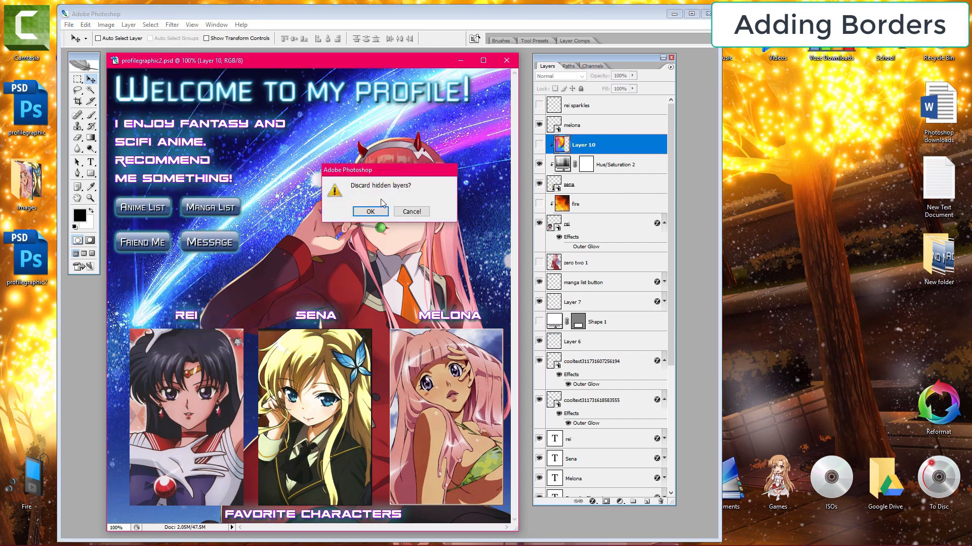
{"action": "left_click", "coordinate": [371, 212]}
{"action": "left_click_drag", "start_coordinate": [633, 63], "coordinate": [653, 58]}
{"action": "left_click_drag", "start_coordinate": [516, 531], "coordinate": [538, 540]}
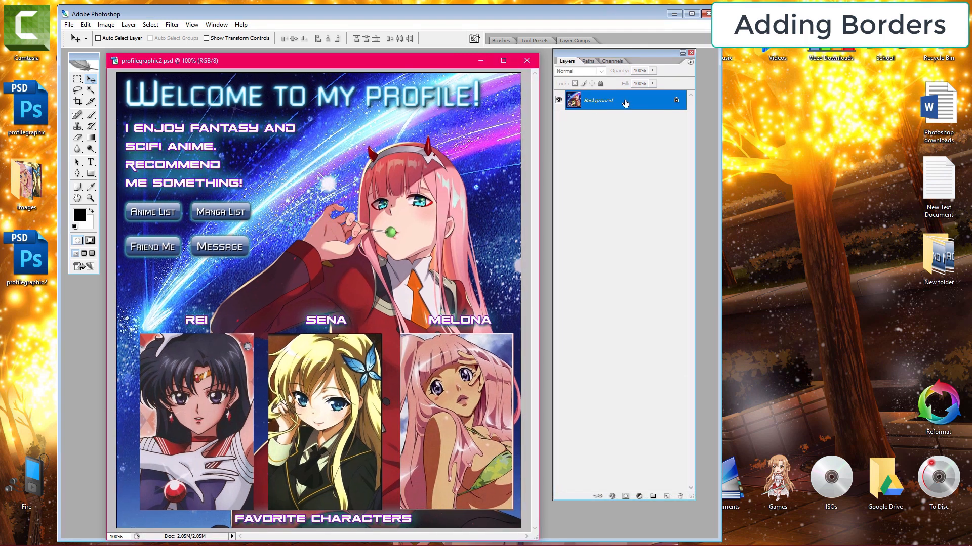
{"action": "right_click", "coordinate": [625, 102]}
{"action": "left_click", "coordinate": [615, 103]}
{"action": "double_click", "coordinate": [614, 103]}
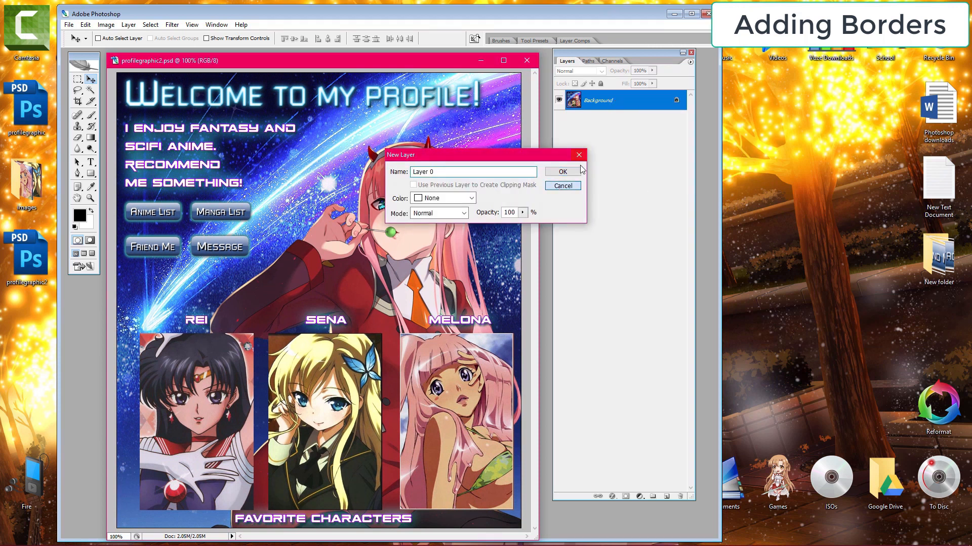
{"action": "left_click", "coordinate": [563, 186]}
Step: Group the flattened Background layer into a new smart object and add a Stroke effect positioned Inside
{"action": "right_click", "coordinate": [635, 103]}
{"action": "left_click", "coordinate": [670, 147]}
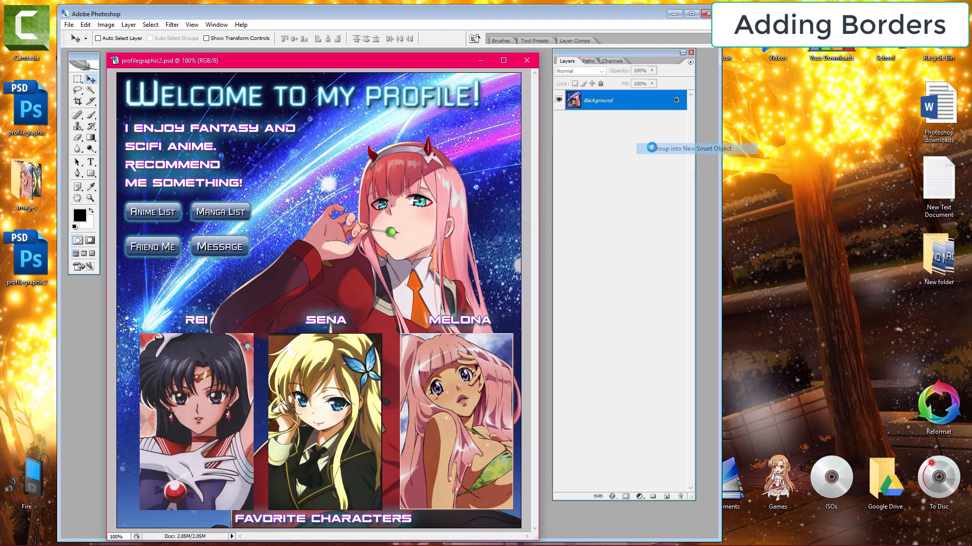
{"action": "right_click", "coordinate": [635, 104]}
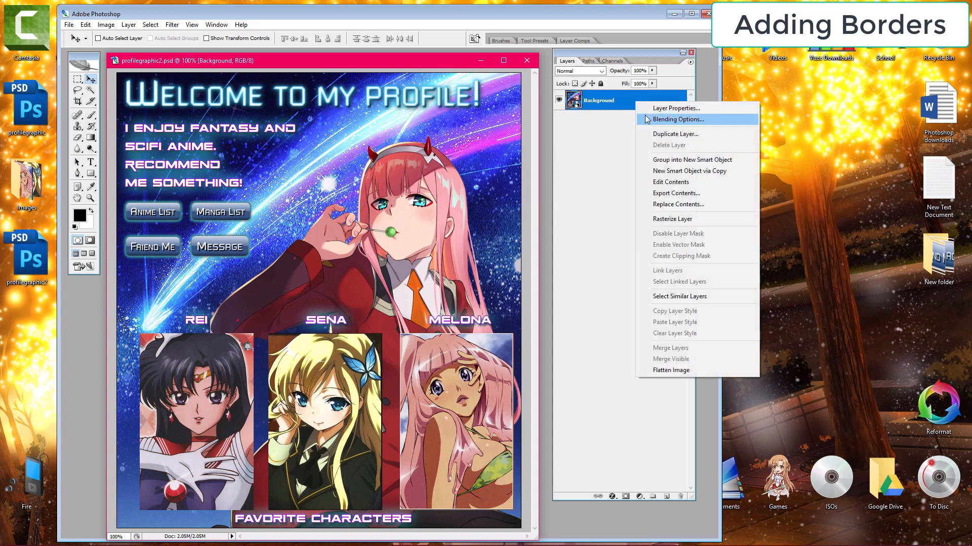
{"action": "left_click", "coordinate": [669, 122]}
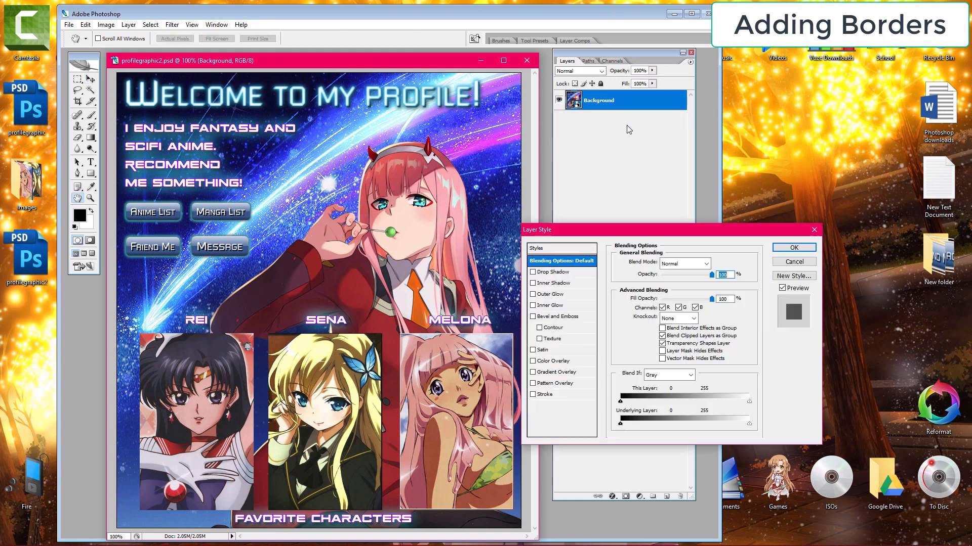
{"action": "left_click_drag", "start_coordinate": [599, 233], "coordinate": [603, 228]}
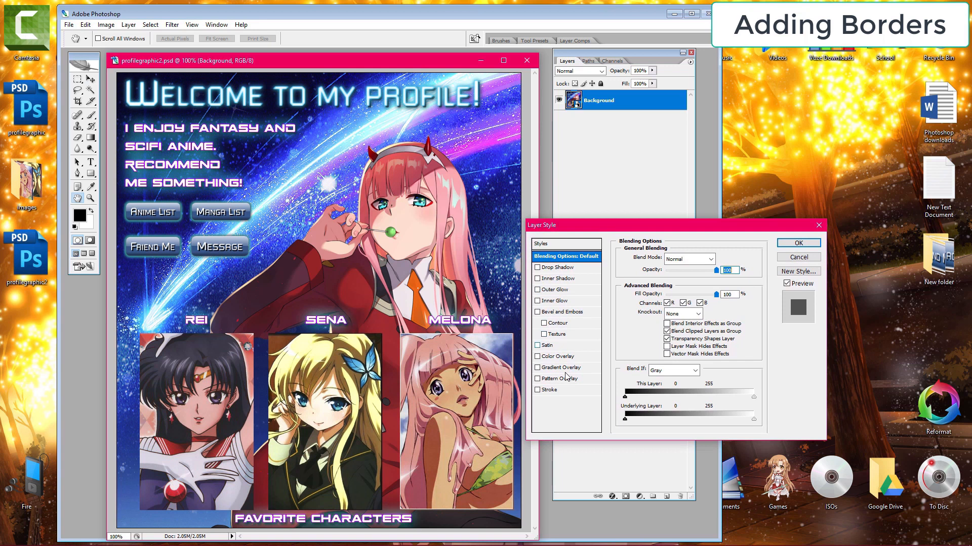
{"action": "left_click", "coordinate": [550, 391]}
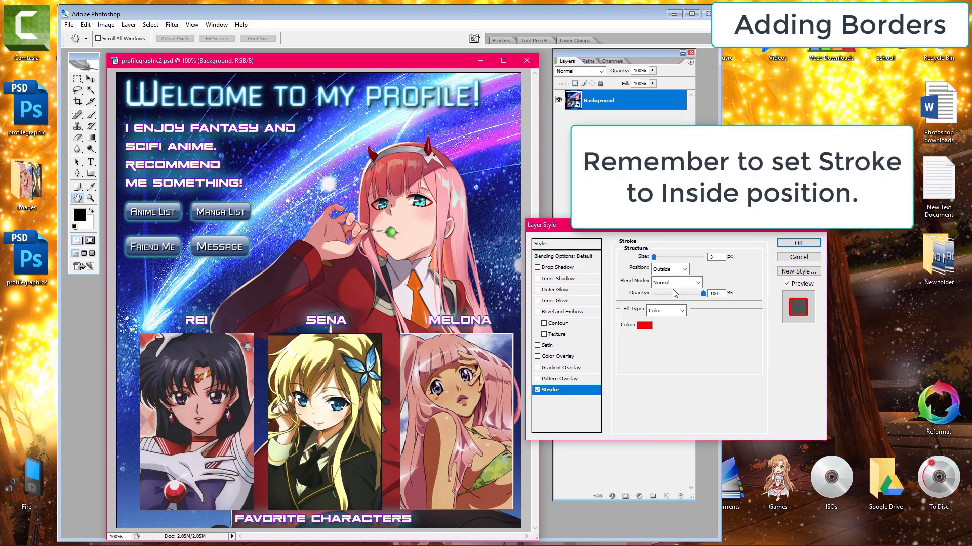
{"action": "left_click", "coordinate": [670, 269]}
{"action": "left_click", "coordinate": [661, 289]}
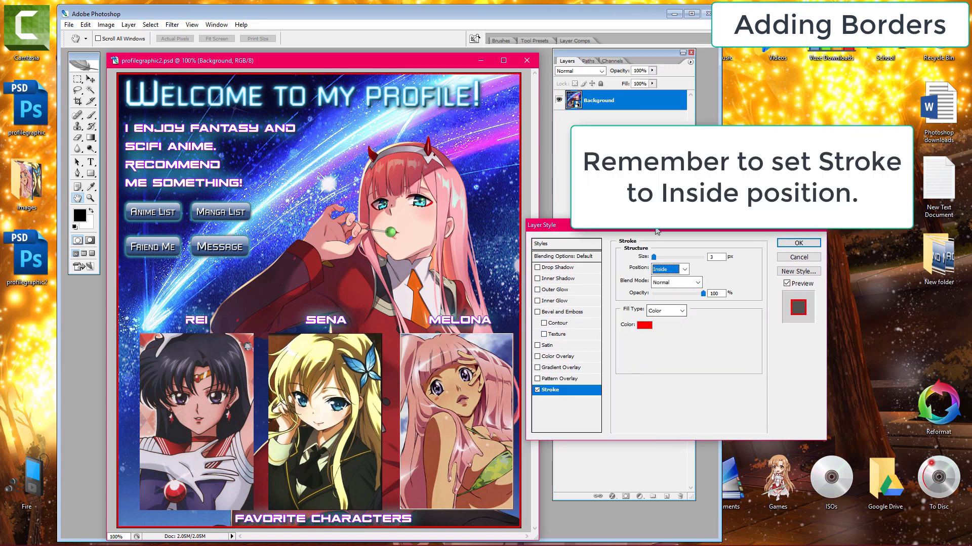
{"action": "left_click_drag", "start_coordinate": [673, 229], "coordinate": [715, 231]}
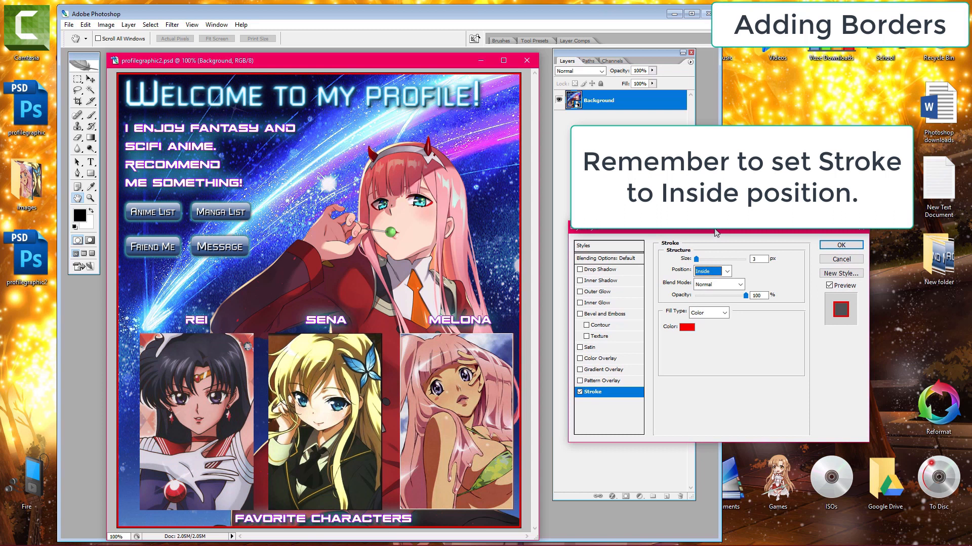
Step: Set the Stroke color of the graphic's border to white
{"action": "left_click", "coordinate": [687, 327]}
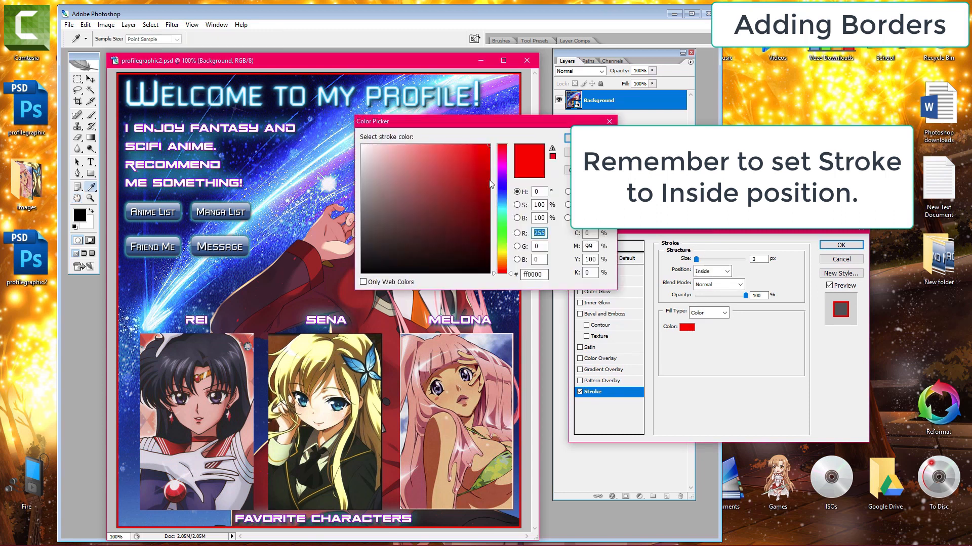
{"action": "left_click", "coordinate": [363, 146]}
{"action": "left_click", "coordinate": [586, 142]}
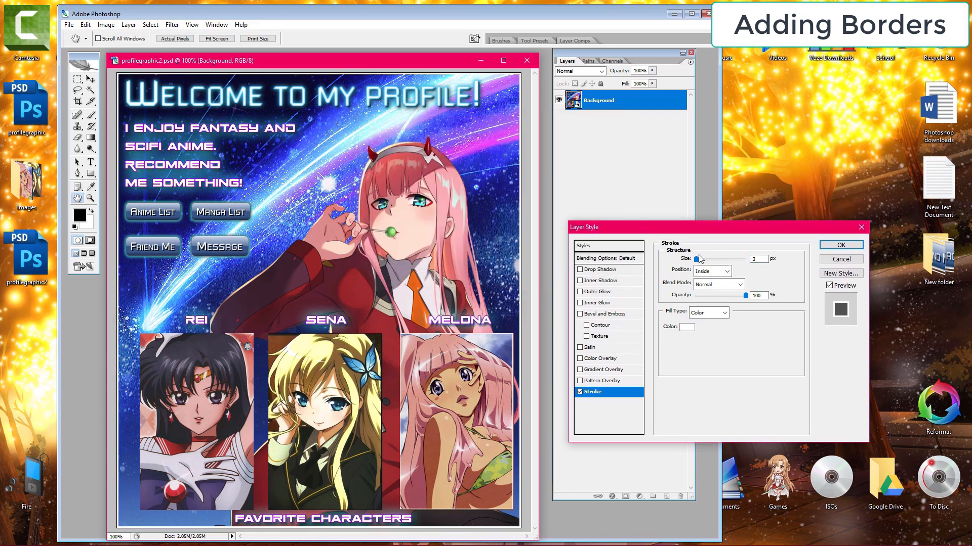
Step: Try a Gradient fill type with the orange and yellow preset for the Stroke
{"action": "left_click", "coordinate": [739, 284]}
{"action": "left_click", "coordinate": [740, 286]}
{"action": "left_click", "coordinate": [724, 313]}
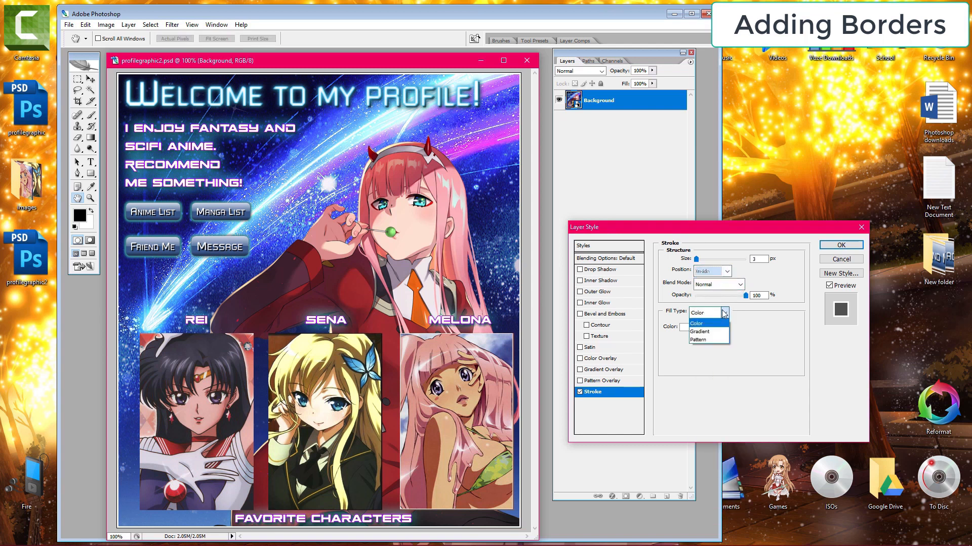
{"action": "left_click", "coordinate": [718, 324]}
{"action": "left_click", "coordinate": [731, 327]}
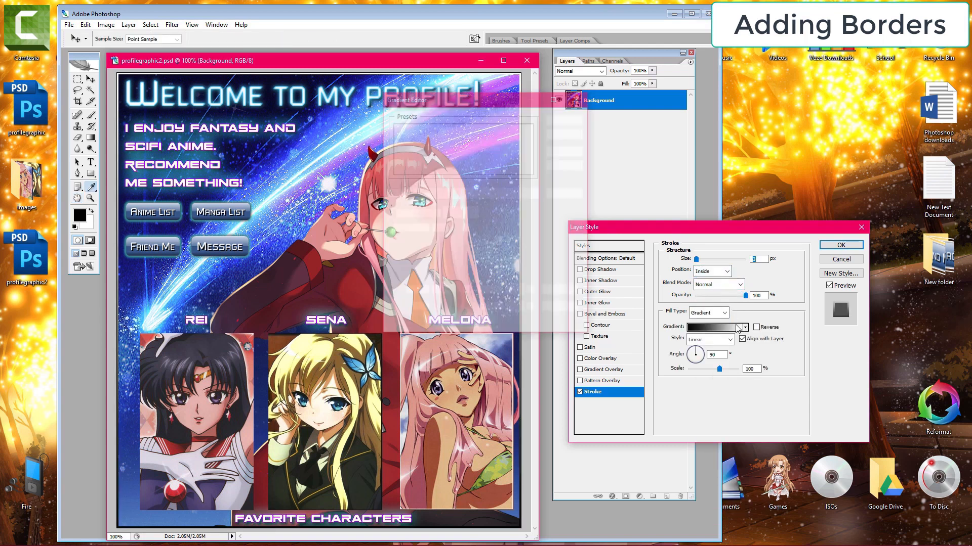
{"action": "left_click", "coordinate": [513, 130]}
{"action": "left_click", "coordinate": [565, 118]}
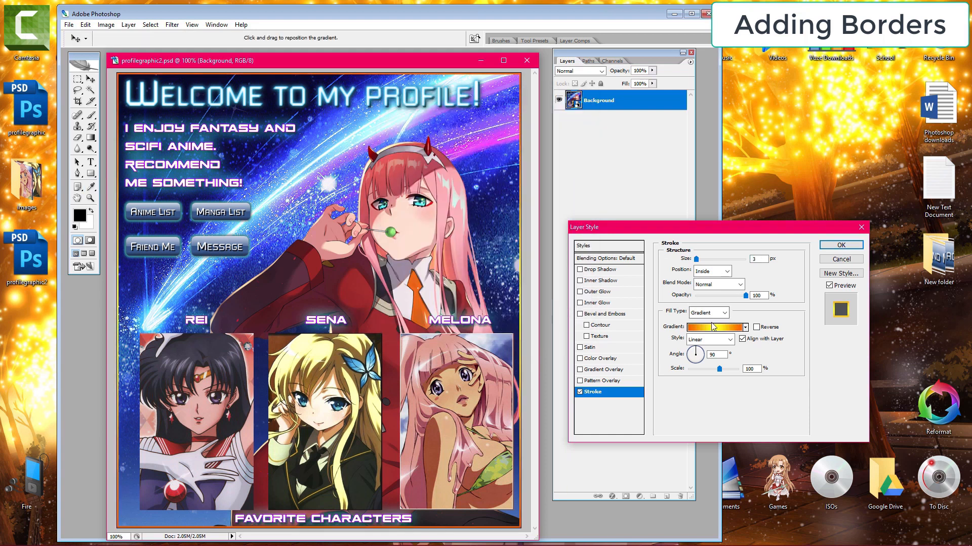
Step: Switch the Stroke's fill type from the gradient back to Color
{"action": "left_click", "coordinate": [723, 313]}
{"action": "left_click", "coordinate": [721, 324]}
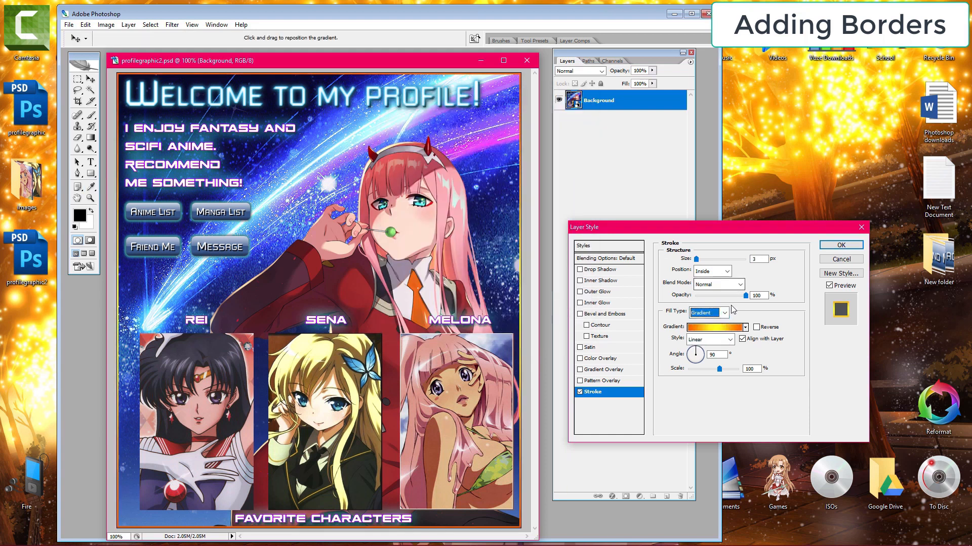
{"action": "left_click", "coordinate": [724, 312]}
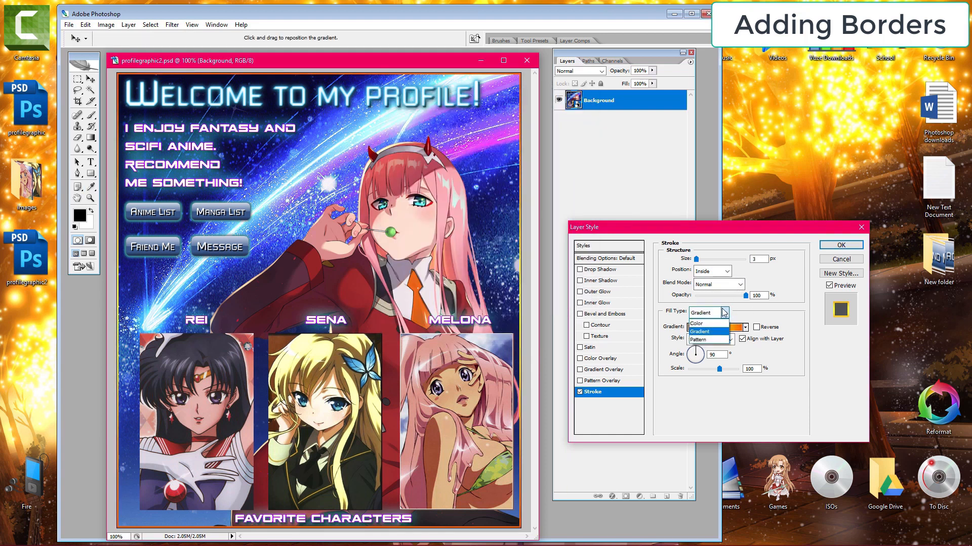
{"action": "left_click", "coordinate": [711, 324]}
{"action": "left_click", "coordinate": [725, 313]}
{"action": "left_click", "coordinate": [719, 320]}
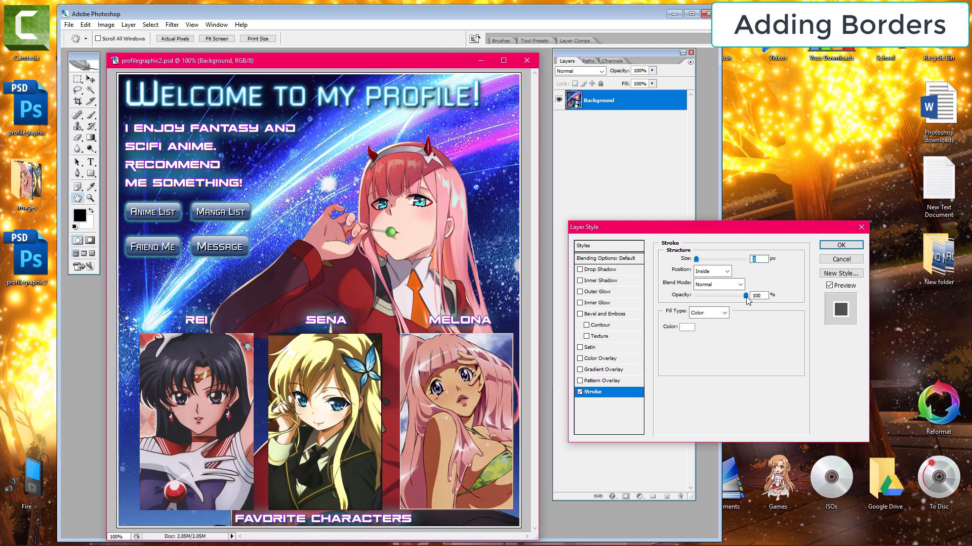
Step: Set the inside Stroke's size to 4 px, lower its opacity to 0%, and apply the layer style
{"action": "mouse_move", "coordinate": [696, 259]}
{"action": "left_mouse_down"}
{"action": "mouse_move", "coordinate": [709, 261]}
{"action": "mouse_move", "coordinate": [697, 262]}
{"action": "left_mouse_up"}
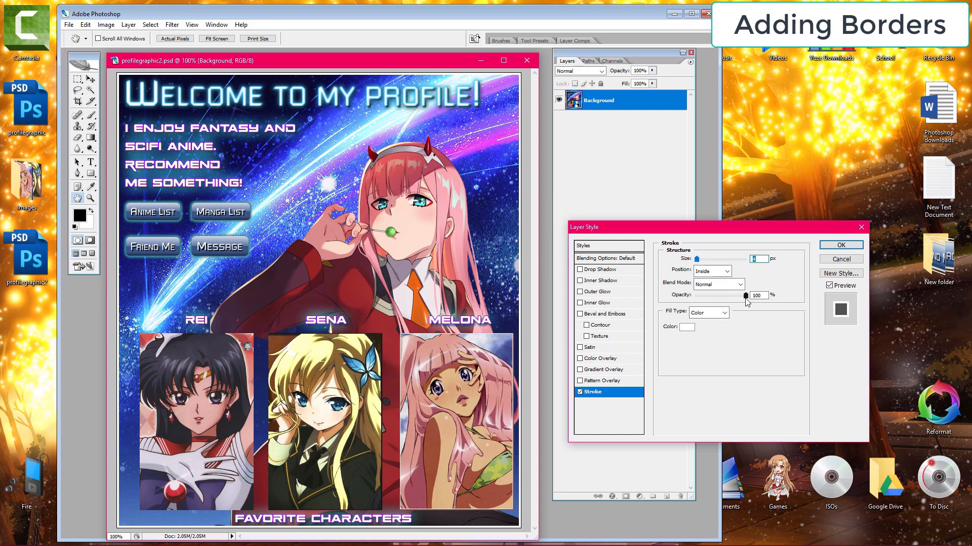
{"action": "left_click_drag", "start_coordinate": [746, 297], "coordinate": [687, 301]}
{"action": "key", "text": "Return"}
{"action": "left_click", "coordinate": [658, 204]}
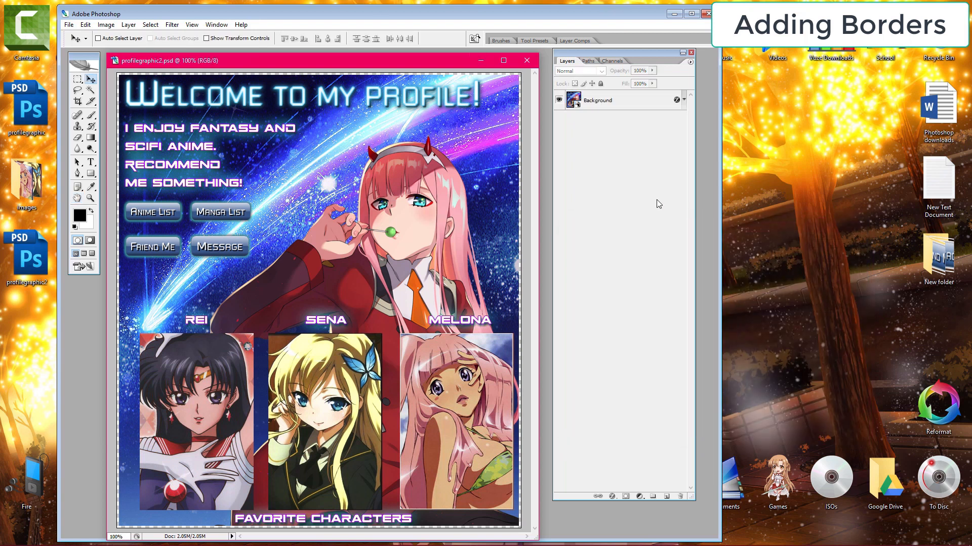
Step: Open the ice_texture3006 image from New folder on the desktop in Photoshop
{"action": "double_click", "coordinate": [934, 253]}
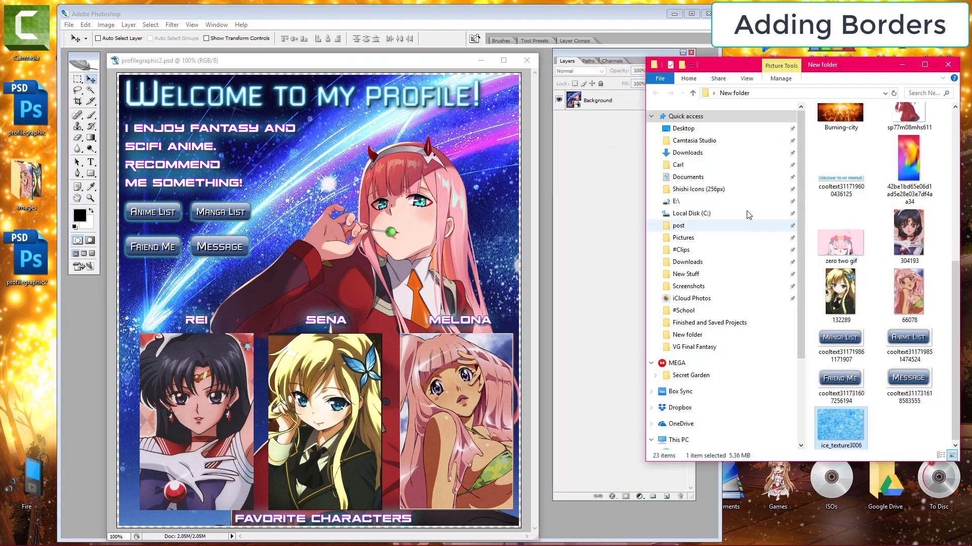
{"action": "scroll", "coordinate": [860, 160], "scroll_direction": "up", "scroll_amount": 5}
{"action": "scroll", "coordinate": [860, 160], "scroll_direction": "down", "scroll_amount": 5}
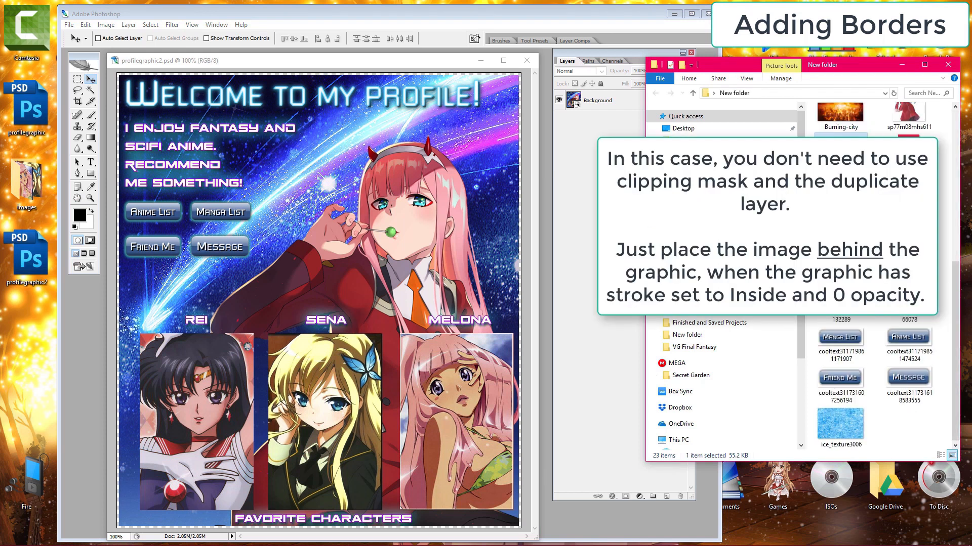
{"action": "left_click", "coordinate": [825, 427]}
{"action": "left_click_drag", "start_coordinate": [369, 251], "coordinate": [368, 251]}
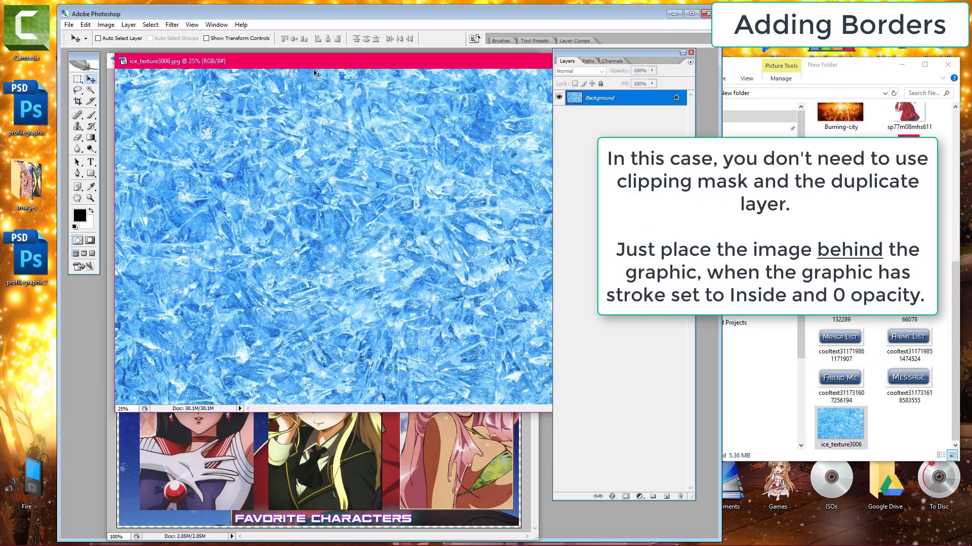
Step: Copy the ice texture into profilegraphic2.psd, place its layer beneath the graphic, and close the texture's document
{"action": "left_click_drag", "start_coordinate": [248, 270], "coordinate": [301, 336]}
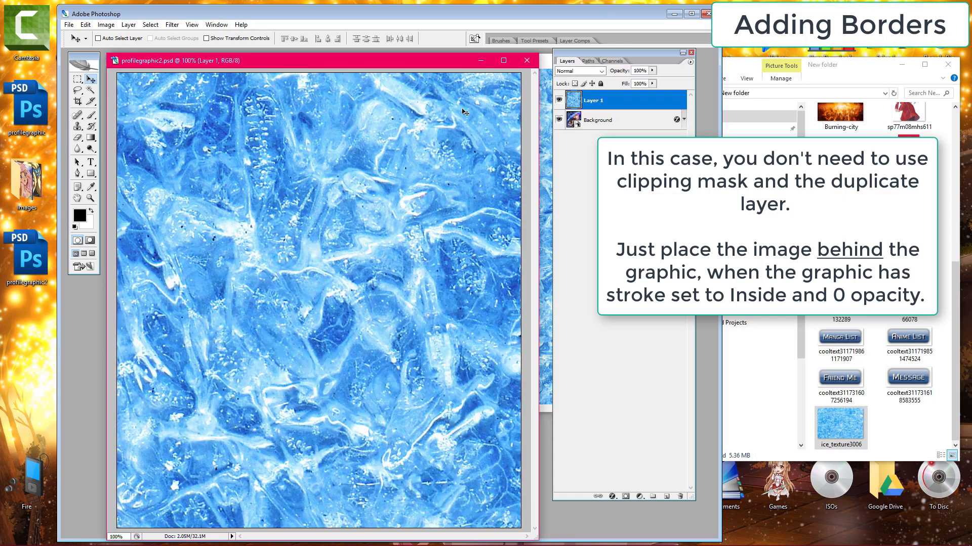
{"action": "left_click_drag", "start_coordinate": [620, 102], "coordinate": [613, 144]}
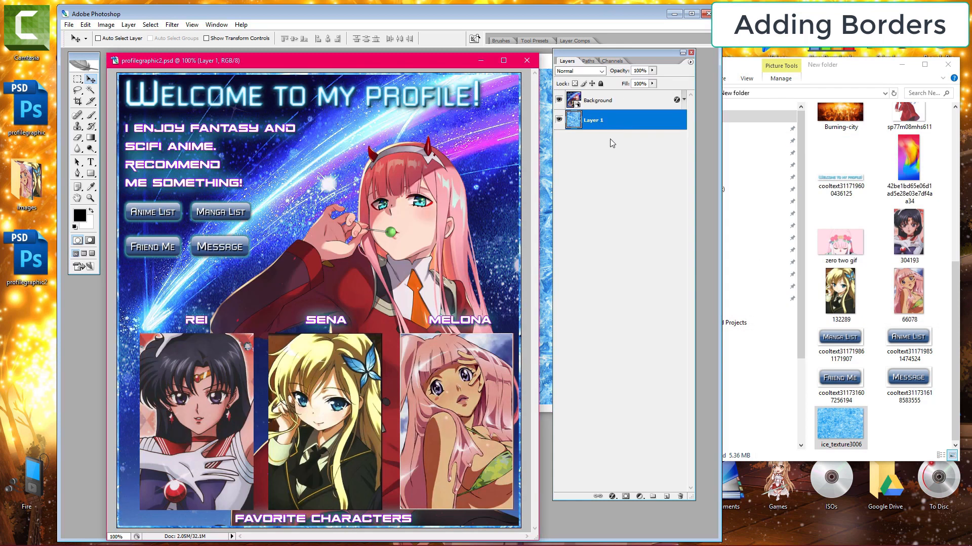
{"action": "left_click", "coordinate": [542, 163]}
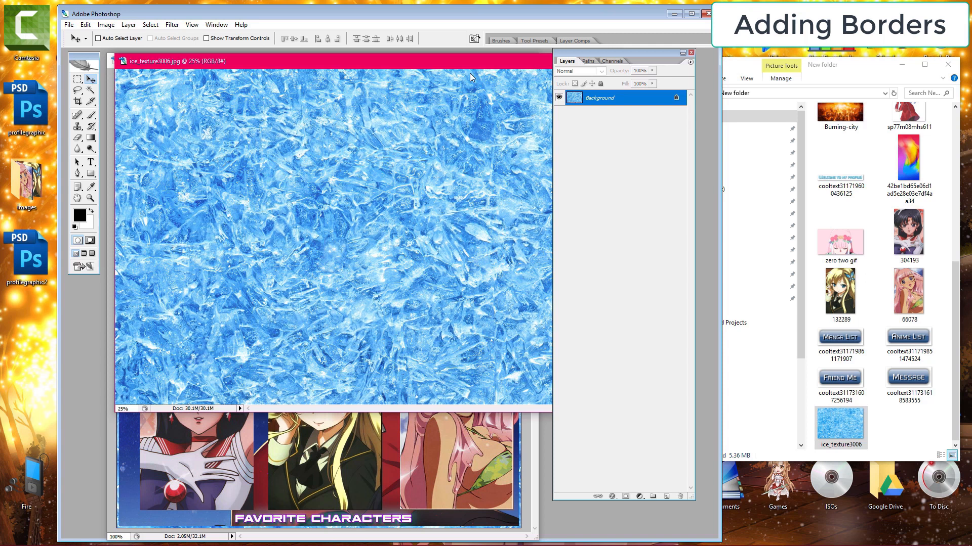
{"action": "left_click_drag", "start_coordinate": [469, 62], "coordinate": [337, 71]}
{"action": "left_click", "coordinate": [487, 69]}
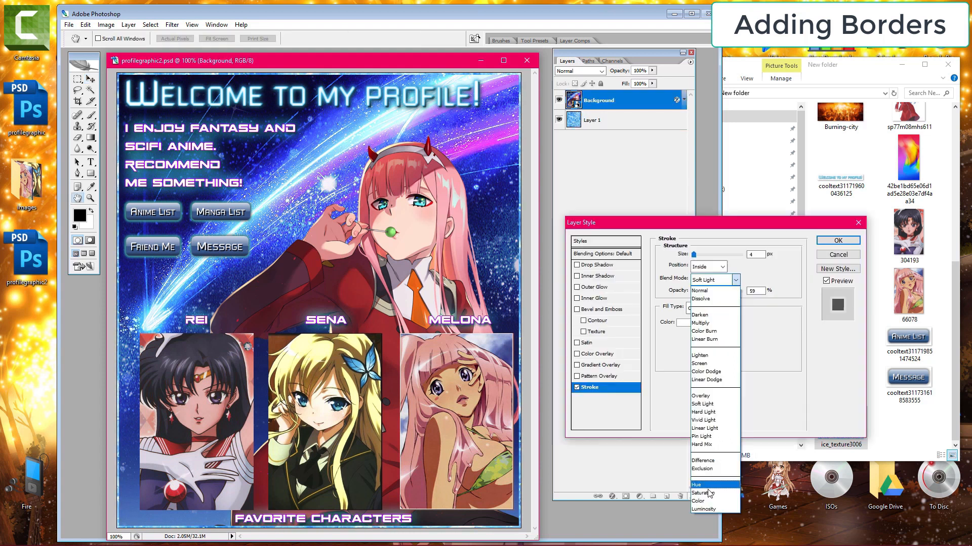
Step: Try the Saturation blend mode for the Stroke on the graphic layer
{"action": "left_click", "coordinate": [706, 490]}
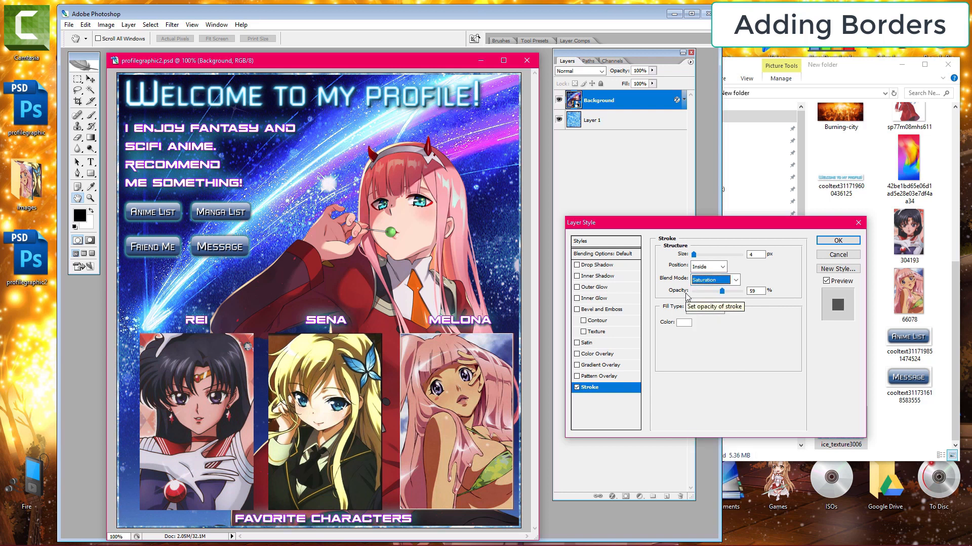
{"action": "left_click", "coordinate": [736, 280]}
{"action": "left_click", "coordinate": [735, 280]}
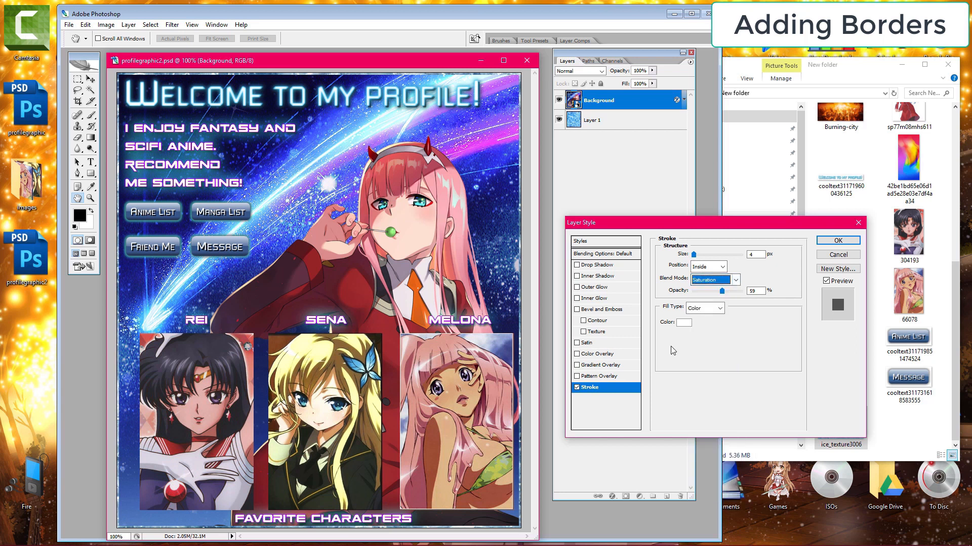
Step: Replace the graphic layer's Stroke with a white Inner Glow, and increase the glow's opacity and size
{"action": "left_click", "coordinate": [577, 387]}
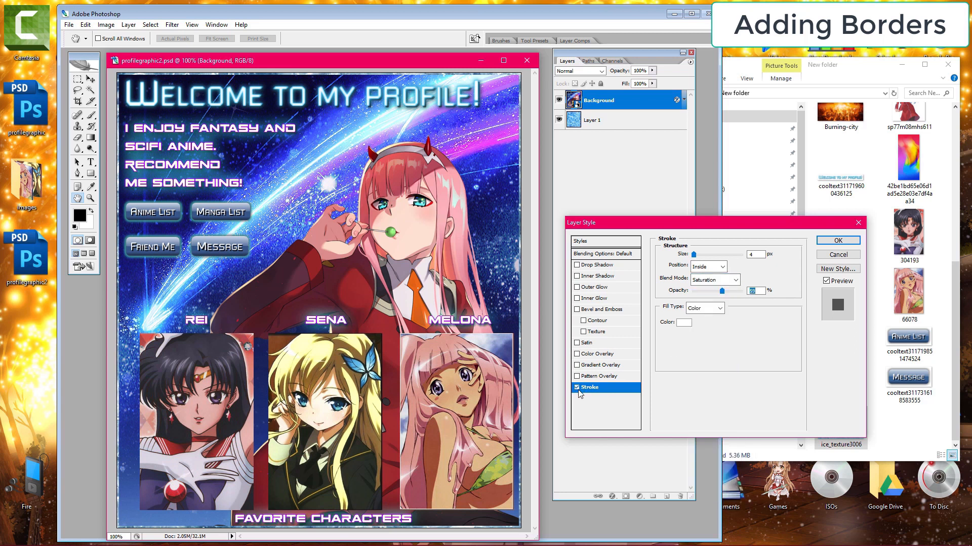
{"action": "left_click", "coordinate": [593, 300]}
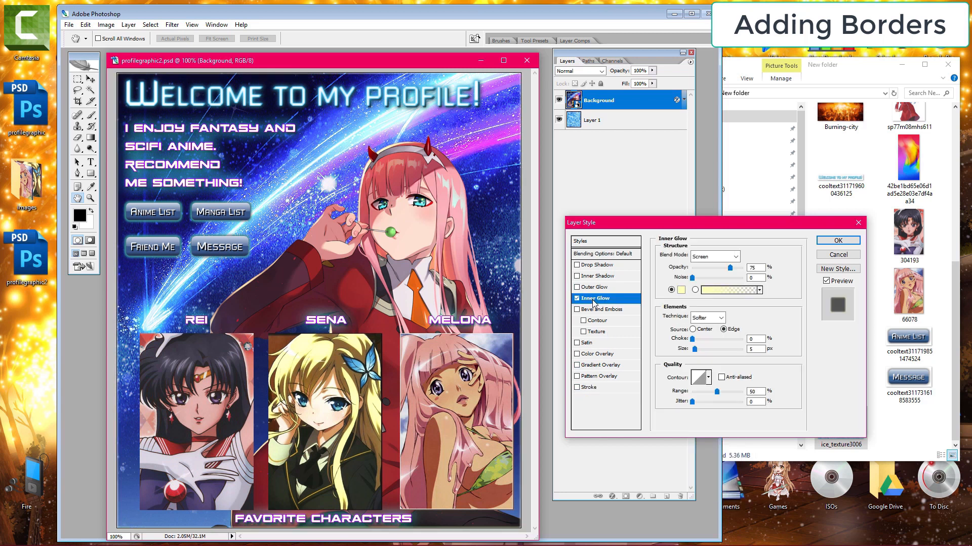
{"action": "left_click", "coordinate": [681, 290]}
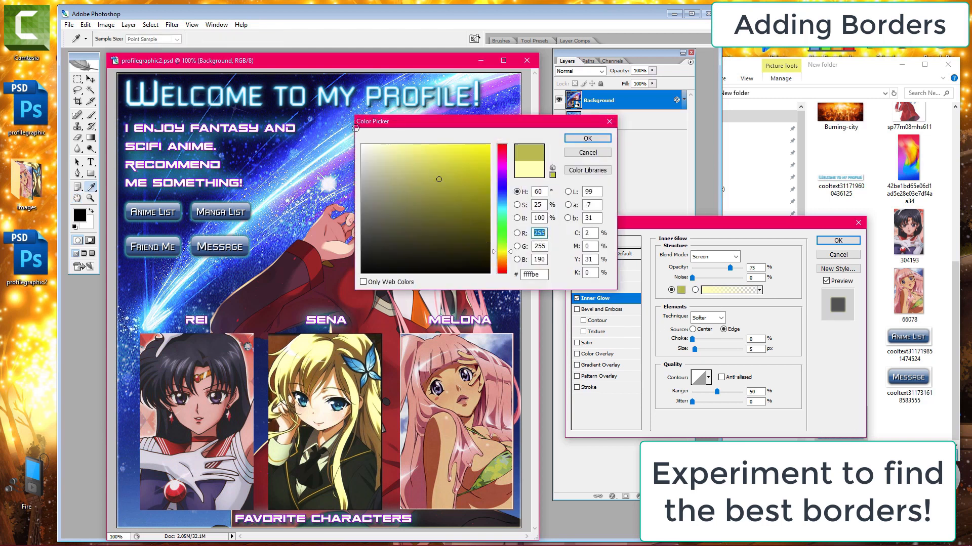
{"action": "left_click", "coordinate": [363, 146]}
{"action": "left_click", "coordinate": [577, 139]}
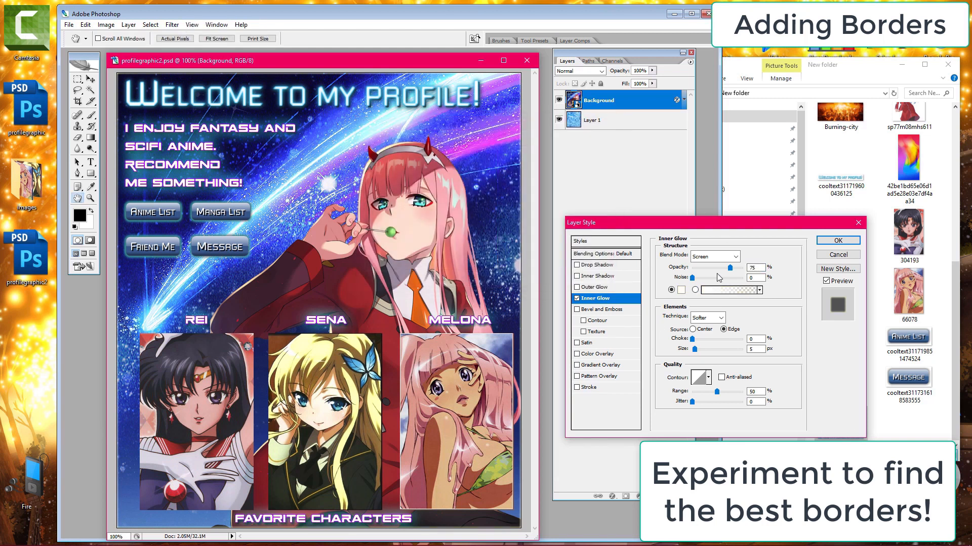
{"action": "left_click_drag", "start_coordinate": [730, 268], "coordinate": [744, 268]}
{"action": "left_click_drag", "start_coordinate": [701, 353], "coordinate": [705, 355]}
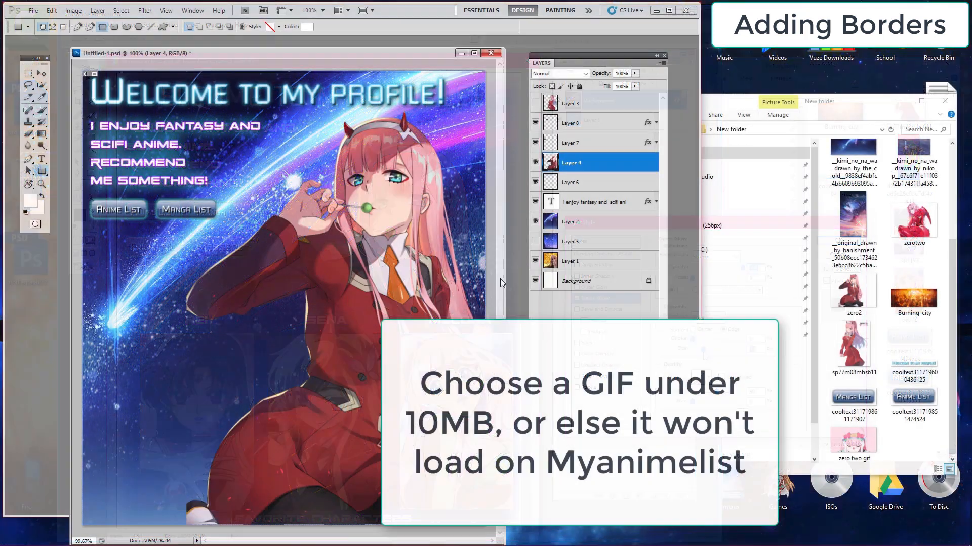
Step: Preview the zero two gif file from New folder in the photo viewer, and close the viewer
{"action": "double_click", "coordinate": [853, 441]}
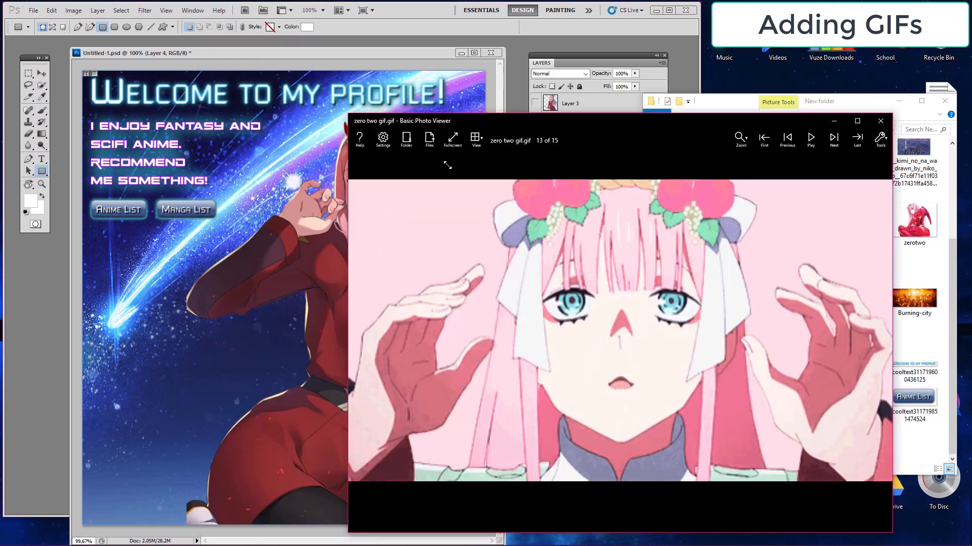
{"action": "left_click_drag", "start_coordinate": [448, 165], "coordinate": [747, 240]}
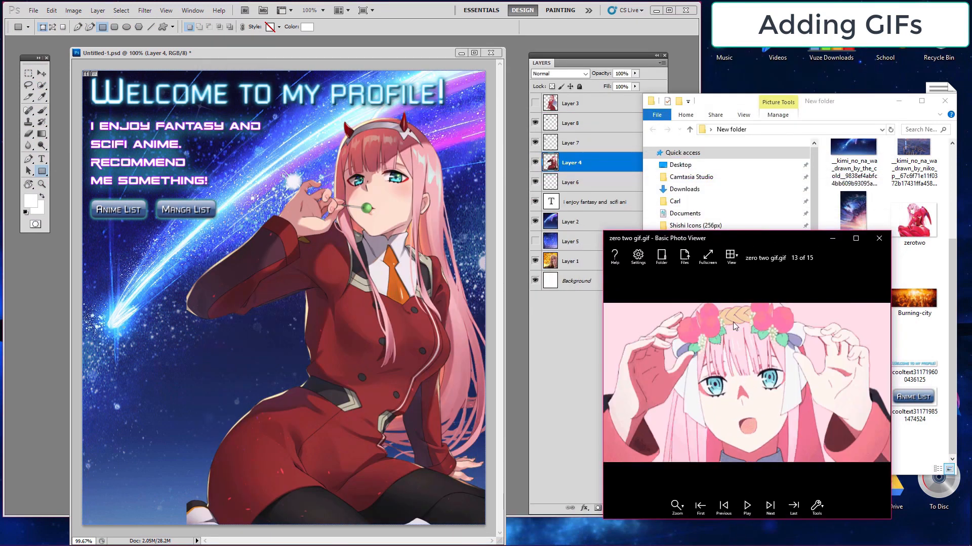
{"action": "left_click", "coordinate": [878, 241]}
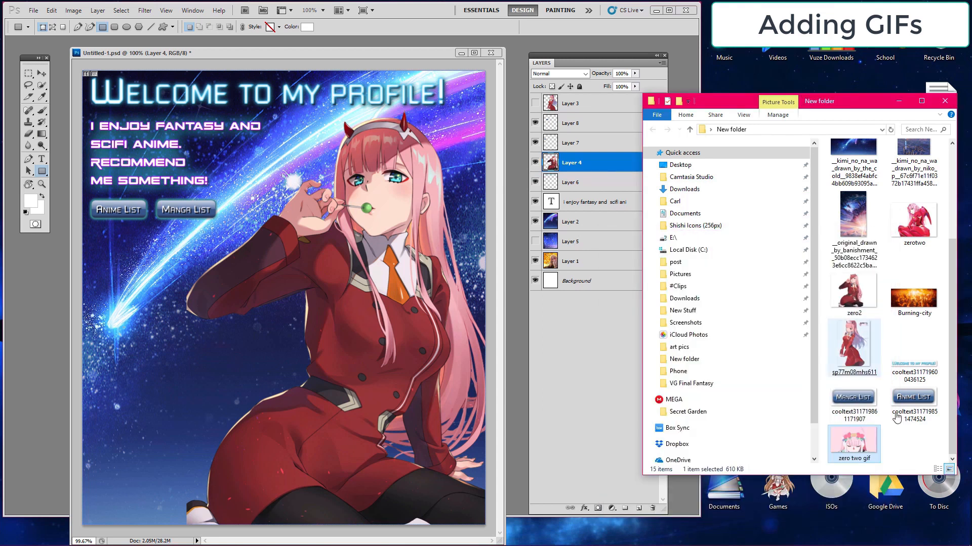
Step: Set the Rectangle tool to a fixed size of 450 px wide by 250 px high
{"action": "left_click", "coordinate": [858, 444]}
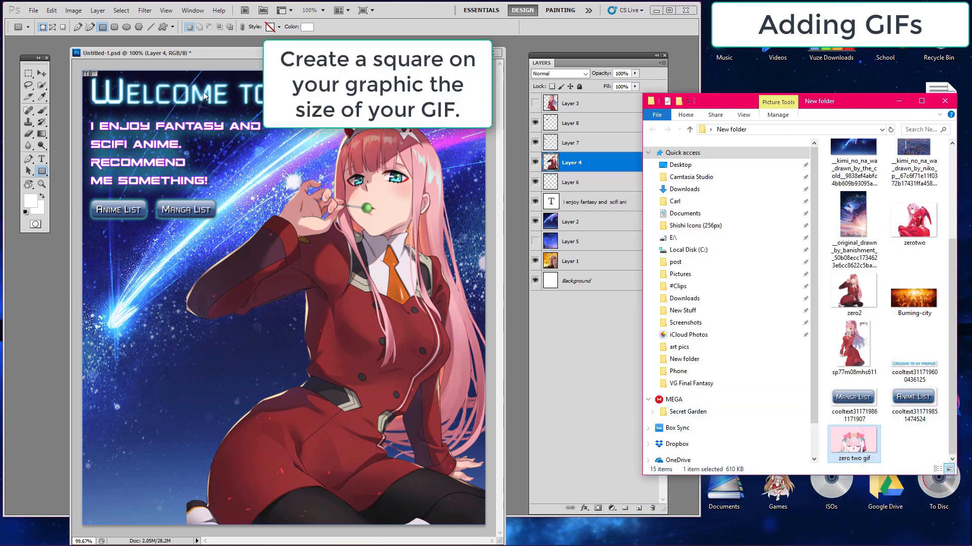
{"action": "left_click", "coordinate": [42, 172]}
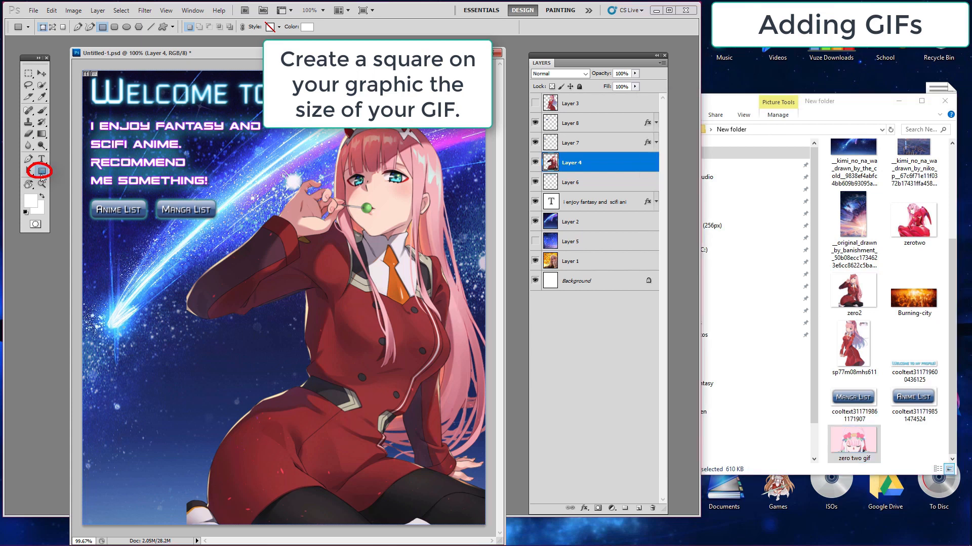
{"action": "left_click", "coordinate": [171, 28]}
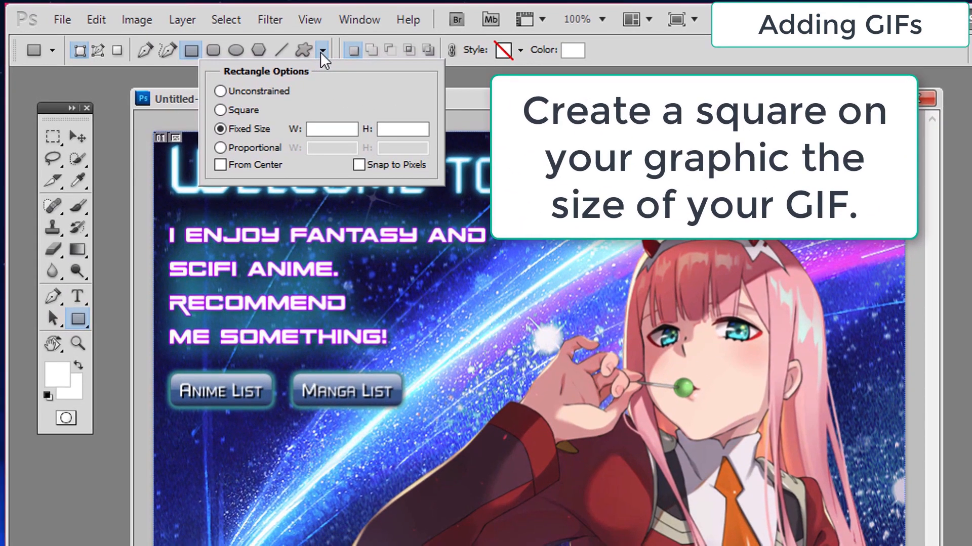
{"action": "left_click", "coordinate": [334, 131]}
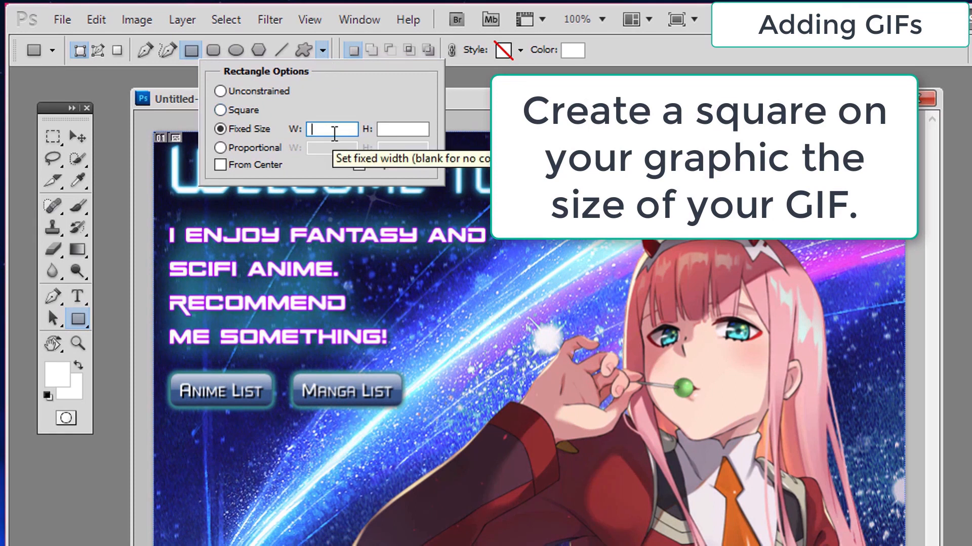
{"action": "type", "text": "450"}
{"action": "key", "text": "Tab"}
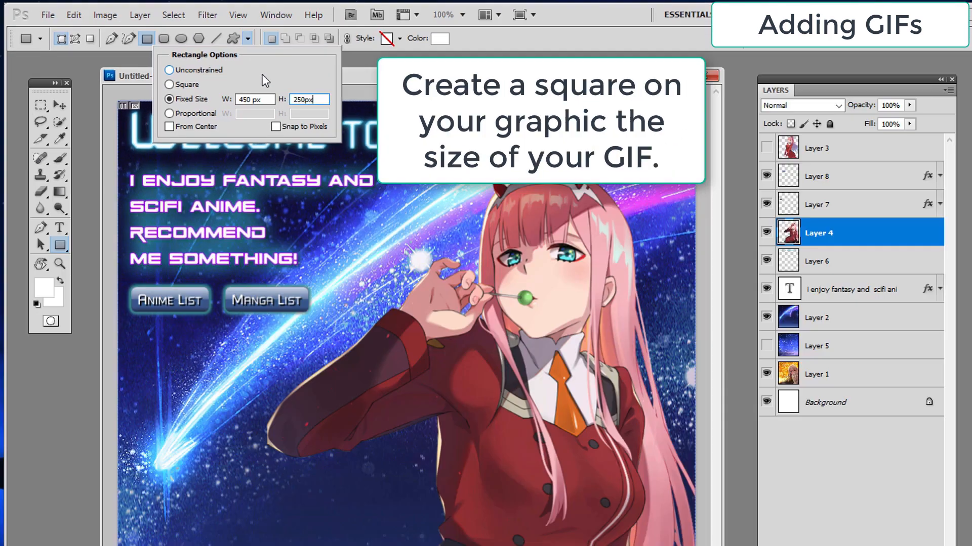
{"action": "left_click", "coordinate": [337, 109]}
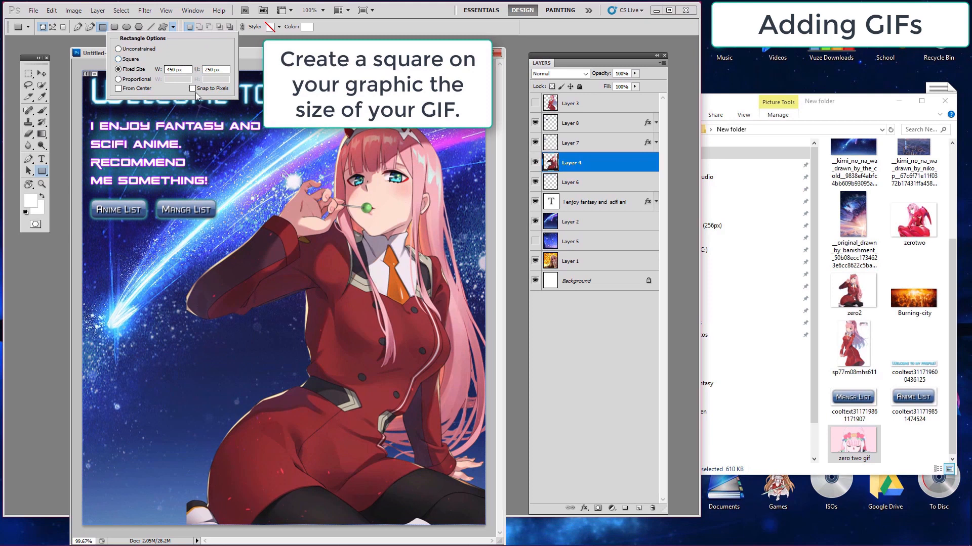
Step: Place the white fixed-size rectangle on the graphic and move it near the lower edge, below the character's buttons
{"action": "left_click", "coordinate": [184, 361]}
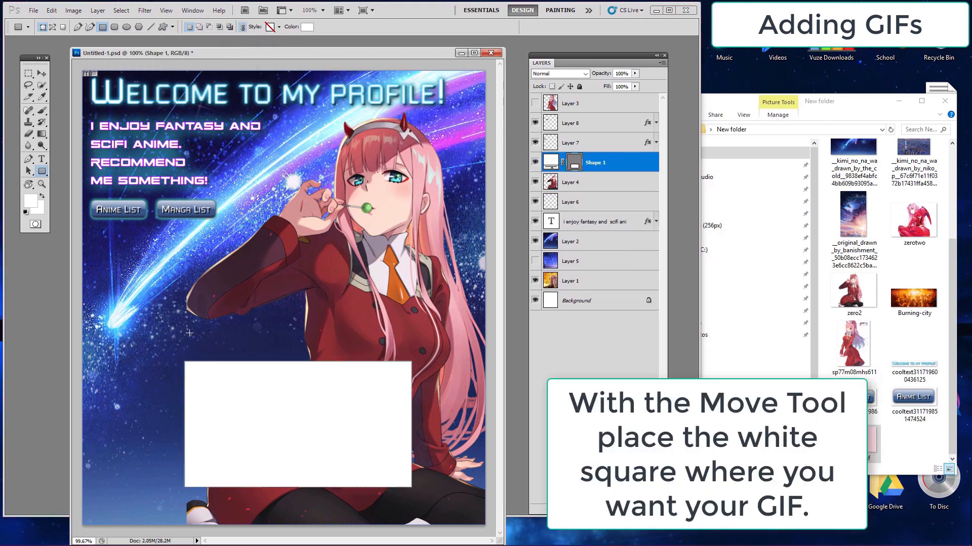
{"action": "key", "text": "v"}
{"action": "left_click_drag", "start_coordinate": [262, 391], "coordinate": [246, 422]}
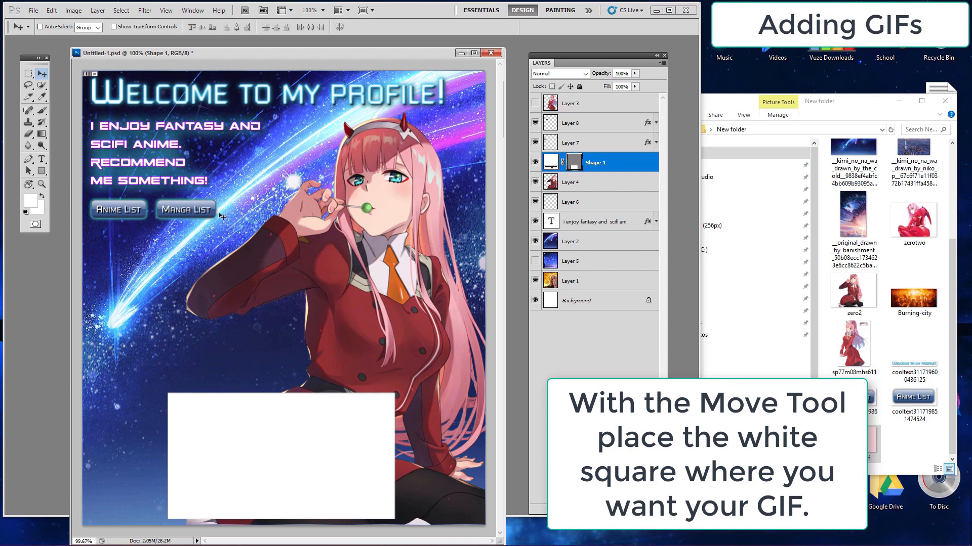
Step: Slice the graphic across the heading and intro text, and slice the link row up to the end of the Manga List button
{"action": "left_click_drag", "start_coordinate": [29, 97], "coordinate": [57, 109]}
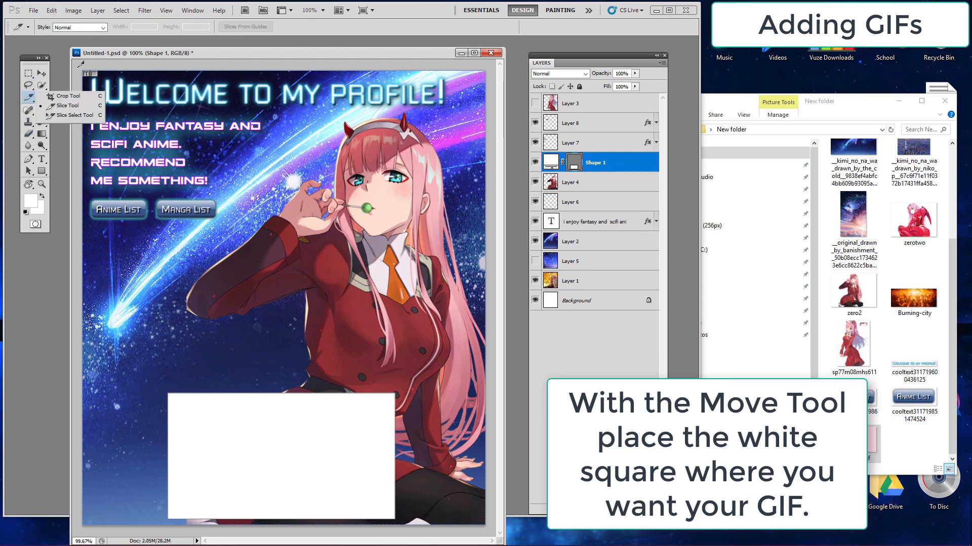
{"action": "left_click_drag", "start_coordinate": [76, 66], "coordinate": [498, 191]}
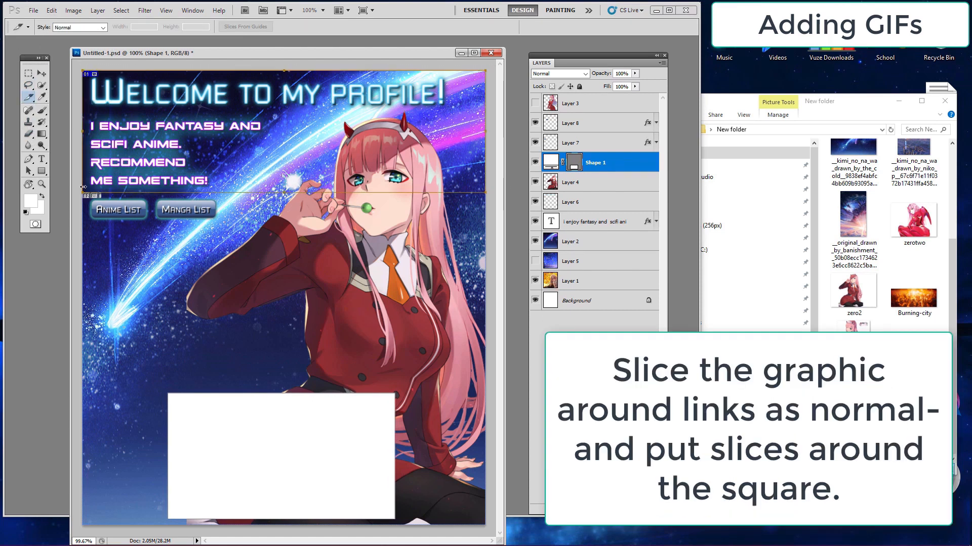
{"action": "left_click_drag", "start_coordinate": [76, 193], "coordinate": [498, 225]}
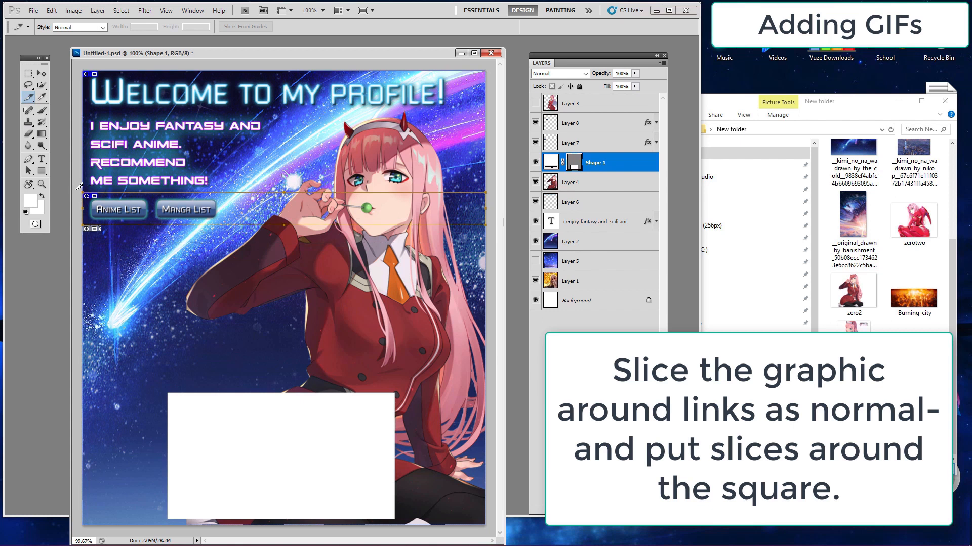
{"action": "left_click_drag", "start_coordinate": [136, 213], "coordinate": [155, 225]}
{"action": "left_click_drag", "start_coordinate": [77, 192], "coordinate": [218, 225]}
Step: Slice the area between the links and the white rectangle, and separate the strips on both sides of the rectangle
{"action": "left_click_drag", "start_coordinate": [83, 223], "coordinate": [521, 399]}
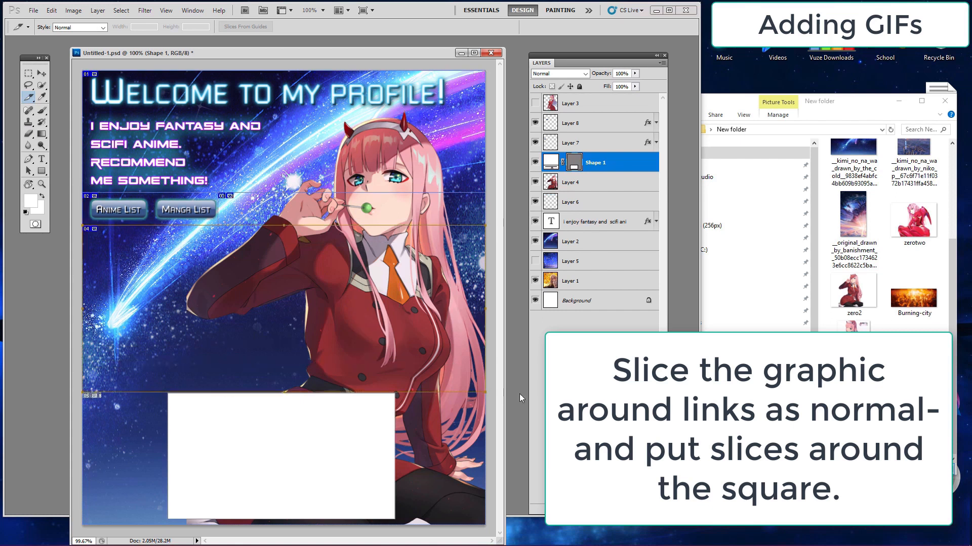
{"action": "left_click_drag", "start_coordinate": [80, 390], "coordinate": [486, 521]}
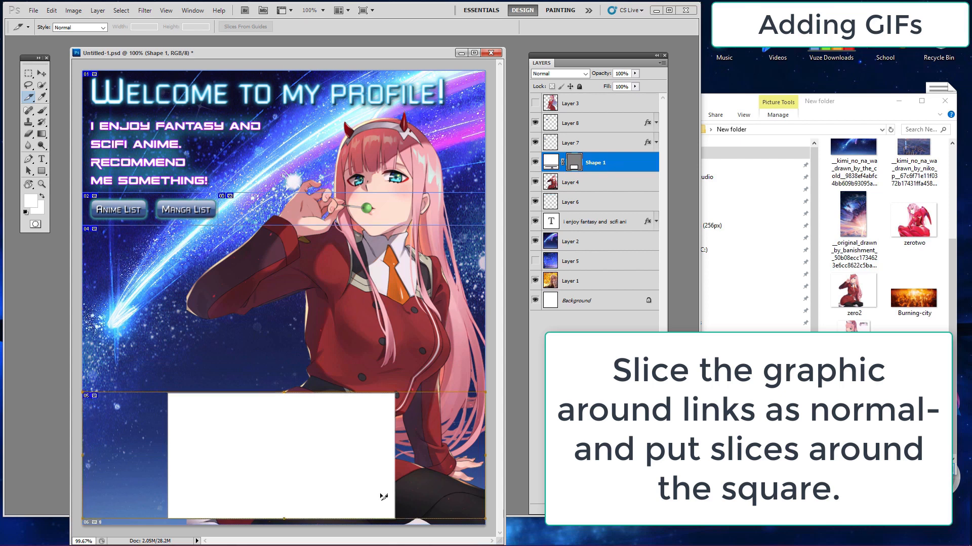
{"action": "left_click_drag", "start_coordinate": [78, 390], "coordinate": [168, 519]}
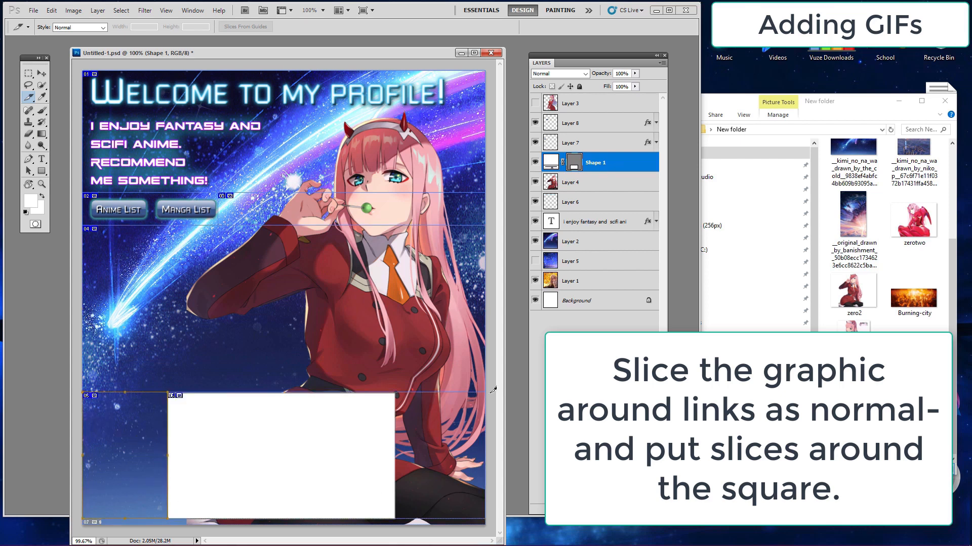
{"action": "left_click_drag", "start_coordinate": [492, 390], "coordinate": [395, 518]}
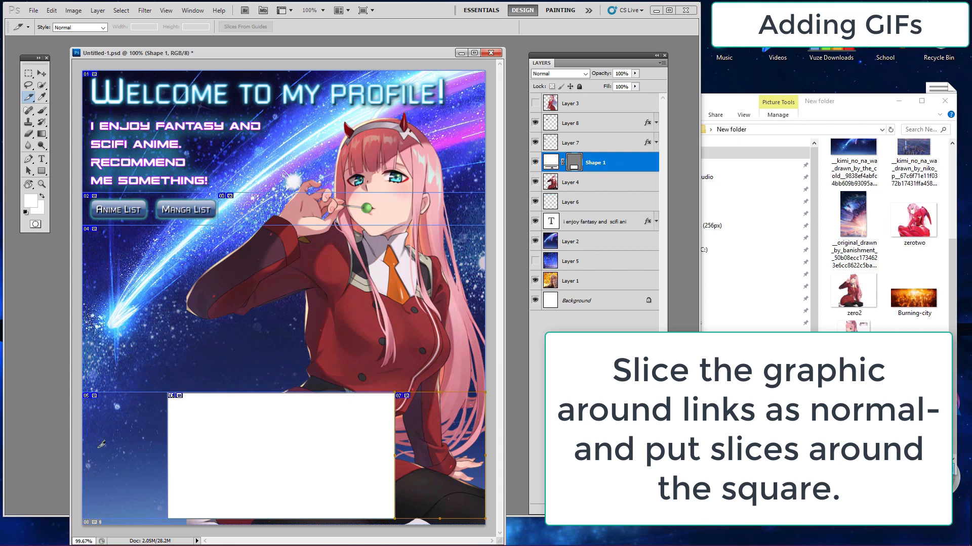
Step: Slice the Anime List button separately from the Manga List button
{"action": "left_click", "coordinate": [41, 74]}
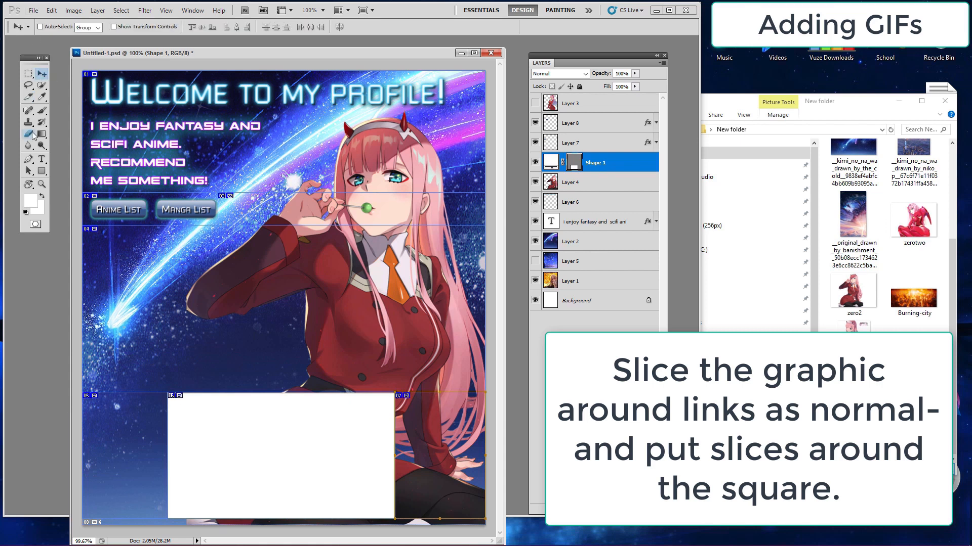
{"action": "left_click_drag", "start_coordinate": [29, 96], "coordinate": [60, 107]}
{"action": "left_click_drag", "start_coordinate": [79, 193], "coordinate": [155, 225]}
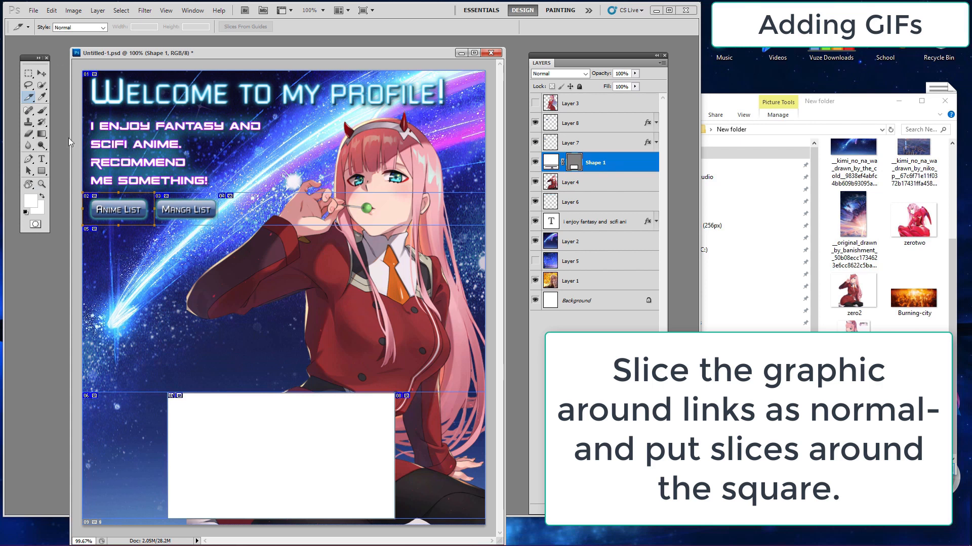
Step: Save the graphic for web with the PNG-24 format, exporting all slices as images named zerotwoanimation to the Desktop
{"action": "left_click", "coordinate": [34, 11]}
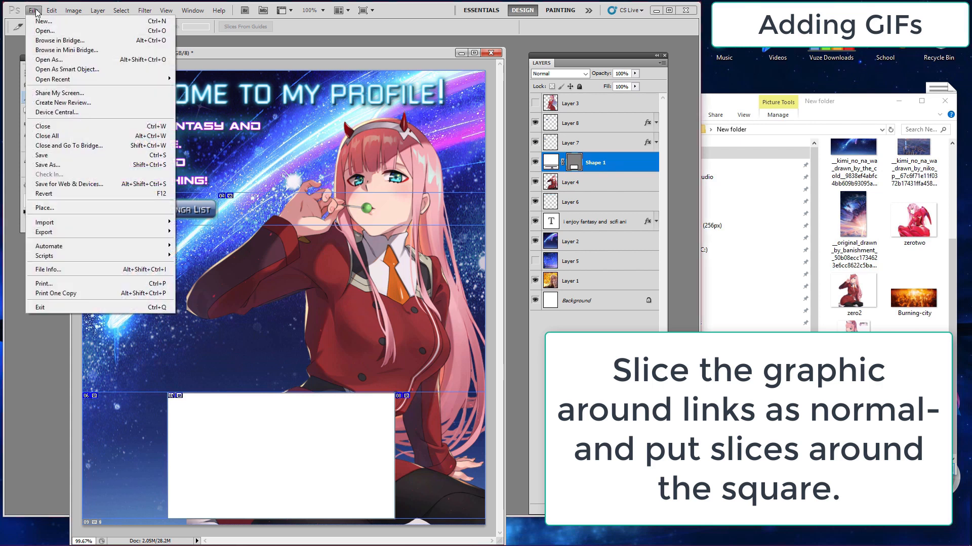
{"action": "left_click", "coordinate": [77, 185]}
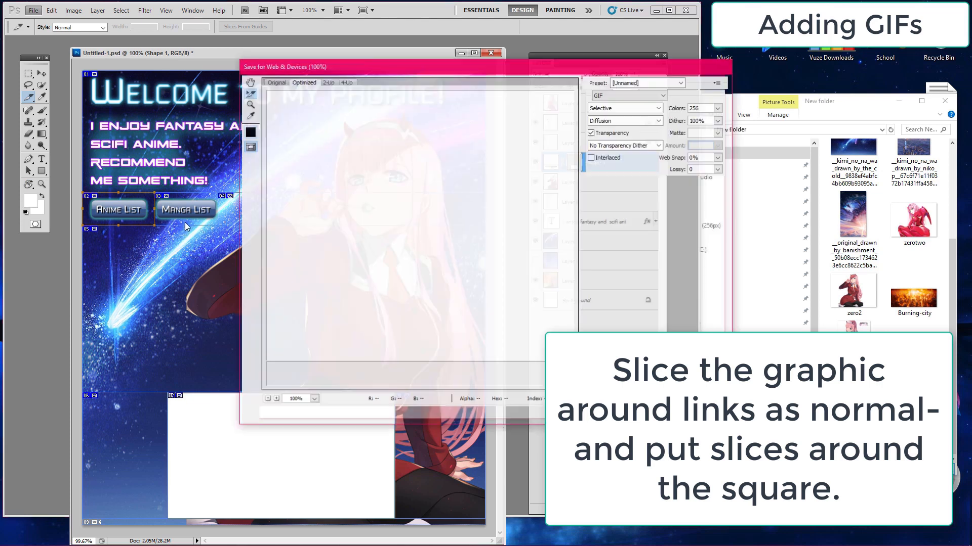
{"action": "left_click", "coordinate": [271, 83]}
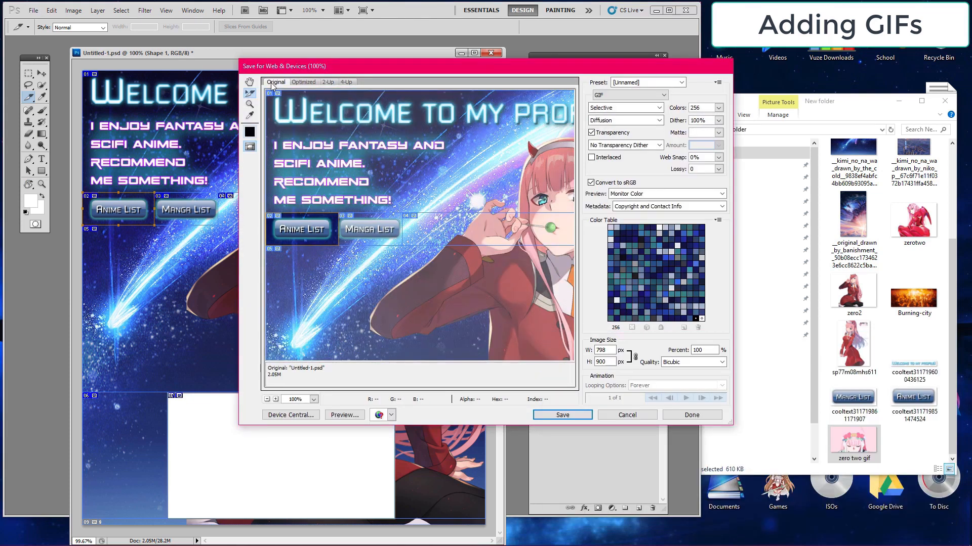
{"action": "left_click", "coordinate": [629, 95]}
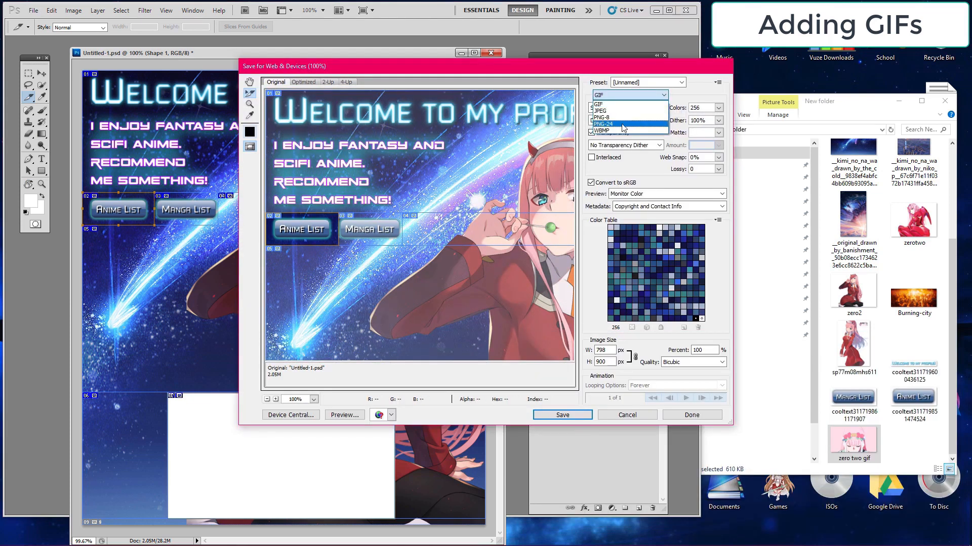
{"action": "left_click", "coordinate": [618, 124]}
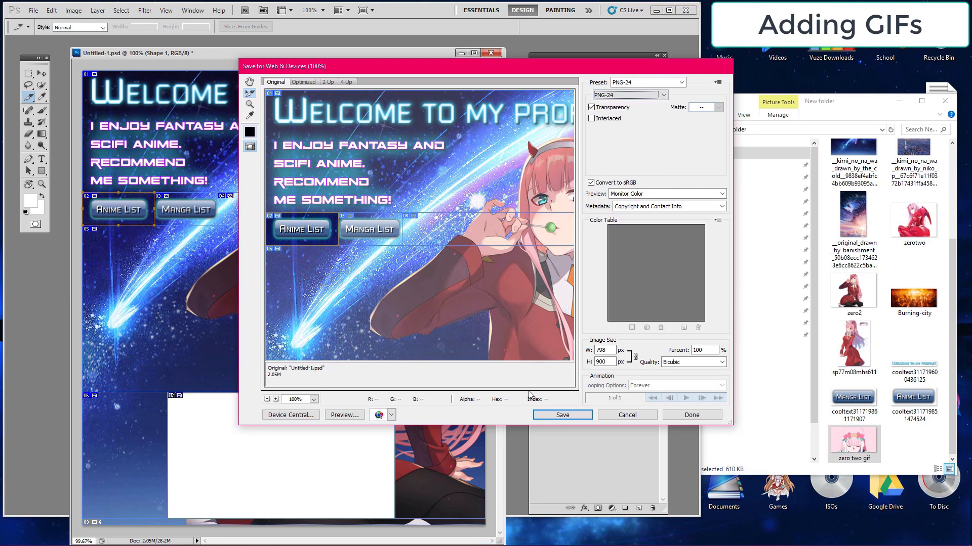
{"action": "left_click", "coordinate": [563, 414]}
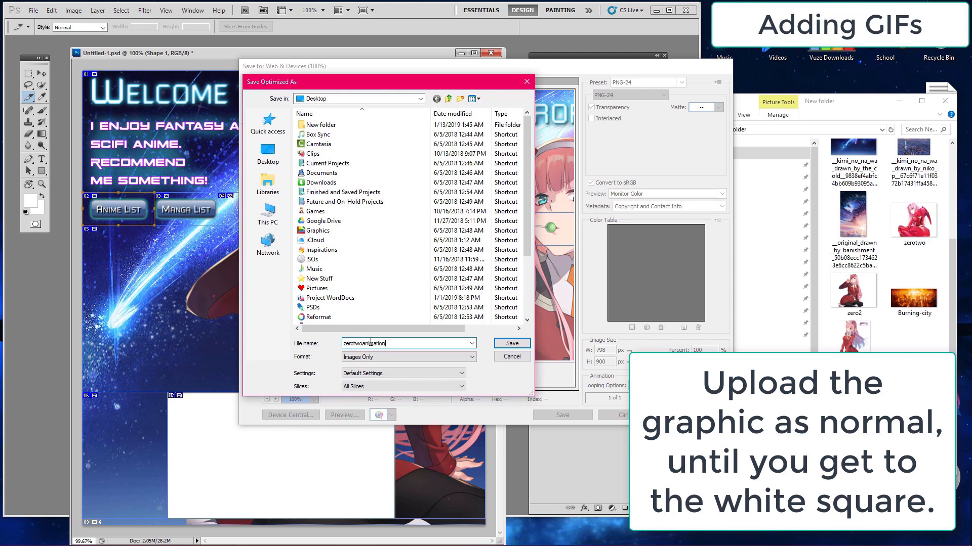
{"action": "key", "text": "Return"}
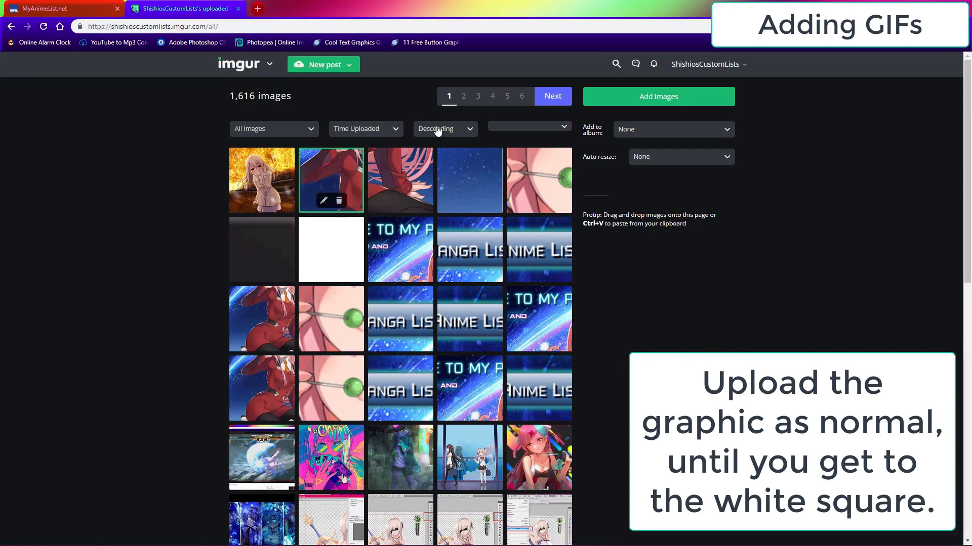
Step: Switch to the MyAnimeList profile editing page and clear the About Me text
{"action": "left_click", "coordinate": [78, 7]}
{"action": "scroll", "coordinate": [415, 366], "scroll_direction": "down", "scroll_amount": 6}
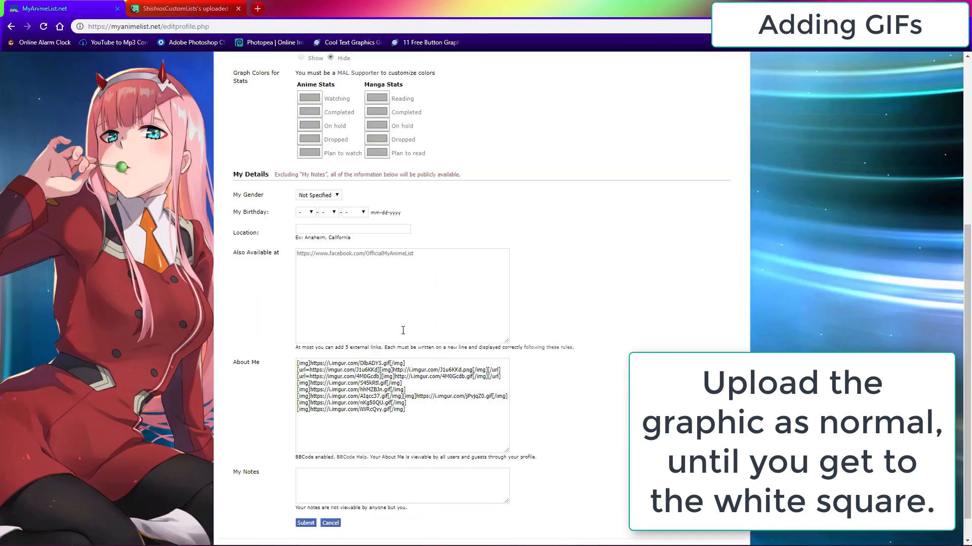
{"action": "left_click", "coordinate": [385, 374]}
{"action": "key", "text": "ctrl+a"}
{"action": "key", "text": "BackSpace"}
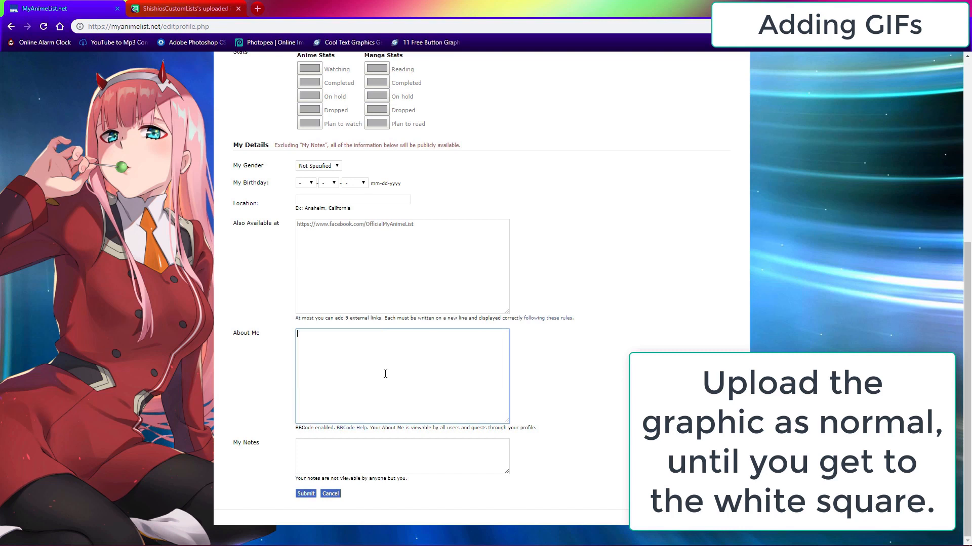
Step: Upload all the zerotwoanimation slices from the Desktop's images folder to Imgur
{"action": "left_click", "coordinate": [199, 6]}
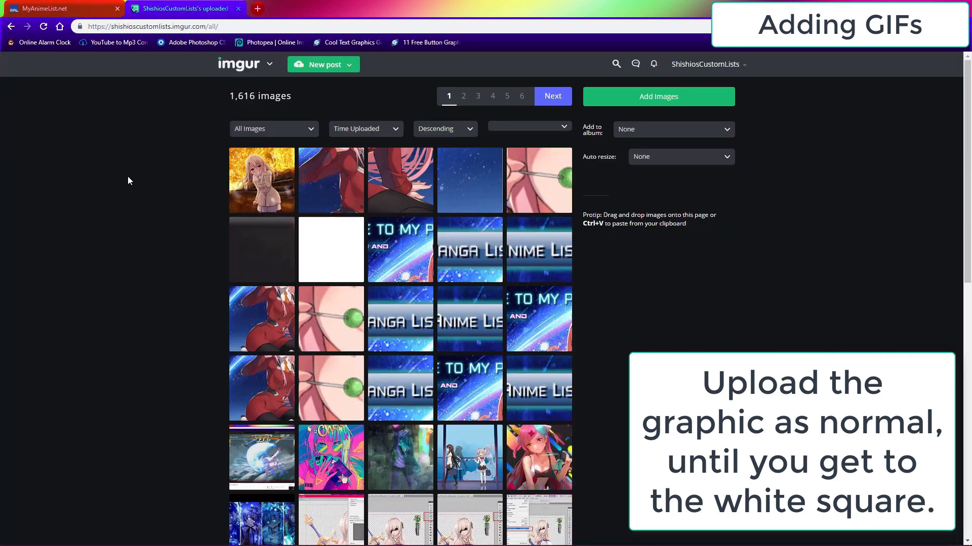
{"action": "left_click", "coordinate": [655, 104]}
{"action": "left_click", "coordinate": [444, 298]}
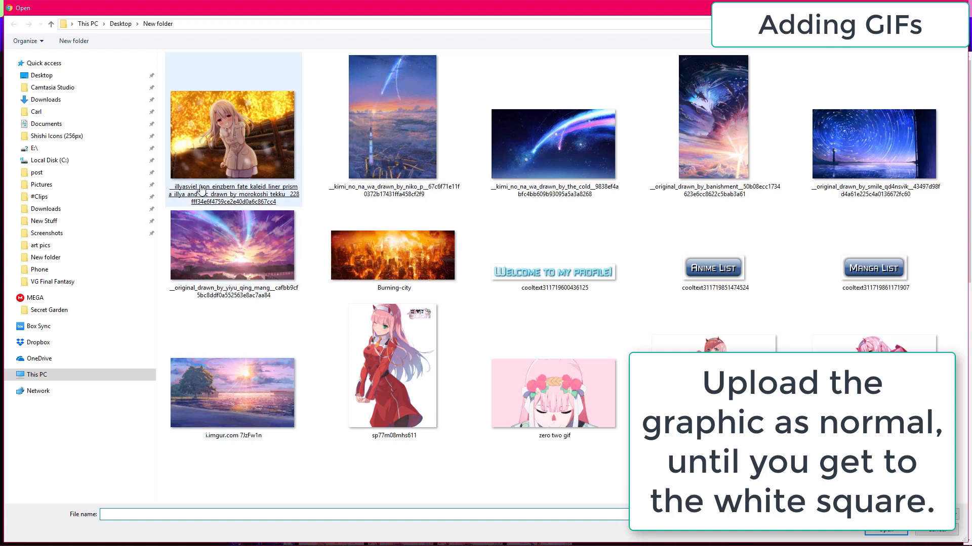
{"action": "left_click", "coordinate": [42, 75]}
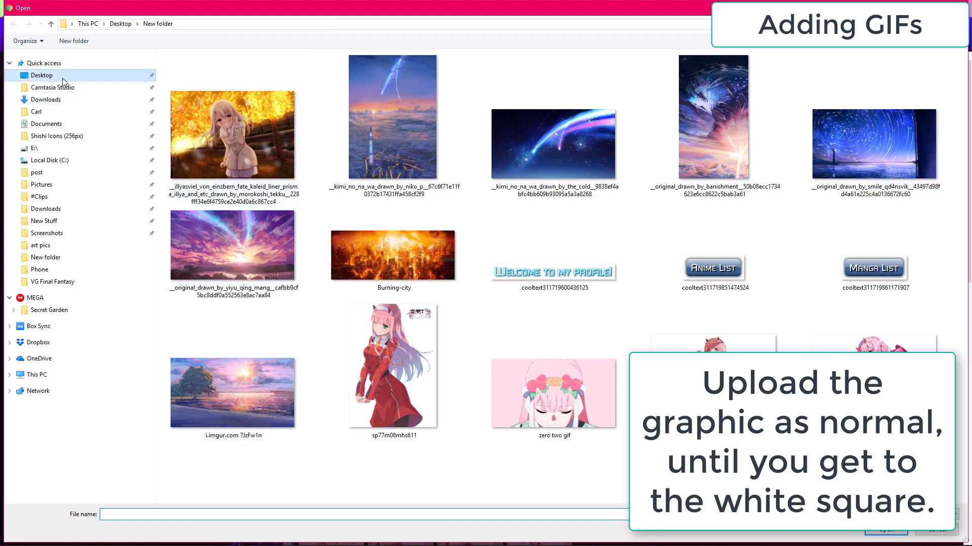
{"action": "double_click", "coordinate": [191, 81]}
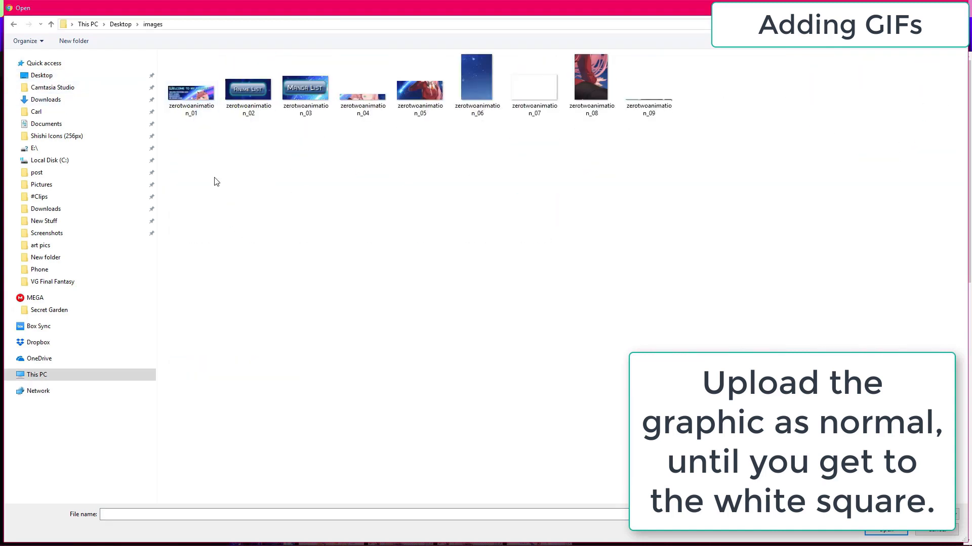
{"action": "left_click_drag", "start_coordinate": [264, 118], "coordinate": [701, 89]}
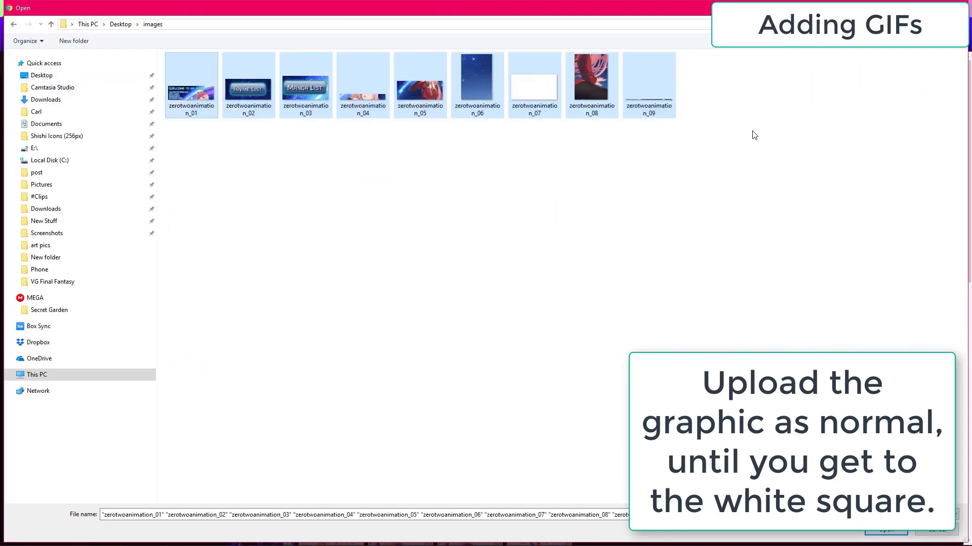
{"action": "left_click", "coordinate": [885, 532]}
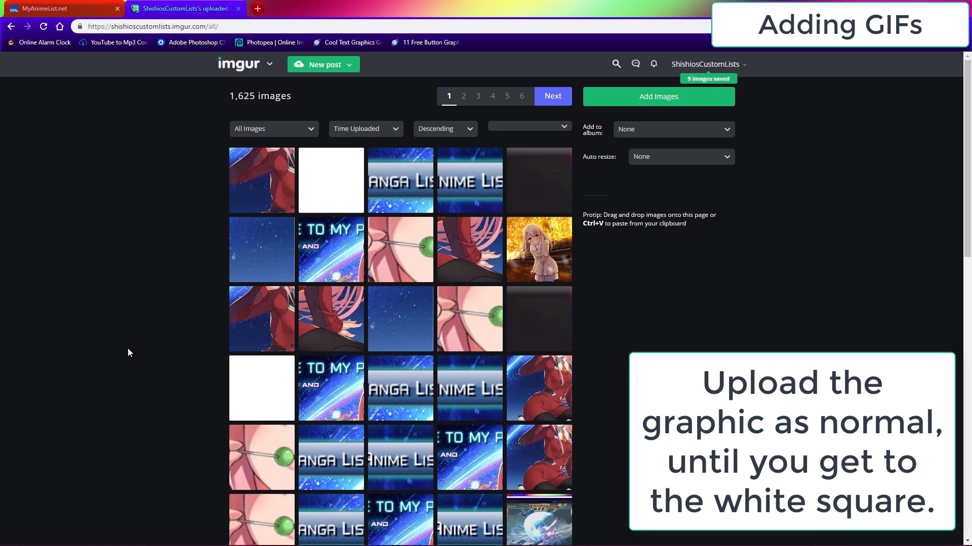
{"action": "left_click", "coordinate": [331, 249]}
{"action": "left_click", "coordinate": [625, 312]}
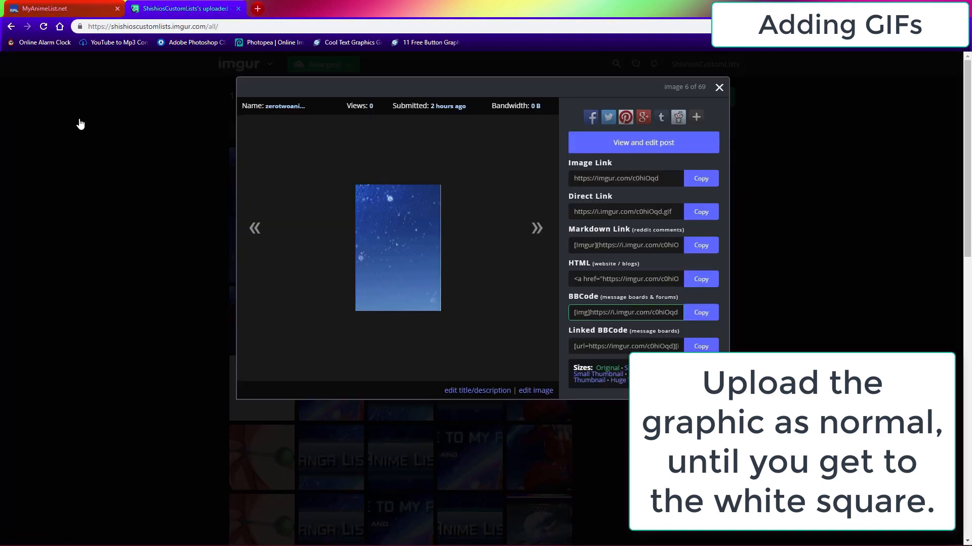
{"action": "type", "text": "[img]https://i.imgur.com/c0hiOqd.gif[/img]"}
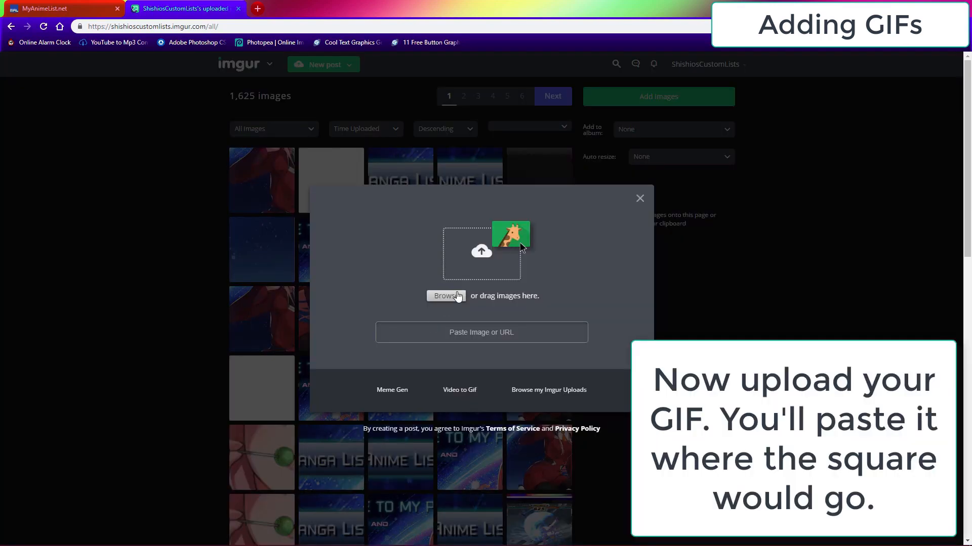
Step: Upload the zero two gif file from the Desktop's New folder to Imgur
{"action": "left_click", "coordinate": [456, 296]}
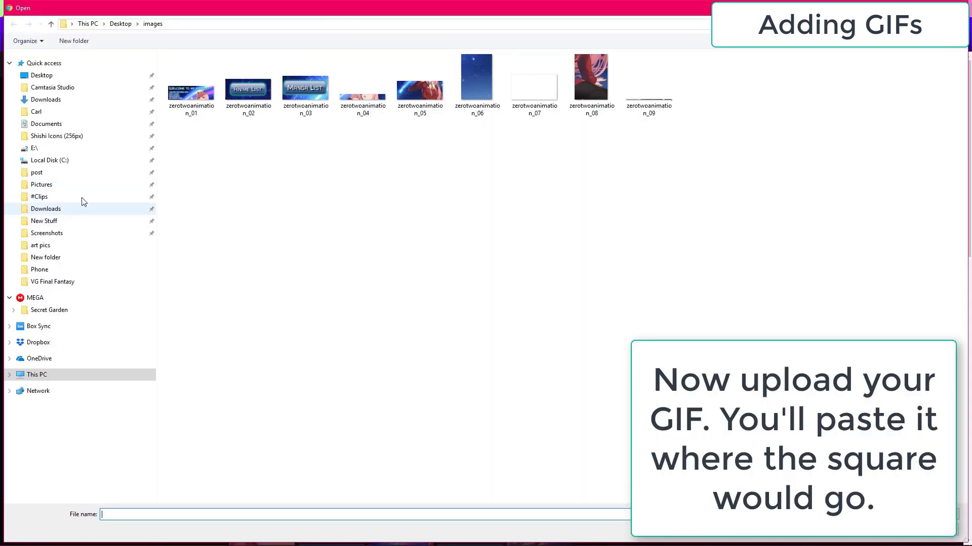
{"action": "left_click", "coordinate": [42, 76]}
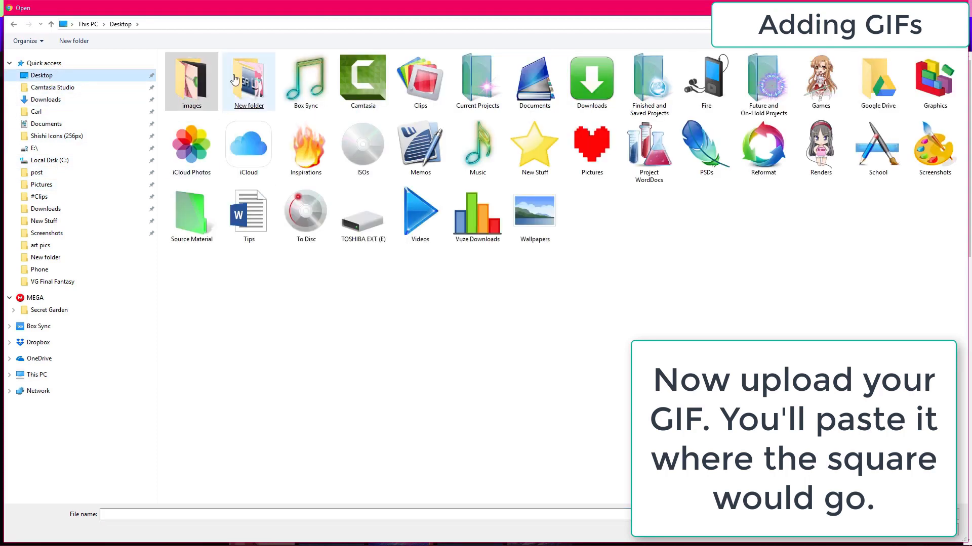
{"action": "double_click", "coordinate": [249, 81]}
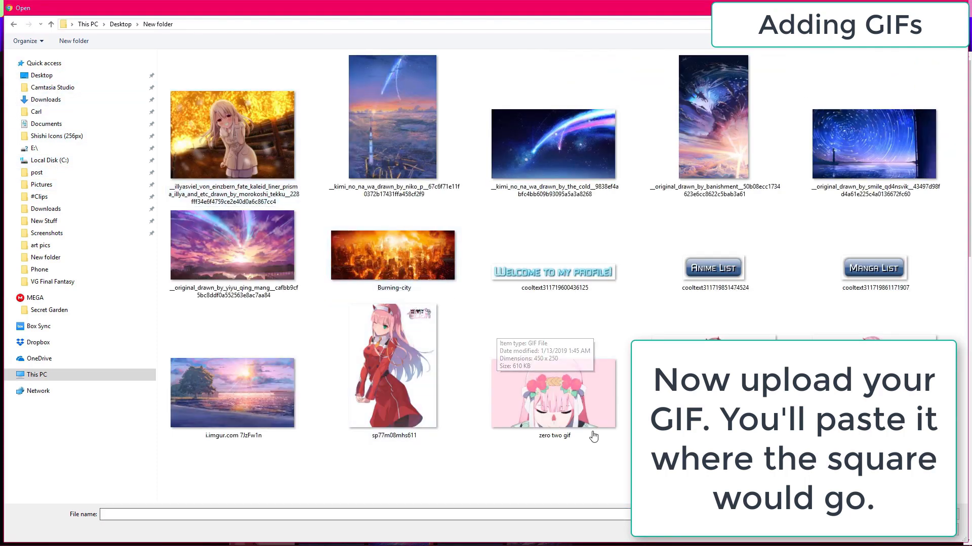
{"action": "double_click", "coordinate": [582, 420]}
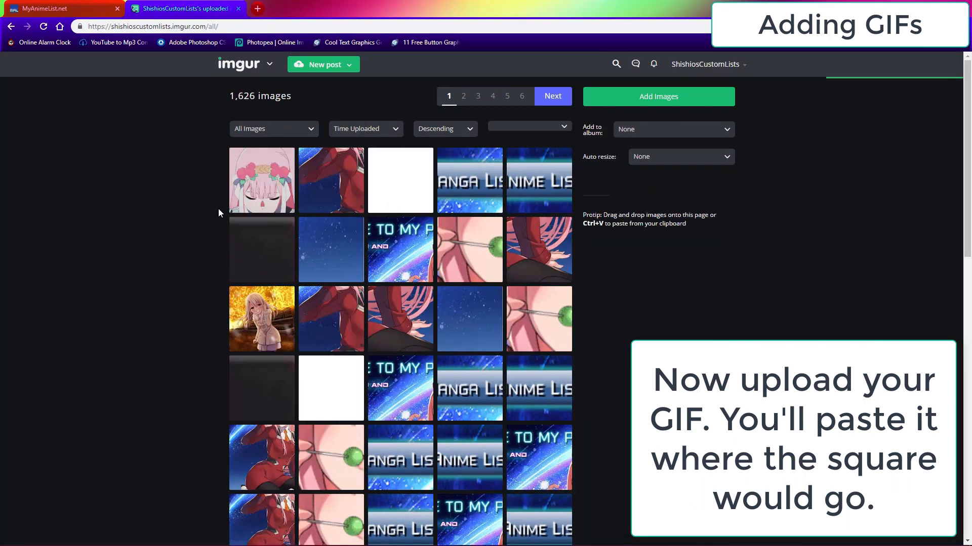
Step: Copy the uploaded GIF's BBCode from Imgur into About Me, directly after the c0hiOqd strip on the same line
{"action": "left_click", "coordinate": [256, 208]}
{"action": "left_click", "coordinate": [664, 345]}
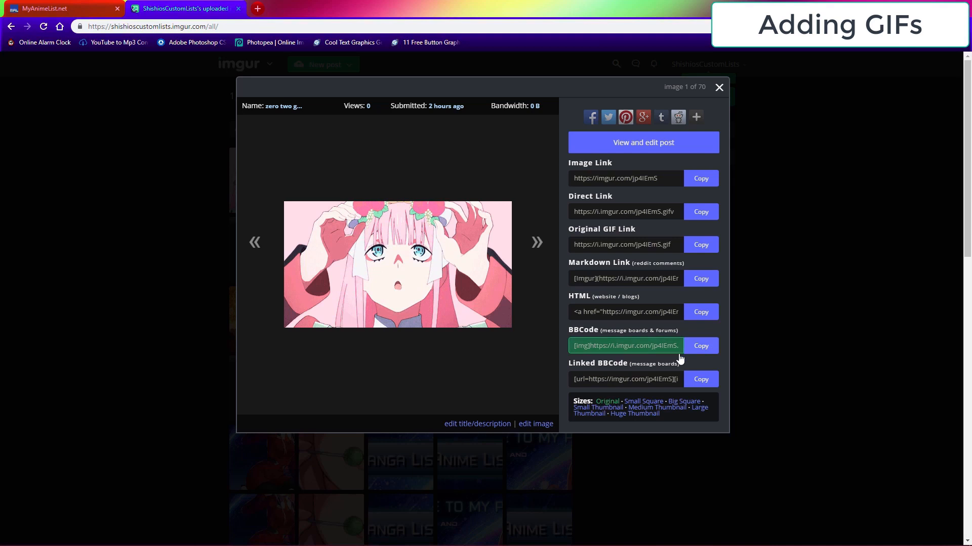
{"action": "key", "text": "ctrl+c"}
{"action": "left_click", "coordinate": [45, 9]}
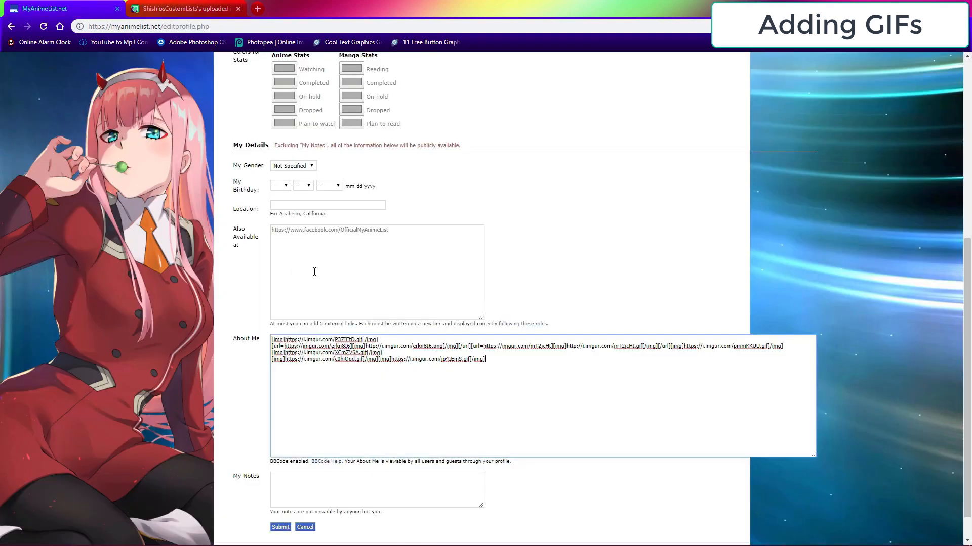
Step: Upload the zerotwoanimation_08 slice from the Desktop's images folder to Imgur
{"action": "left_click", "coordinate": [185, 9]}
{"action": "left_click", "coordinate": [102, 186]}
{"action": "left_click", "coordinate": [608, 106]}
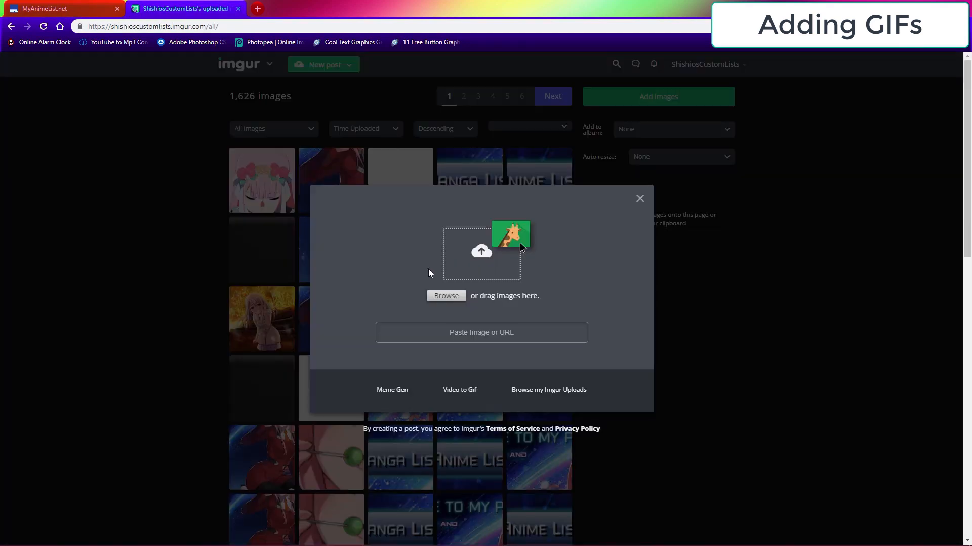
{"action": "left_click", "coordinate": [453, 297]}
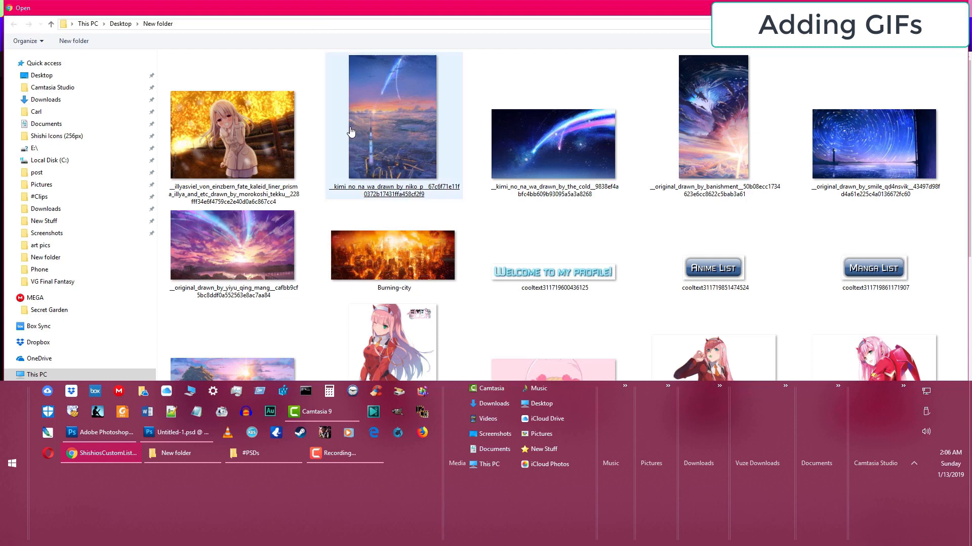
{"action": "left_click", "coordinate": [55, 76]}
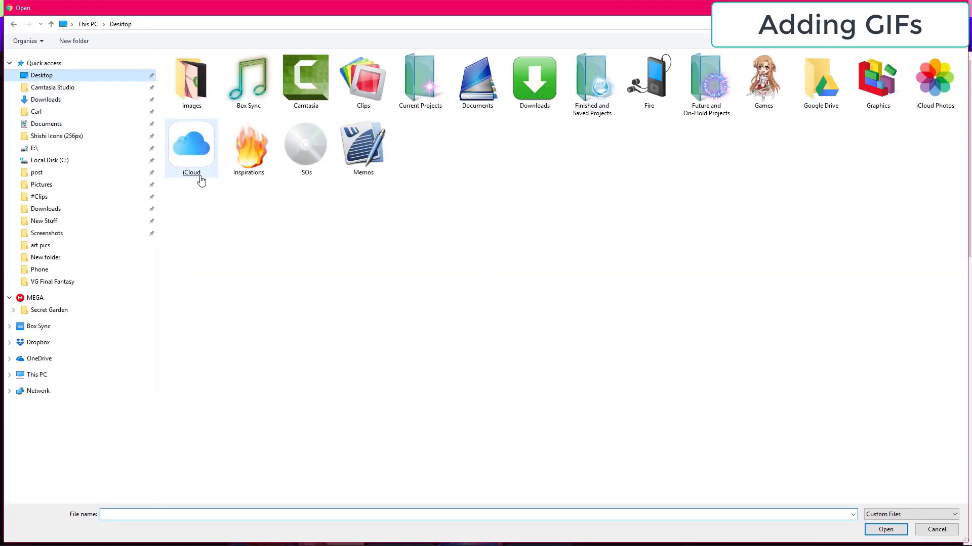
{"action": "double_click", "coordinate": [203, 97]}
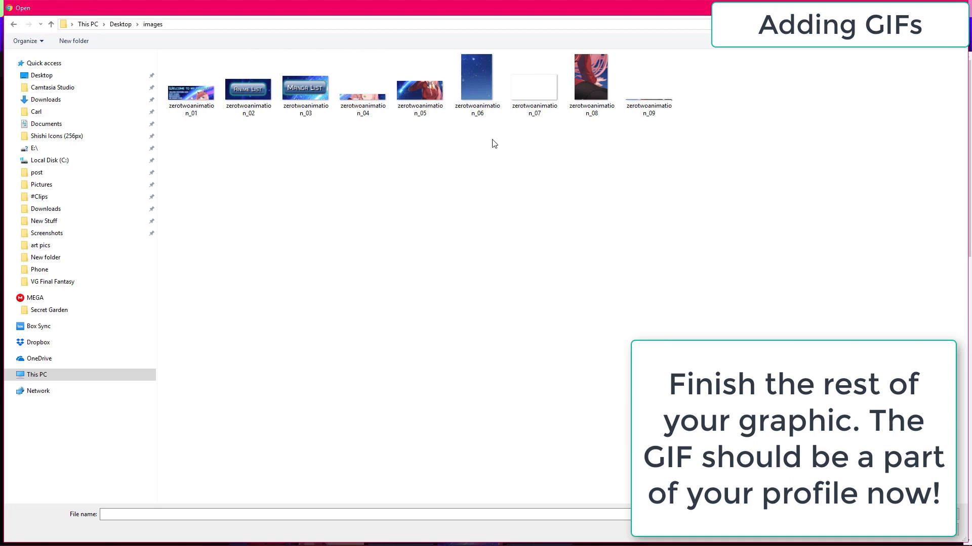
{"action": "double_click", "coordinate": [591, 81]}
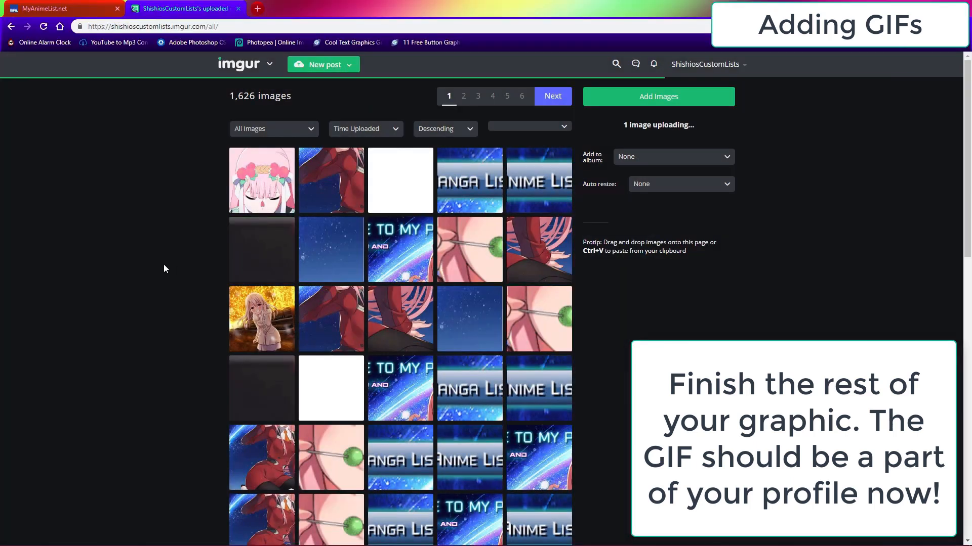
Step: Copy the BBCode of the newly uploaded slice from Imgur into About Me, directly after the GIF's code
{"action": "left_click", "coordinate": [236, 204]}
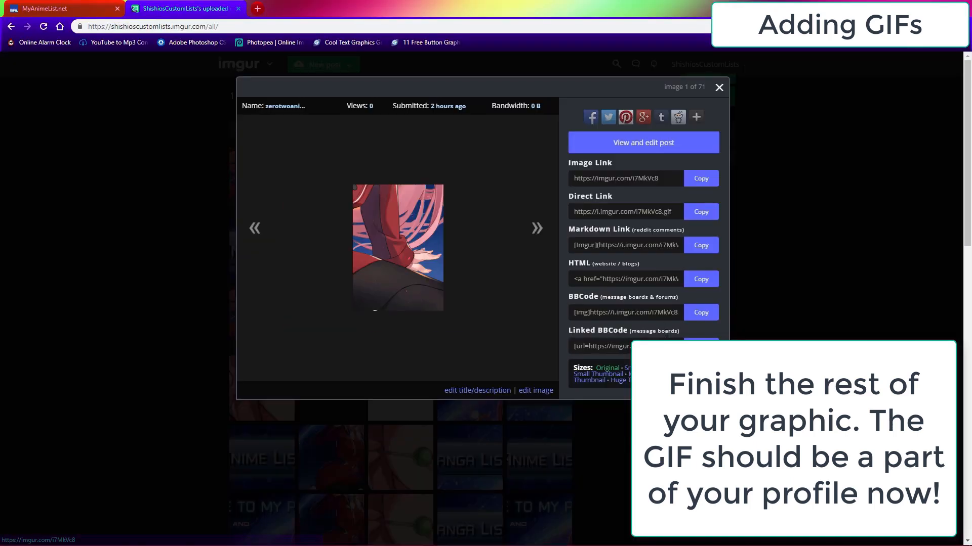
{"action": "left_click", "coordinate": [702, 313]}
{"action": "left_click", "coordinate": [73, 4]}
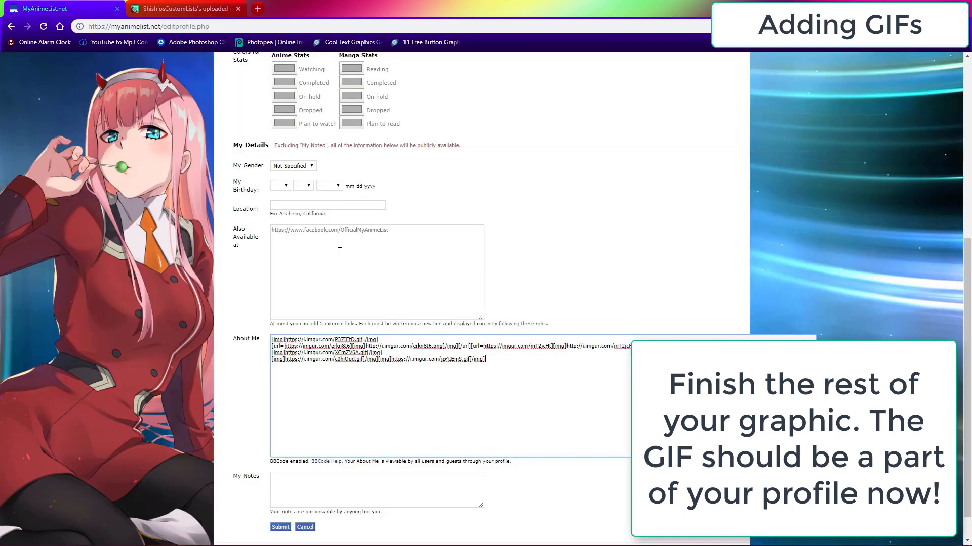
{"action": "key", "text": "ctrl+v"}
Step: Add the dark bottom strip's BBCode from Imgur on a new line in About Me and submit the profile
{"action": "left_click", "coordinate": [189, 5]}
{"action": "left_click", "coordinate": [74, 243]}
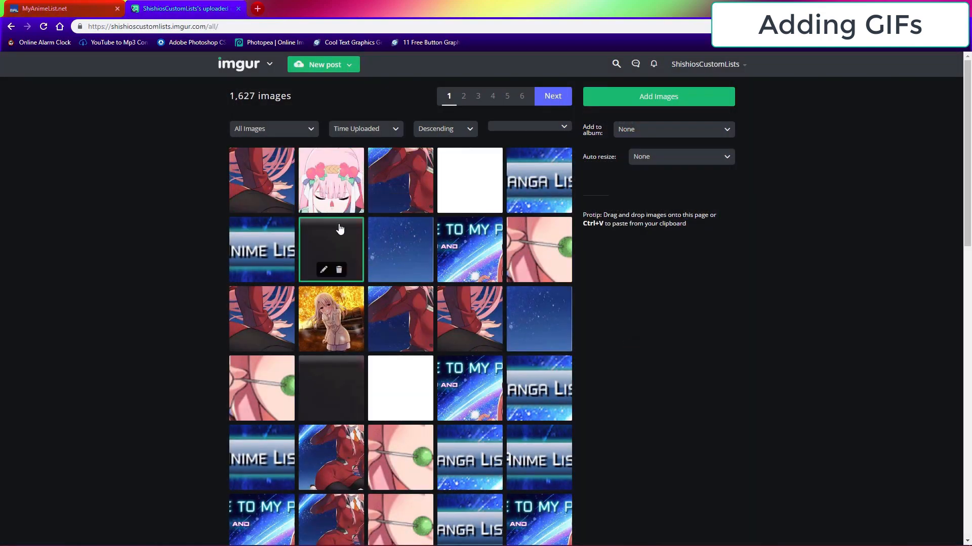
{"action": "left_click", "coordinate": [341, 226]}
{"action": "left_click", "coordinate": [701, 312]}
{"action": "left_click", "coordinate": [102, 7]}
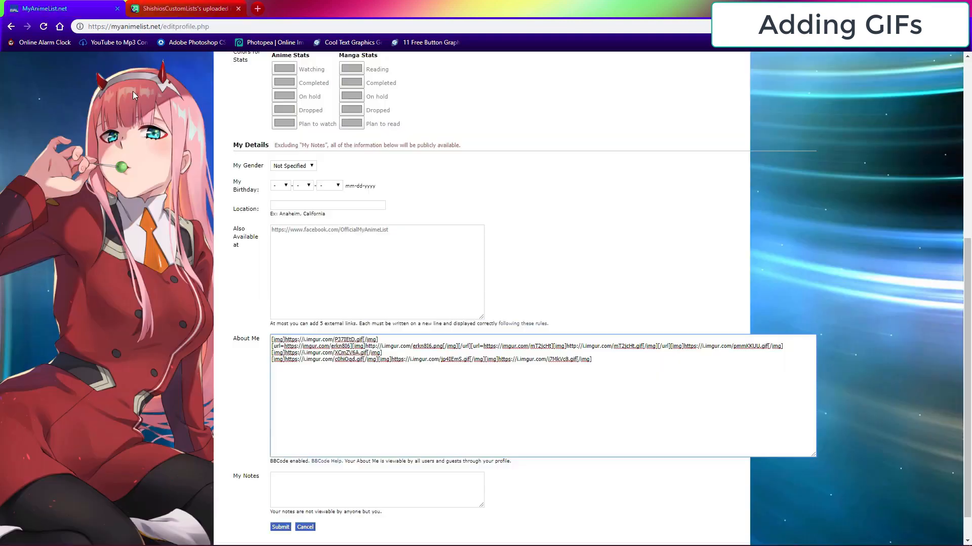
{"action": "key", "text": "Return"}
{"action": "key", "text": "ctrl+v"}
{"action": "scroll", "coordinate": [187, 425], "scroll_direction": "down", "scroll_amount": 1}
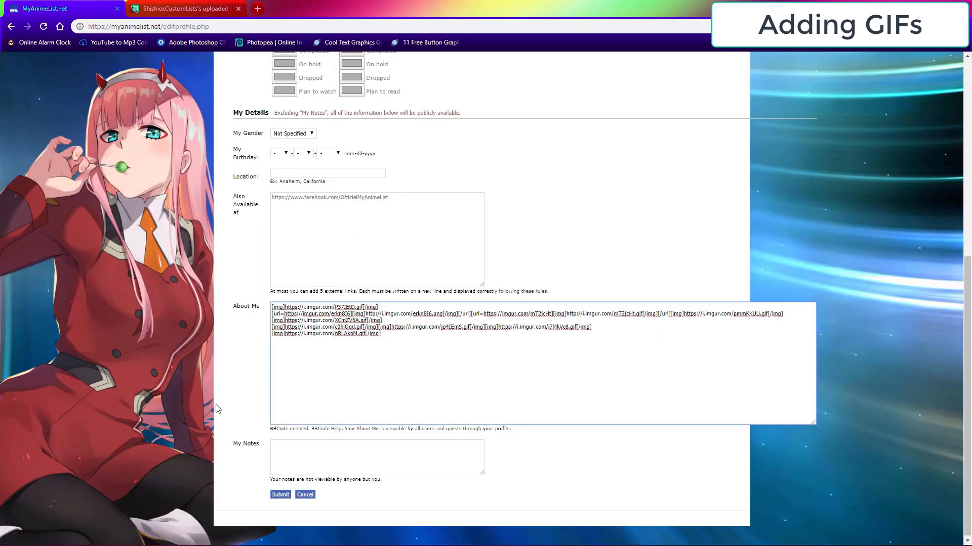
{"action": "left_click", "coordinate": [280, 495]}
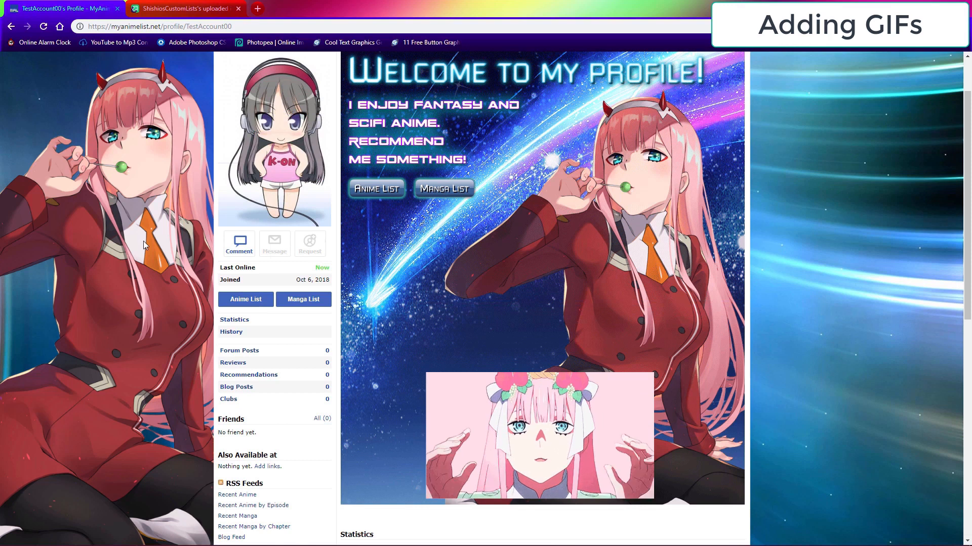
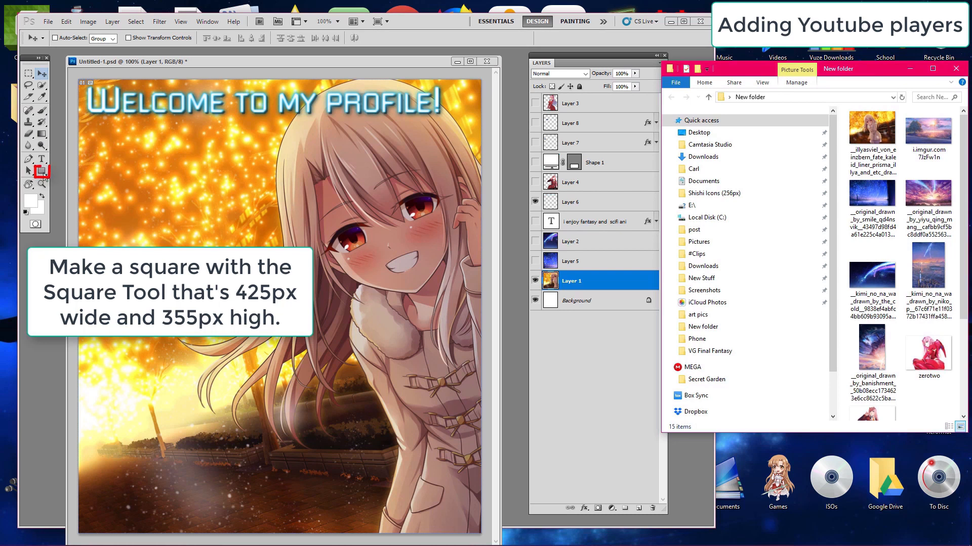
Step: Draw a white rectangle with a fixed size of 425 px by 355 px over the lower part of the graphic
{"action": "left_click", "coordinate": [43, 173]}
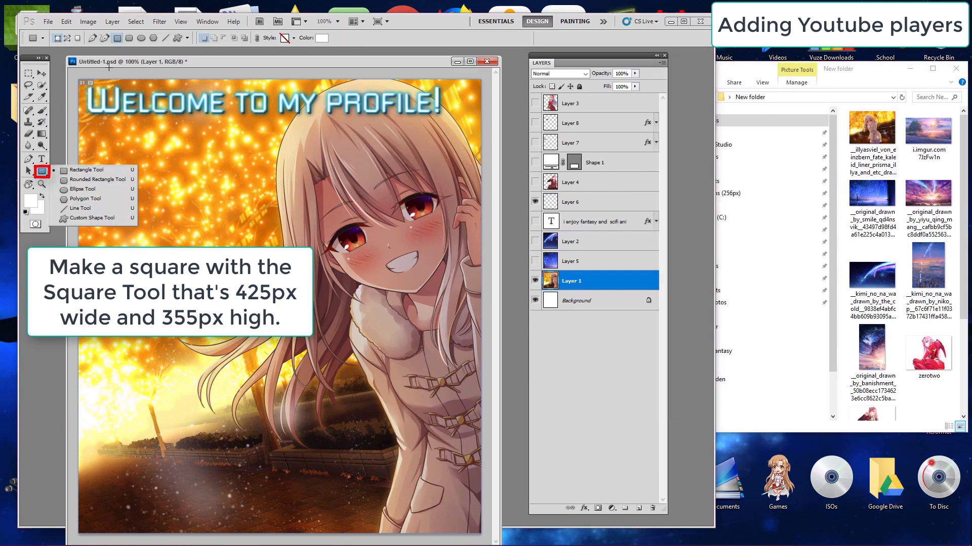
{"action": "left_click", "coordinate": [187, 38]}
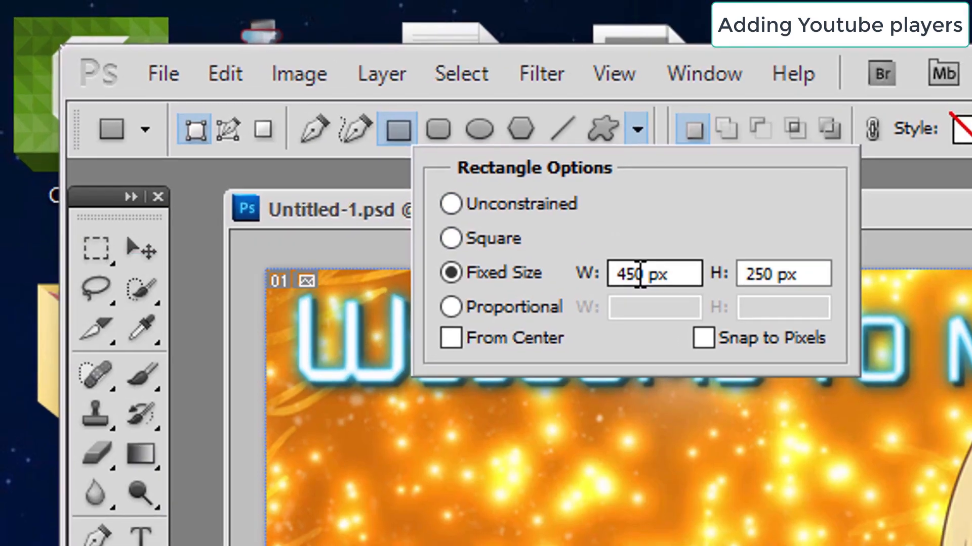
{"action": "left_click", "coordinate": [640, 273]}
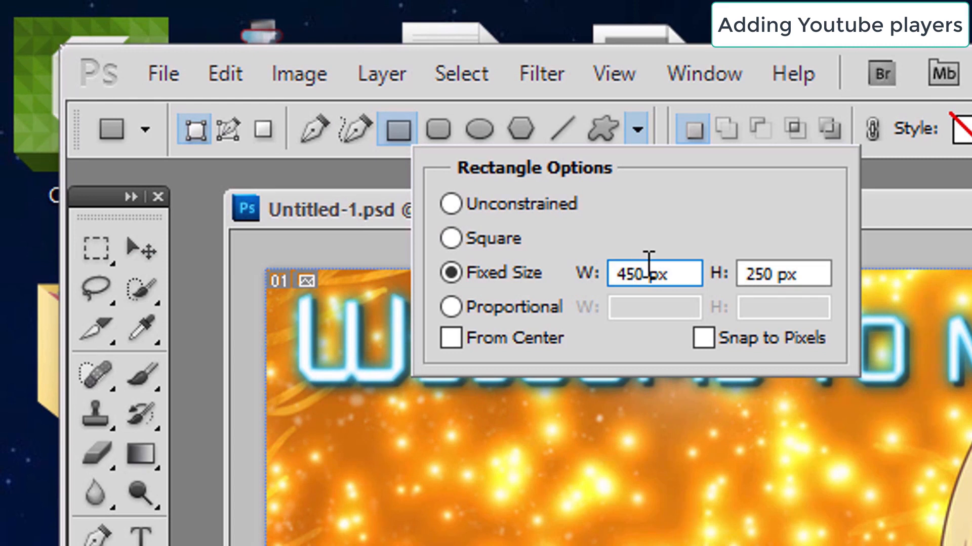
{"action": "left_click_drag", "start_coordinate": [683, 273], "coordinate": [553, 273]}
{"action": "type", "text": "425px"}
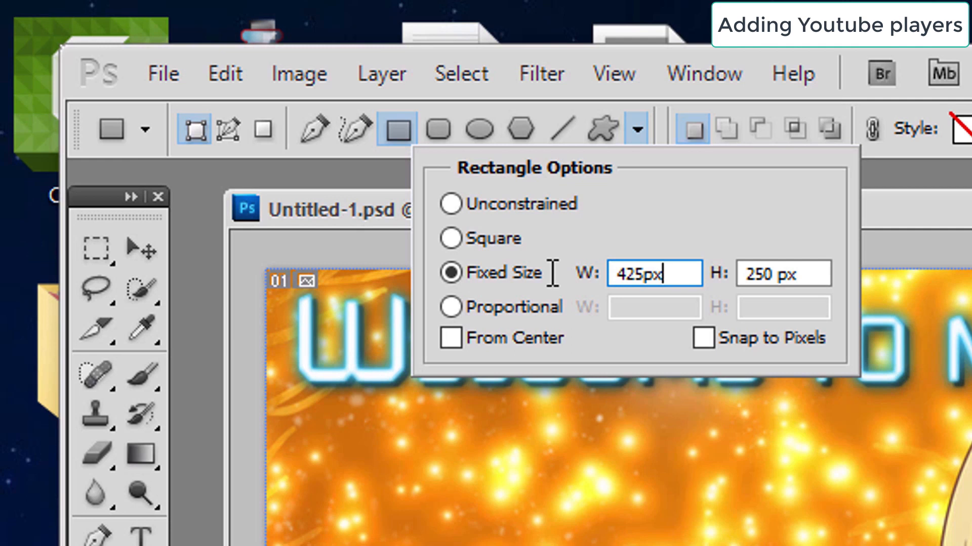
{"action": "key", "text": "Tab"}
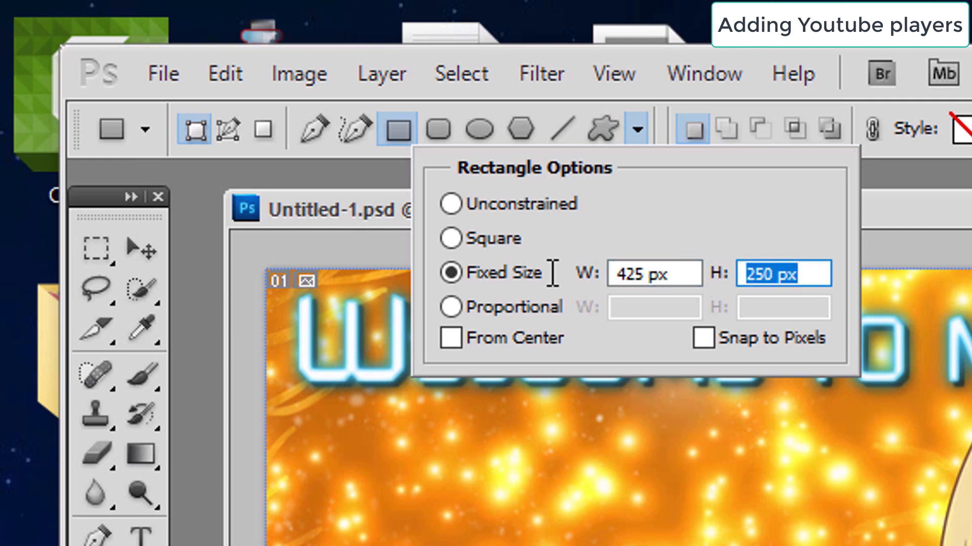
{"action": "type", "text": "355px"}
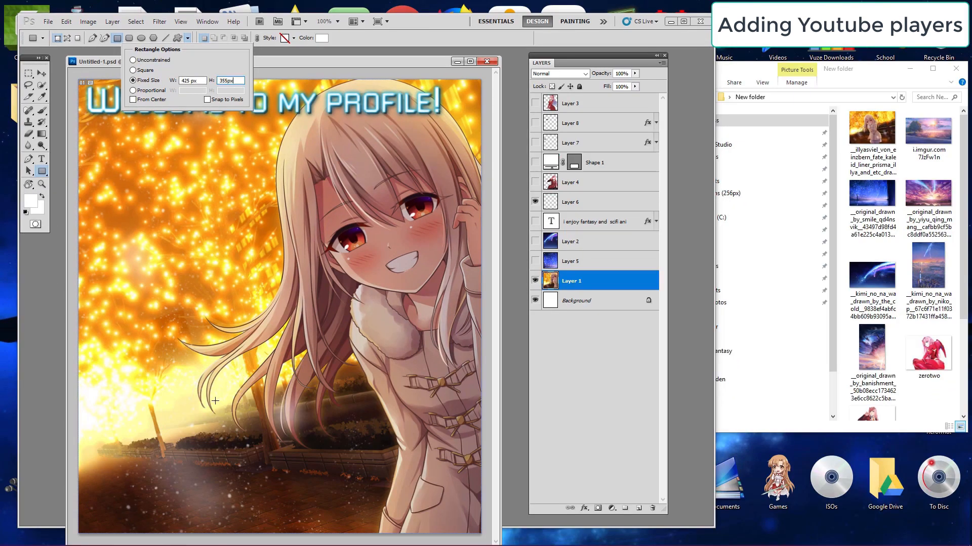
{"action": "left_click", "coordinate": [211, 405]}
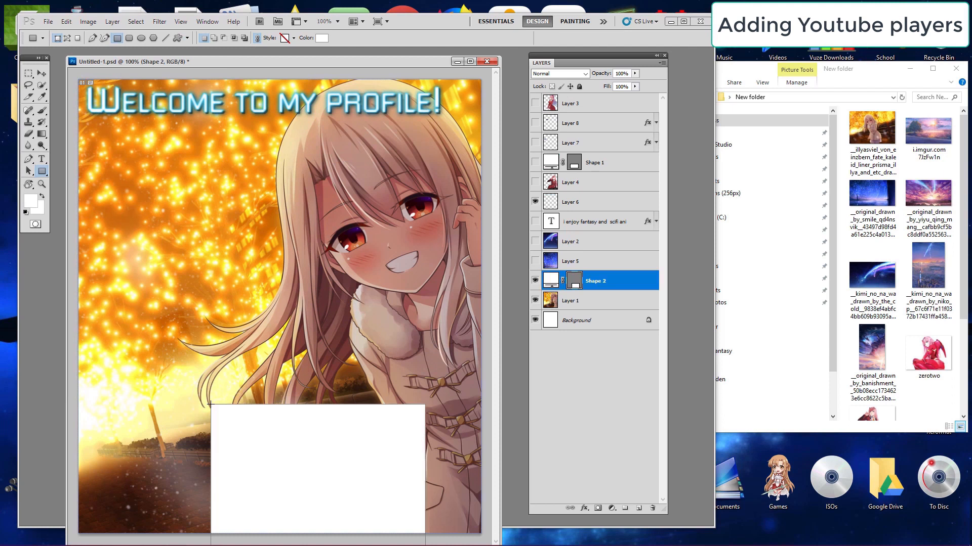
Step: Move the white rectangle to the graphic's lower left area, leaving narrow margins beside and below it
{"action": "left_click", "coordinate": [41, 74]}
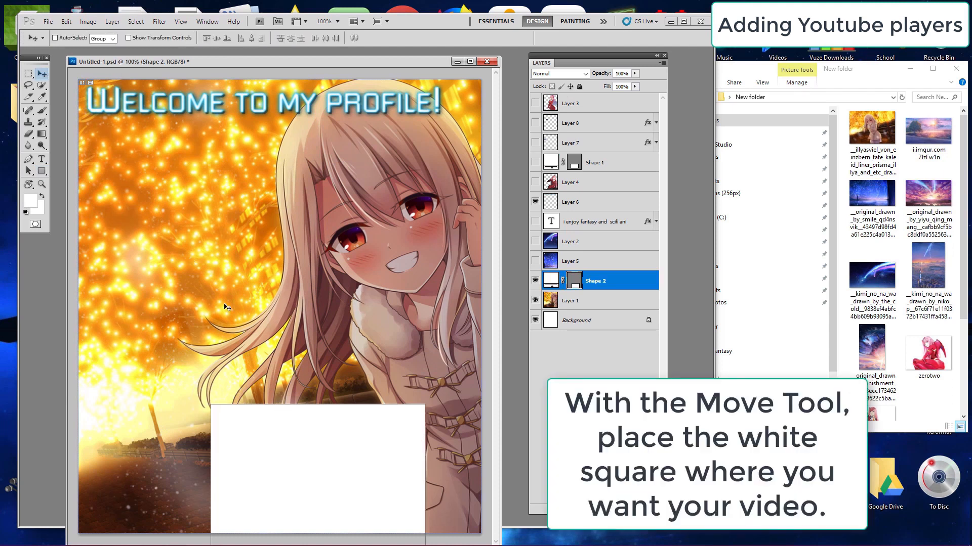
{"action": "left_click_drag", "start_coordinate": [291, 418], "coordinate": [168, 282]}
{"action": "left_click_drag", "start_coordinate": [181, 333], "coordinate": [189, 381]}
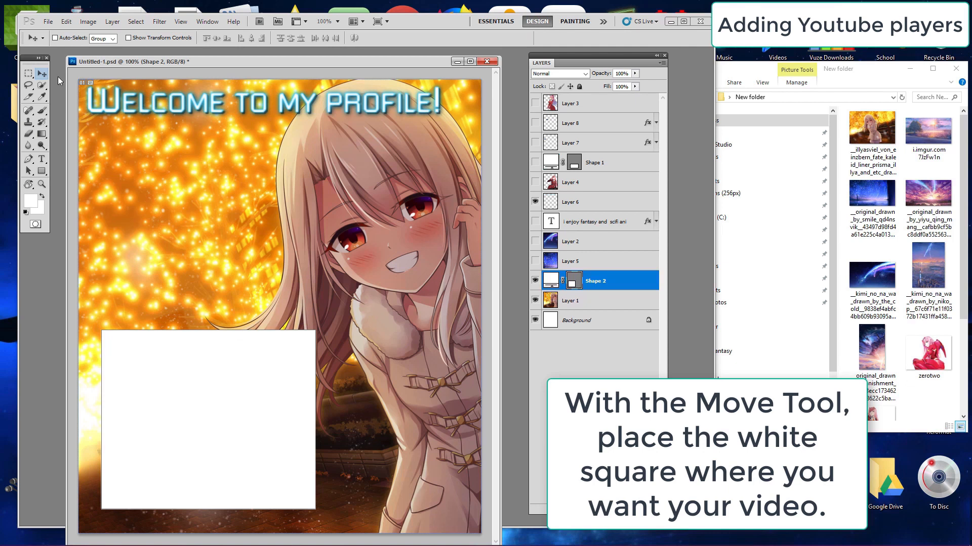
Step: Slice the graphic around the white rectangle: the full-width area above it, its row, and the strips on either side
{"action": "left_click", "coordinate": [28, 97]}
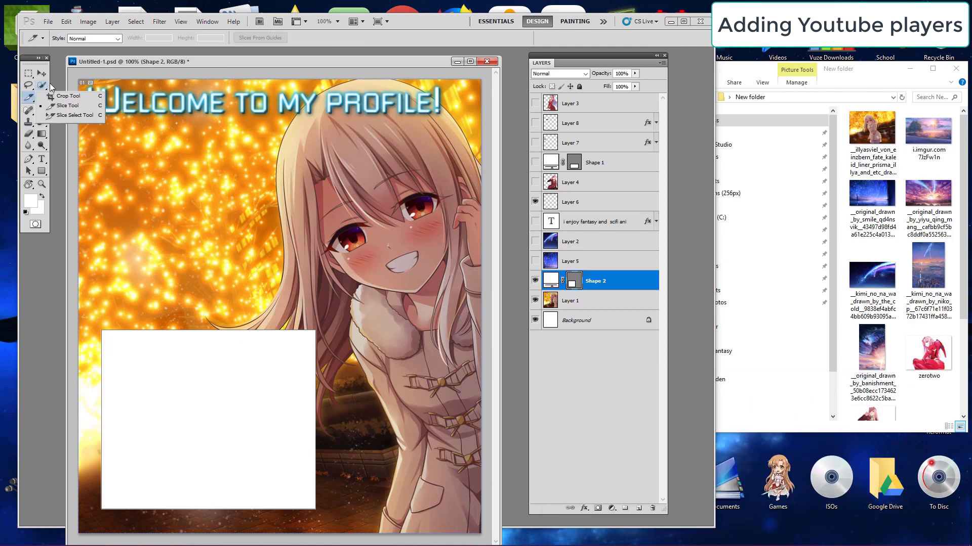
{"action": "left_click", "coordinate": [62, 107]}
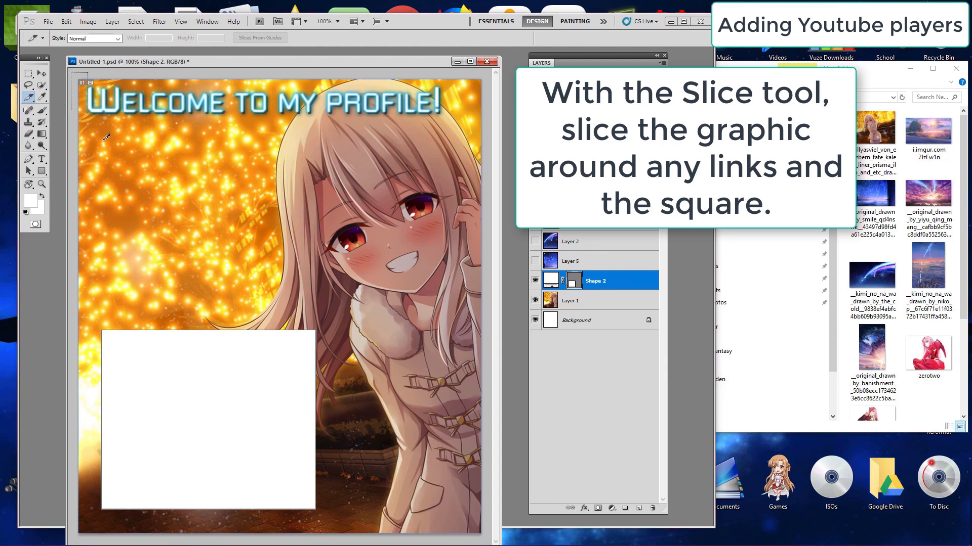
{"action": "left_click_drag", "start_coordinate": [71, 73], "coordinate": [510, 329]}
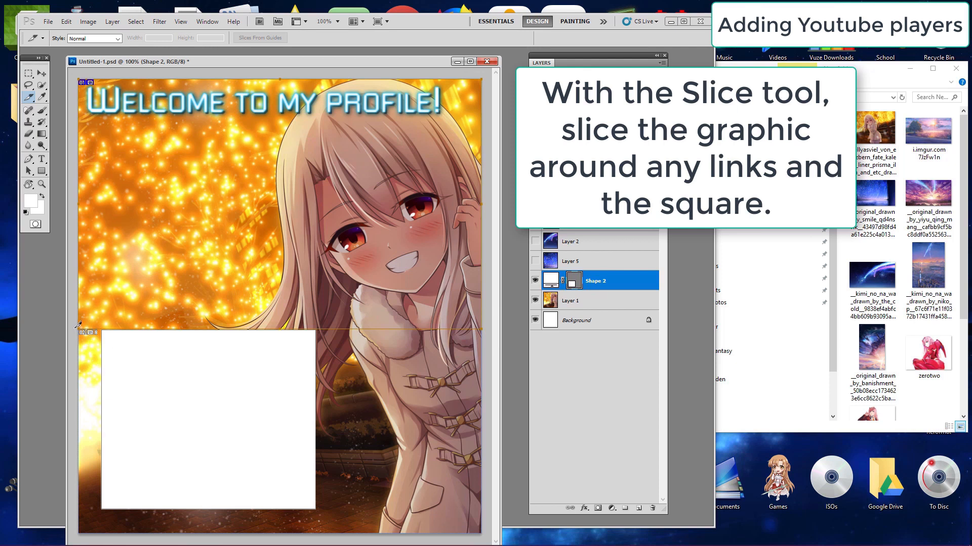
{"action": "left_click_drag", "start_coordinate": [78, 328], "coordinate": [486, 508]}
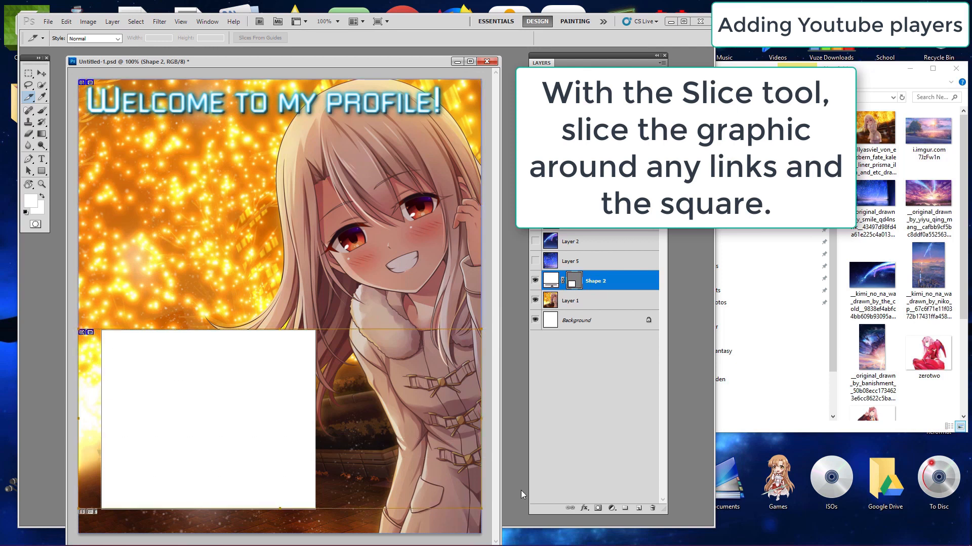
{"action": "mouse_move", "coordinate": [76, 330]}
{"action": "left_mouse_down"}
{"action": "mouse_move", "coordinate": [120, 454]}
{"action": "mouse_move", "coordinate": [101, 508]}
{"action": "left_mouse_up"}
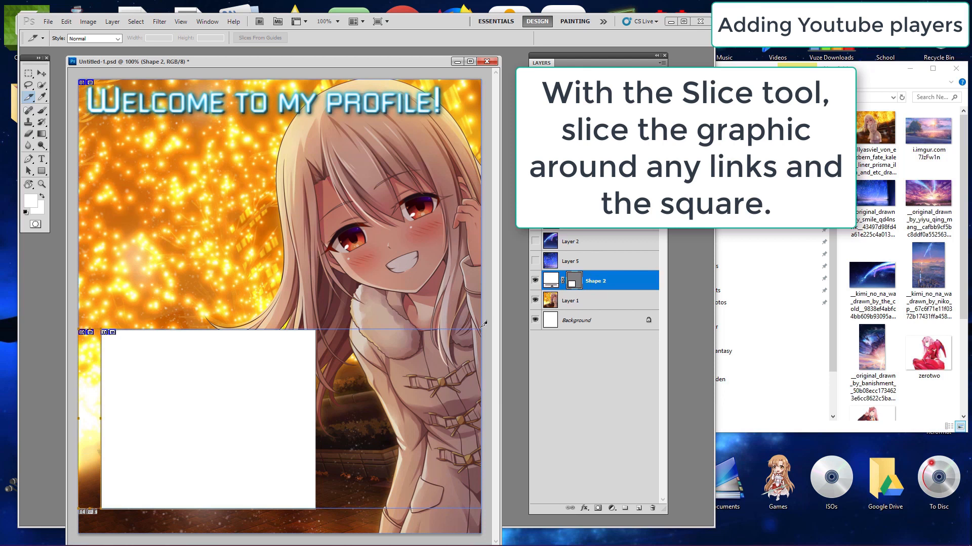
{"action": "left_click_drag", "start_coordinate": [488, 329], "coordinate": [315, 508]}
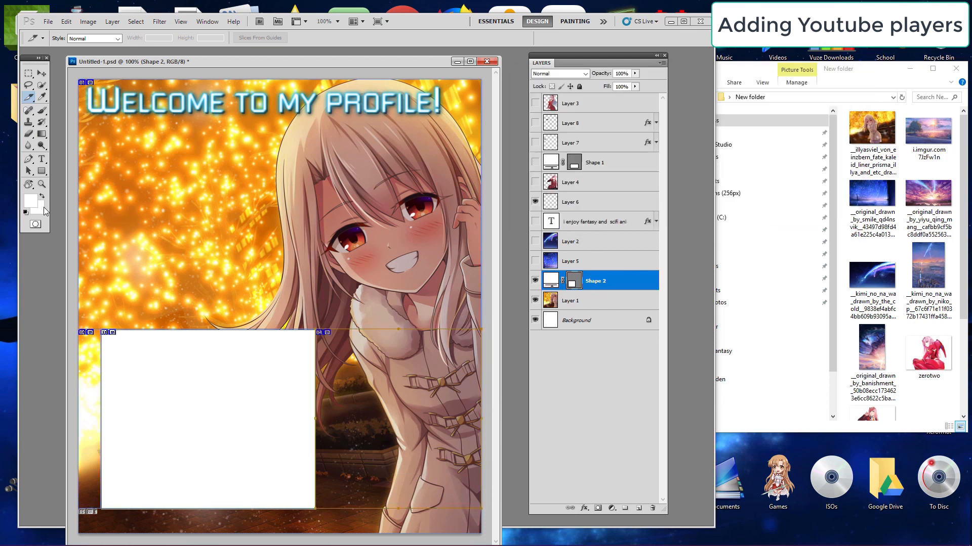
Step: Export all slices of the graphic for the web as PNG-24 images to the desktop, named youtubegraphic
{"action": "left_click", "coordinate": [49, 21]}
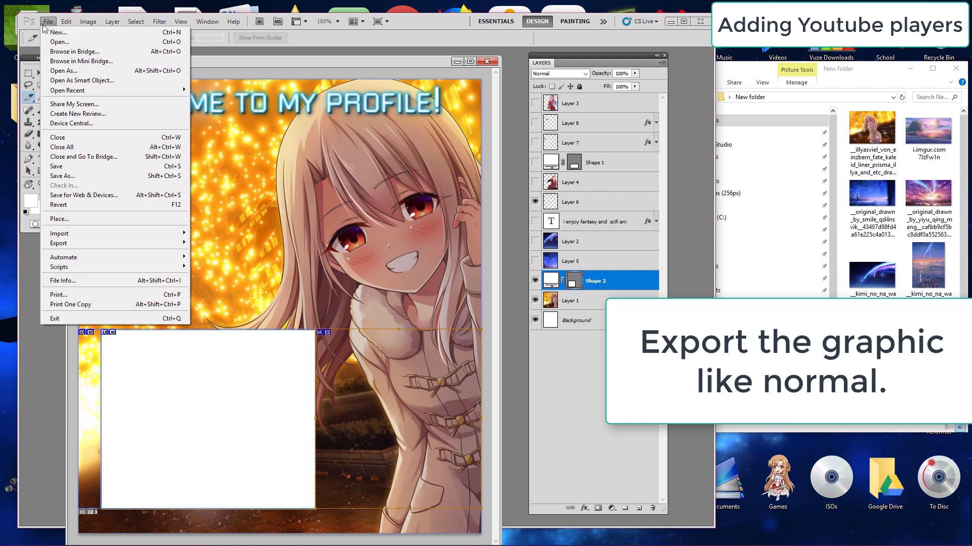
{"action": "left_click", "coordinate": [65, 196]}
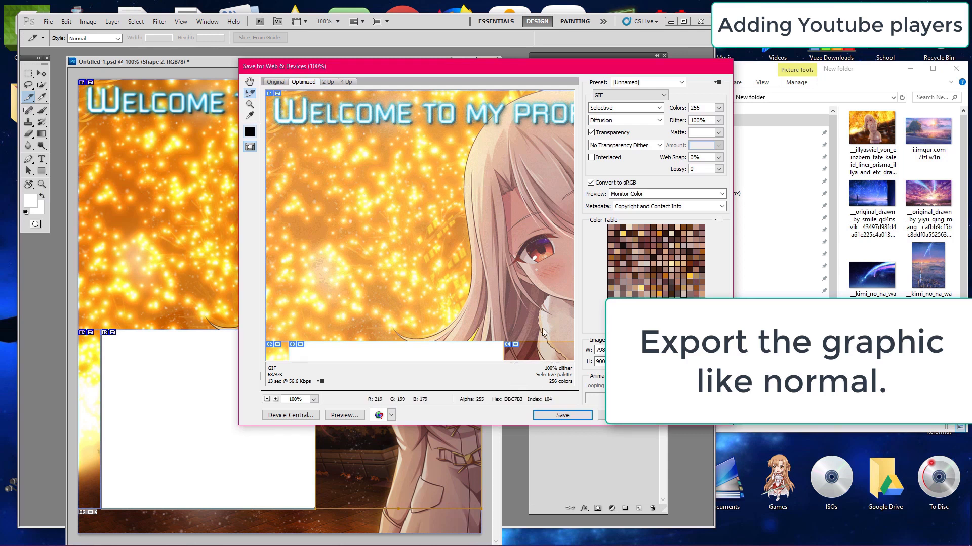
{"action": "left_click", "coordinate": [645, 95]}
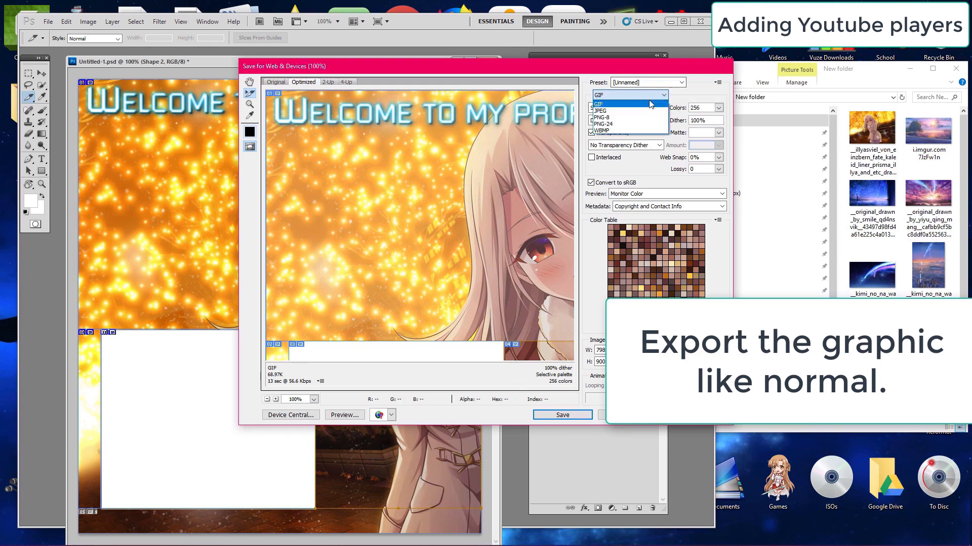
{"action": "left_click", "coordinate": [607, 124]}
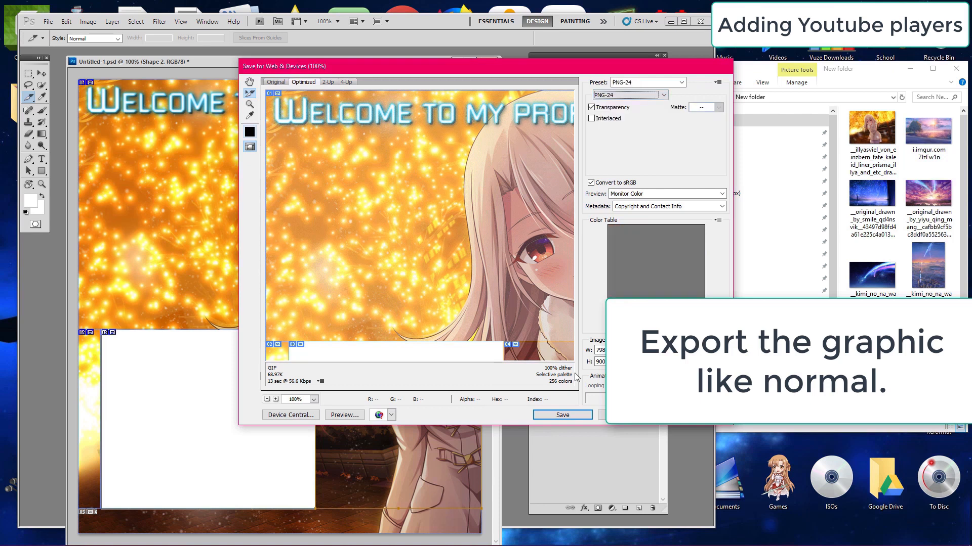
{"action": "left_click", "coordinate": [562, 415]}
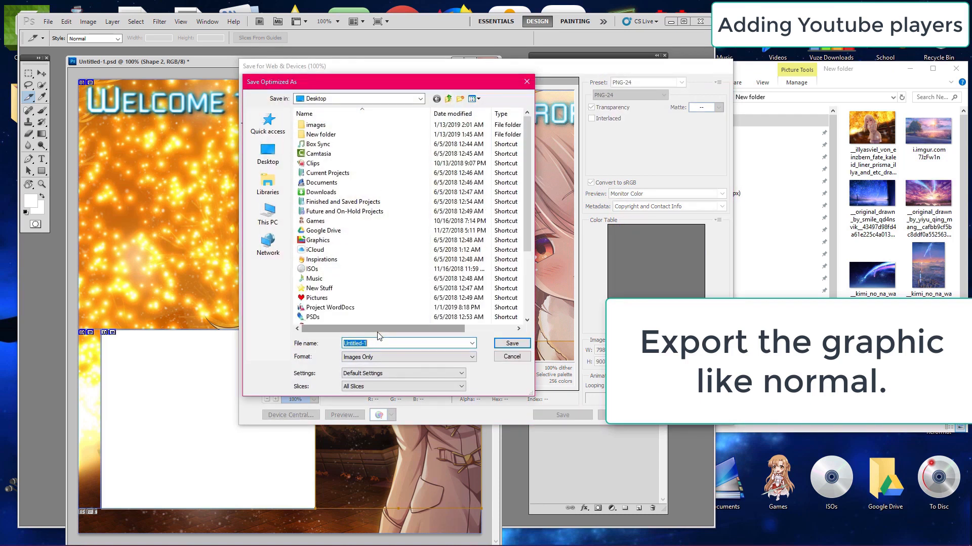
{"action": "type", "text": "youtubegraphic"}
{"action": "key", "text": "Return"}
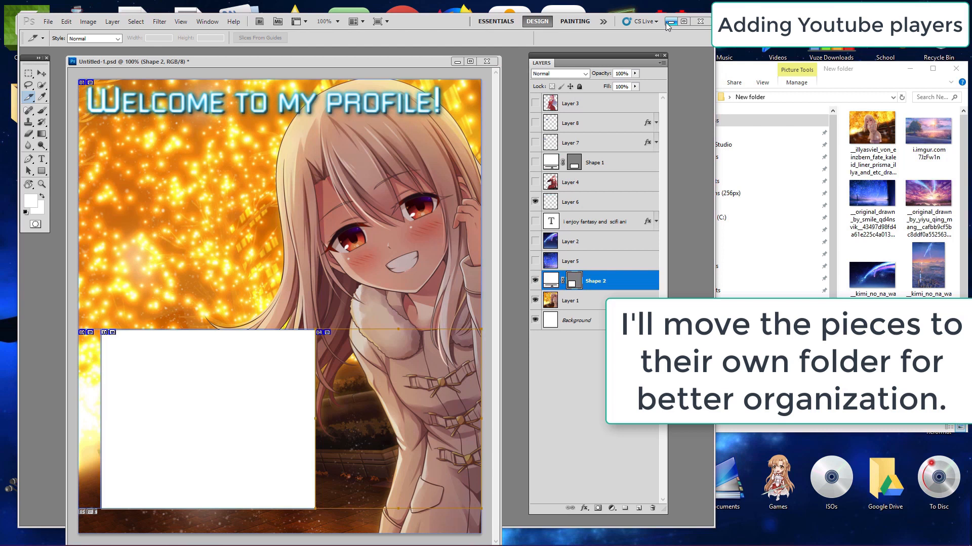
Step: Move the five youtubegraphic pieces from the images folder into a new folder on the desktop
{"action": "left_click", "coordinate": [671, 22]}
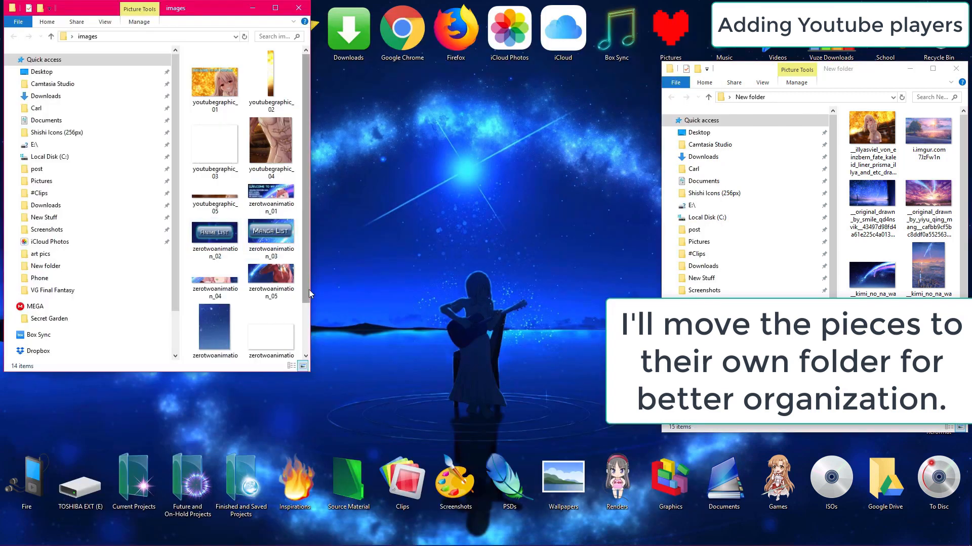
{"action": "left_click_drag", "start_coordinate": [312, 295], "coordinate": [531, 295]}
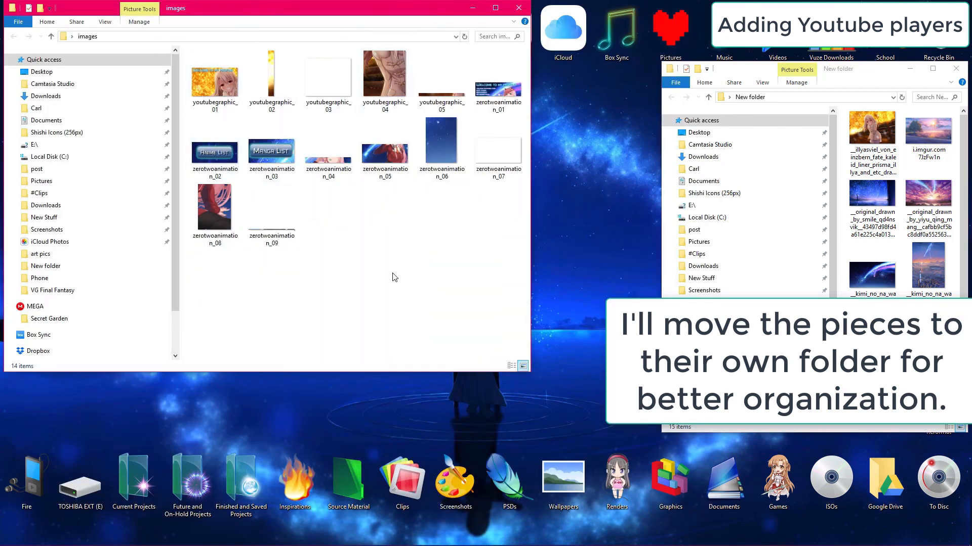
{"action": "right_click", "coordinate": [570, 225]}
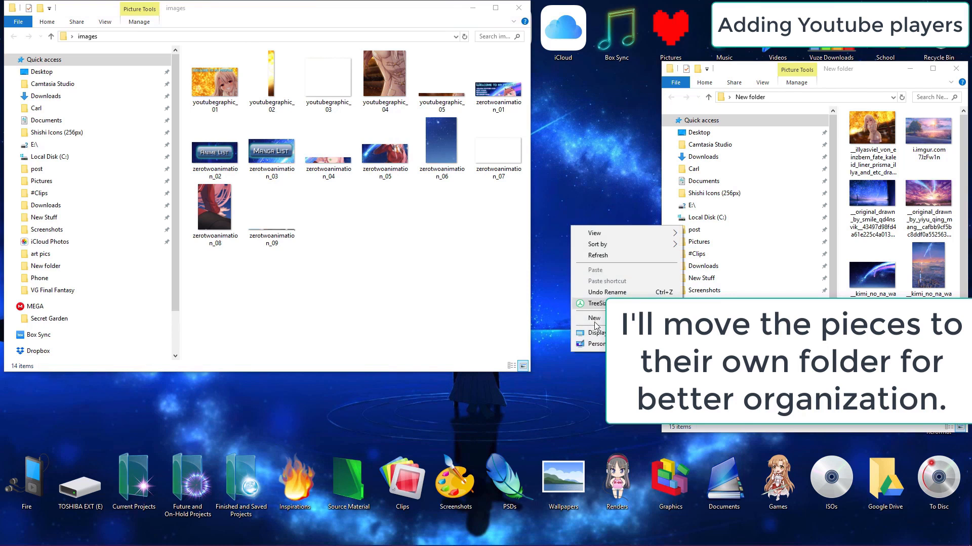
{"action": "mouse_move", "coordinate": [587, 320]}
{"action": "left_click", "coordinate": [709, 320]}
{"action": "left_click_drag", "start_coordinate": [185, 74], "coordinate": [448, 93]}
{"action": "left_click_drag", "start_coordinate": [441, 88], "coordinate": [23, 175]}
{"action": "left_click", "coordinate": [518, 8]}
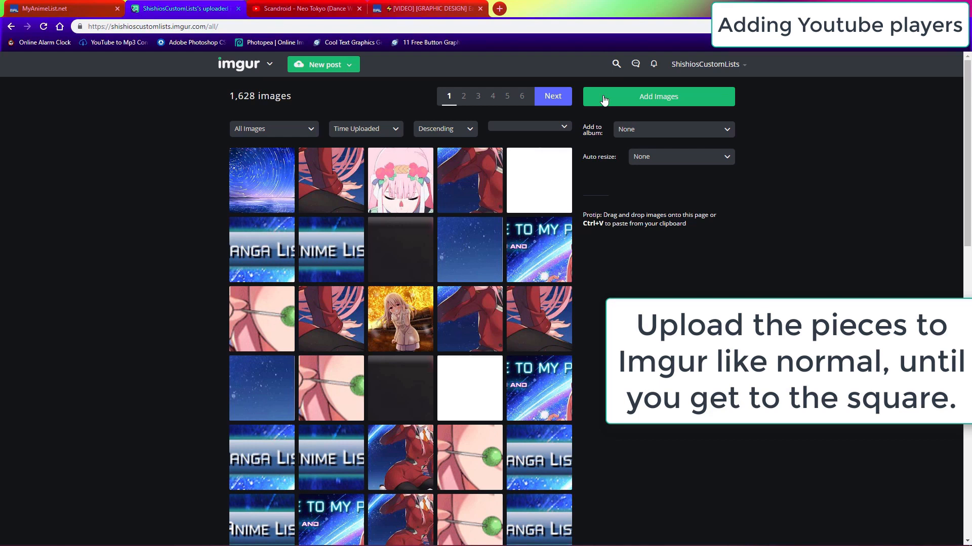
Step: Upload the five youtubegraphic pieces from the desktop's New folder (2) to Imgur
{"action": "left_click", "coordinate": [604, 100]}
{"action": "left_click", "coordinate": [481, 251]}
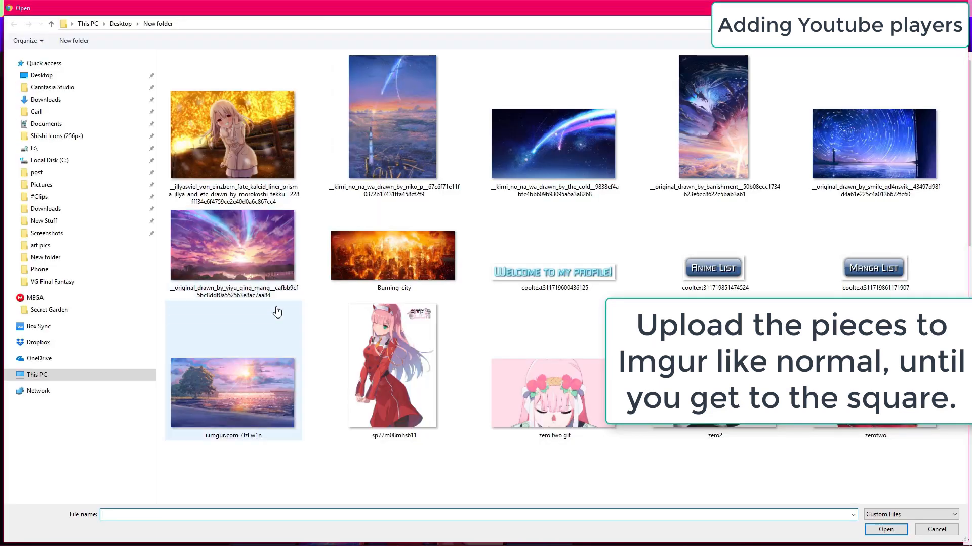
{"action": "left_click", "coordinate": [41, 74]}
{"action": "double_click", "coordinate": [248, 83]}
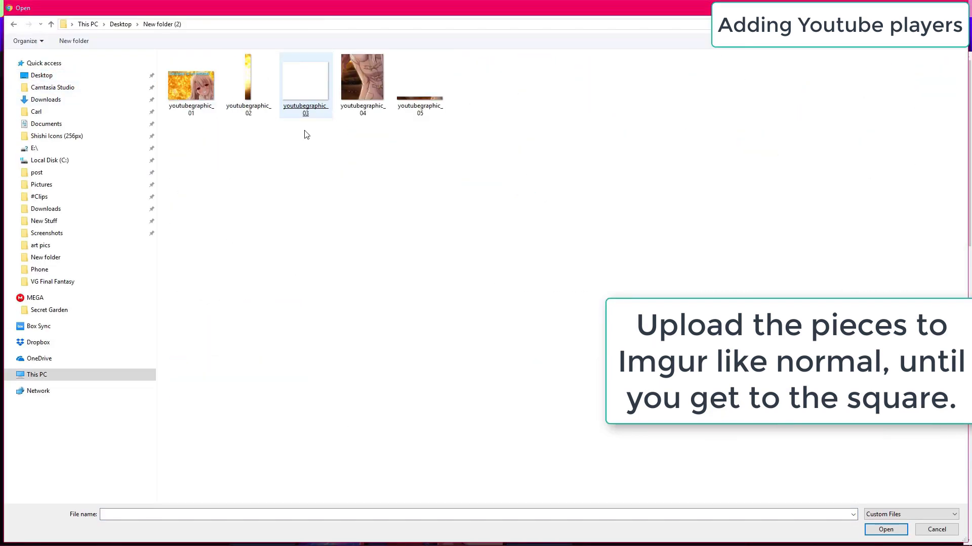
{"action": "left_click_drag", "start_coordinate": [182, 131], "coordinate": [470, 101]}
{"action": "left_click", "coordinate": [886, 529]}
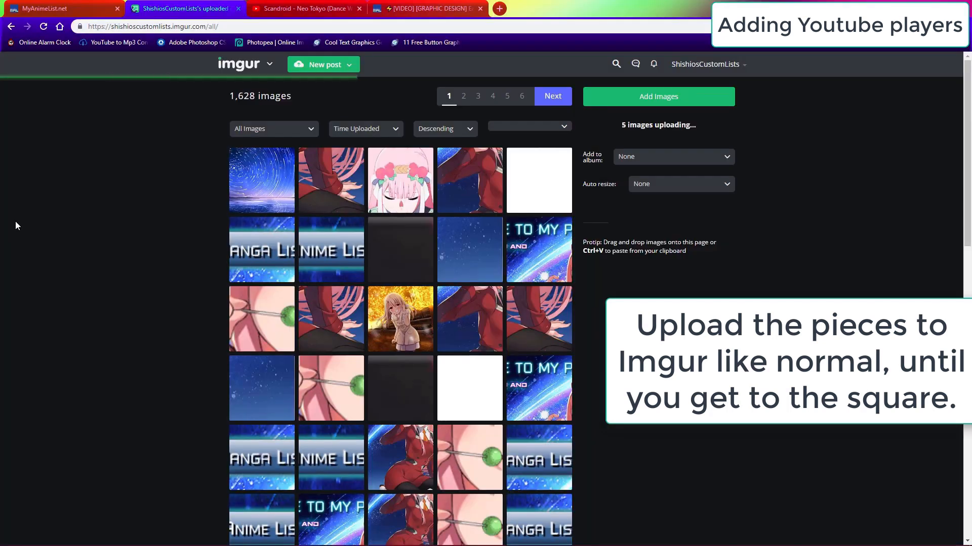
Step: Clear the existing code from About Me on the MyAnimeList profile edit page
{"action": "left_click", "coordinate": [72, 11]}
{"action": "left_click_drag", "start_coordinate": [421, 329], "coordinate": [177, 243]}
{"action": "key", "text": "BackSpace"}
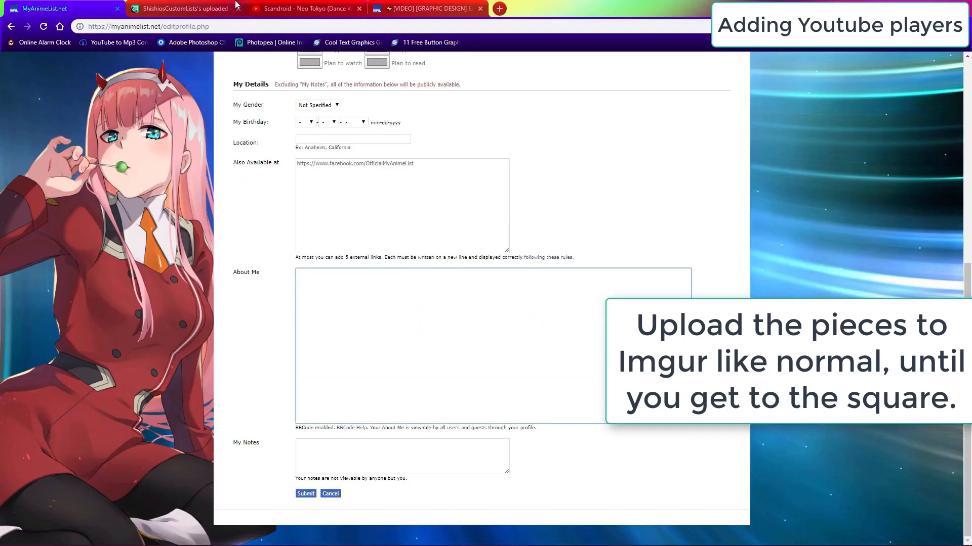
Step: Add the BBCode of the full-width "Welcome to my profile!" piece from Imgur to the empty About Me
{"action": "left_click", "coordinate": [192, 2]}
{"action": "left_click", "coordinate": [468, 198]}
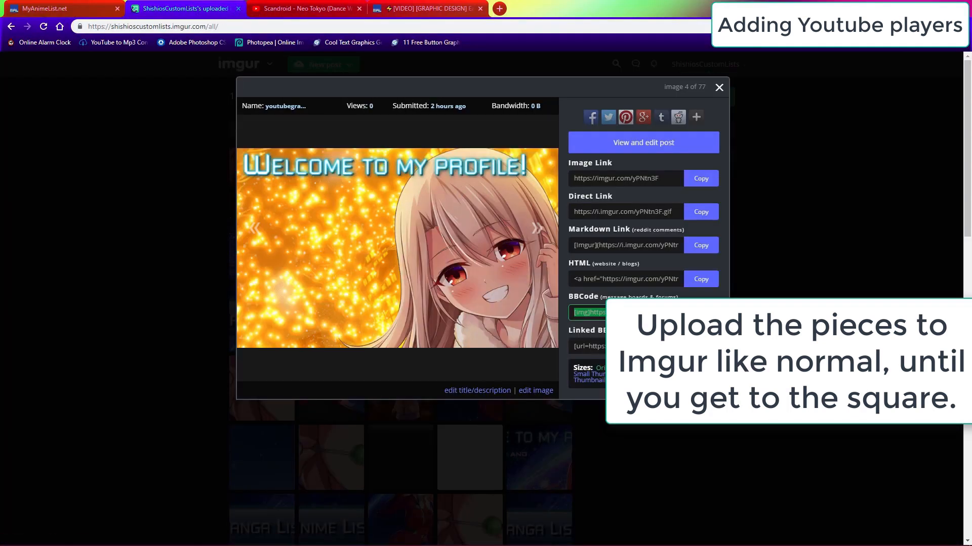
{"action": "left_click", "coordinate": [64, 5]}
{"action": "type", "text": "[img]https://i.imgur.com/yPNtn3F.gif[/img]"}
Step: Check the slice order in Photoshop and add the narrow left strip's Imgur BBCode on a new line in About Me
{"action": "left_click", "coordinate": [185, 8]}
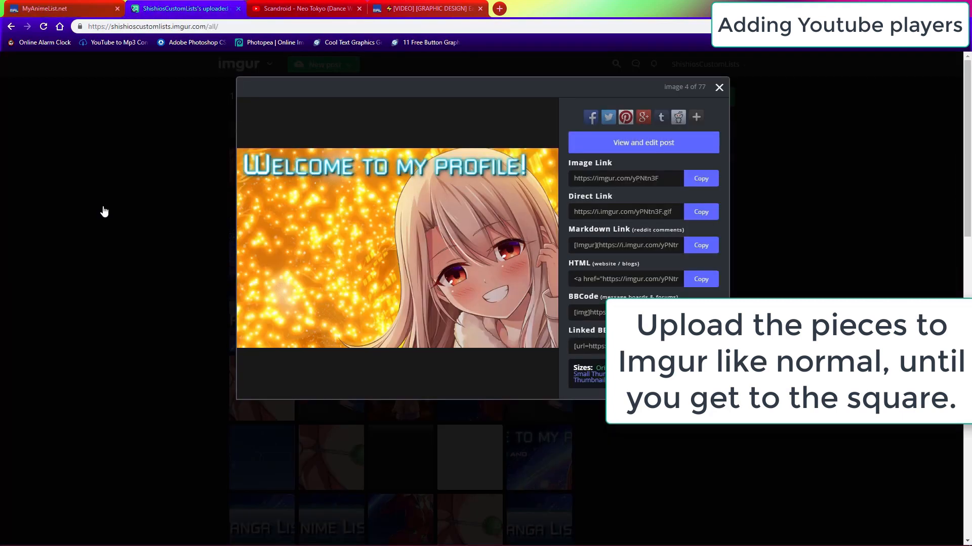
{"action": "left_click", "coordinate": [104, 211]}
{"action": "mouse_move", "coordinate": [152, 544]}
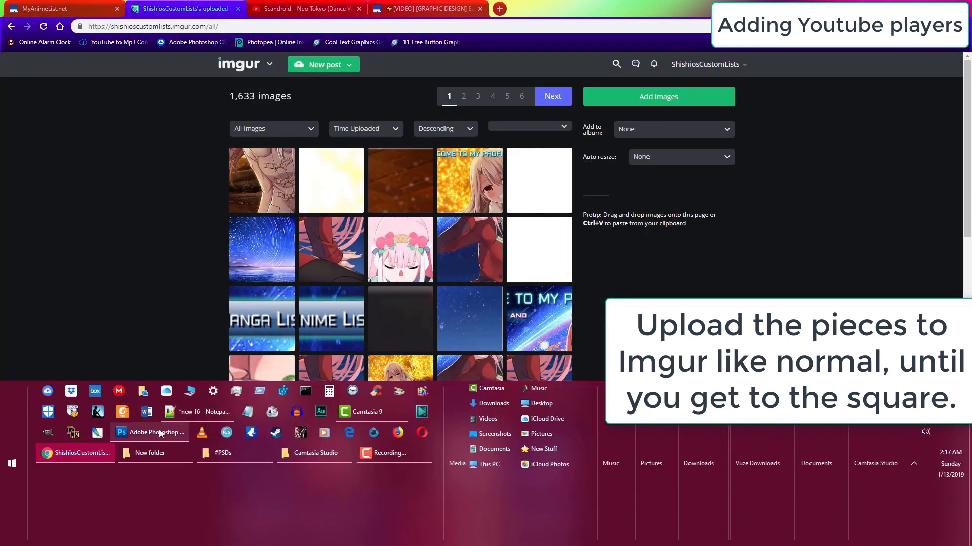
{"action": "left_click", "coordinate": [149, 433]}
{"action": "left_click", "coordinate": [1, 312]}
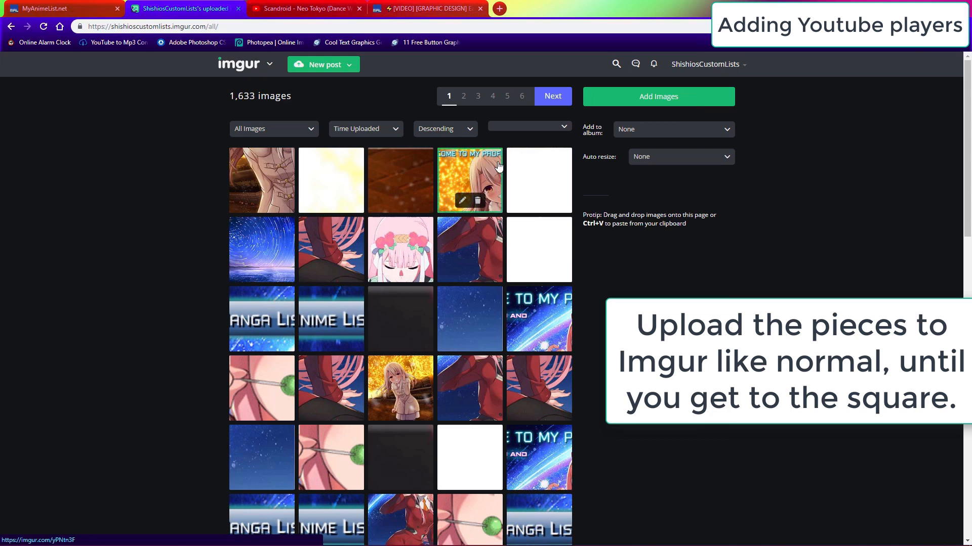
{"action": "left_click", "coordinate": [539, 191]}
{"action": "left_click", "coordinate": [115, 210]}
{"action": "left_click", "coordinate": [331, 187]}
{"action": "left_click", "coordinate": [700, 312]}
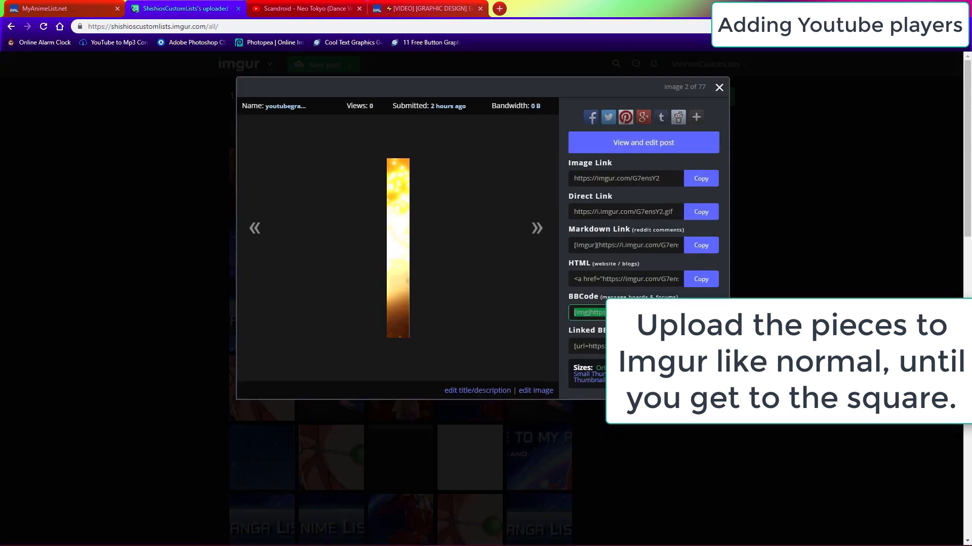
{"action": "left_click", "coordinate": [110, 5]}
{"action": "key", "text": "Return"}
{"action": "type", "text": "[img]https://i.imgur.com/G7ensY2.gif[/img]"}
Step: Copy the share link of the YouTube video Scandroid - Neo Tokyo (Dance With The Dead Remix)
{"action": "key", "text": "ctrl+Tab"}
{"action": "key", "text": "ctrl+Tab"}
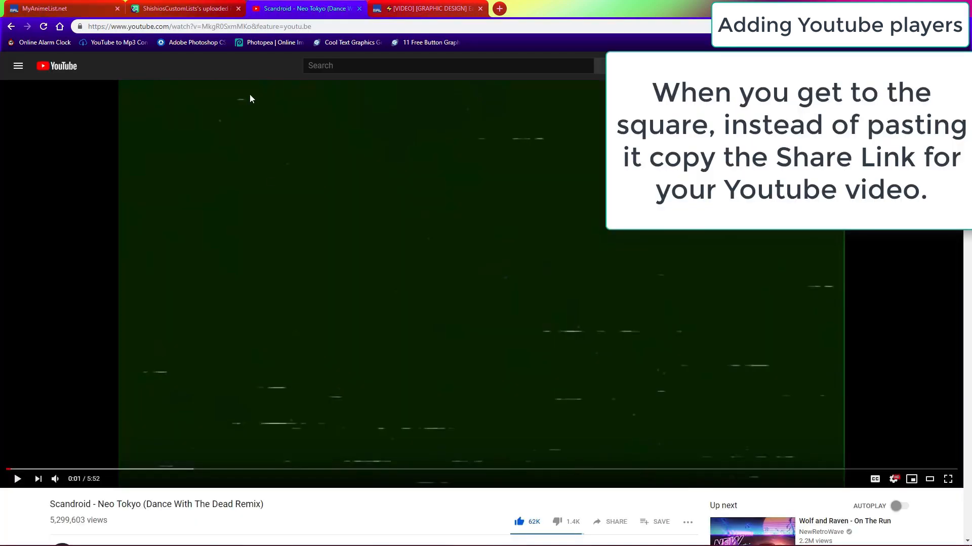
{"action": "scroll", "coordinate": [415, 277], "scroll_direction": "down", "scroll_amount": 3}
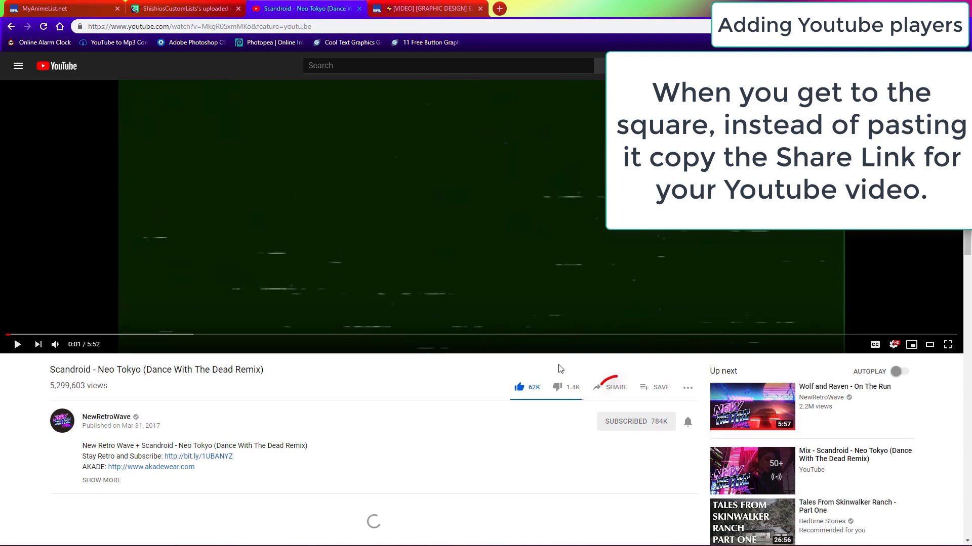
{"action": "left_click", "coordinate": [593, 392]}
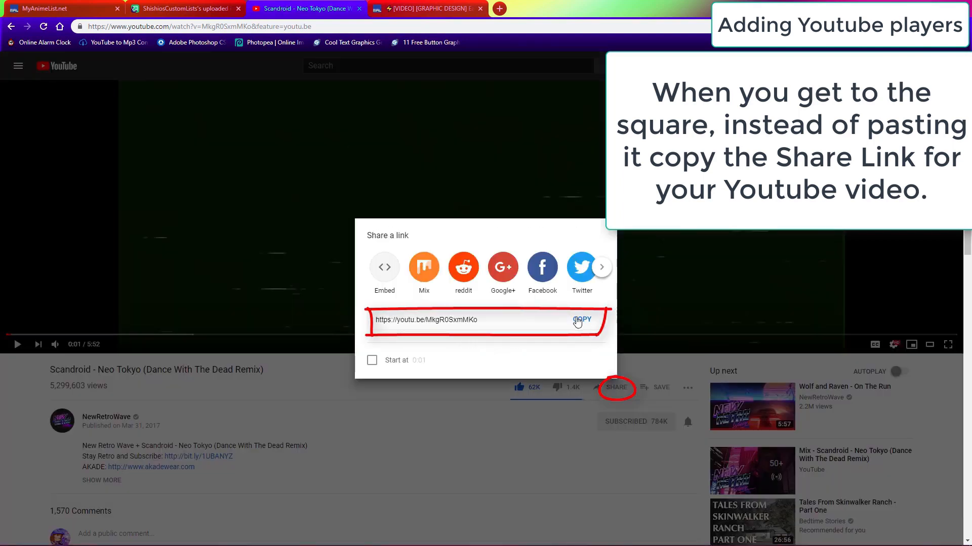
{"action": "left_click", "coordinate": [580, 321]}
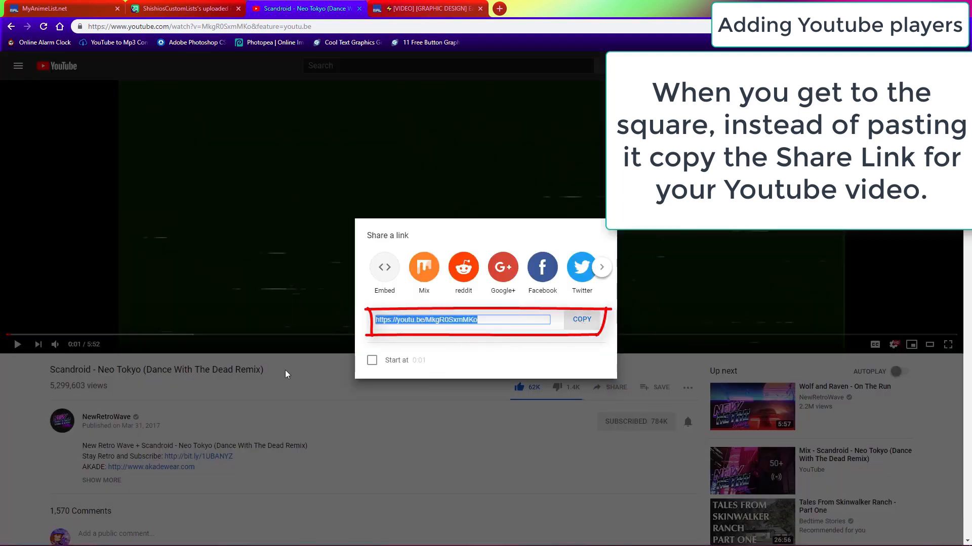
{"action": "left_click", "coordinate": [262, 385]}
Step: Insert [yt][/yt] directly after the left strip's code in About Me and paste the video's share link behind it
{"action": "left_click", "coordinate": [49, 3]}
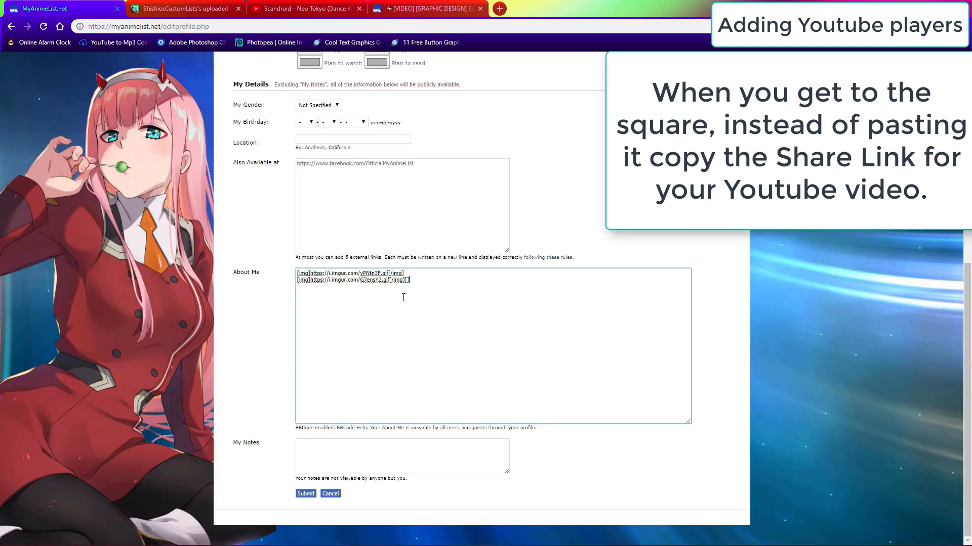
{"action": "type", "text": "yt]"}
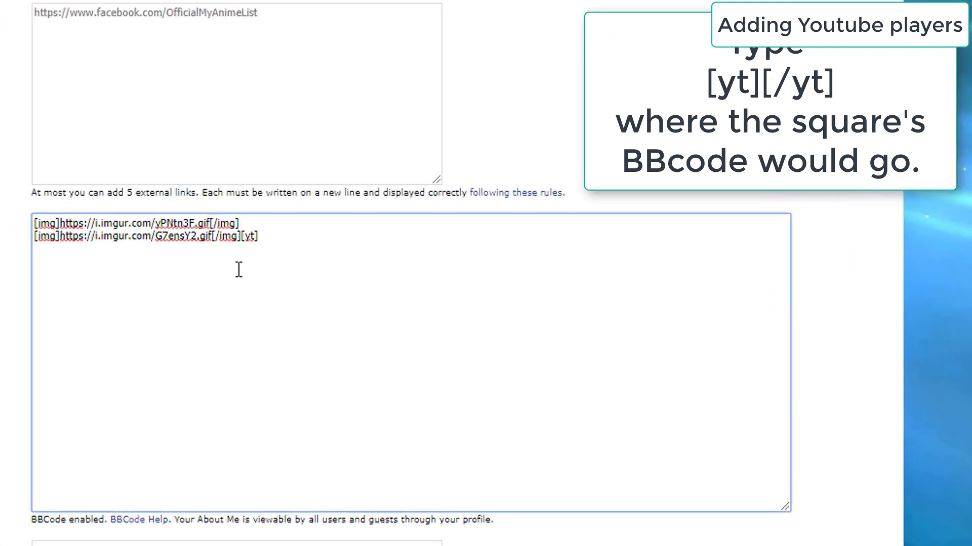
{"action": "type", "text": "[/yt"}
{"action": "right_click", "coordinate": [299, 245]}
{"action": "left_click", "coordinate": [332, 419]}
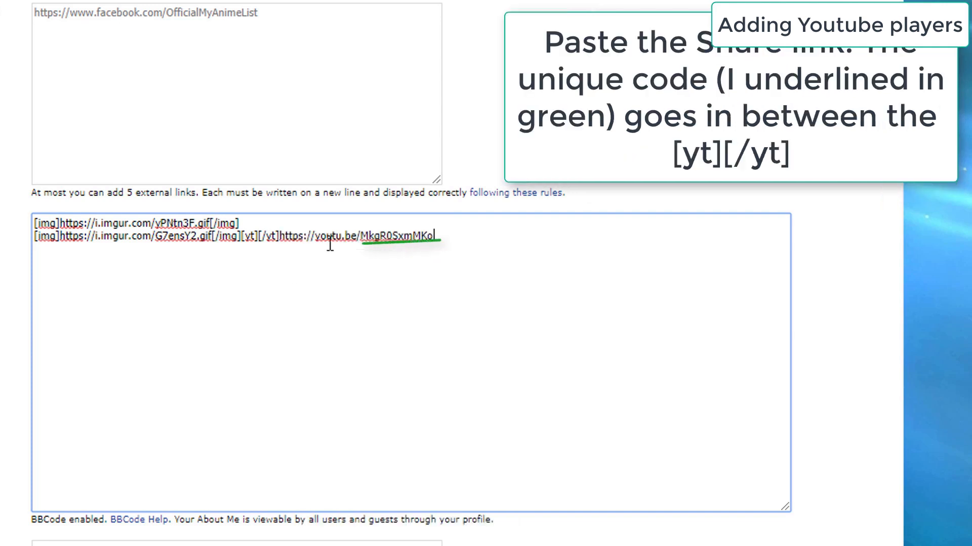
{"action": "left_click_drag", "start_coordinate": [361, 236], "coordinate": [286, 241]}
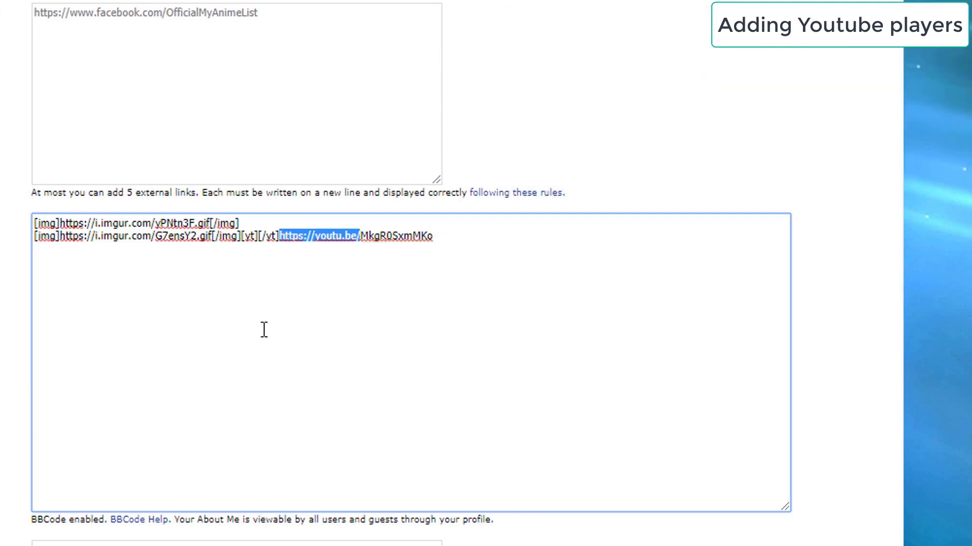
{"action": "key", "text": "BackSpace"}
{"action": "left_click_drag", "start_coordinate": [360, 238], "coordinate": [285, 233]}
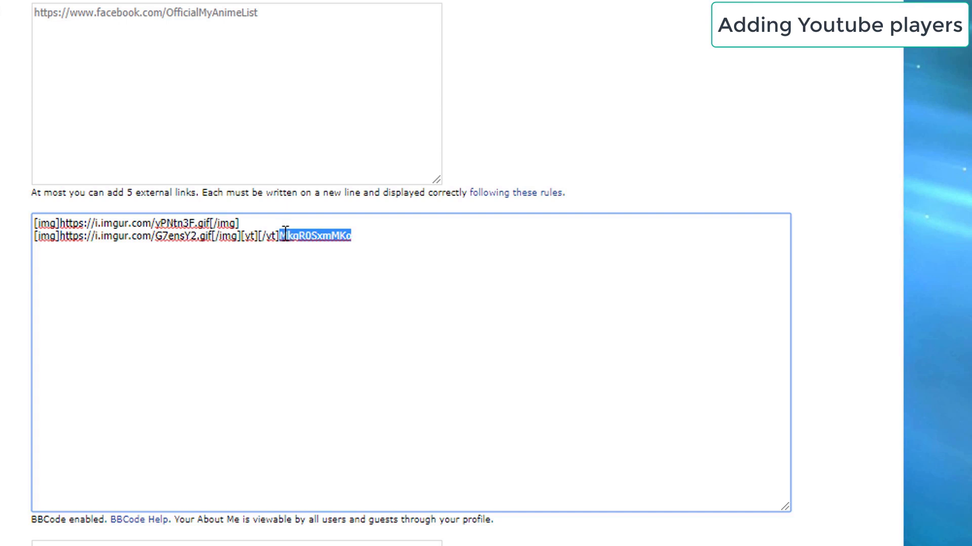
{"action": "right_click", "coordinate": [285, 234]}
{"action": "left_click", "coordinate": [321, 327]}
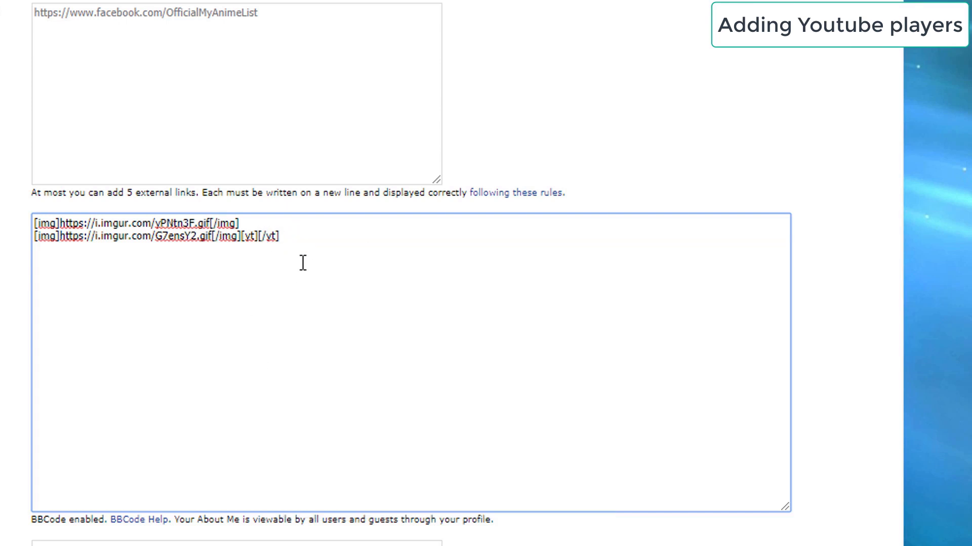
{"action": "right_click", "coordinate": [258, 235]}
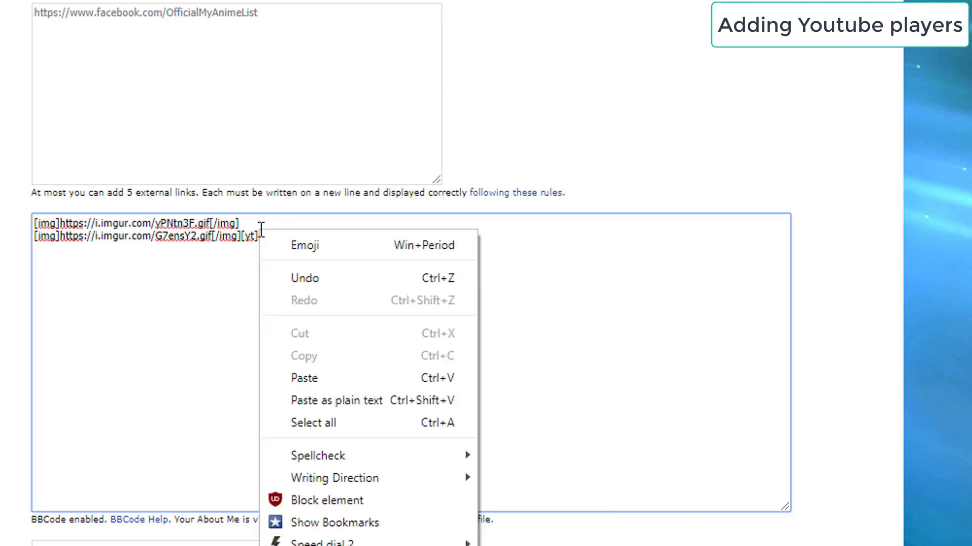
{"action": "left_click", "coordinate": [290, 382]}
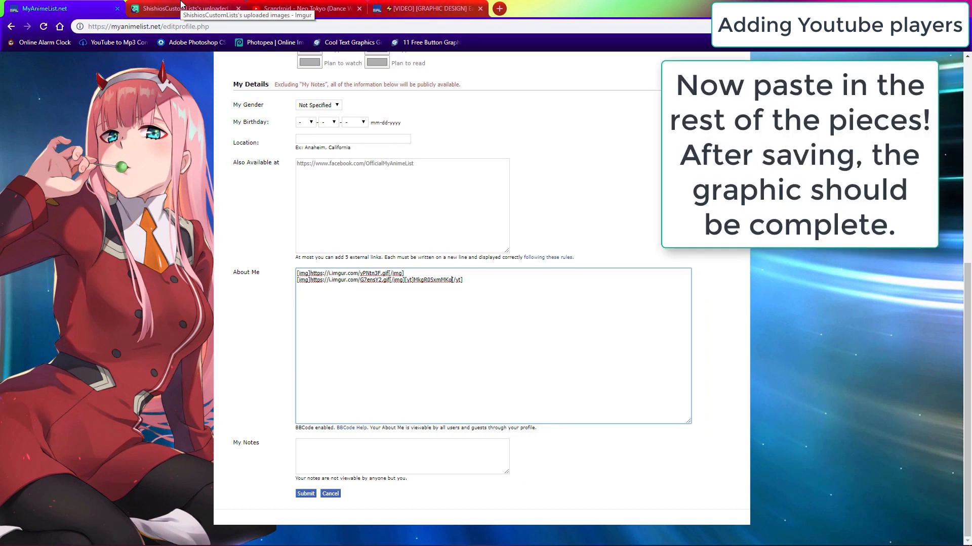
Step: Add the BBCode of the coat piece beside the video space from Imgur directly after the [/yt] tag
{"action": "left_click", "coordinate": [181, 7]}
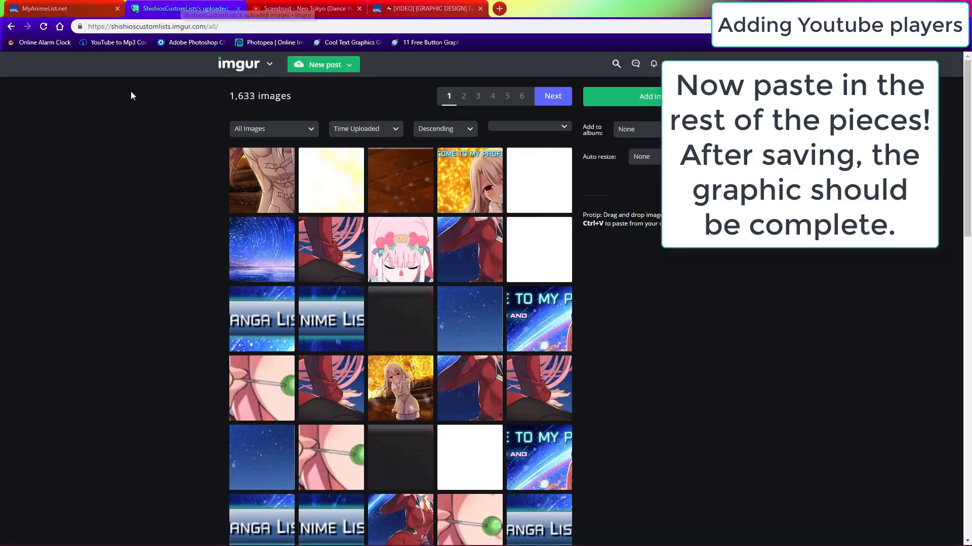
{"action": "left_click", "coordinate": [403, 182]}
{"action": "left_click", "coordinate": [701, 313]}
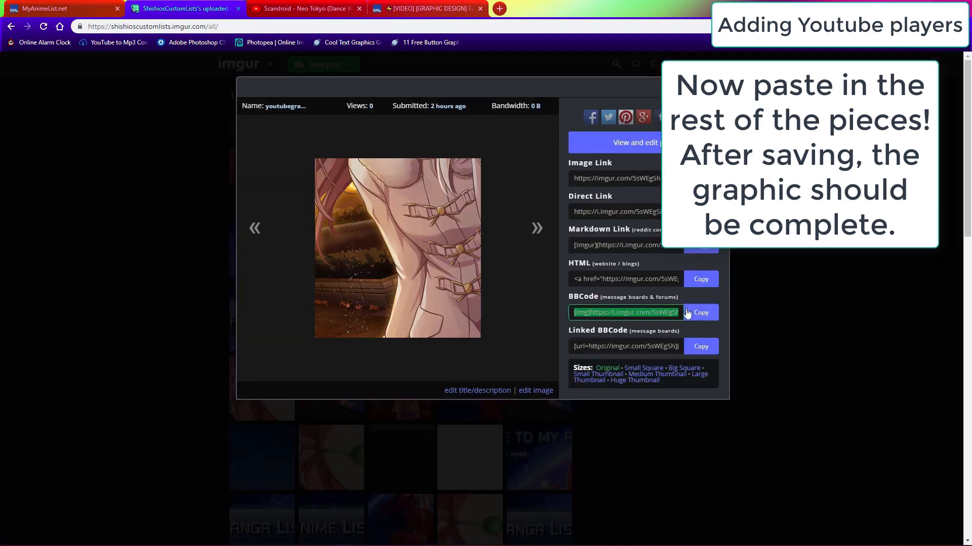
{"action": "key", "text": "ctrl+shift+Tab"}
{"action": "key", "text": "ctrl+v"}
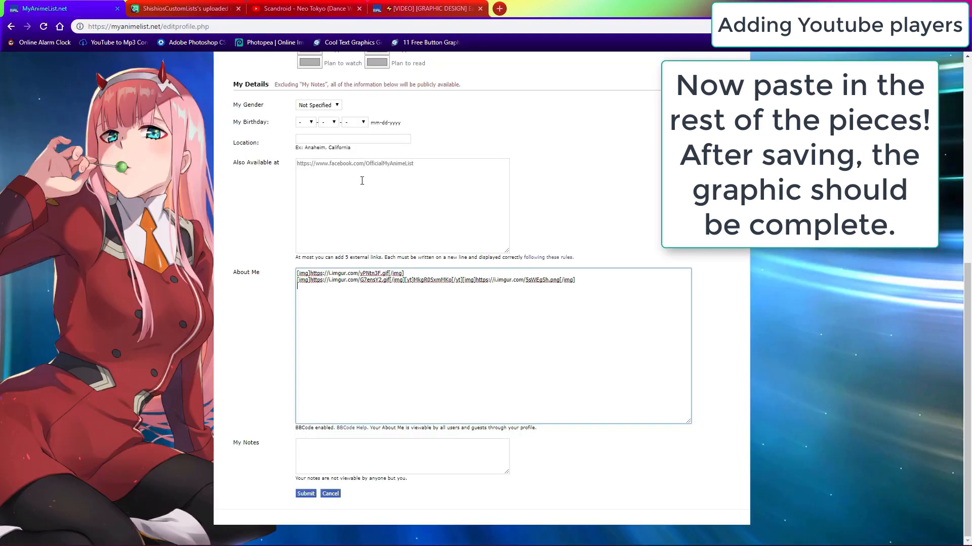
Step: Copy the BBCode of the graphic's bottom strip from Imgur and paste it on a new line in About Me
{"action": "key", "text": "ctrl+Tab"}
{"action": "left_click", "coordinate": [325, 199]}
{"action": "left_click", "coordinate": [644, 312]}
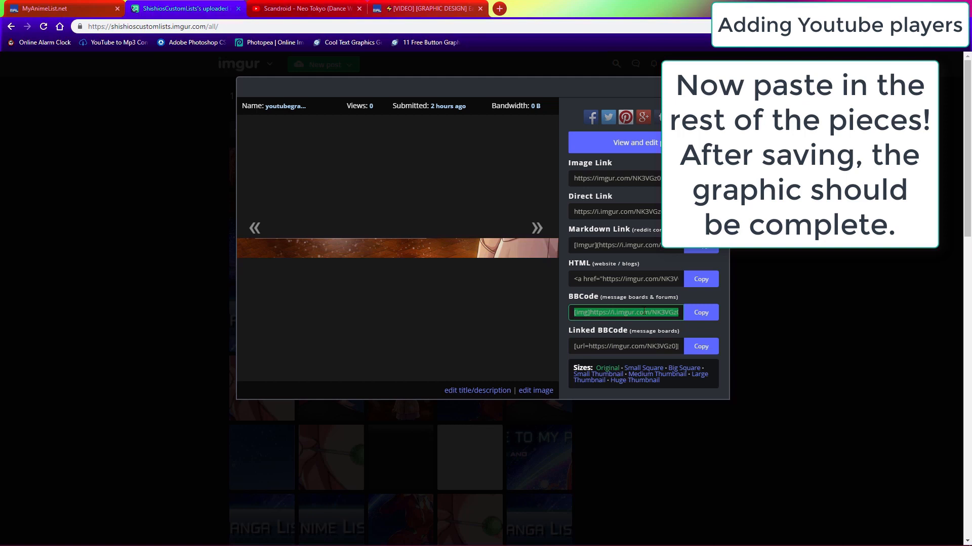
{"action": "left_click", "coordinate": [700, 312]}
{"action": "key", "text": "ctrl+shift+Tab"}
{"action": "key", "text": "ctrl+v"}
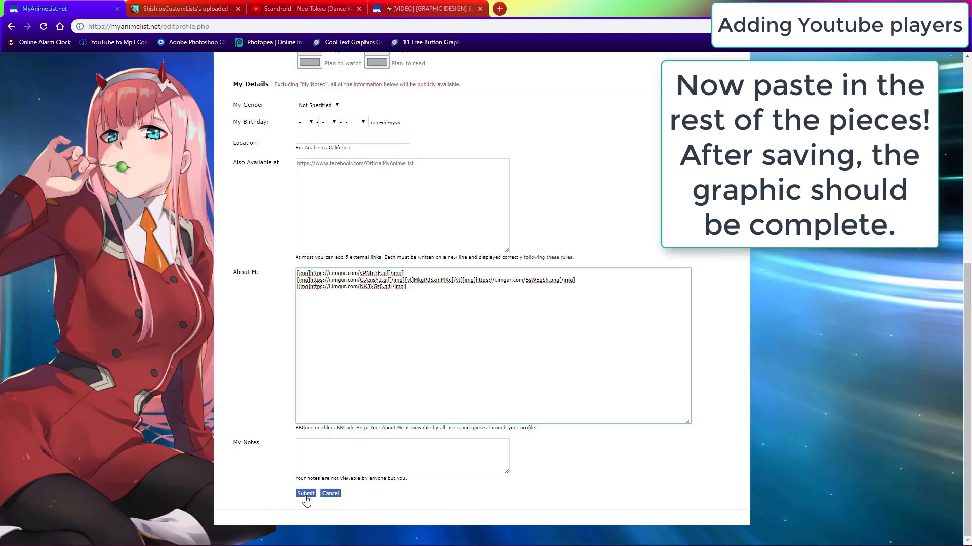
Step: Save the profile settings and open the profile page to check the assembled graphic with the embedded video
{"action": "left_click", "coordinate": [305, 494]}
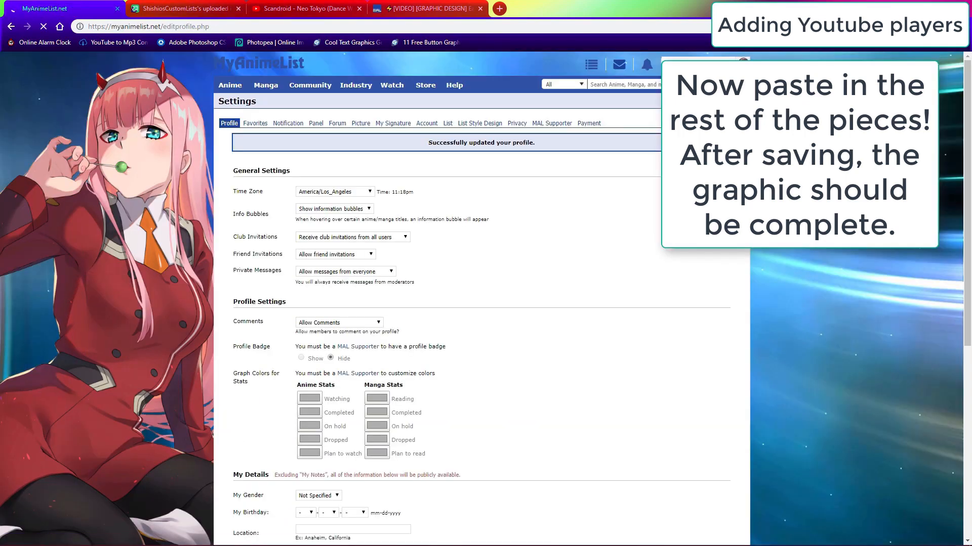
{"action": "left_click", "coordinate": [698, 64]}
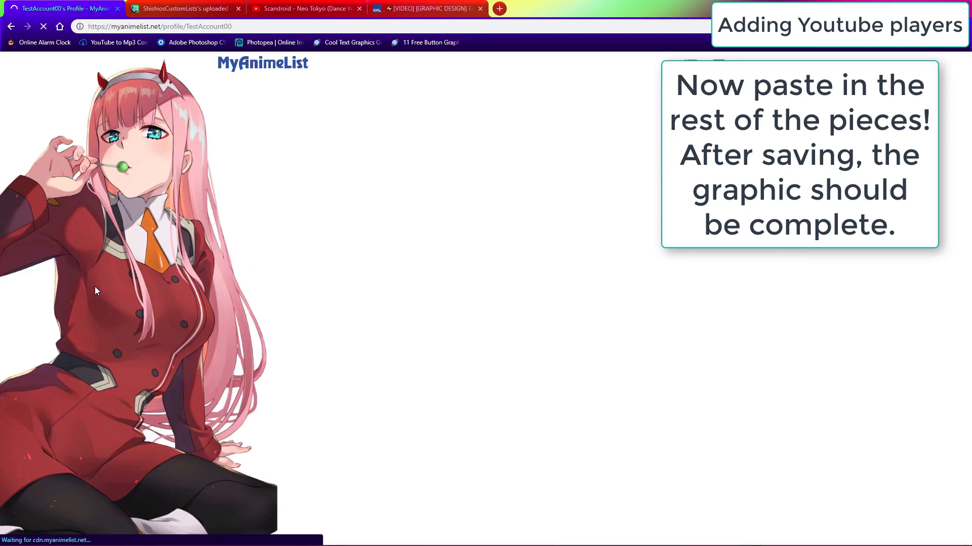
{"action": "scroll", "coordinate": [102, 271], "scroll_direction": "down", "scroll_amount": 4}
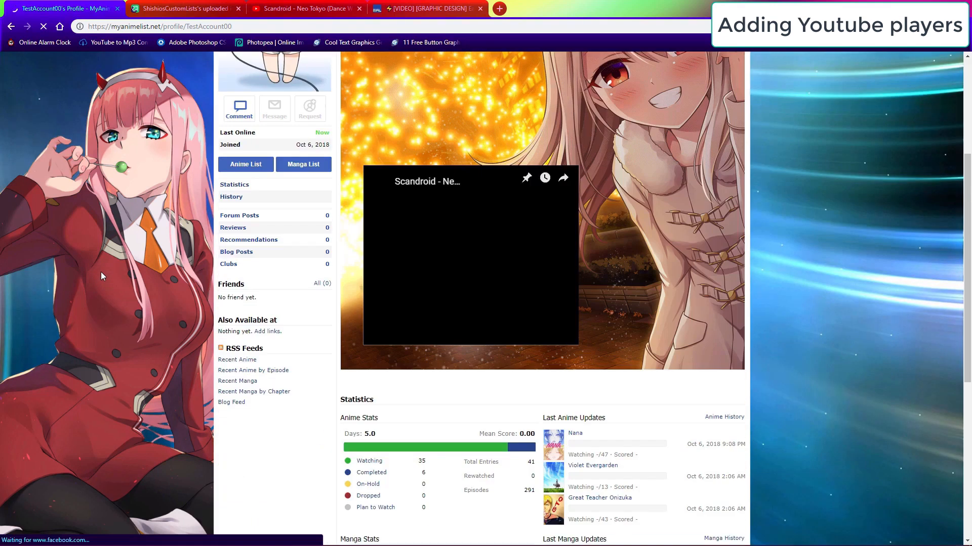
{"action": "scroll", "coordinate": [101, 269], "scroll_direction": "up", "scroll_amount": 1}
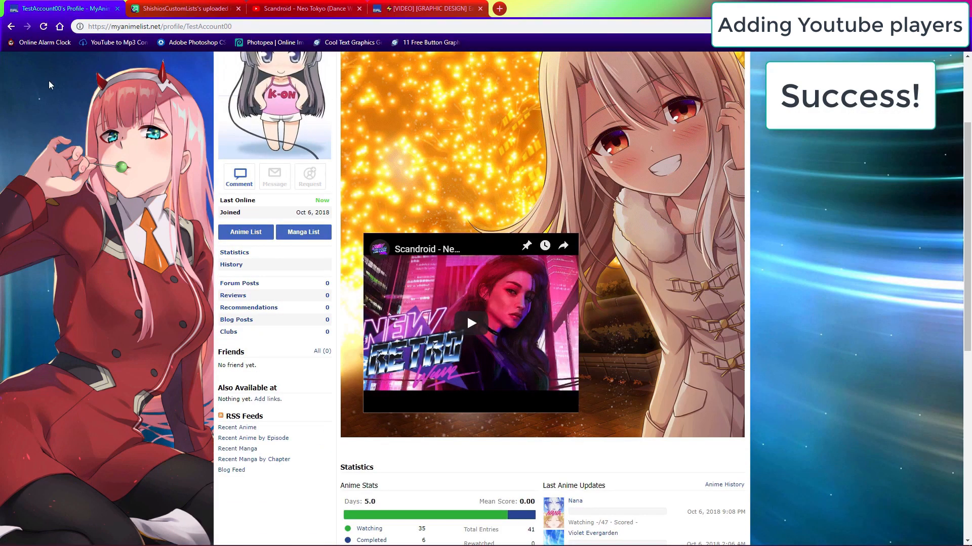
{"action": "scroll", "coordinate": [640, 346], "scroll_direction": "up", "scroll_amount": 2}
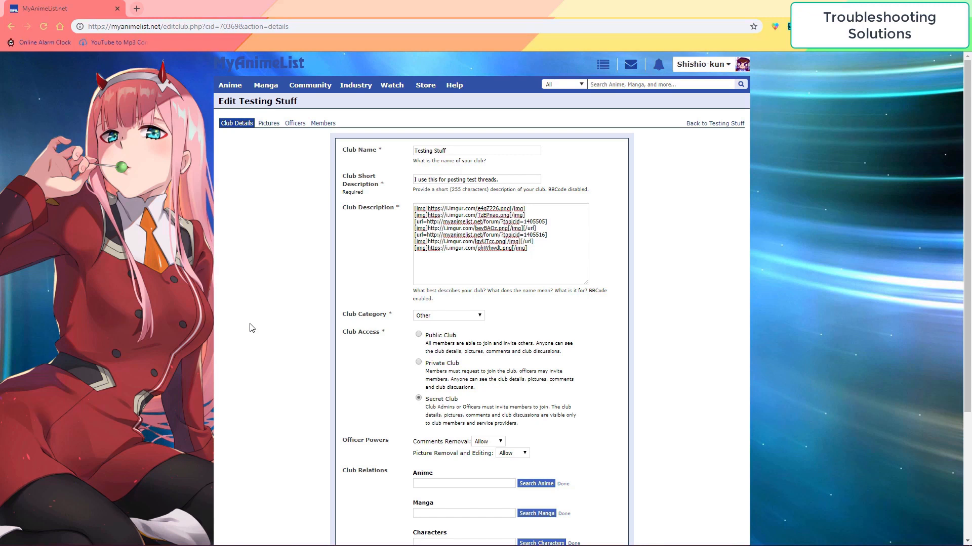
Step: Cut all the code from the Testing Stuff club's description and paste it into the empty Notepad document
{"action": "left_click", "coordinate": [478, 221]}
{"action": "key", "text": "ctrl+a"}
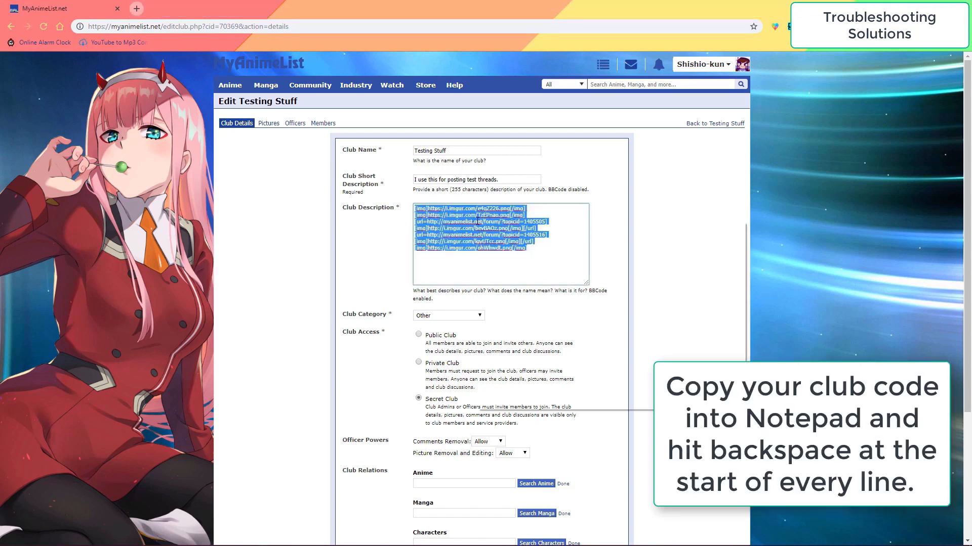
{"action": "right_click", "coordinate": [478, 221]}
{"action": "left_click", "coordinate": [499, 246]}
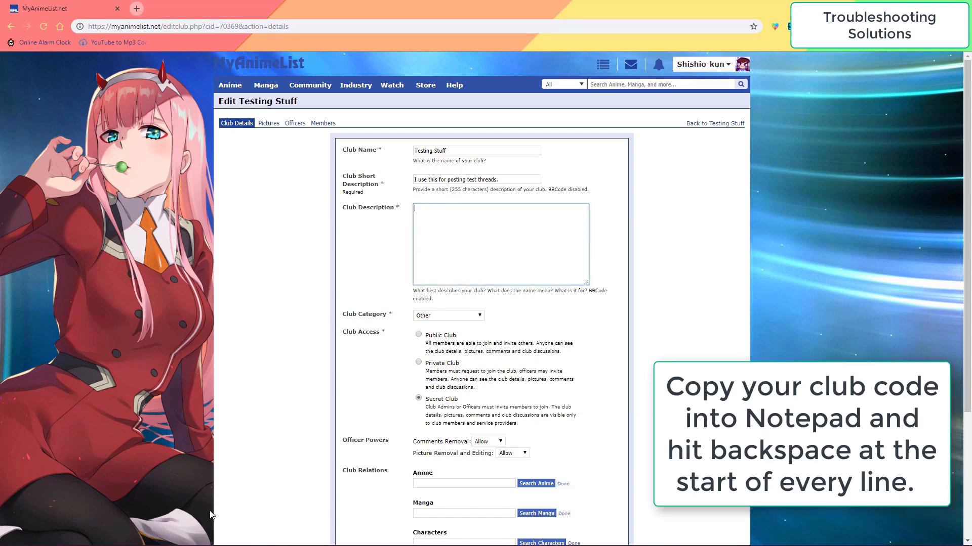
{"action": "mouse_move", "coordinate": [212, 544]}
{"action": "left_click", "coordinate": [387, 411]}
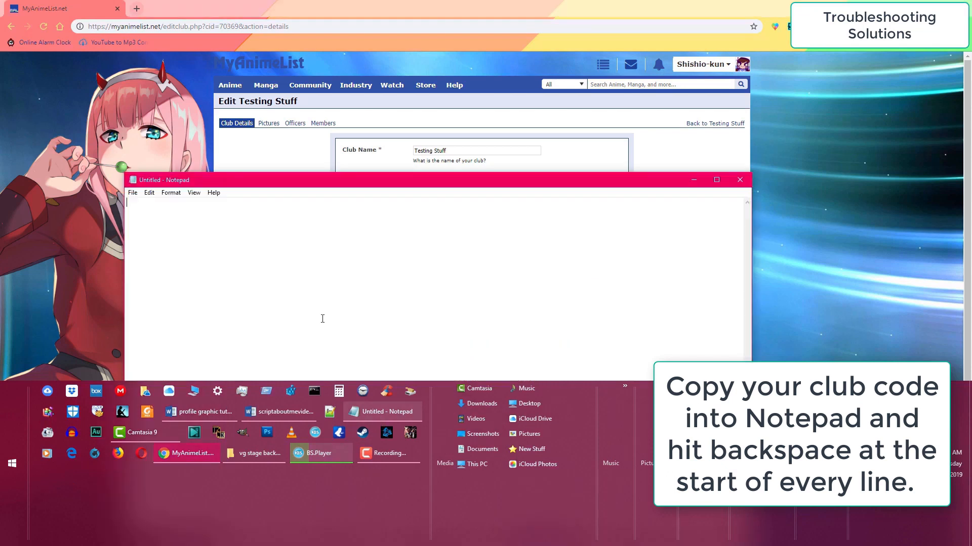
{"action": "right_click", "coordinate": [205, 244]}
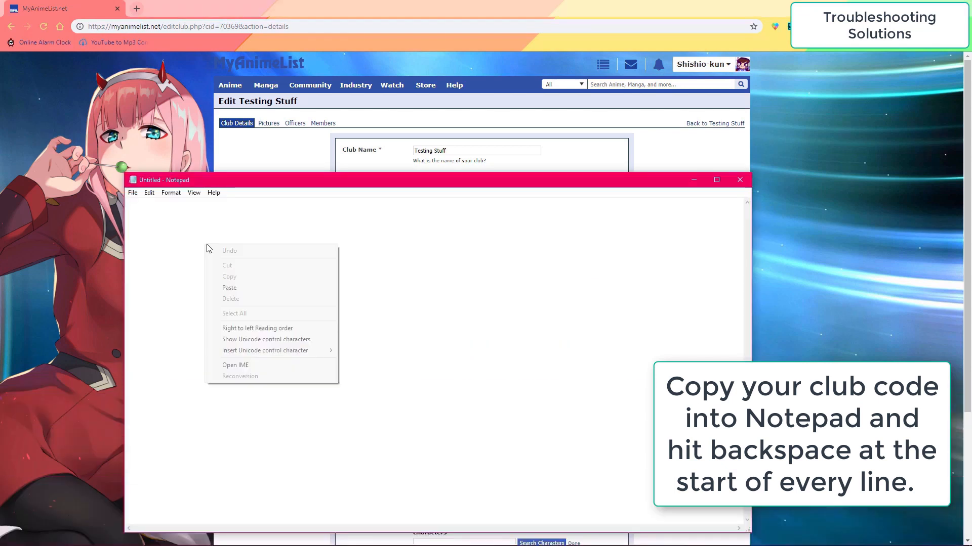
{"action": "left_click", "coordinate": [229, 287]}
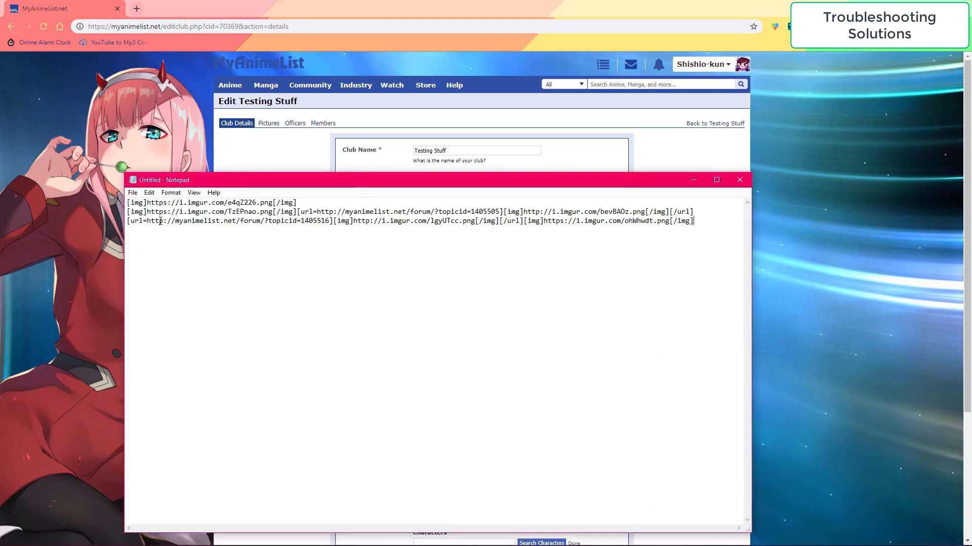
Step: Remove the line breaks before the second and third lines so that all the club code sits on one line
{"action": "left_click", "coordinate": [128, 212]}
{"action": "key", "text": "BackSpace"}
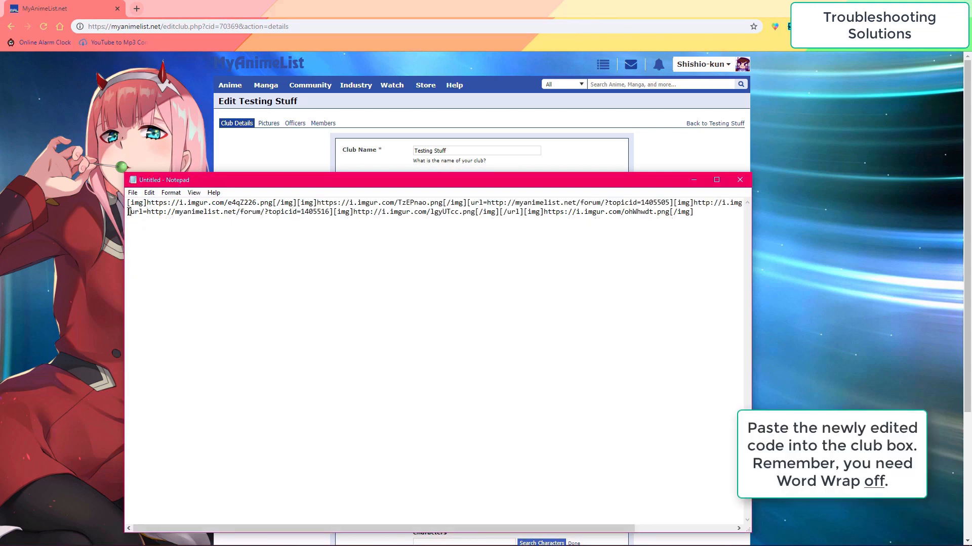
{"action": "key", "text": "BackSpace"}
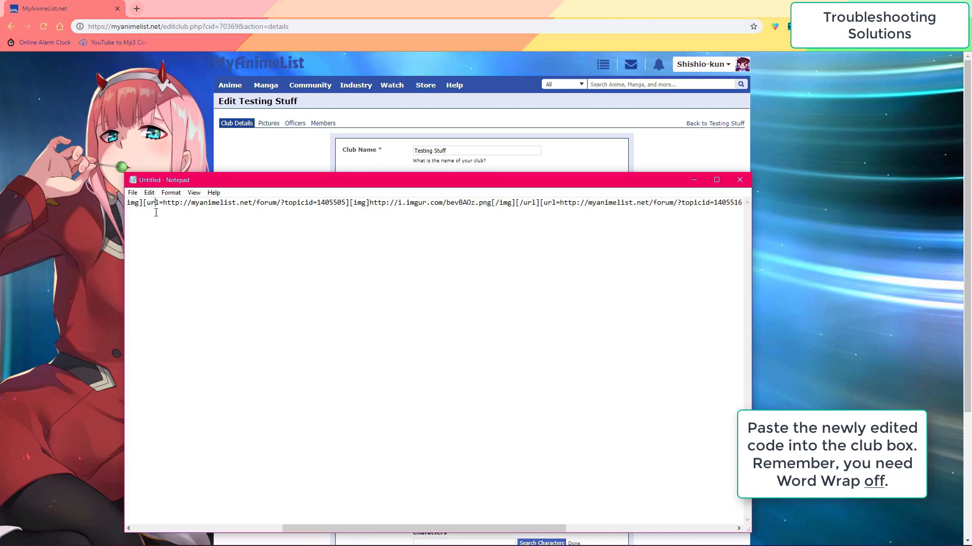
Step: Transfer the entire joined code from Notepad into the empty Club Description field in the browser
{"action": "key", "text": "ctrl+a"}
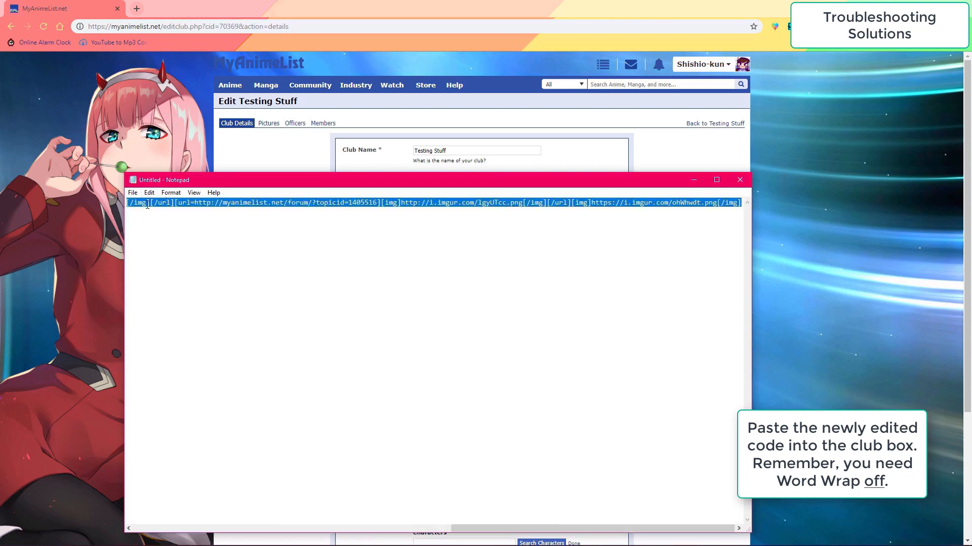
{"action": "right_click", "coordinate": [147, 205]}
{"action": "left_click", "coordinate": [166, 225]}
{"action": "left_click", "coordinate": [87, 233]}
{"action": "left_click", "coordinate": [466, 261]}
{"action": "key", "text": "ctrl+v"}
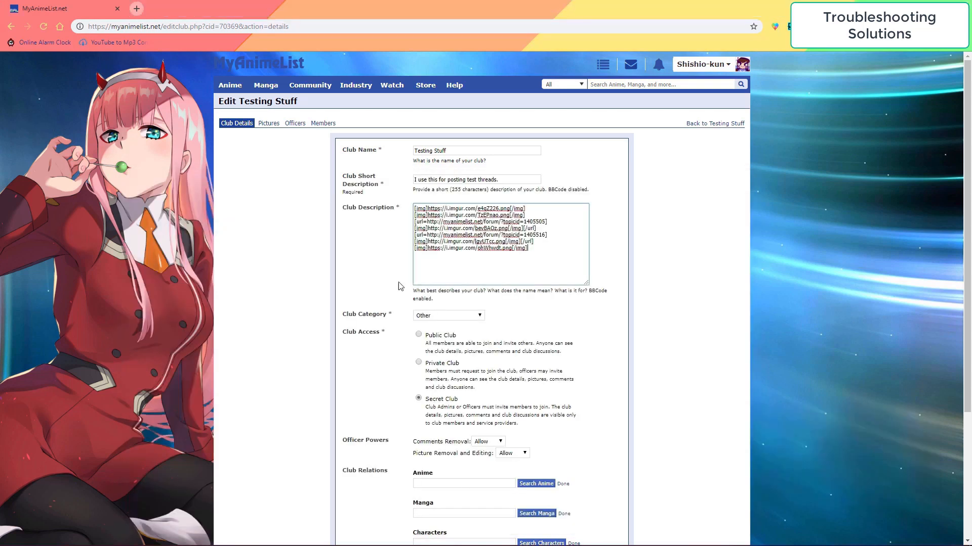
Step: Save the club changes and go back to the Testing Stuff club page
{"action": "scroll", "coordinate": [284, 298], "scroll_direction": "down", "scroll_amount": 3}
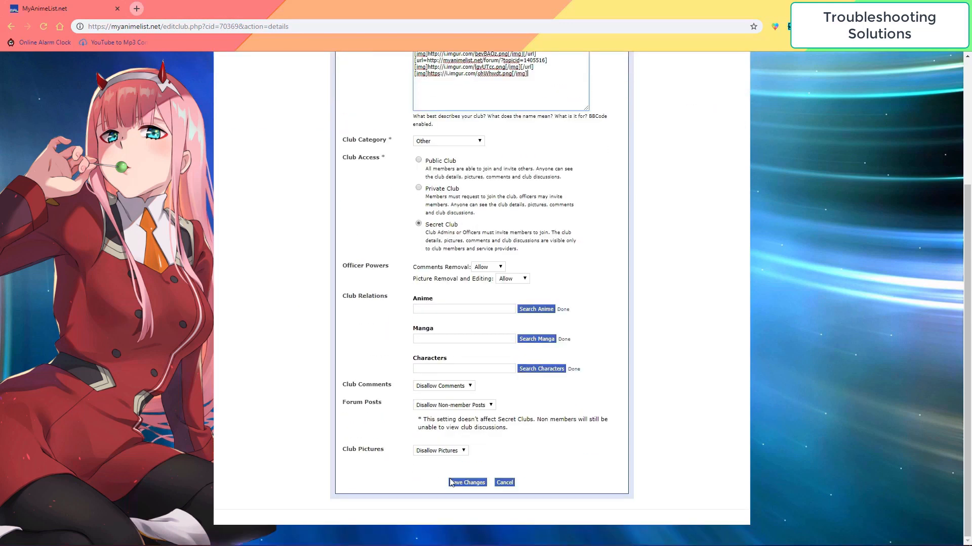
{"action": "left_click", "coordinate": [452, 482]}
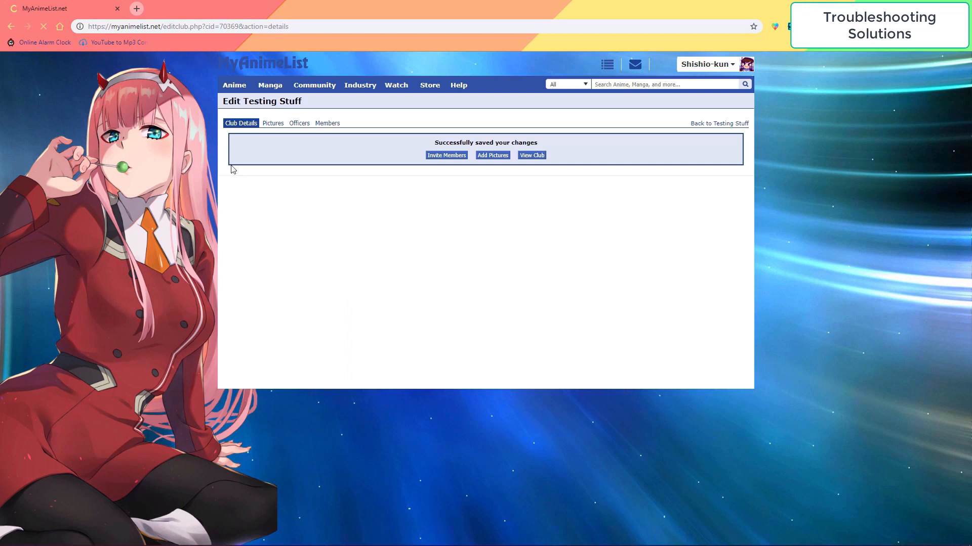
{"action": "left_click", "coordinate": [711, 123]}
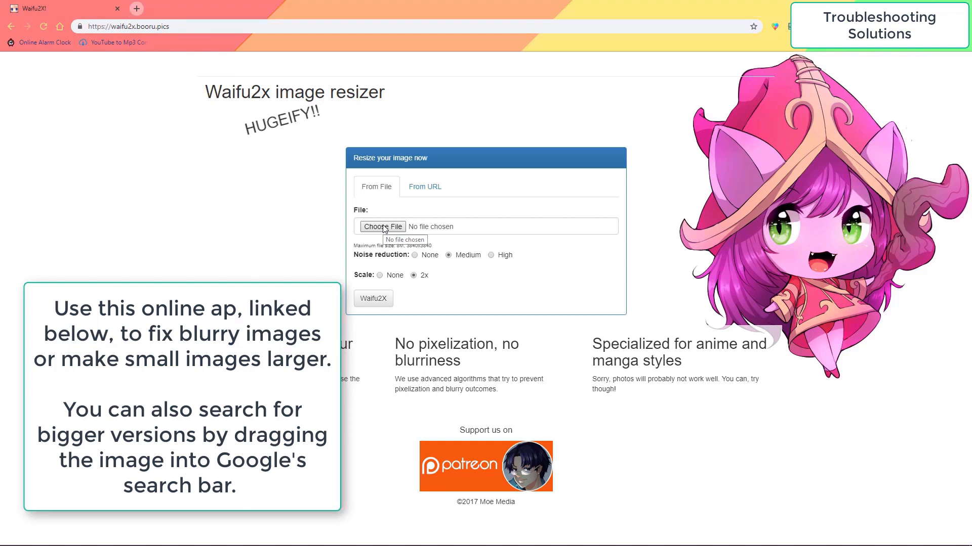
Step: Load f2f2ba60bd2d52b0a10449cab5108855.png from Downloads into Waifu2x and run the resize at 2x scale with medium noise reduction
{"action": "left_click", "coordinate": [384, 227]}
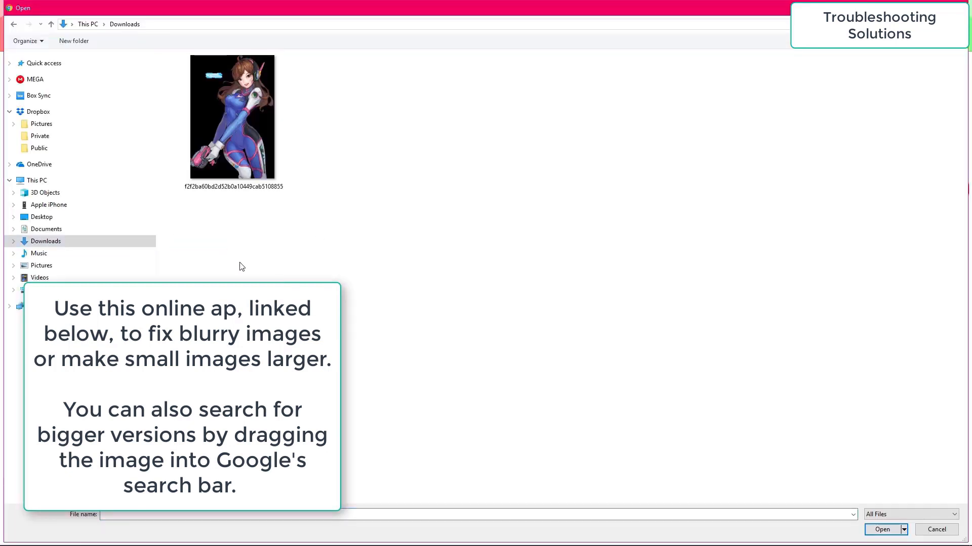
{"action": "left_click", "coordinate": [243, 162]}
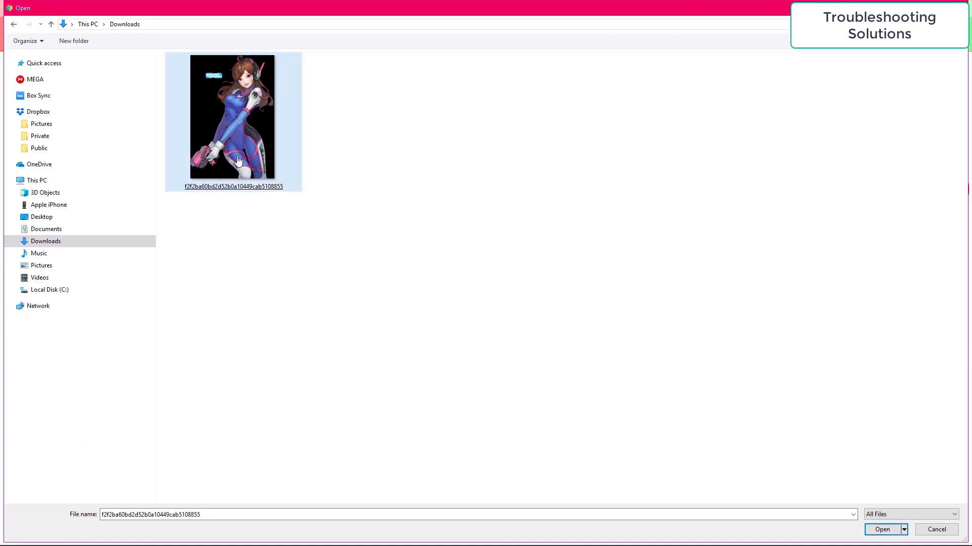
{"action": "double_click", "coordinate": [239, 161]}
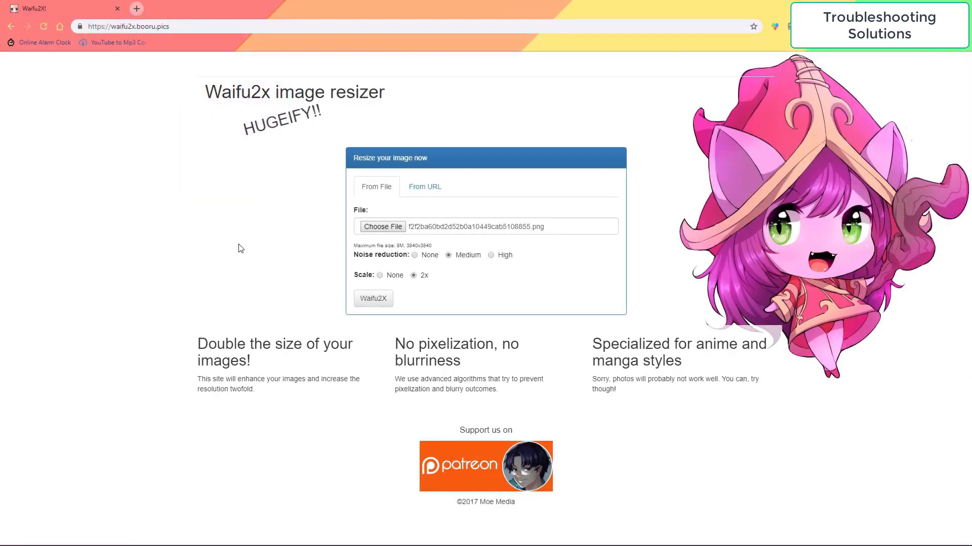
{"action": "left_click", "coordinate": [365, 304]}
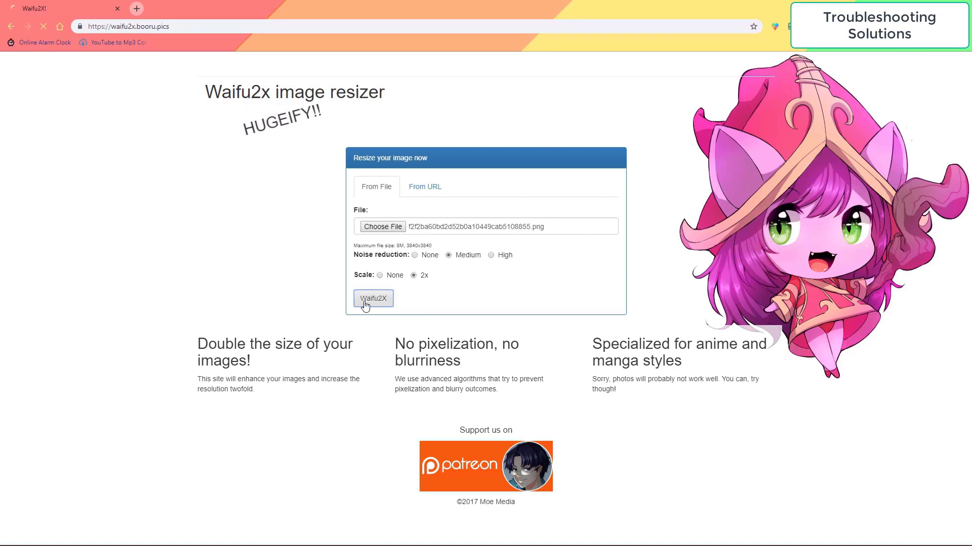